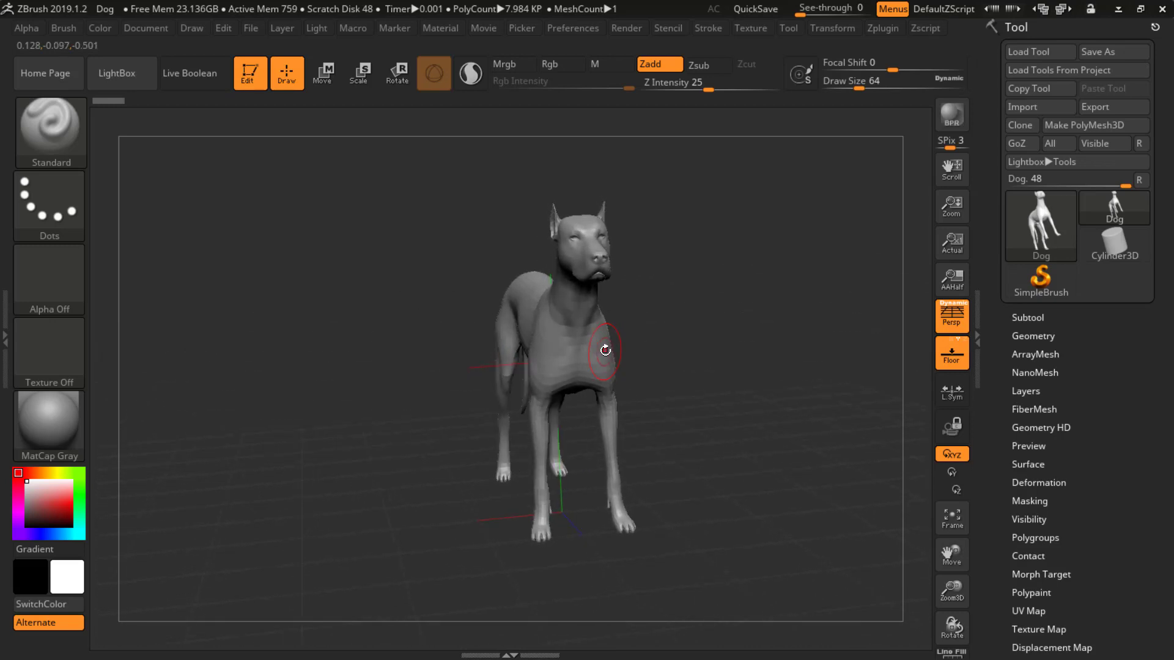
Collapse the Tool palette, dock the Zplugin palette beside the canvas and expand its UV Master section
scroll(1143, 487, down, 5)
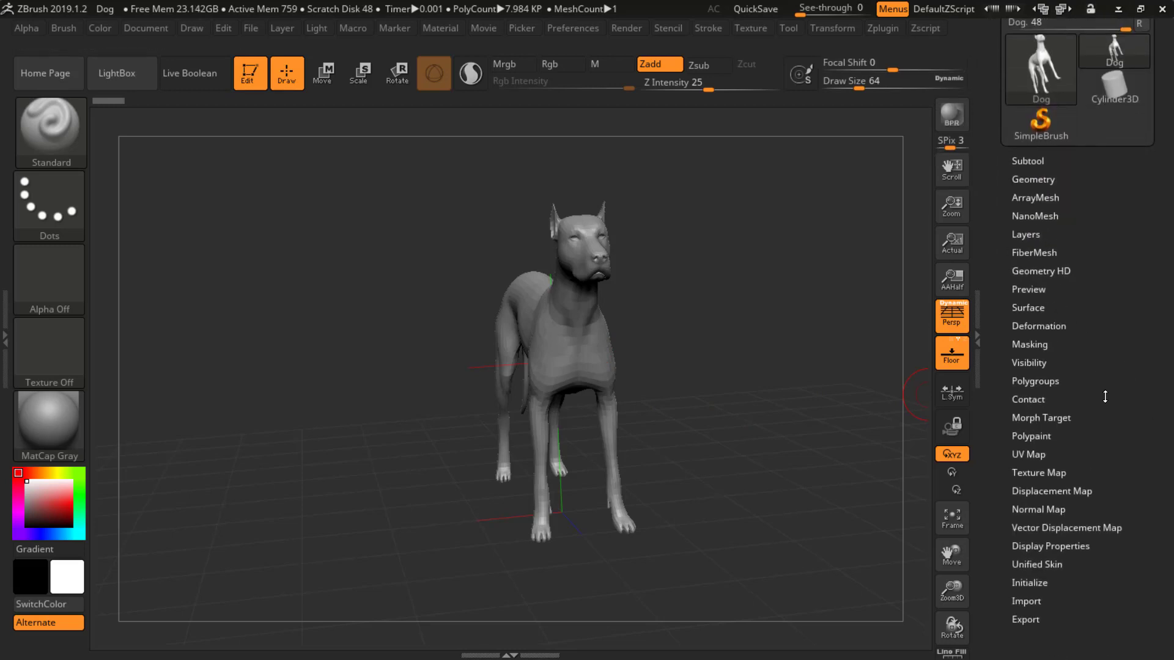
scroll(1118, 400, up, 5)
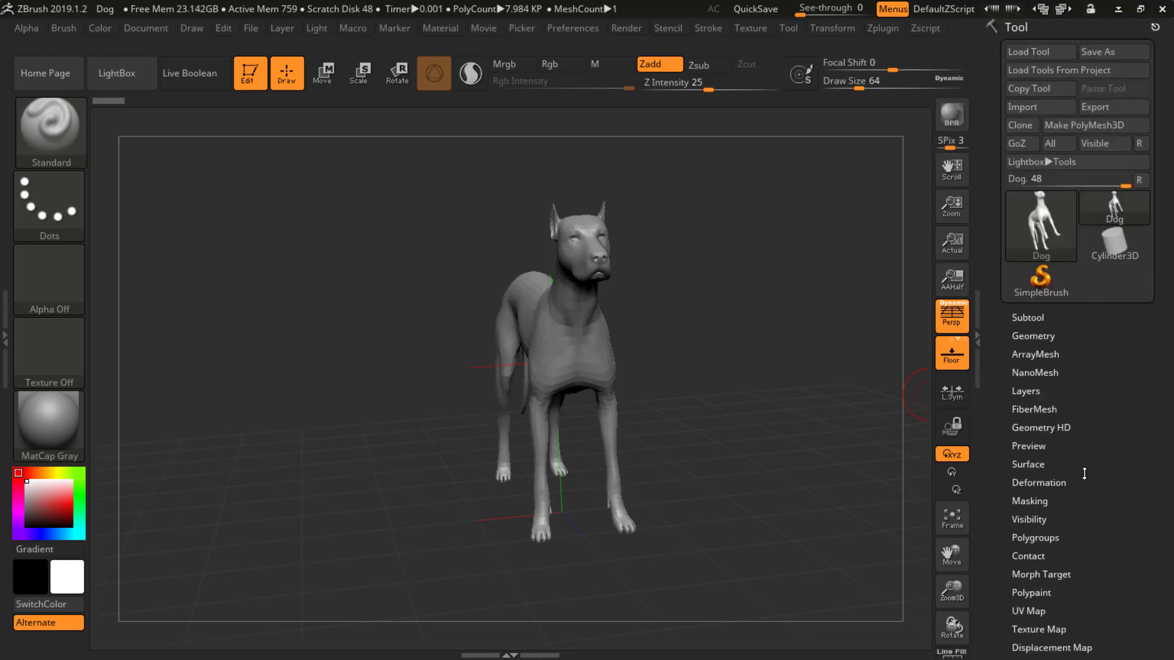
click(1024, 28)
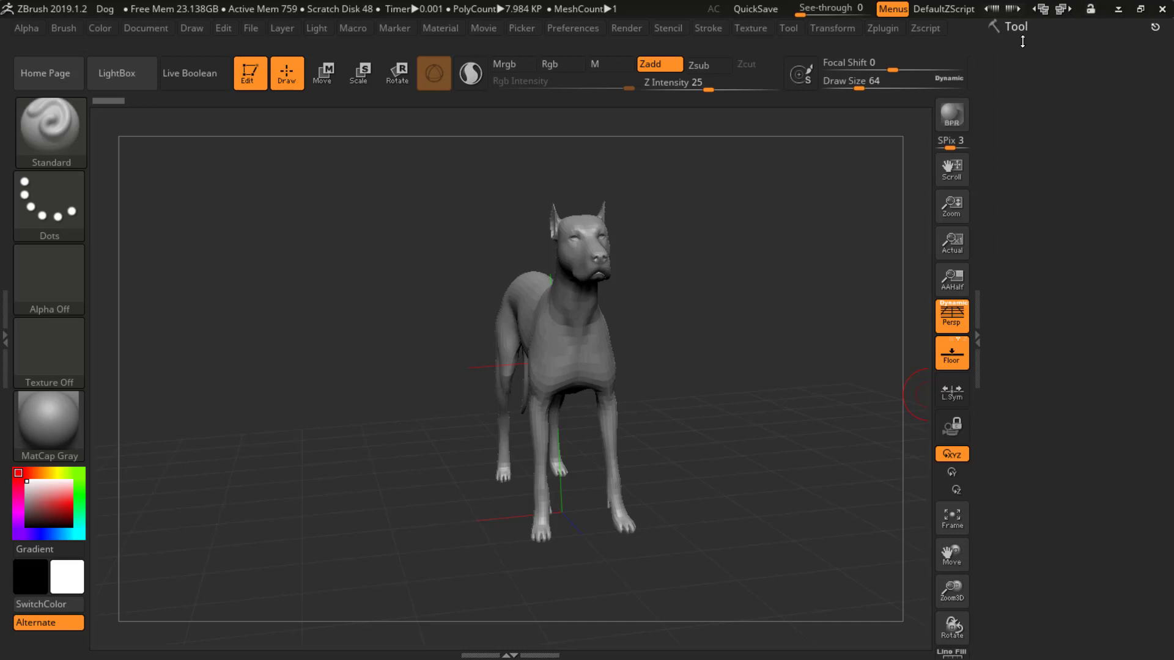
click(881, 29)
click(883, 28)
drag(874, 48, 1039, 472)
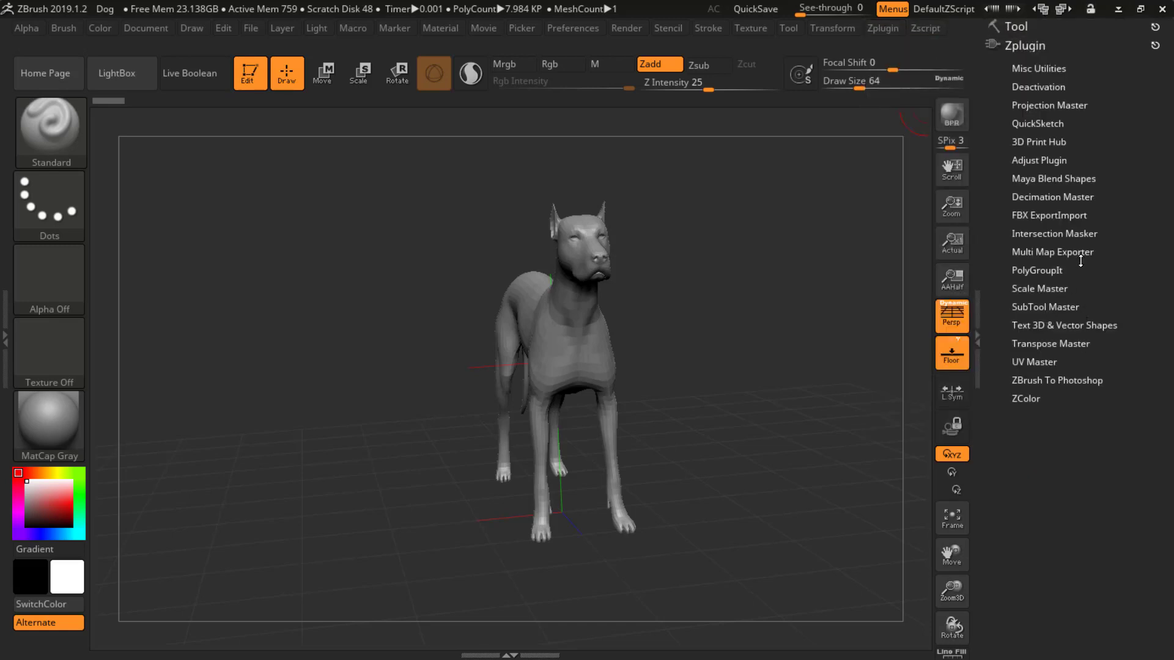
click(1041, 361)
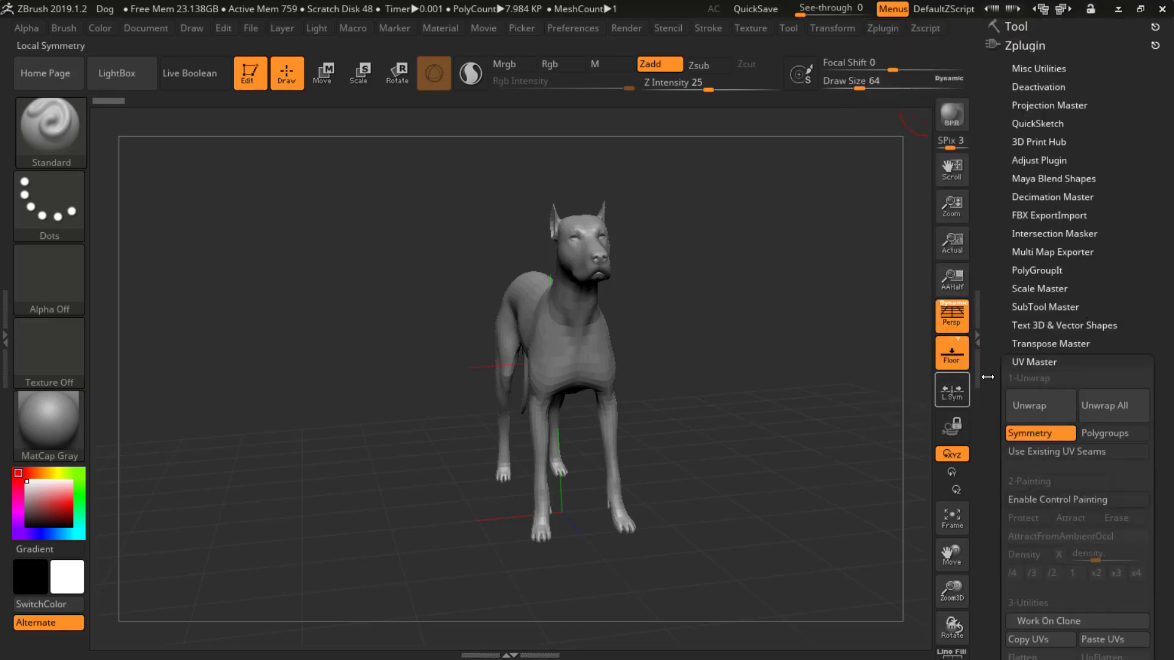
mouse_move(1163, 364)
mouse_down()
mouse_move(1166, 258)
mouse_move(1160, 266)
mouse_up()
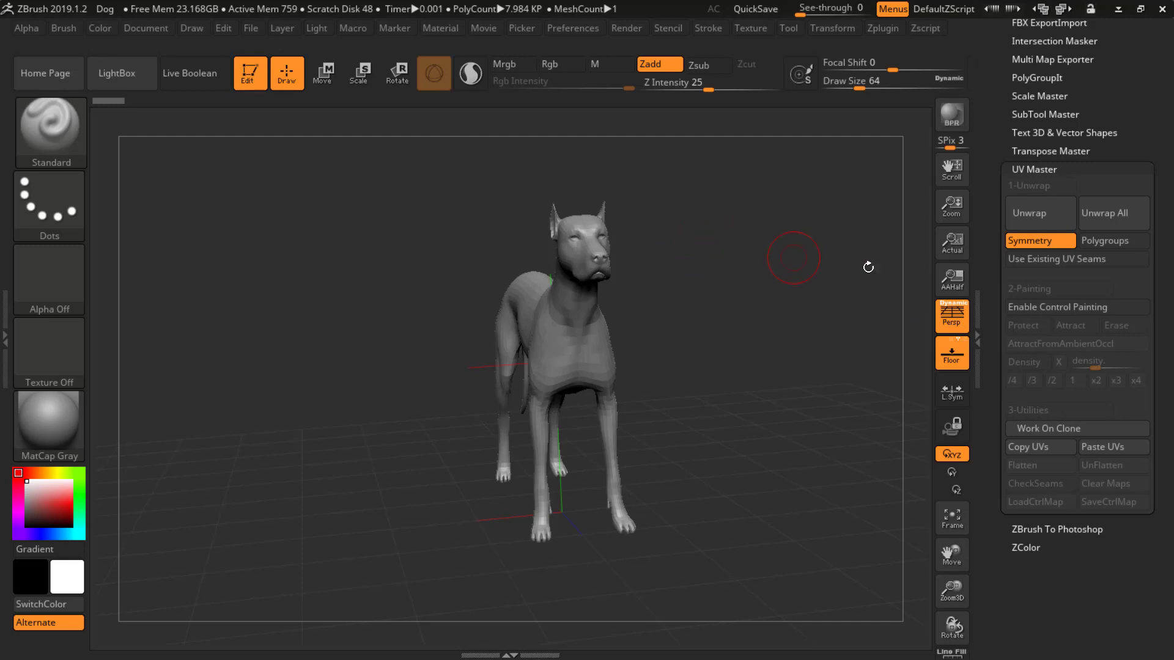
Enable Control Painting in UV Master and paint attraction areas on the dog automatically with AttractFromAmbientOccl
click(1058, 308)
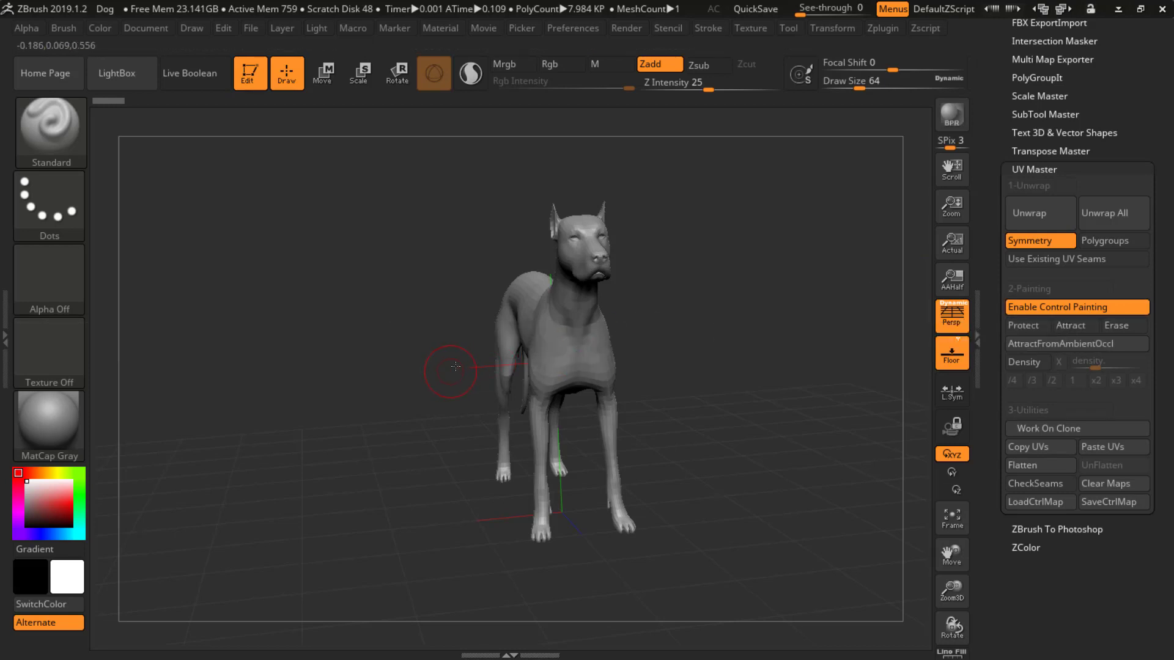
drag(419, 315, 707, 374)
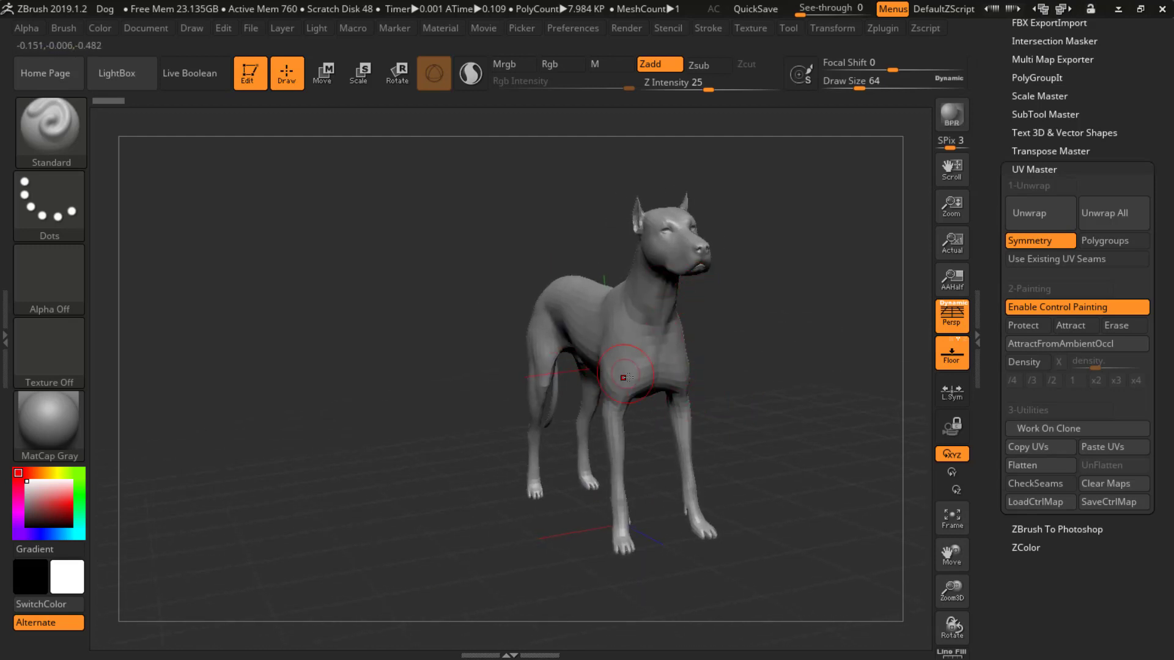
right_drag(583, 378, 626, 375)
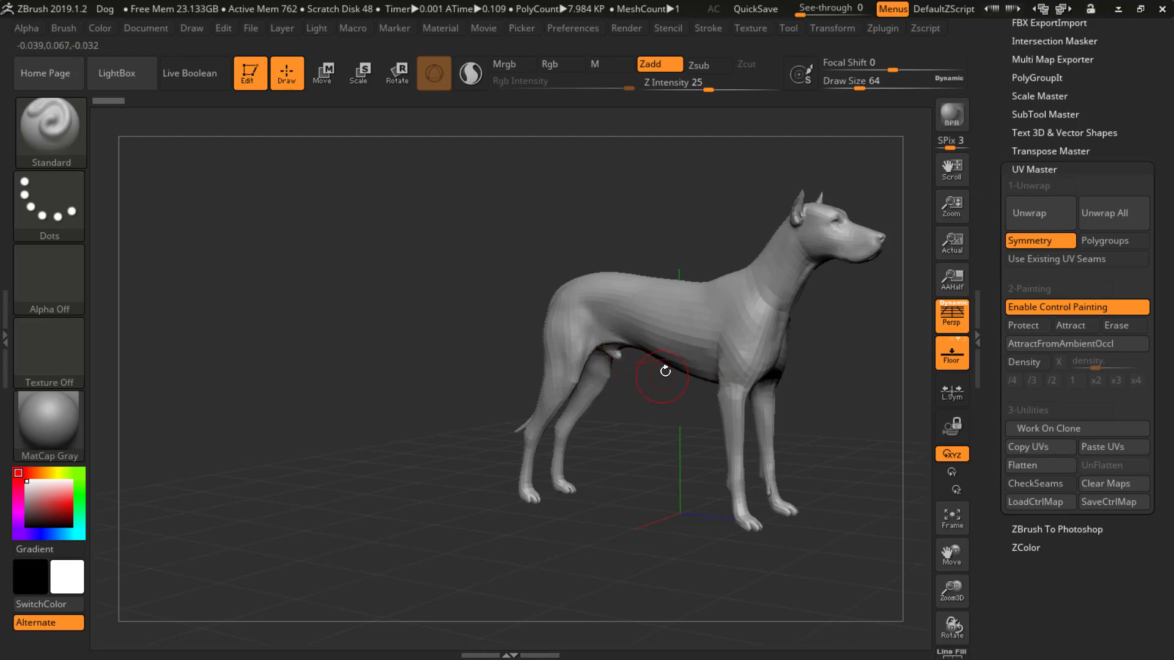
click(1083, 344)
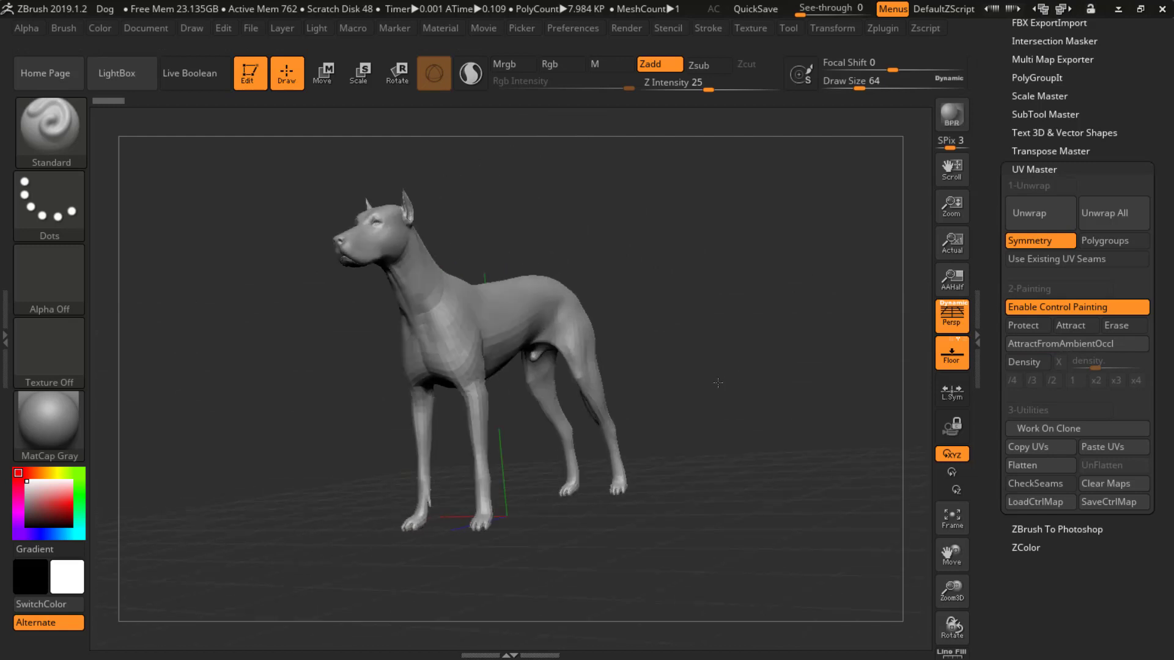
drag(702, 383, 797, 376)
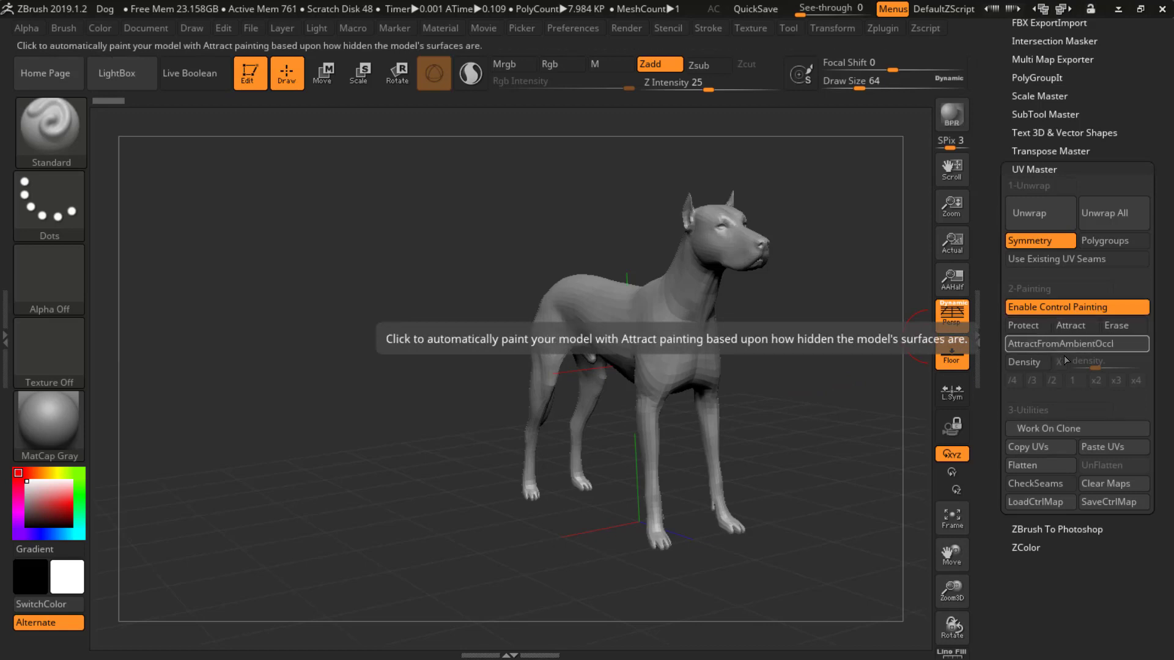
click(1046, 344)
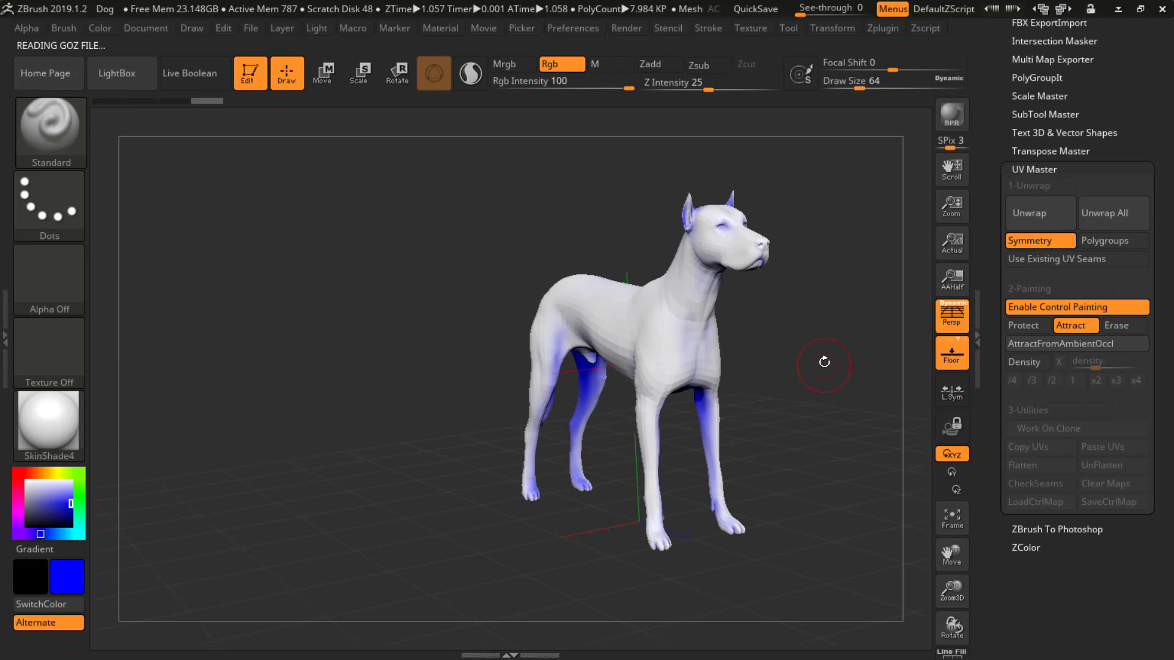
Inspect the attract painting around the dog and unwrap its UVs in UV Master with Symmetry enabled
drag(807, 398, 905, 342)
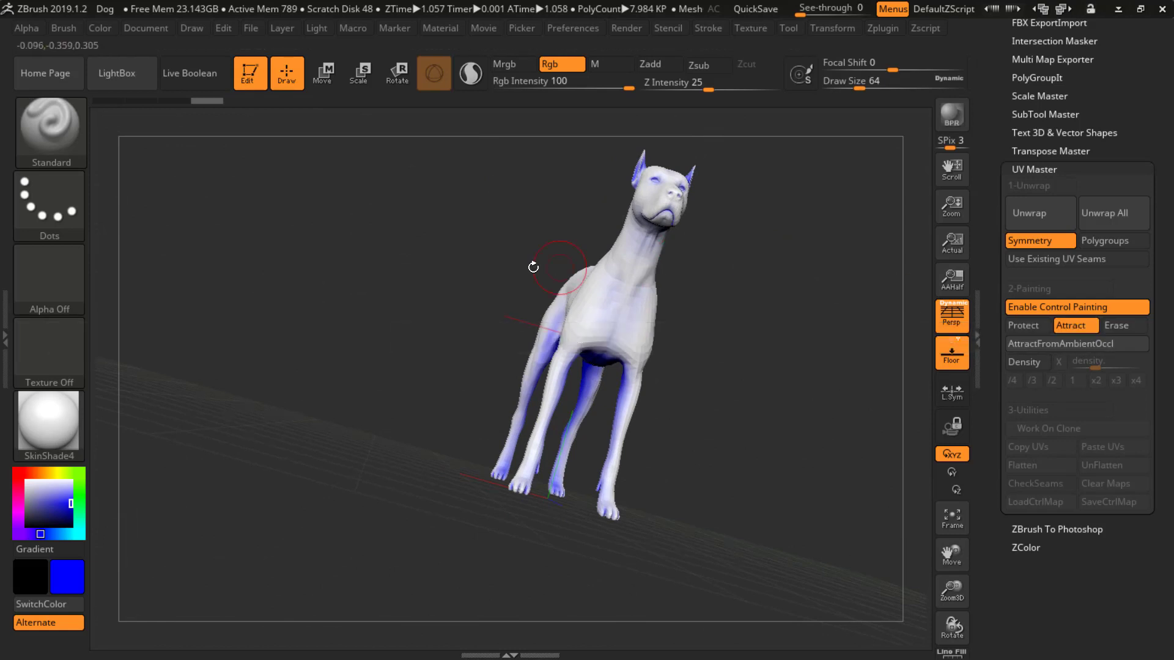
drag(462, 285, 569, 358)
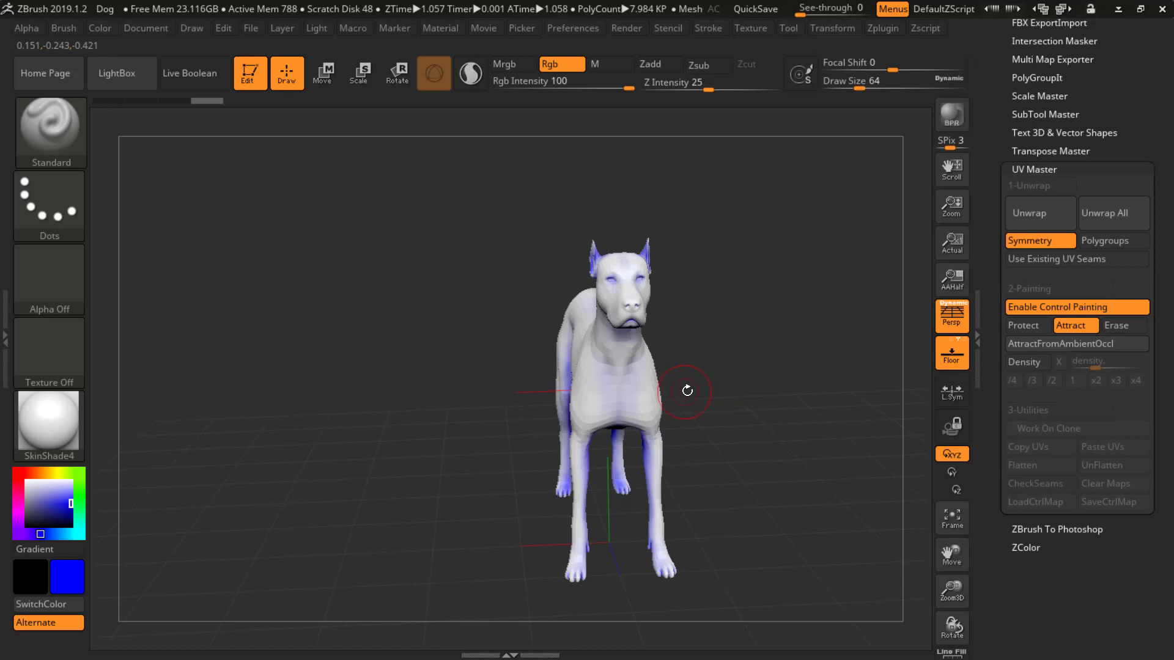
mouse_move(768, 346)
mouse_down()
mouse_move(691, 342)
mouse_move(780, 330)
mouse_up()
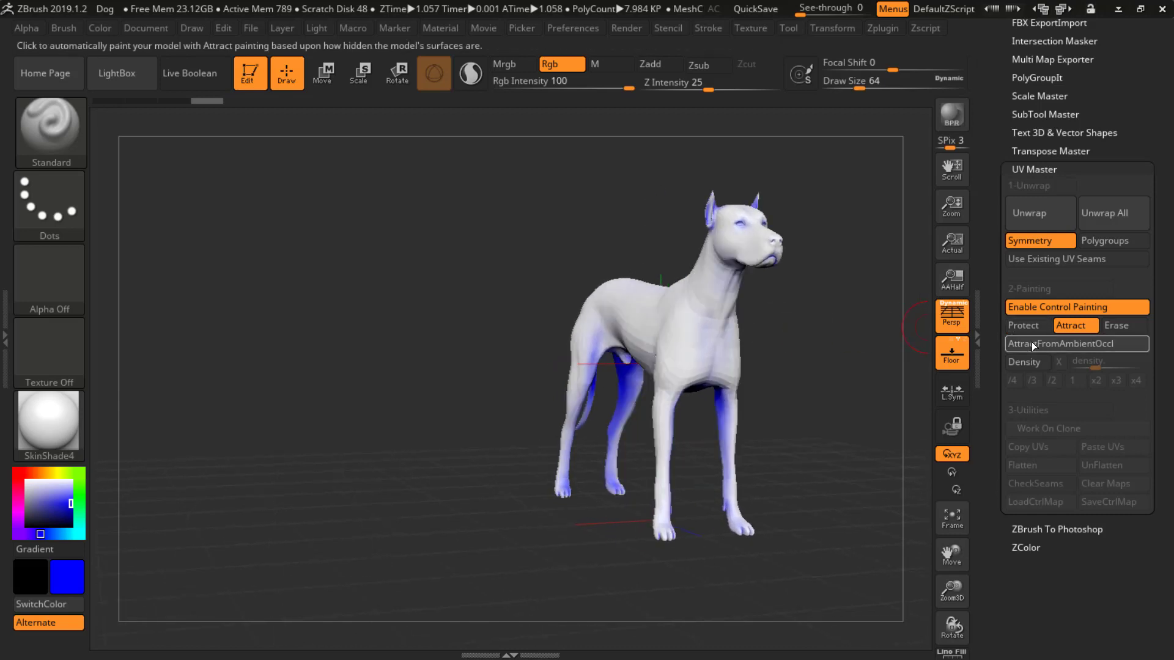
drag(846, 373, 845, 365)
click(1030, 215)
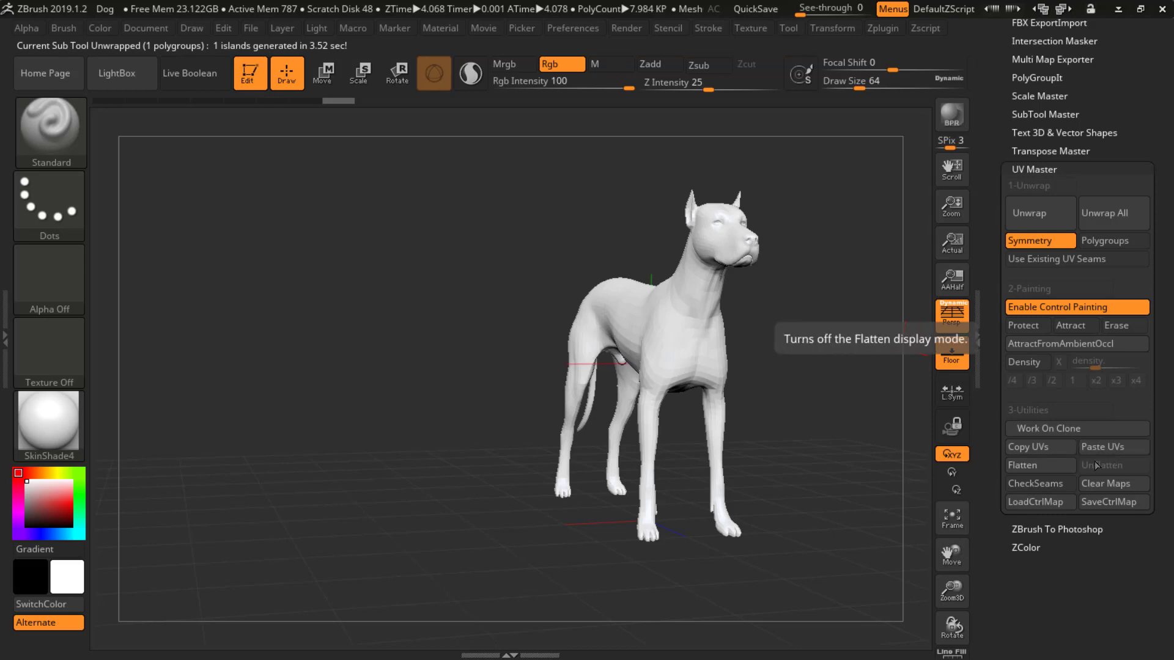
Flatten the dog's UVs to examine the unwrapped layout, and return to the 3D model
click(1031, 465)
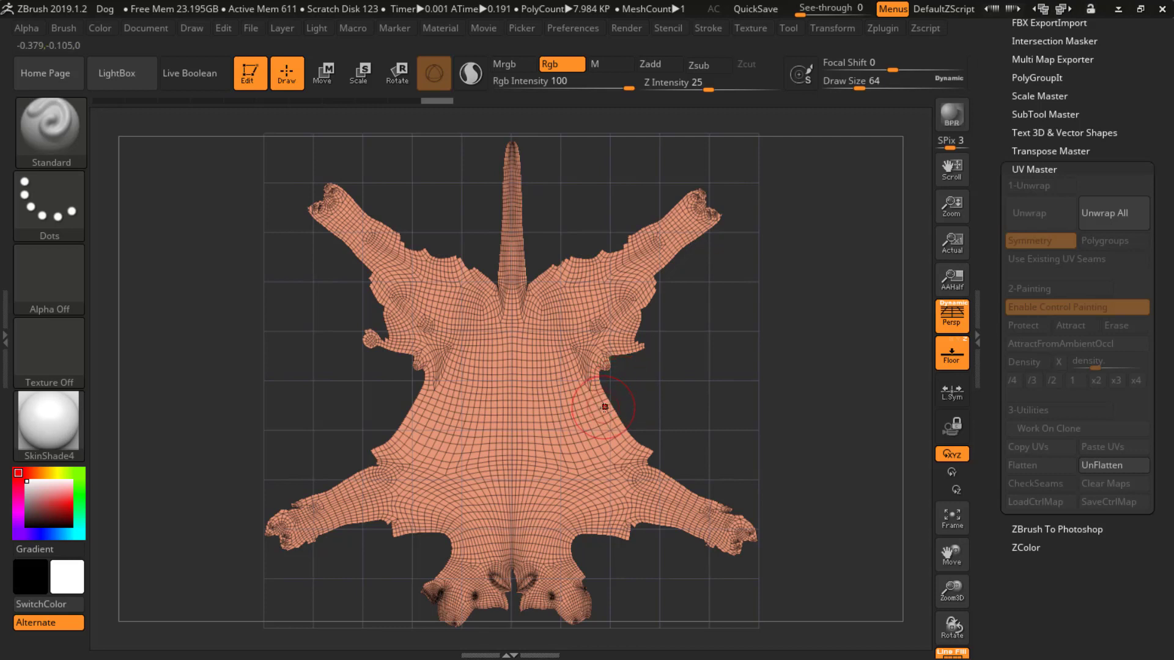
click(1103, 465)
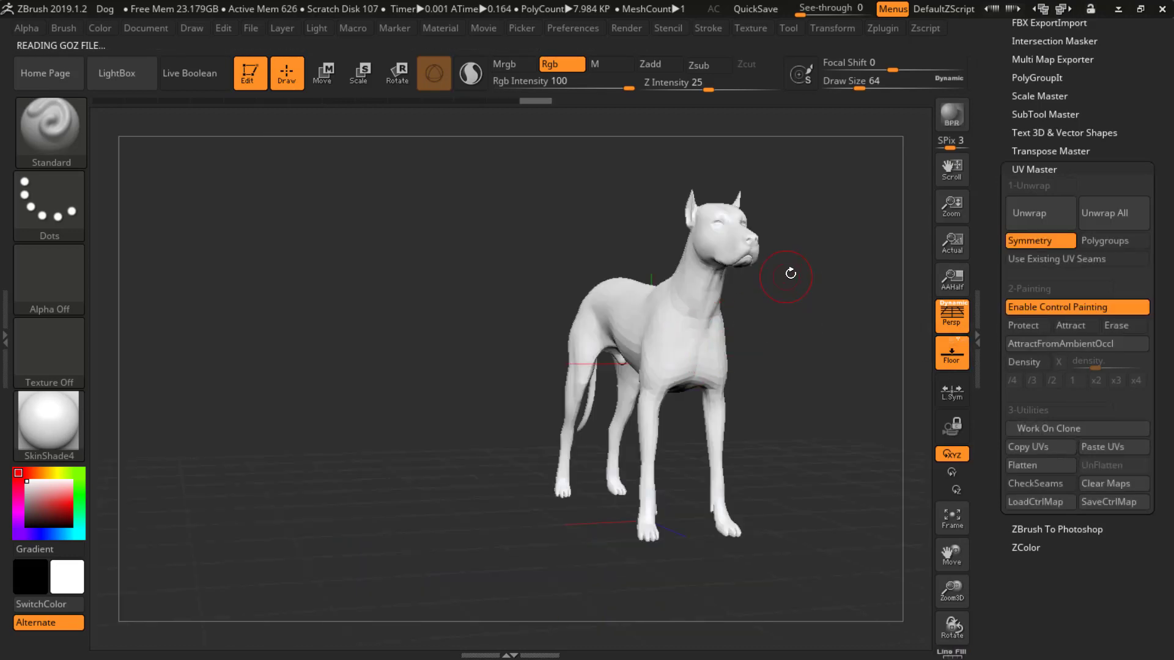
drag(792, 282, 715, 288)
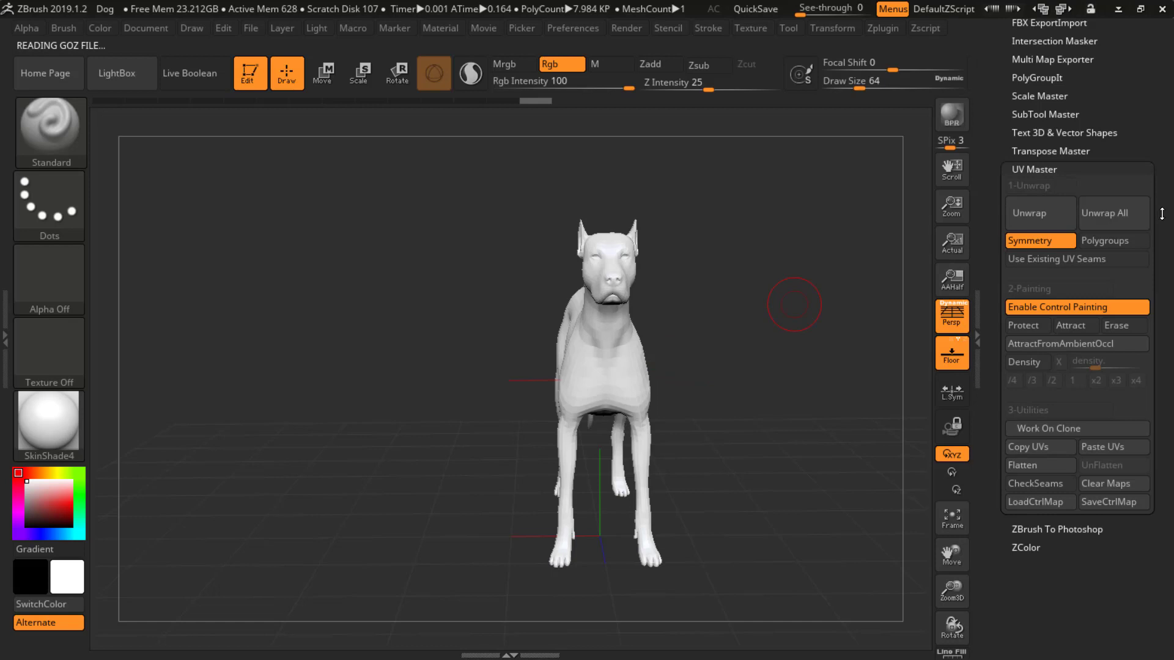
Create a working clone of the dog with Work On Clone and show the clone in the subtool list
drag(1161, 214, 1160, 218)
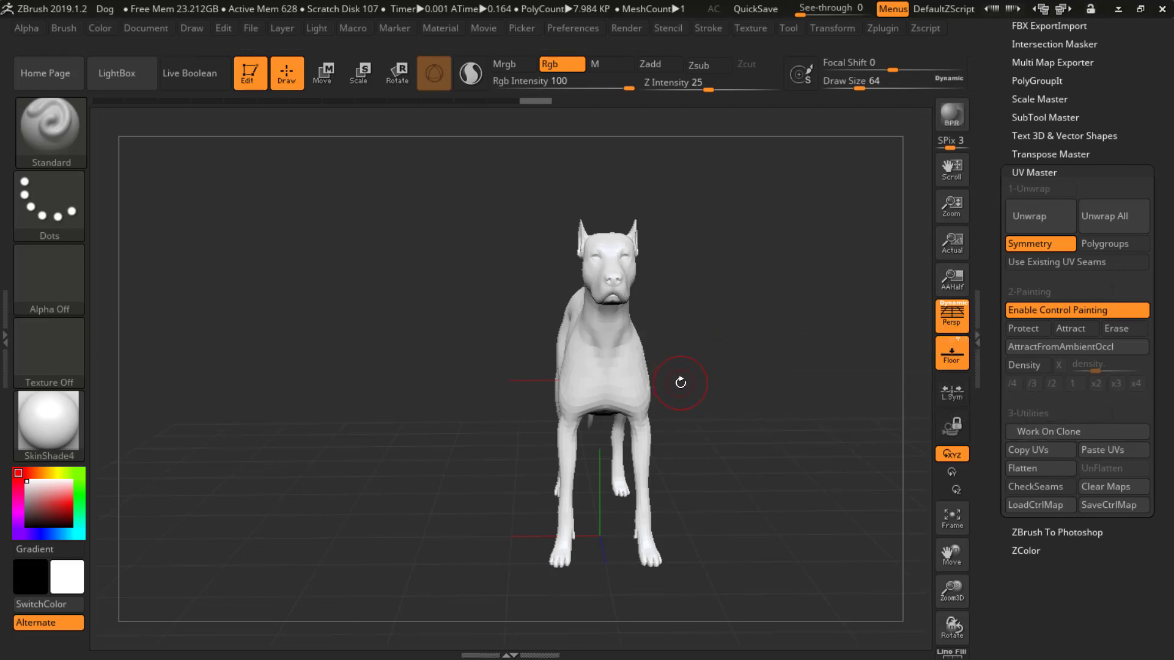
click(1058, 433)
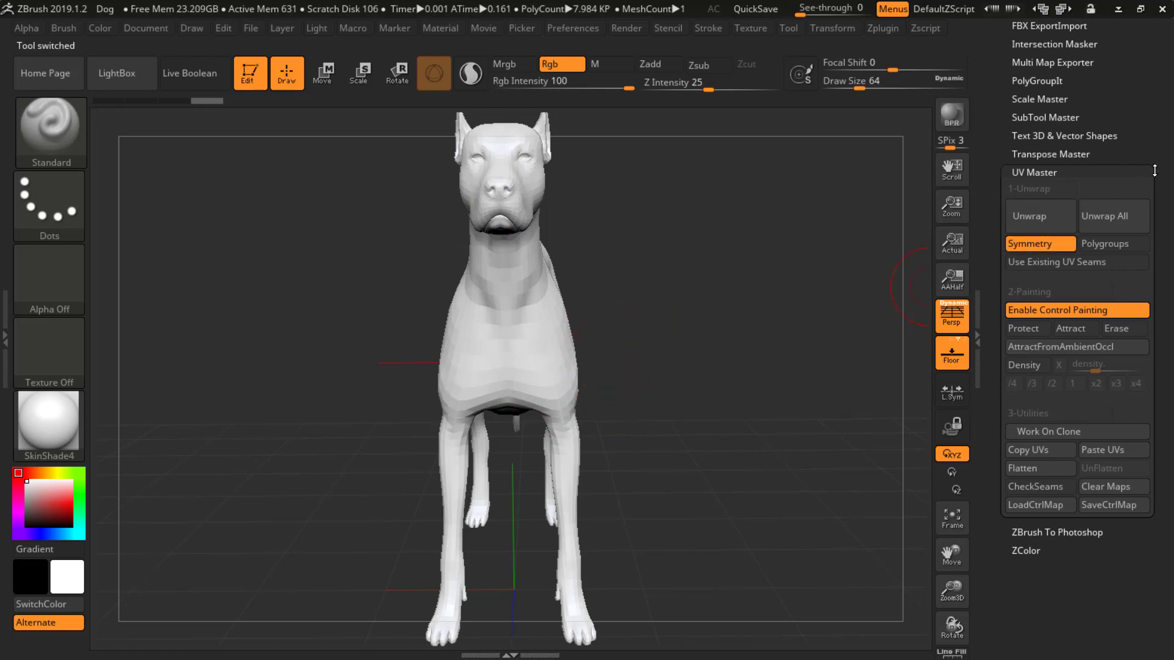
drag(1154, 171, 1147, 456)
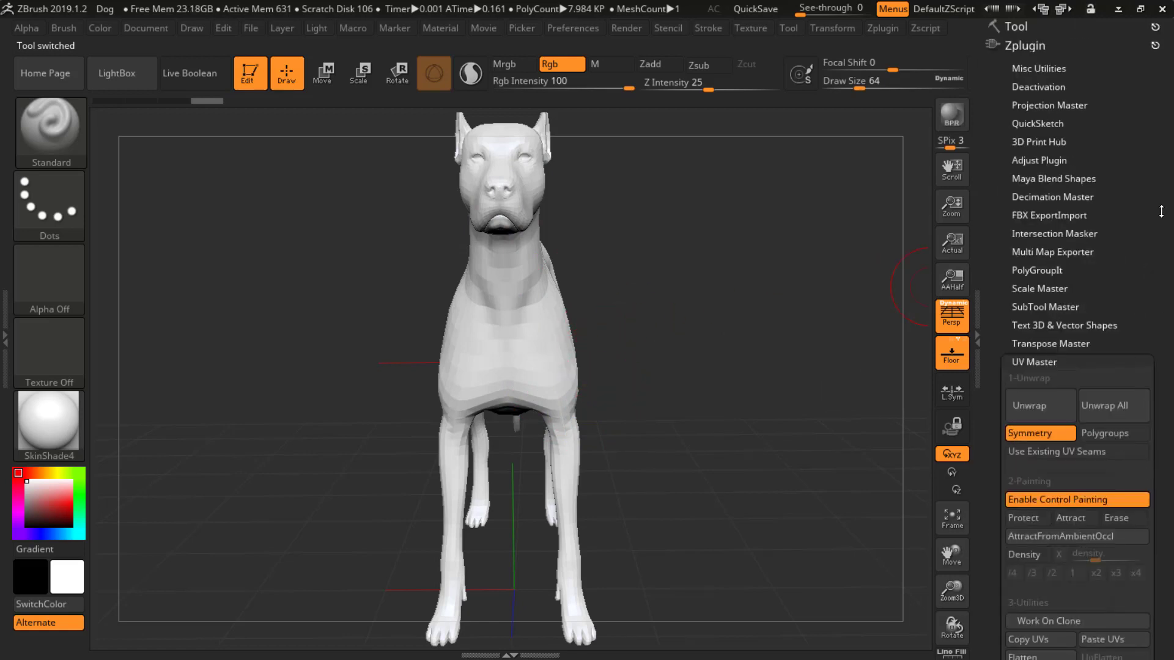
click(1058, 26)
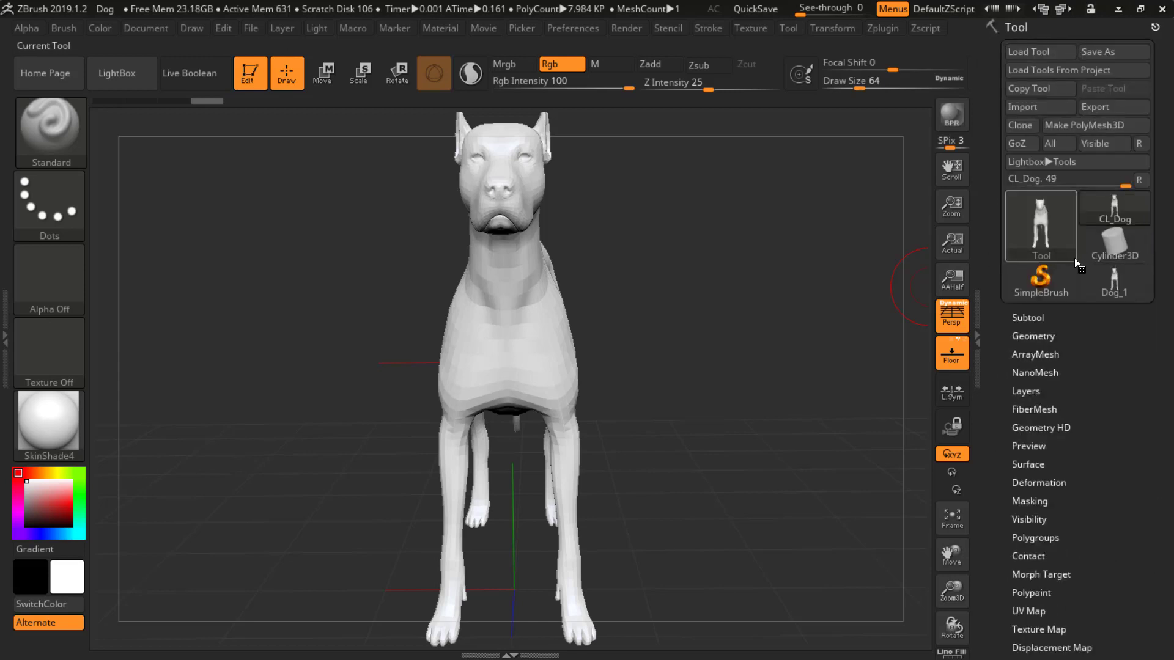
click(1042, 318)
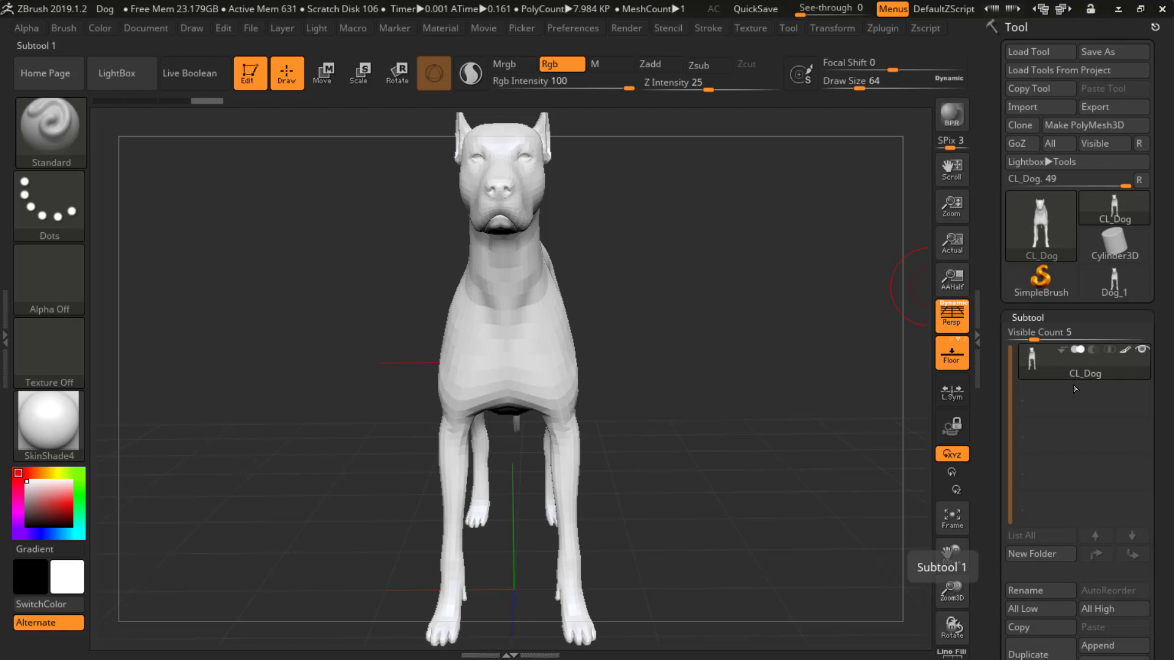
mouse_move(1074, 382)
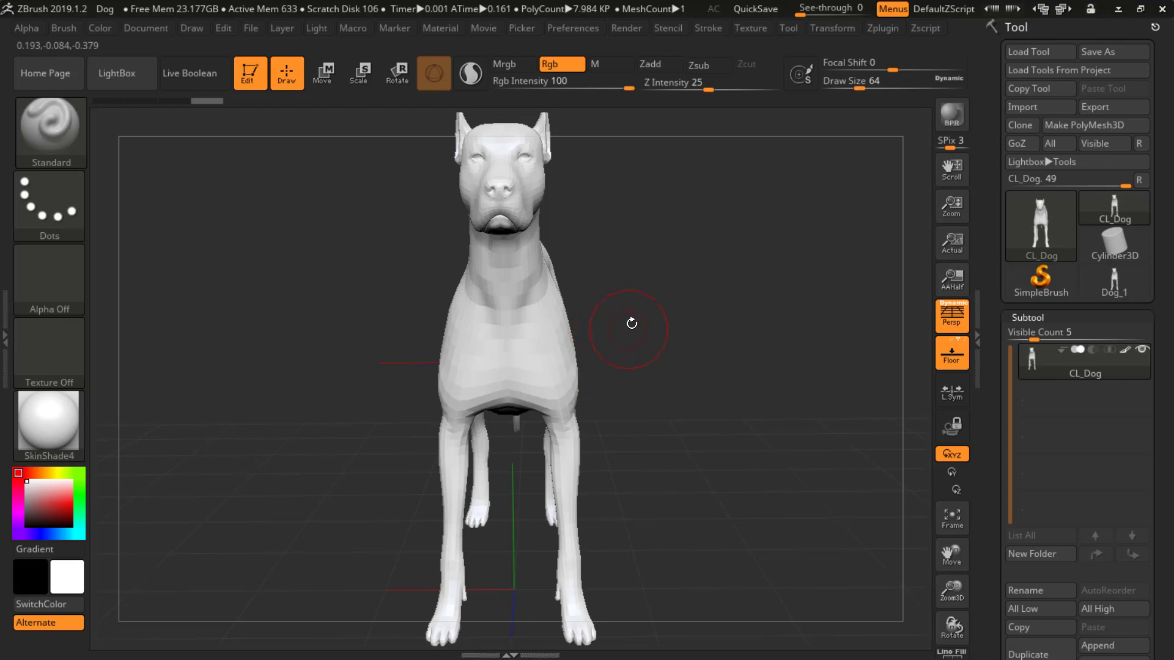
mouse_move(535, 338)
right_down()
mouse_move(584, 344)
mouse_move(531, 322)
mouse_move(543, 337)
right_up()
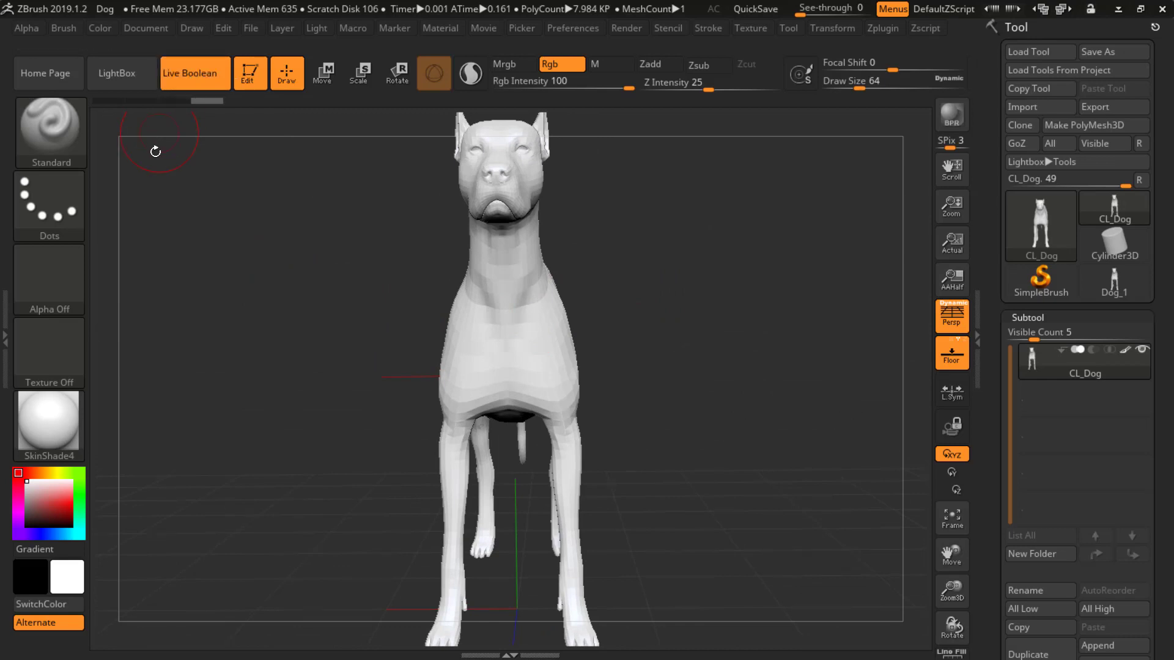
Load the DemoHeadFemale.ZPR project from the LightBox project library
click(122, 82)
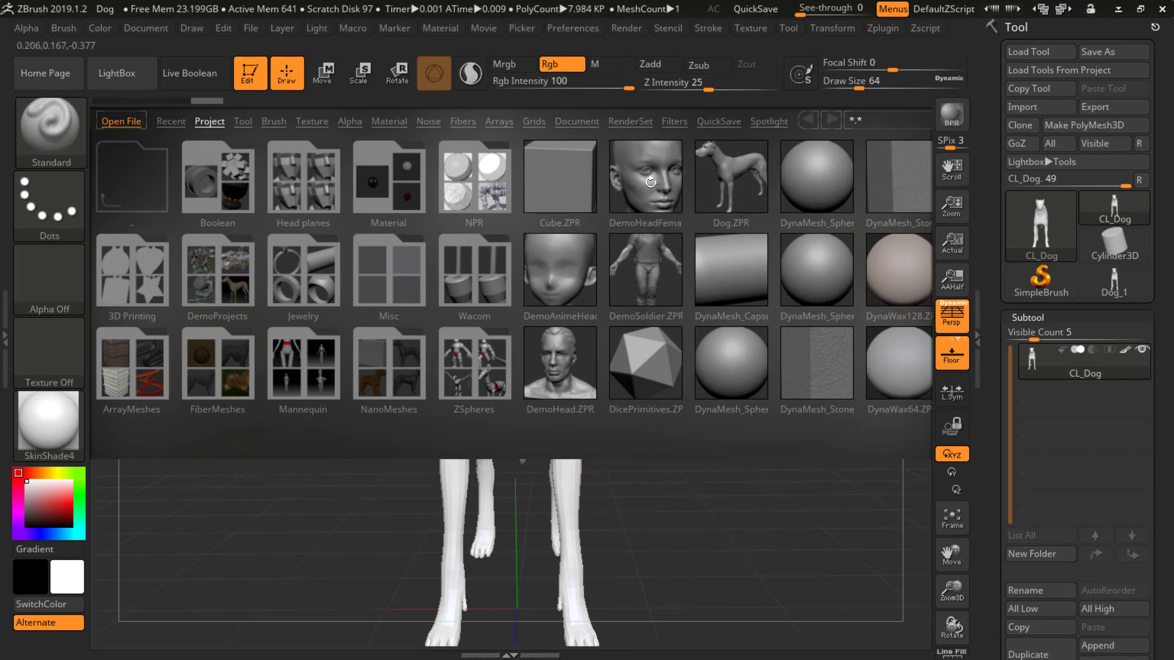
click(549, 268)
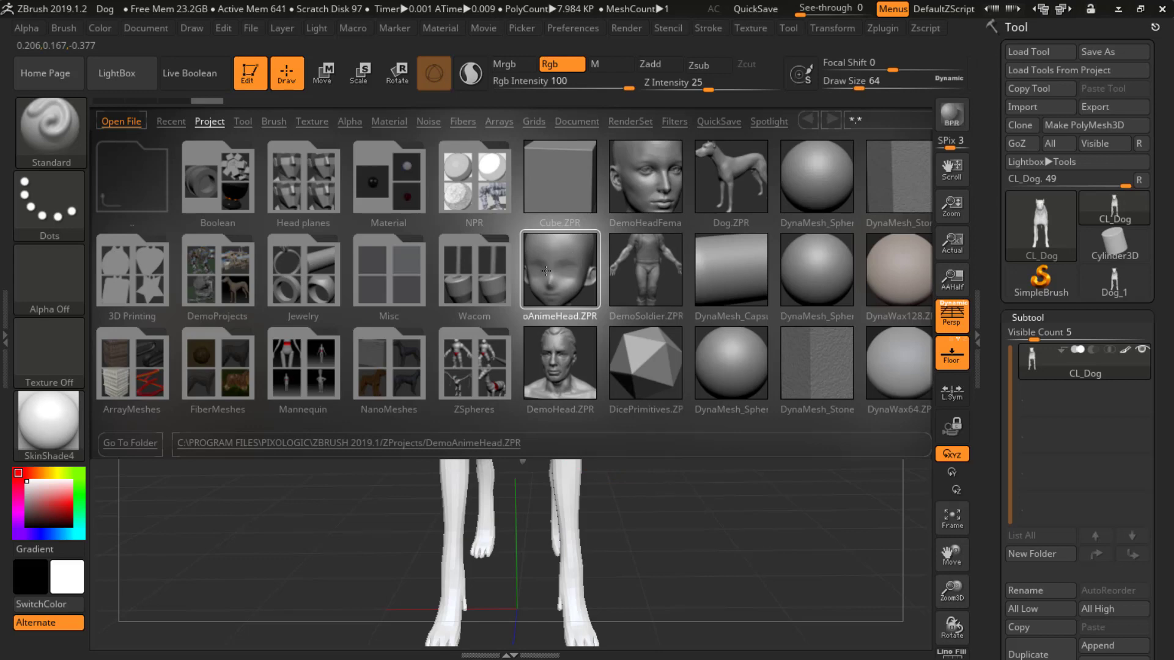
double_click(643, 180)
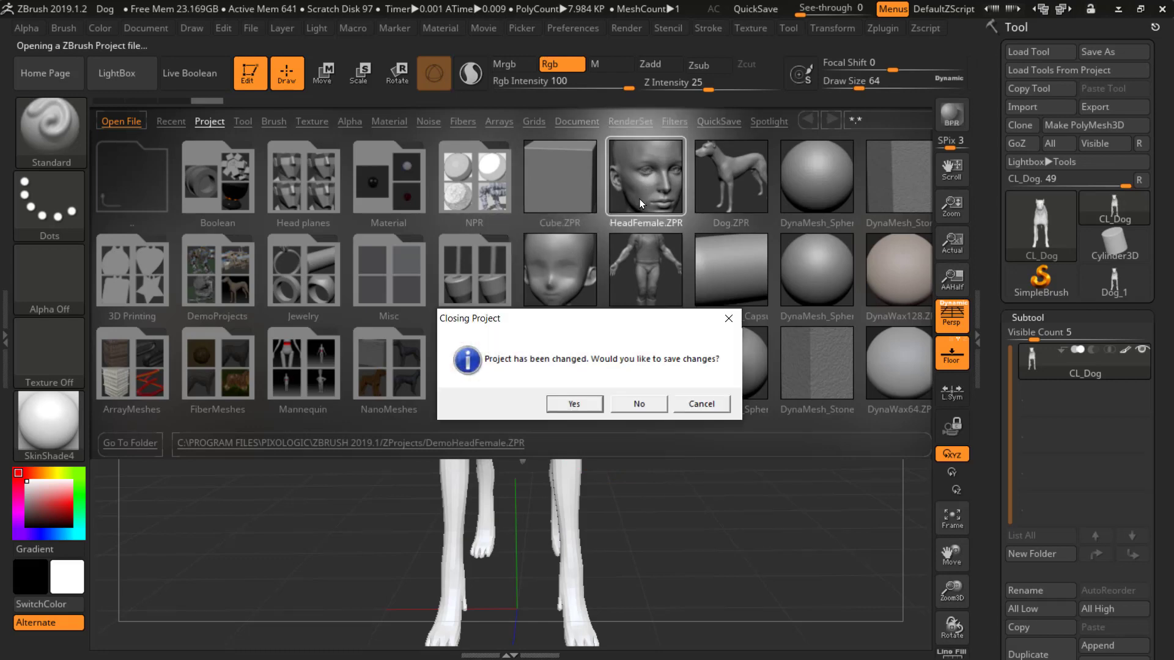
click(586, 404)
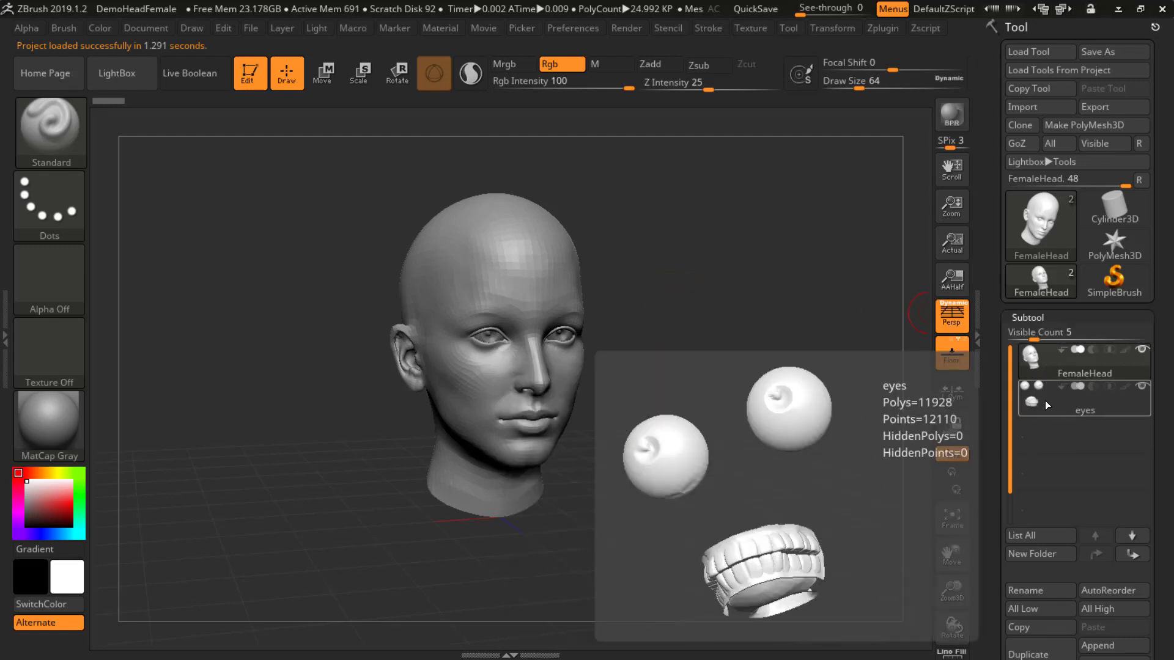
Select the eyes subtool and briefly spread the FemaleHead and eyes subtools apart to examine them separately
mouse_move(1043, 403)
mouse_move(1048, 372)
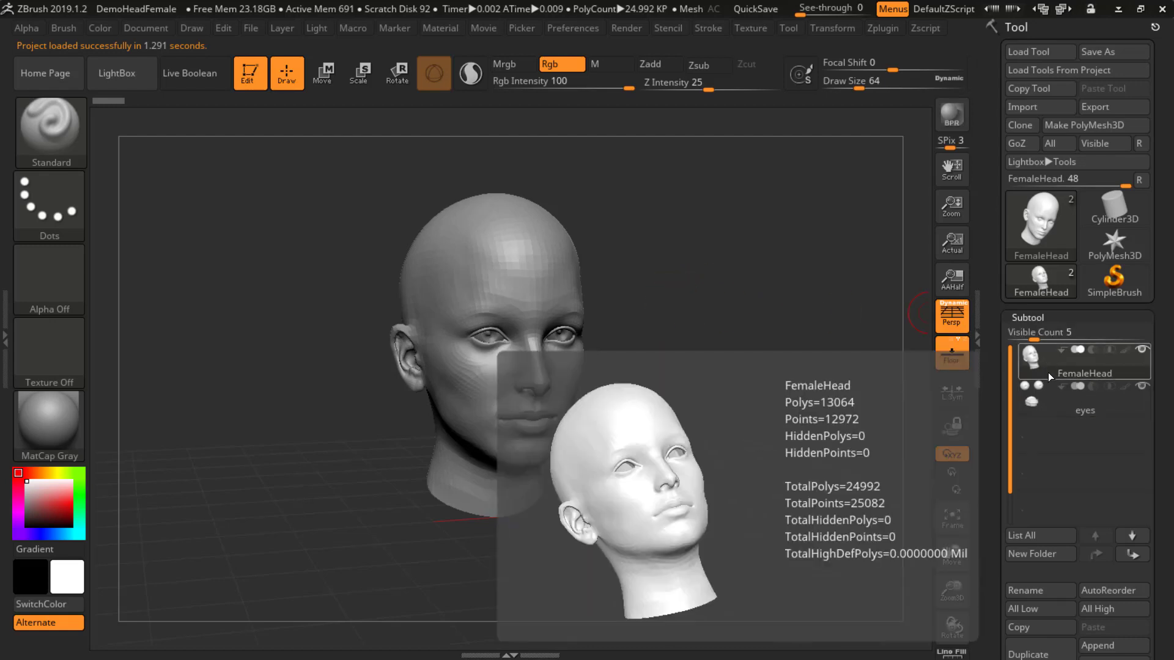
click(1037, 363)
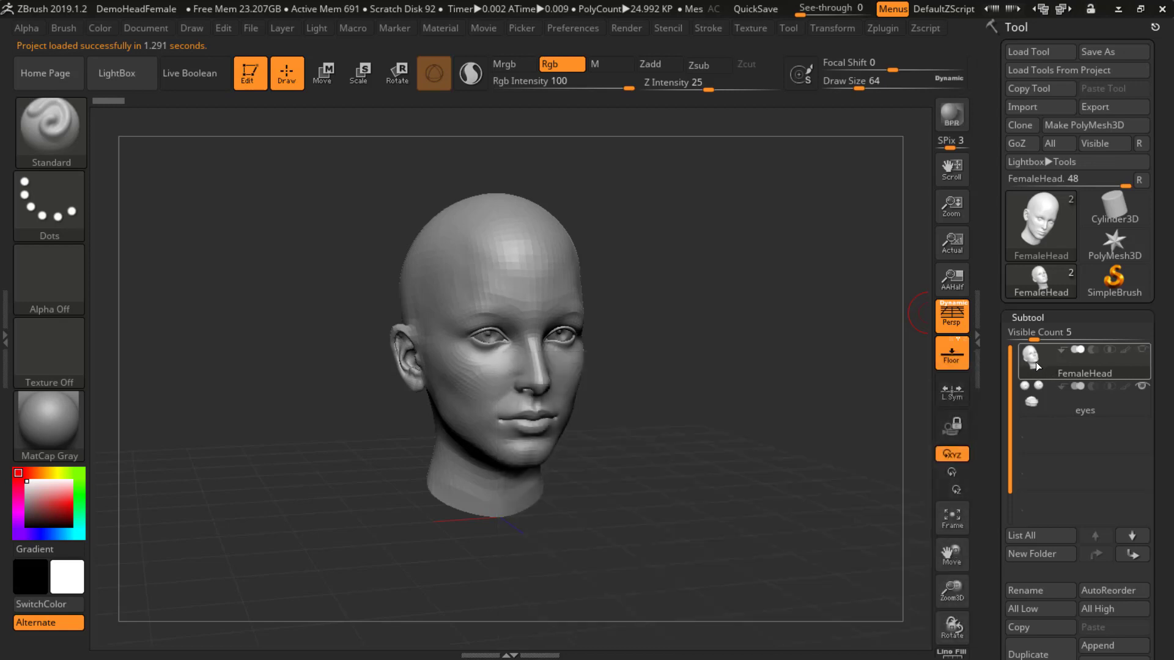
click(1040, 401)
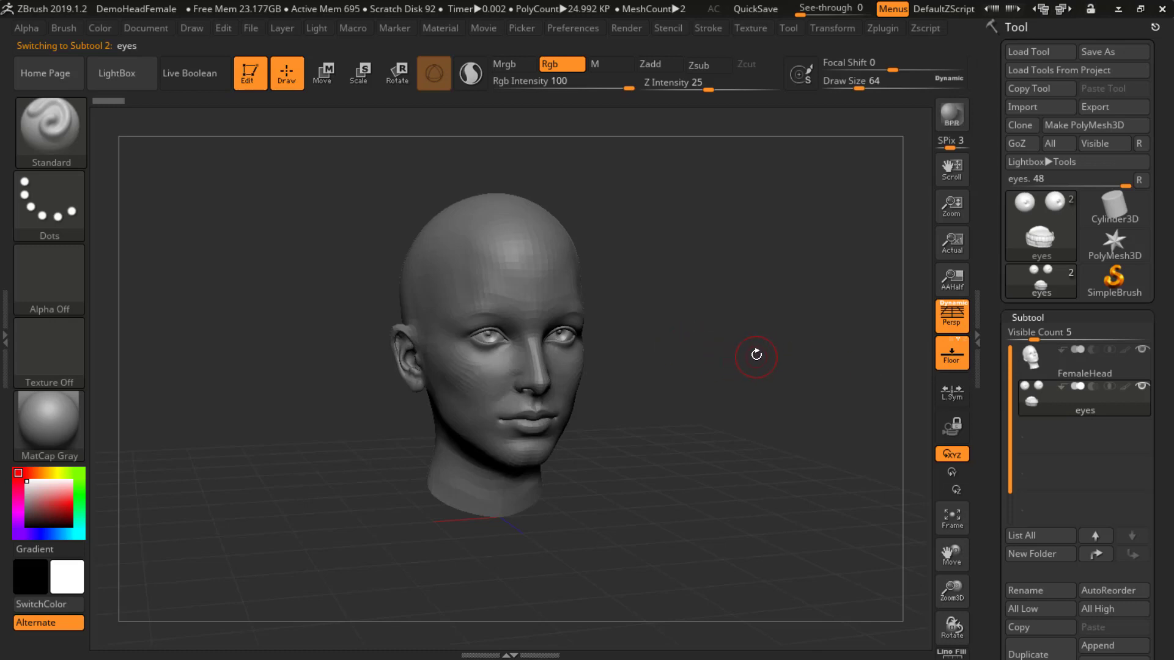
key(shift+x)
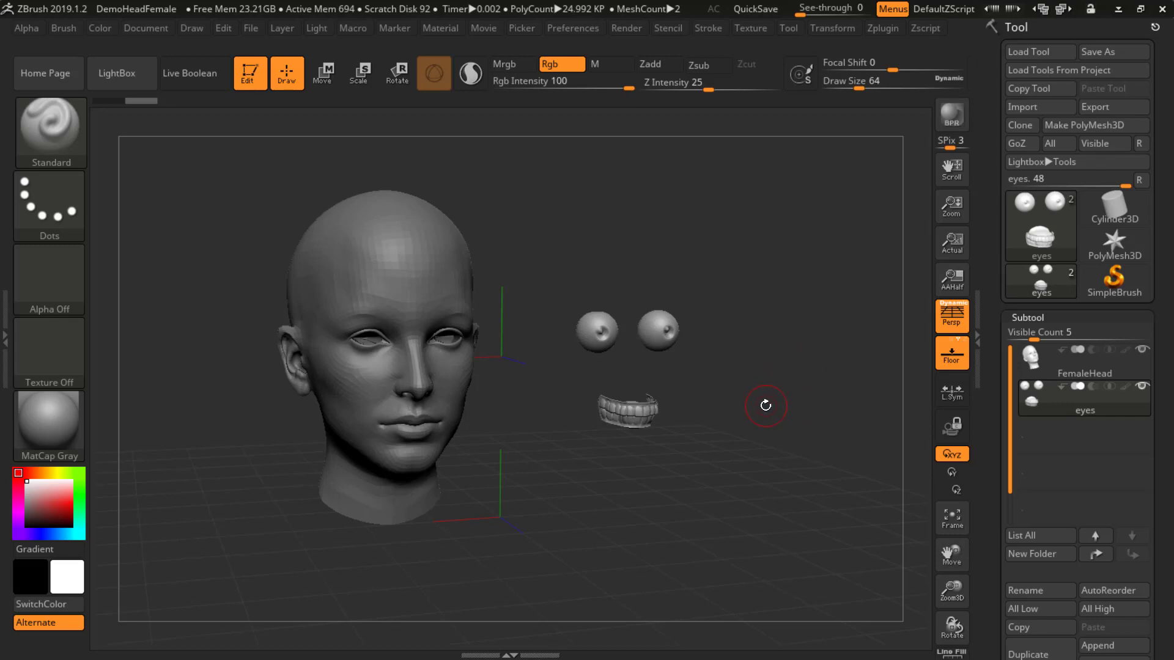
key(shift+x)
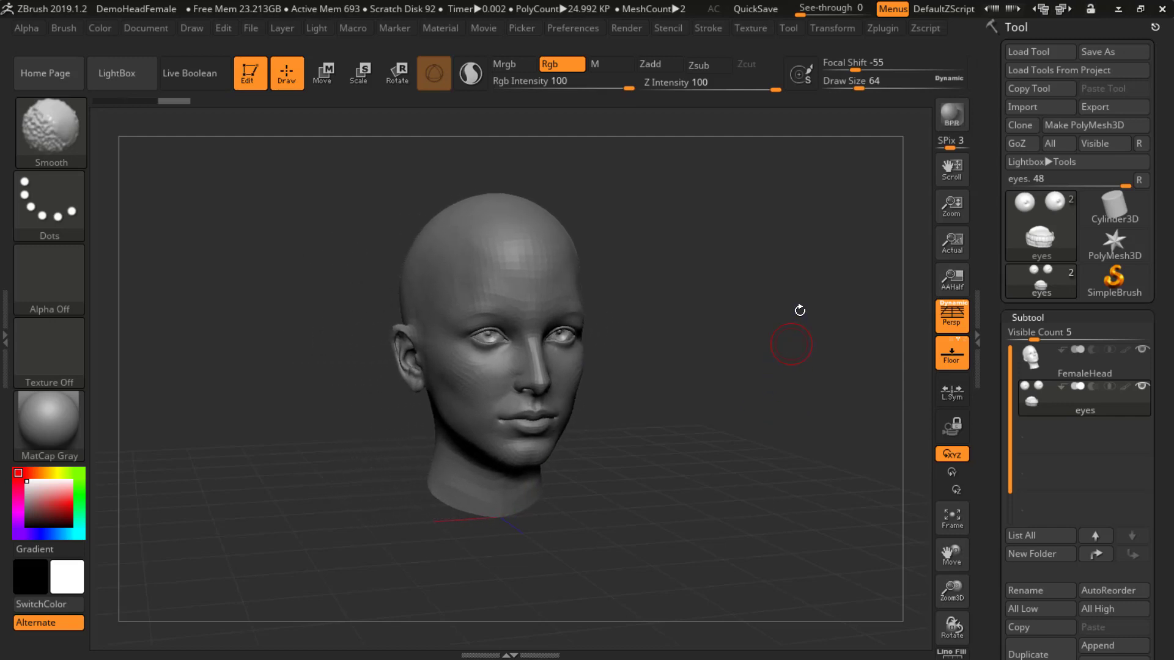
Load the DemoSoldier.ZPR project from the LightBox project library, discarding changes to the current project
click(124, 72)
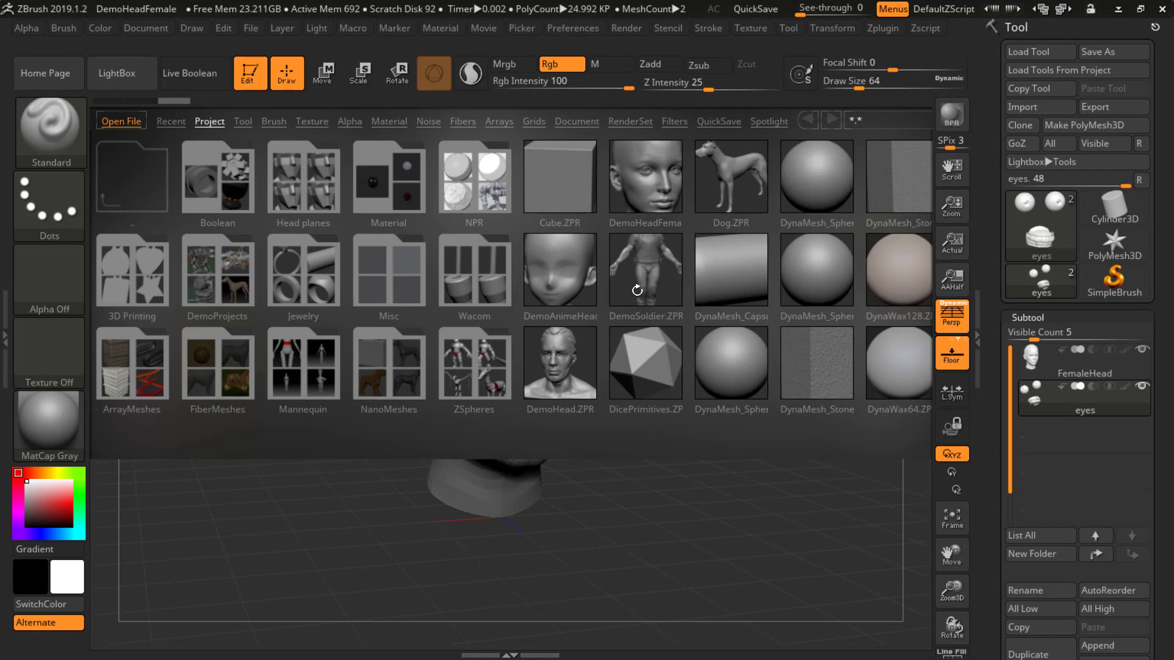
double_click(638, 290)
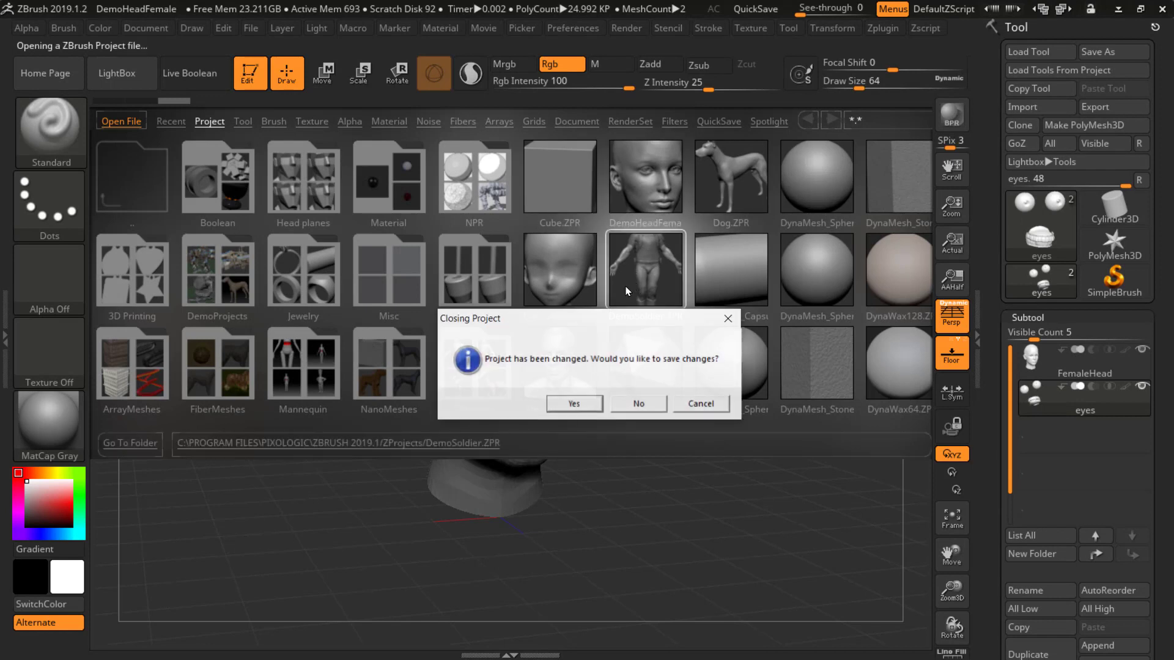
click(620, 398)
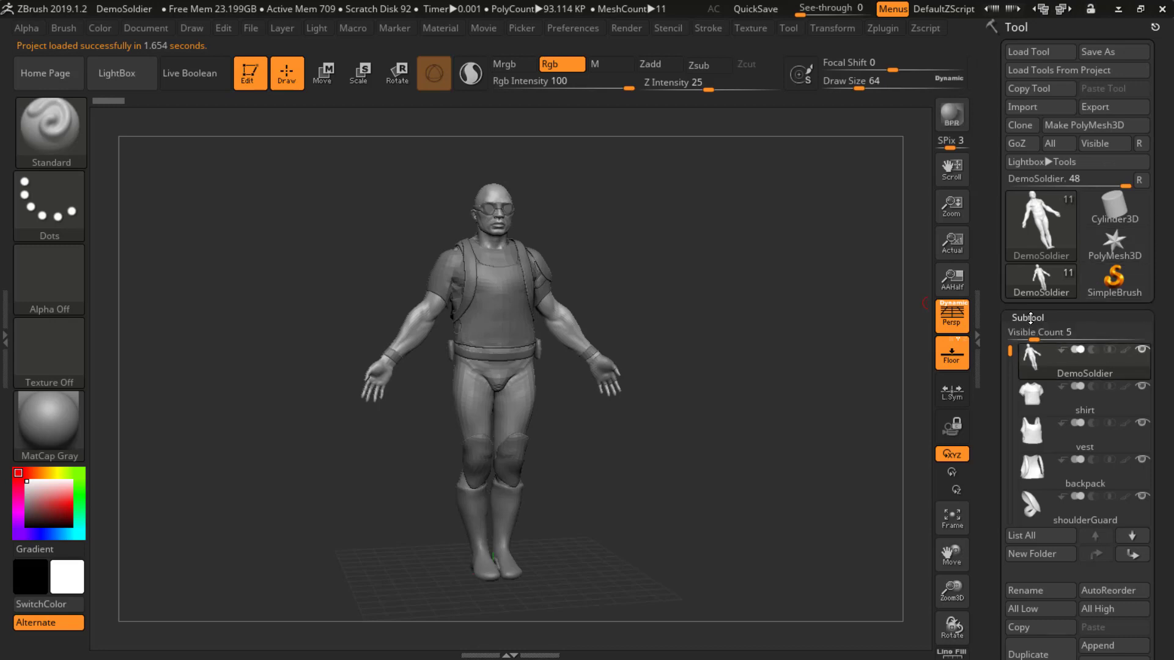
Raise the subtool list's Visible Count to 12 so all of the soldier's subtools are listed
scroll(1170, 302, down, 5)
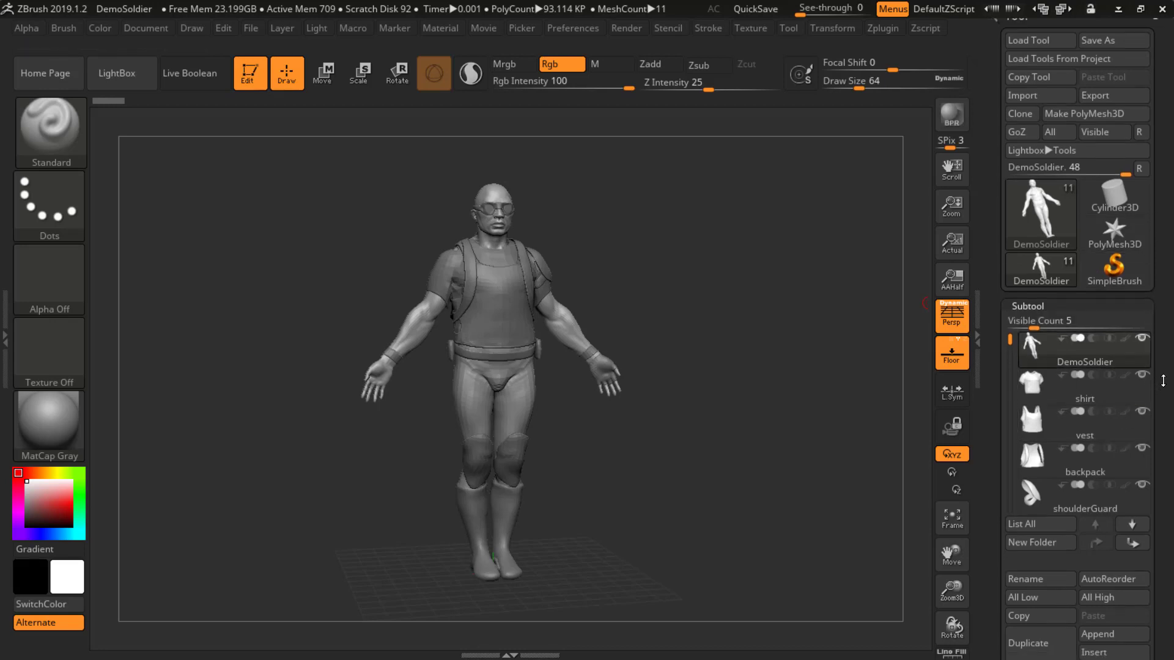
scroll(1170, 302, up, 2)
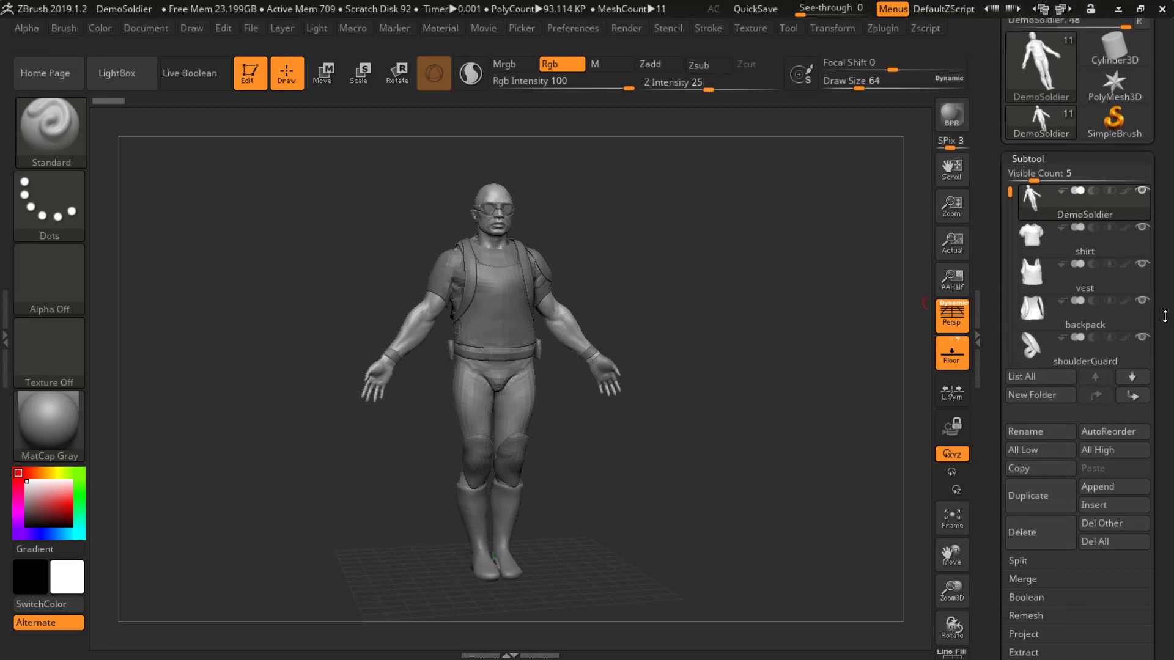
click(1044, 179)
drag(1045, 179, 1075, 188)
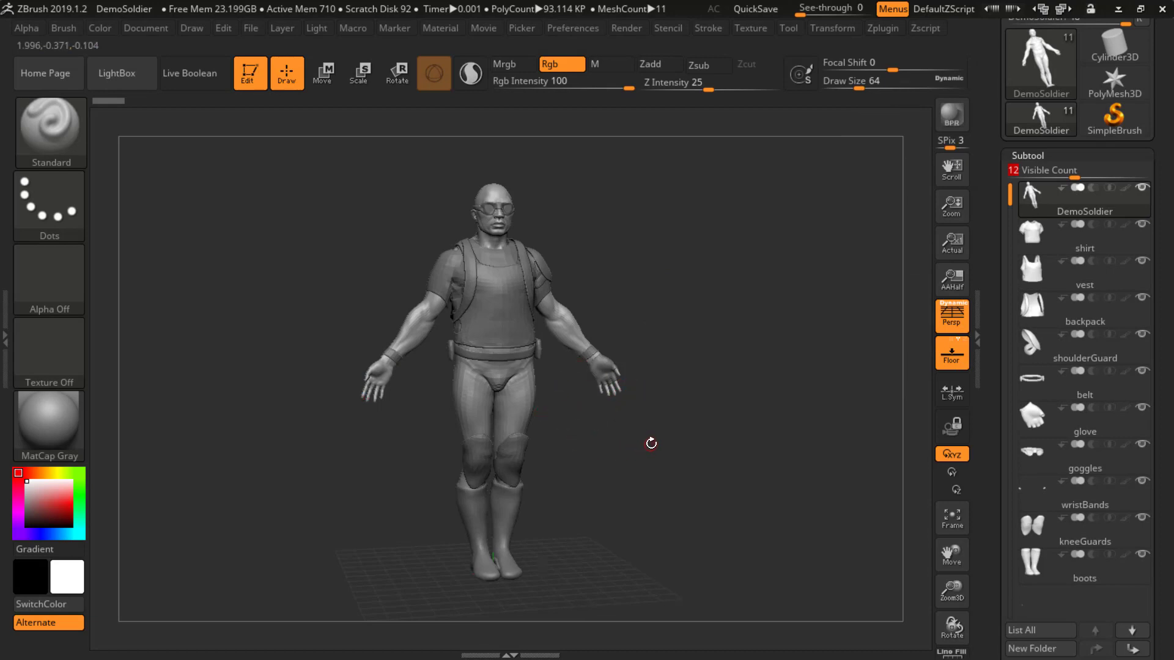
Spread the soldier's subtools apart briefly to examine the separate pieces, and view the reassembled figure from farther away
key(shift+x)
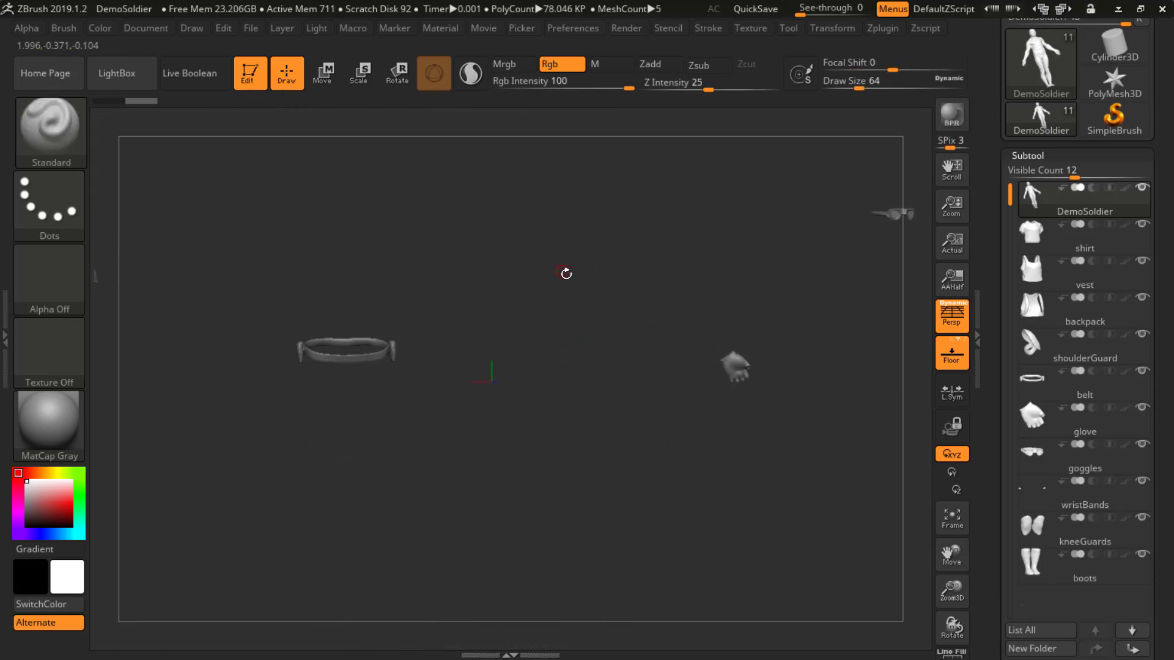
mouse_move(618, 365)
alt+right_down()
mouse_move(582, 367)
mouse_move(642, 375)
mouse_move(346, 408)
alt+right_up()
mouse_move(714, 363)
right_down()
mouse_move(403, 360)
mouse_move(719, 346)
mouse_move(651, 366)
mouse_move(489, 361)
mouse_move(636, 364)
mouse_move(739, 345)
mouse_move(687, 374)
right_up()
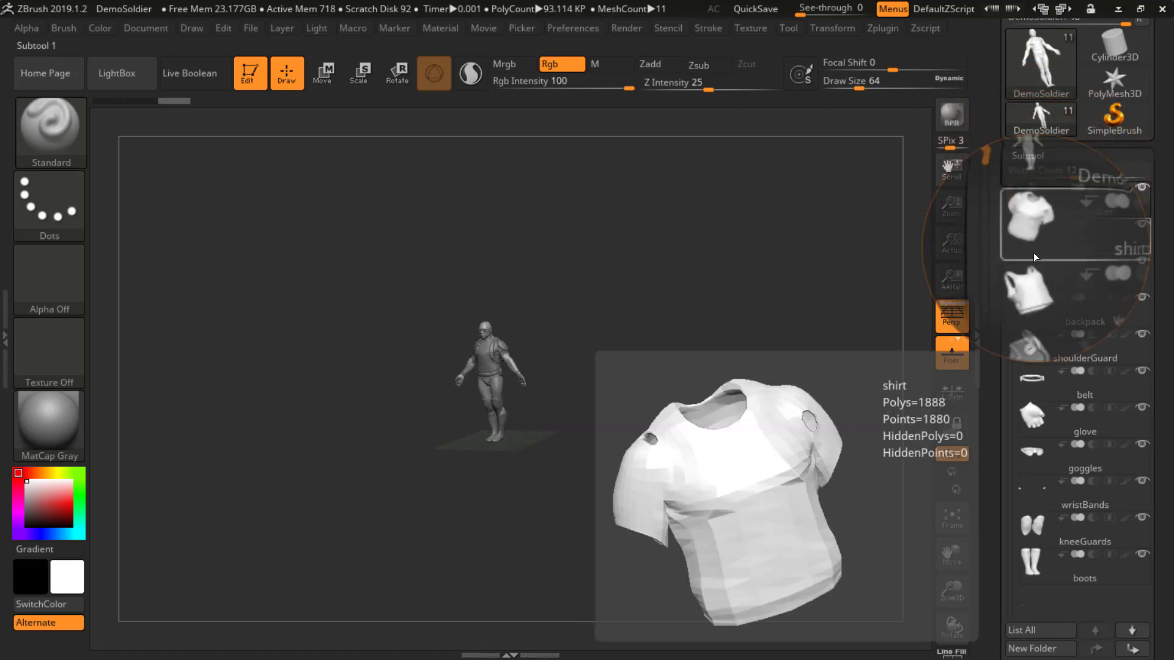
click(1032, 251)
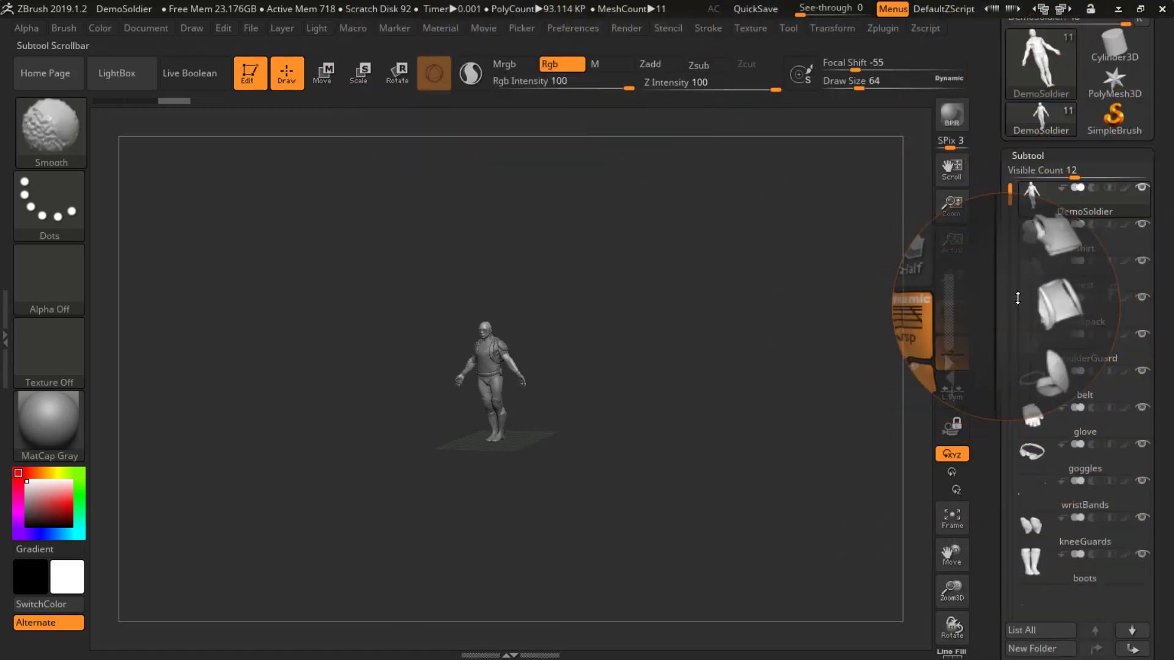
key(shift)
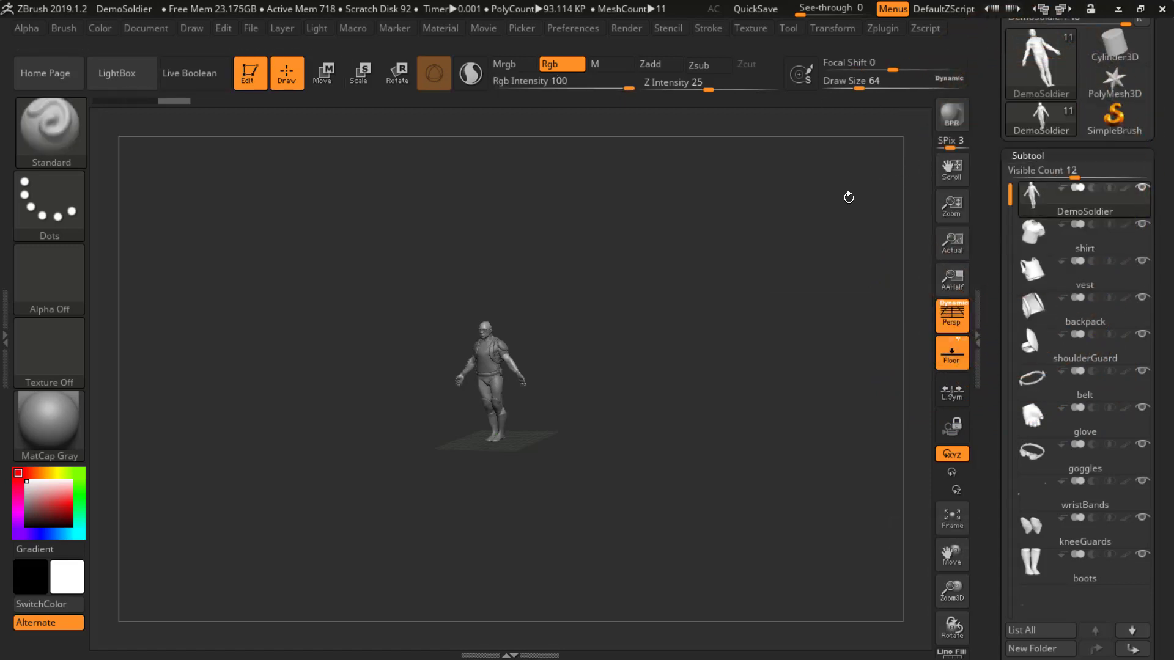
key(shift)
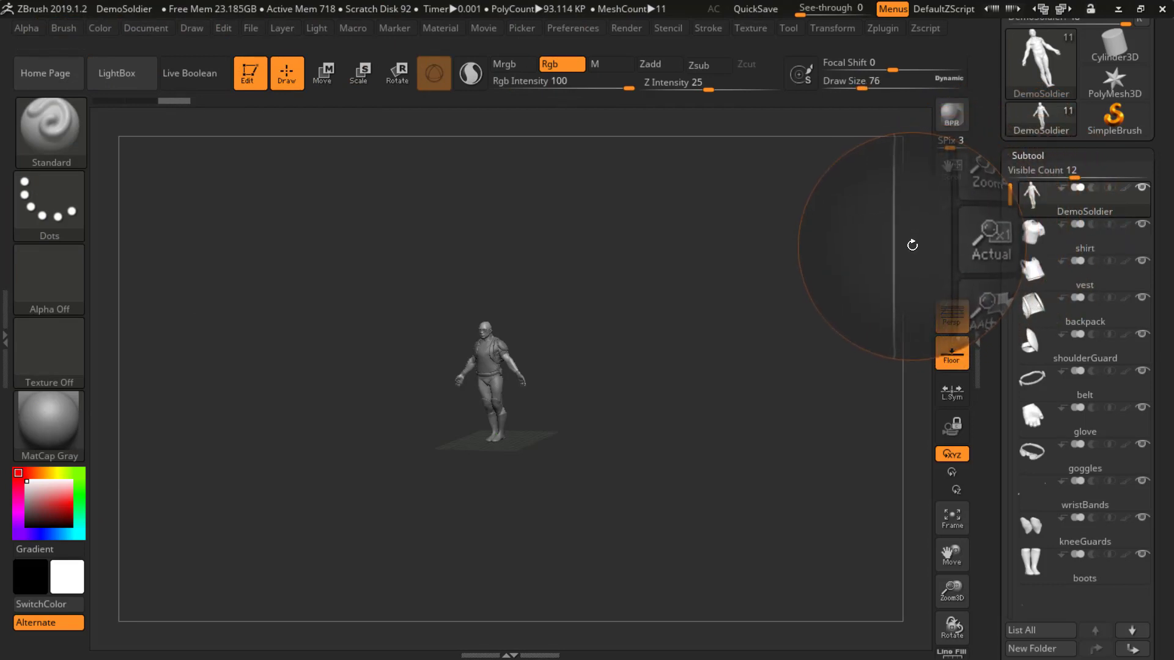
key(shift)
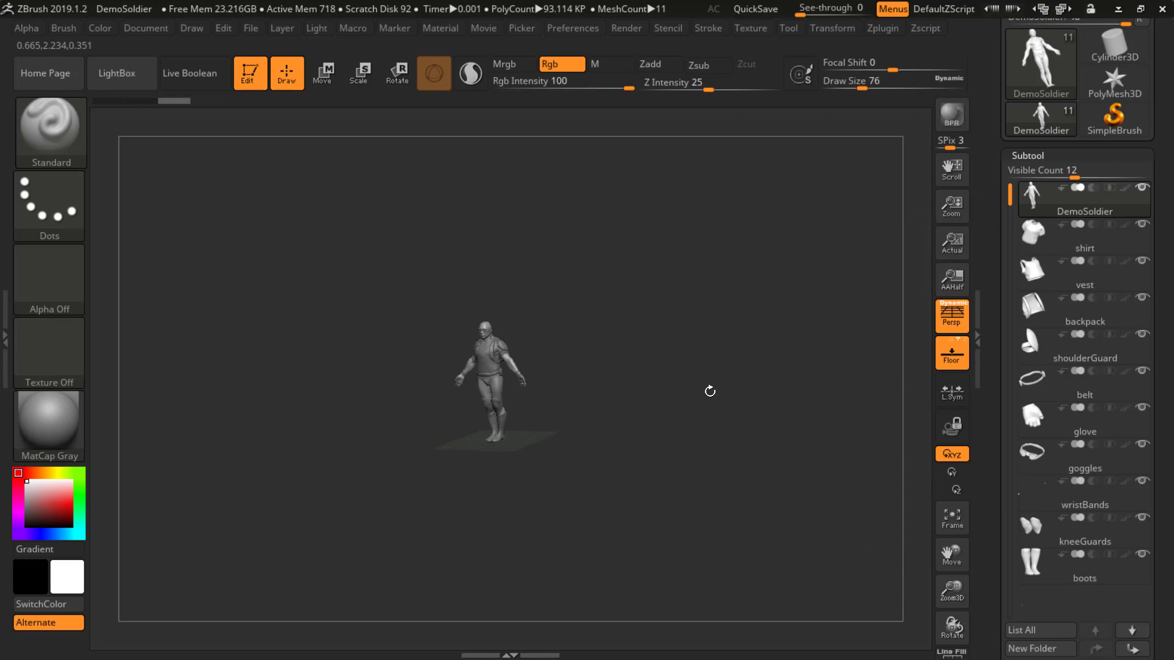
Load the DynaMesh_Sphere_32.ZPR project from the LightBox project library without saving the soldier project
click(129, 82)
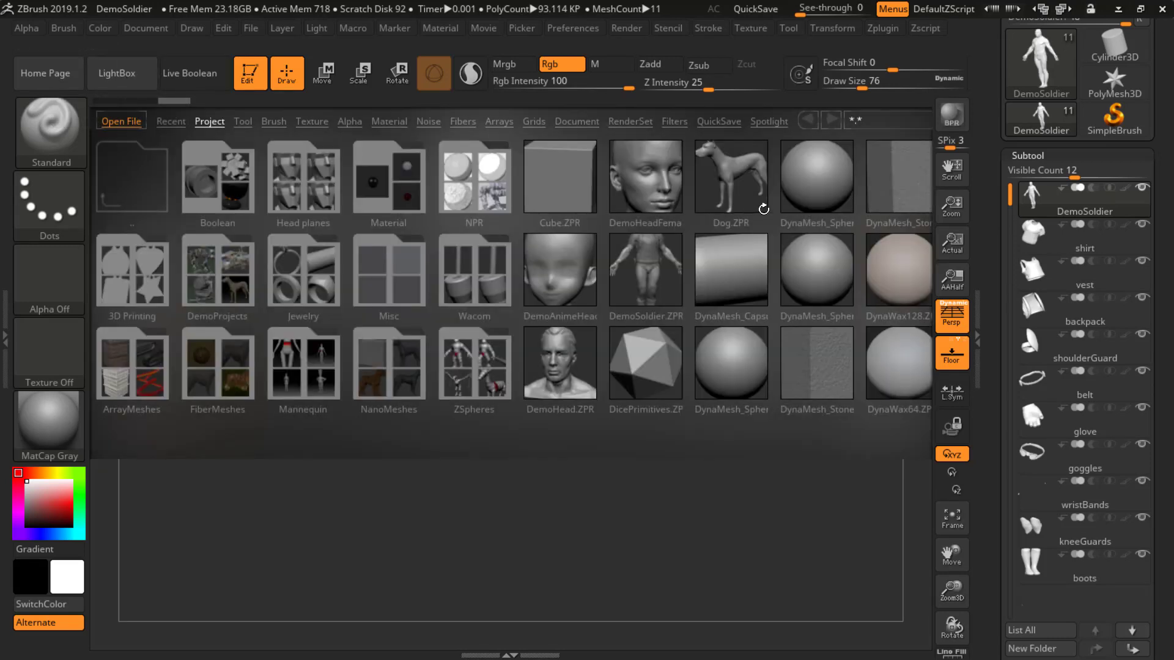
double_click(812, 185)
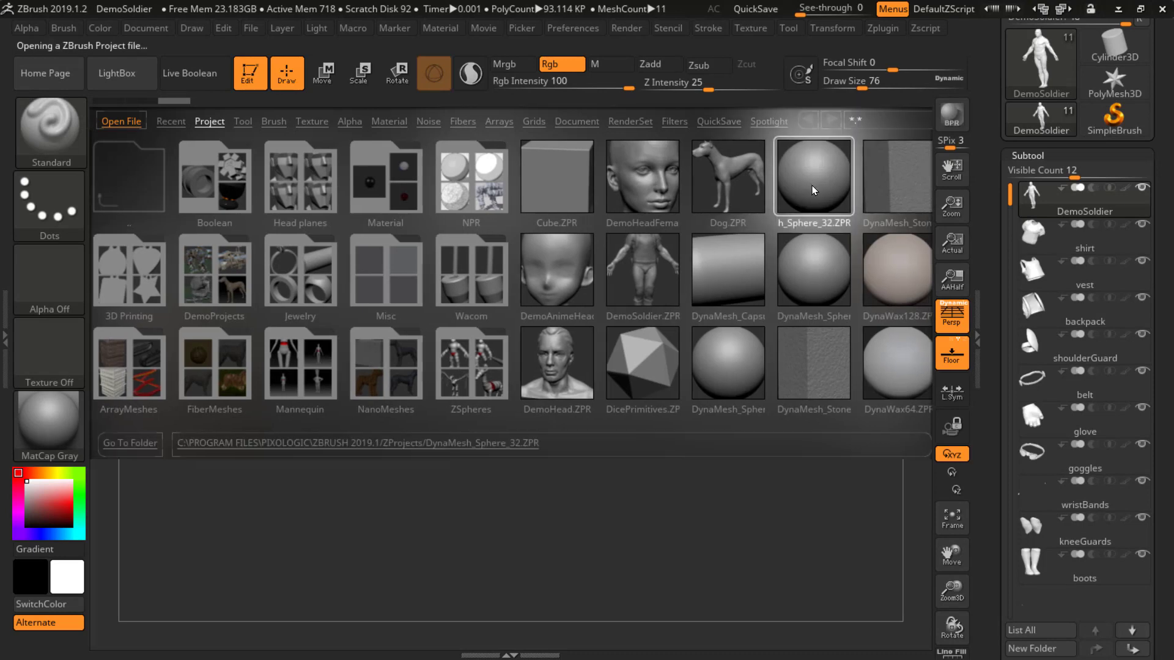
click(630, 405)
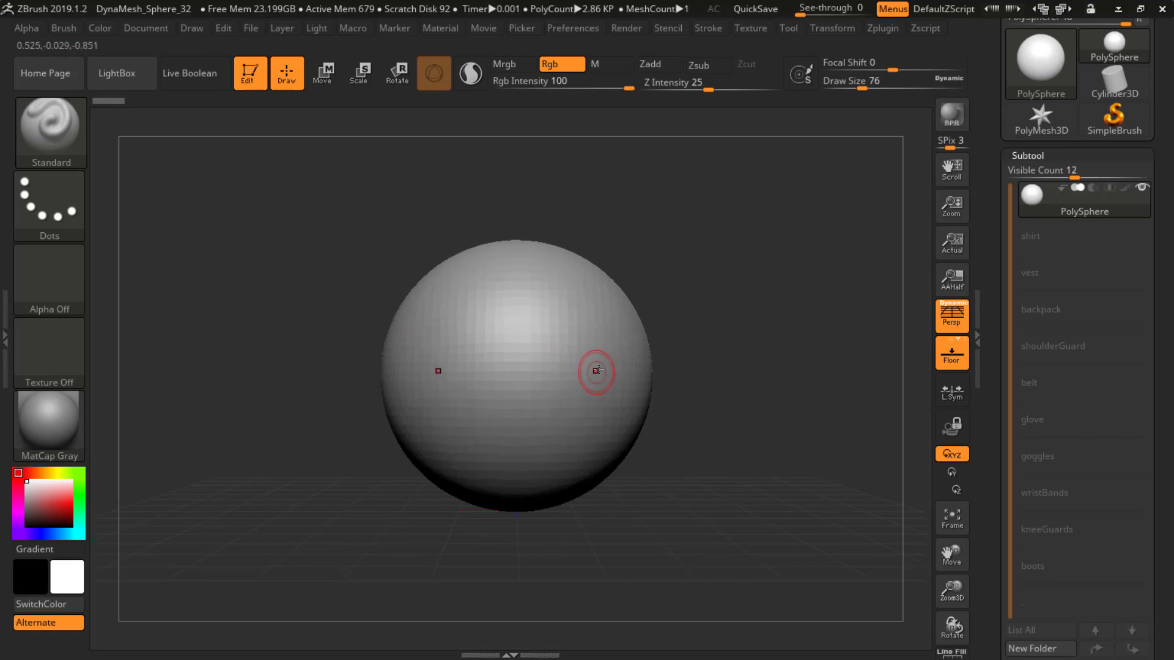
Show the sphere's polyframe to examine its single polygroup, and hide the polyframe again
key(shift+f)
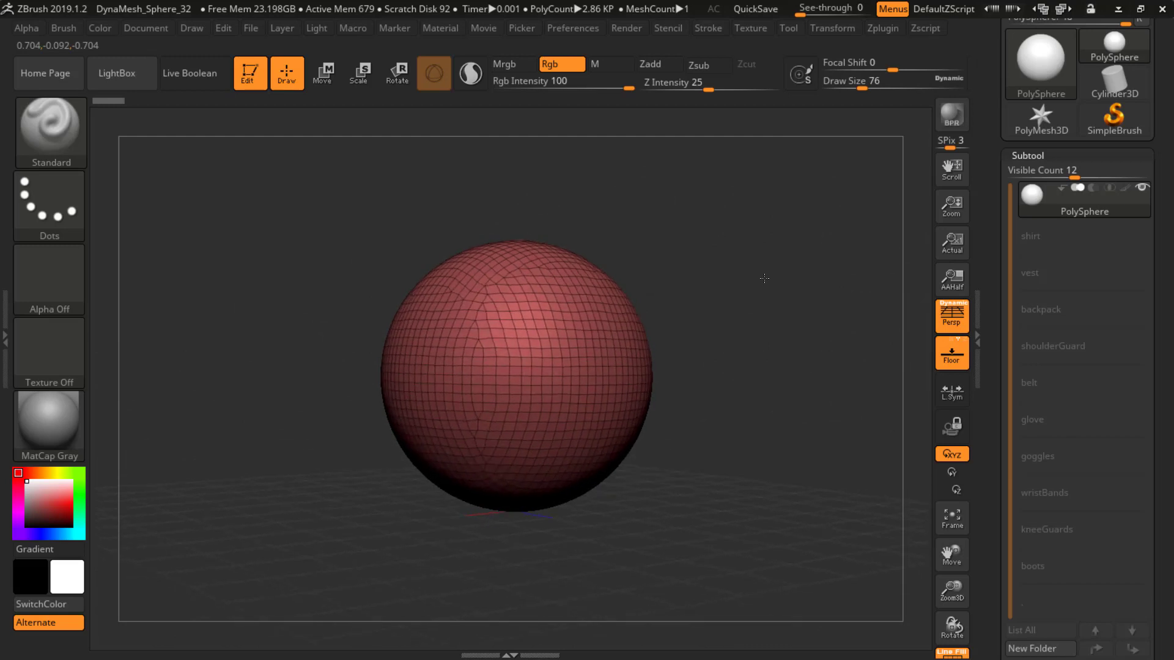
drag(764, 279, 769, 281)
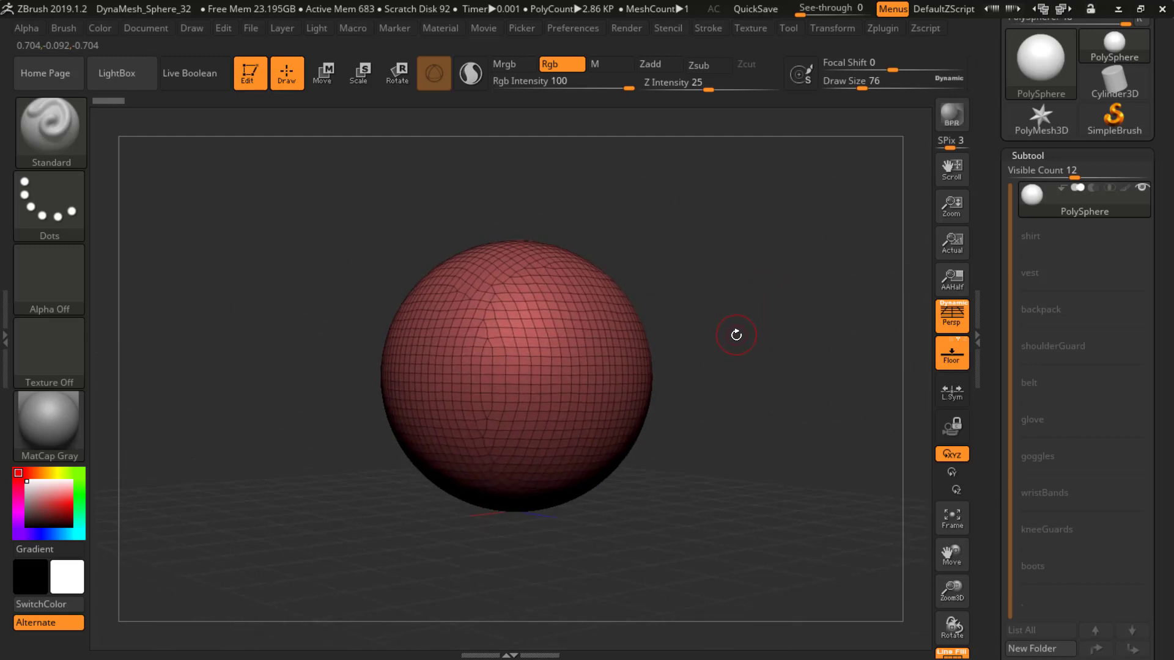
key(shift+f)
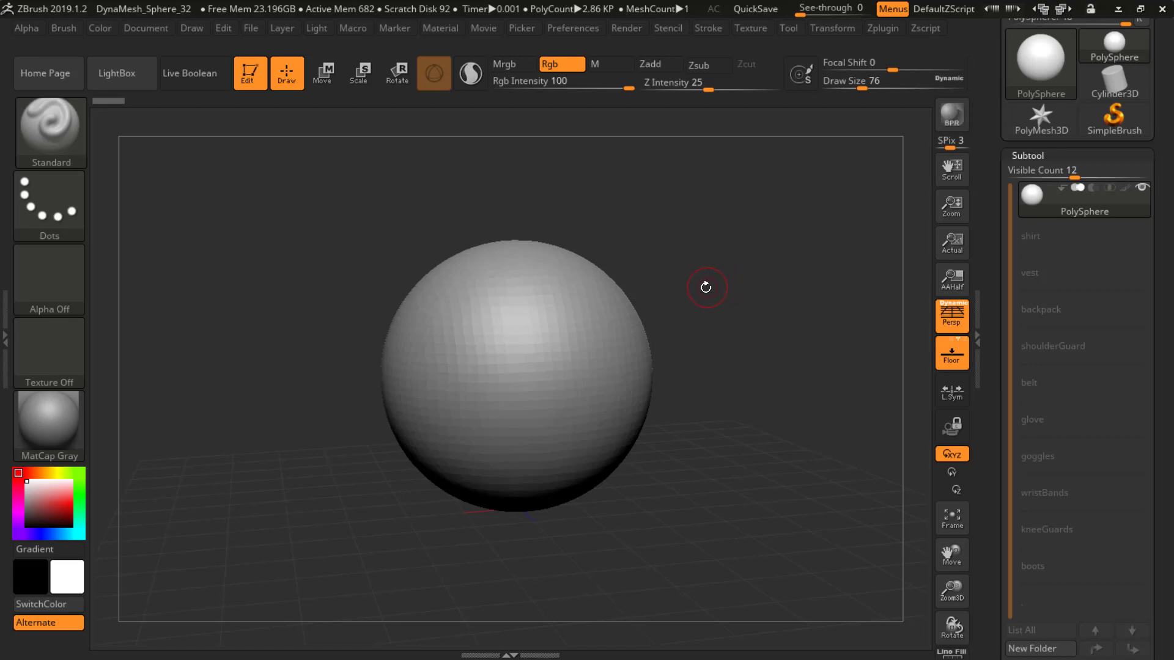
key(ctrl)
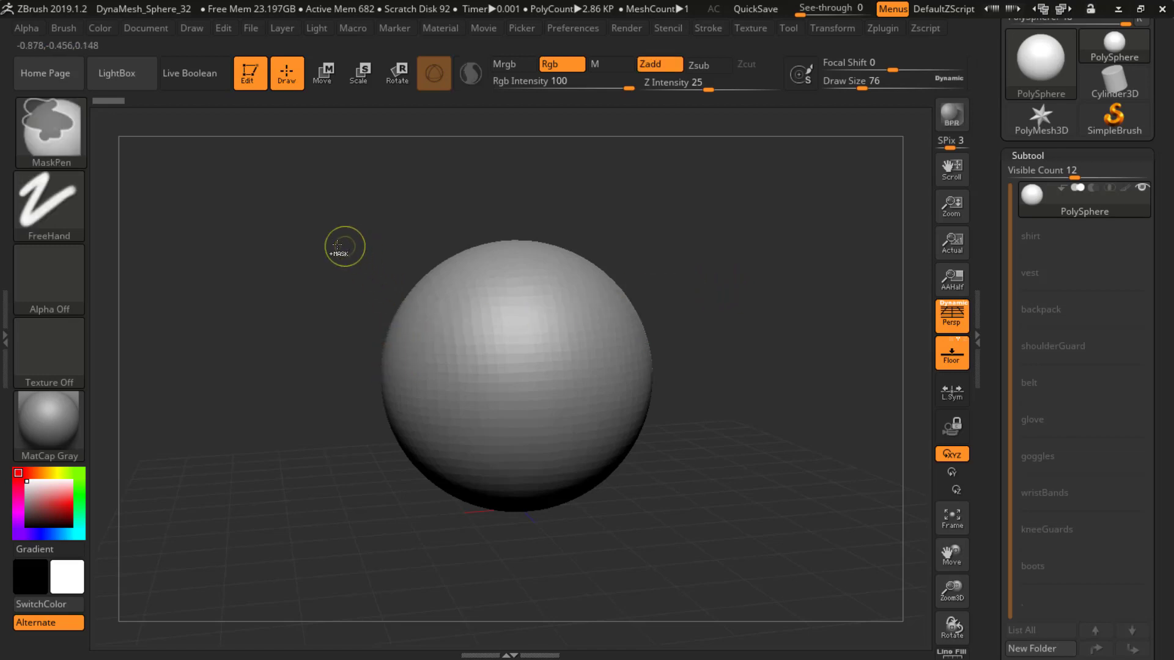
ctrl+drag(296, 246, 478, 583)
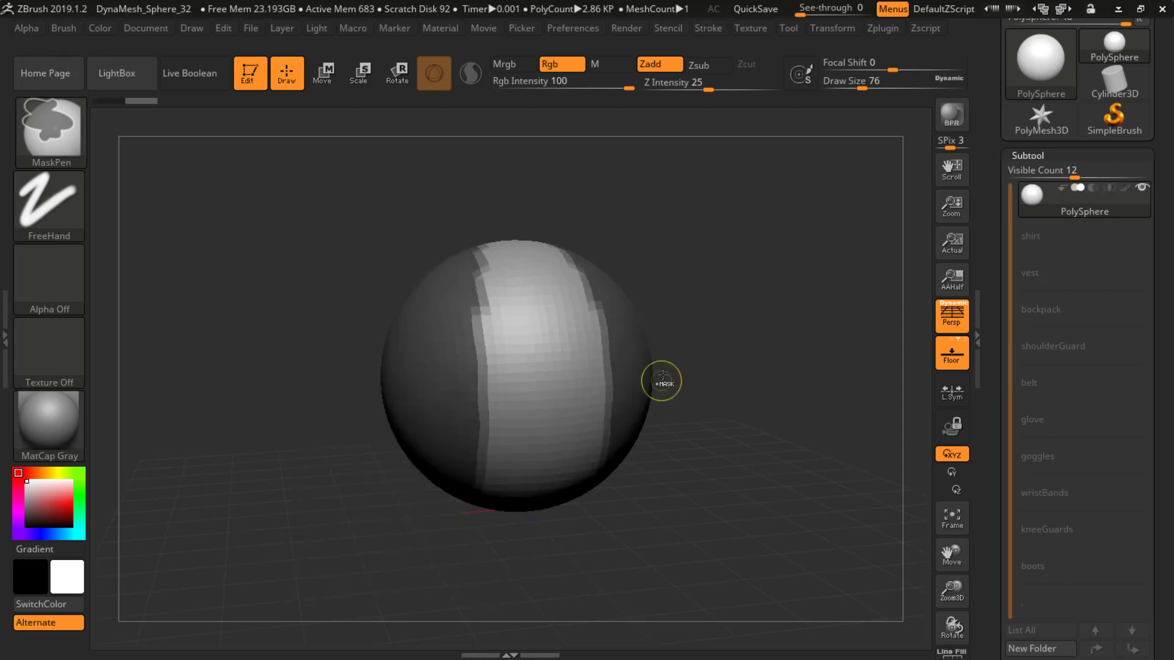
drag(750, 324, 728, 324)
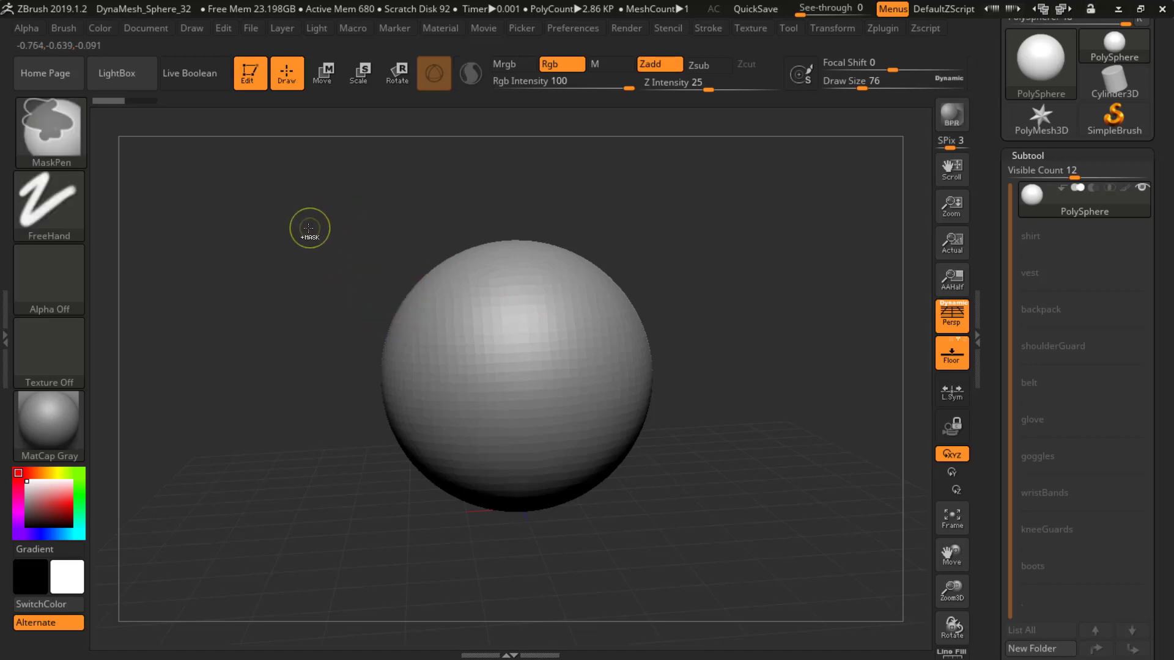
Mask the left part of the sphere without symmetry, convert it into its own polygroup, and display the polyframe
ctrl+drag(283, 239, 478, 567)
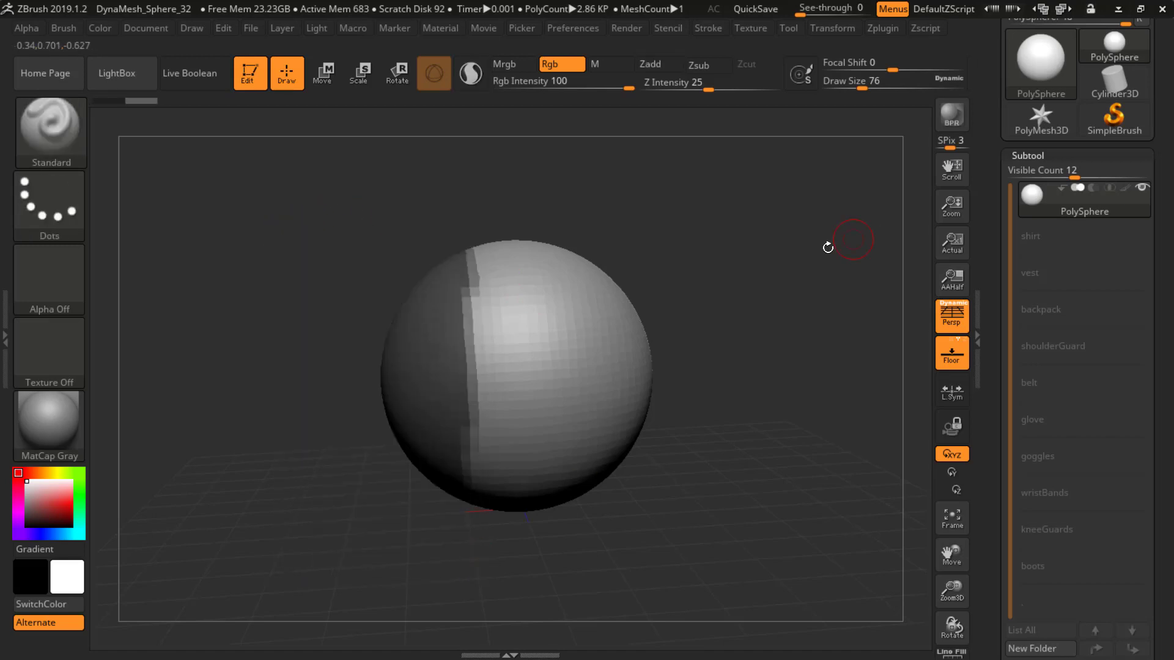
drag(688, 318, 771, 285)
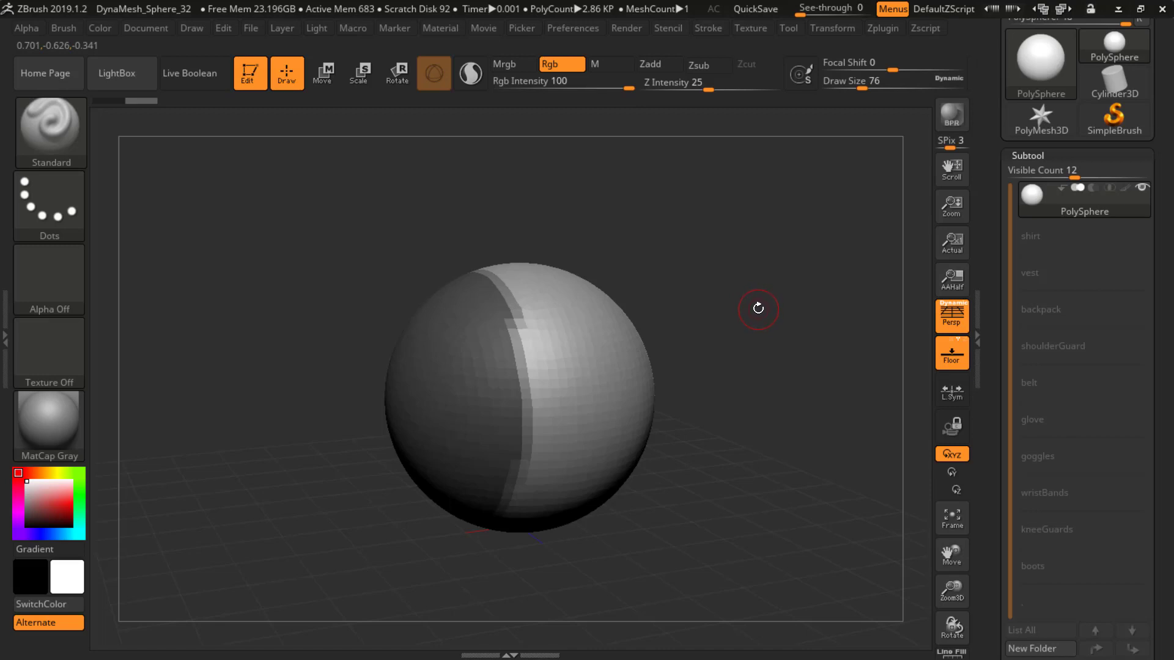
key(ctrl)
ctrl+drag(756, 313, 756, 311)
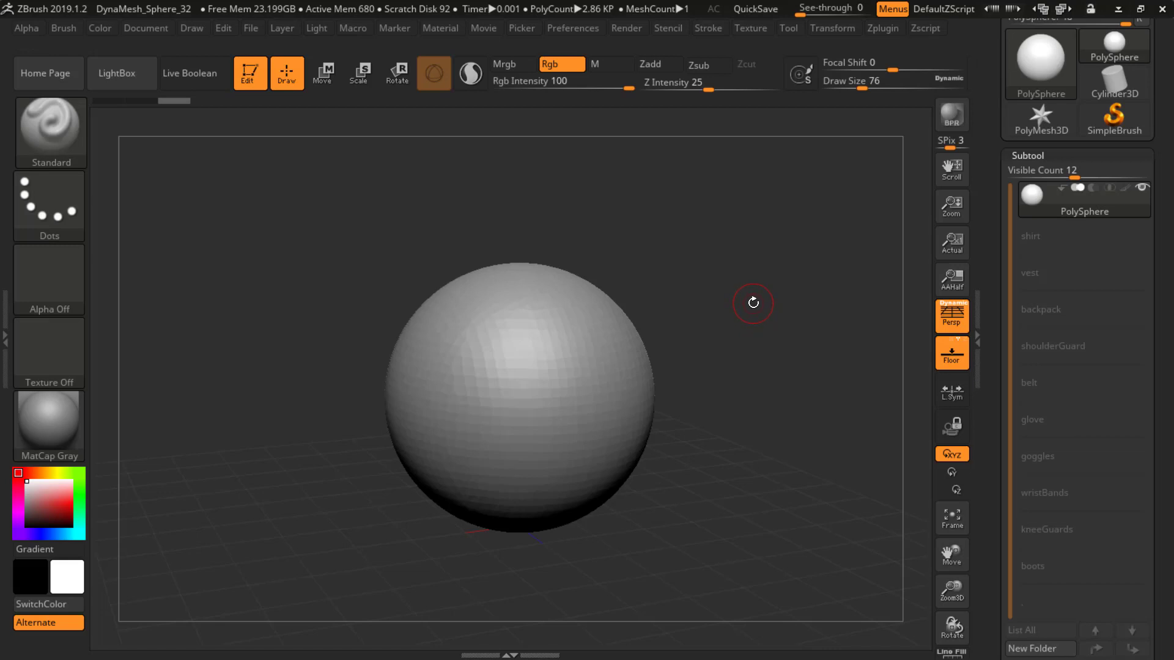
key(shift+f)
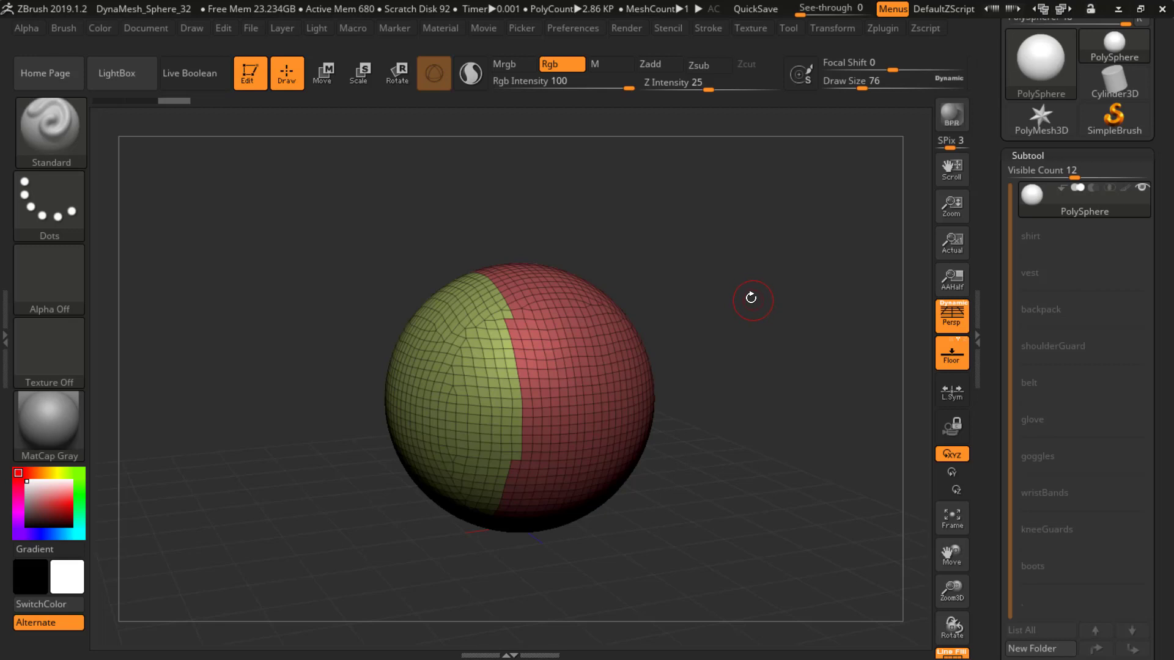
Mask the sphere's opposite side and turn the masked area into another polygroup
drag(618, 373, 701, 301)
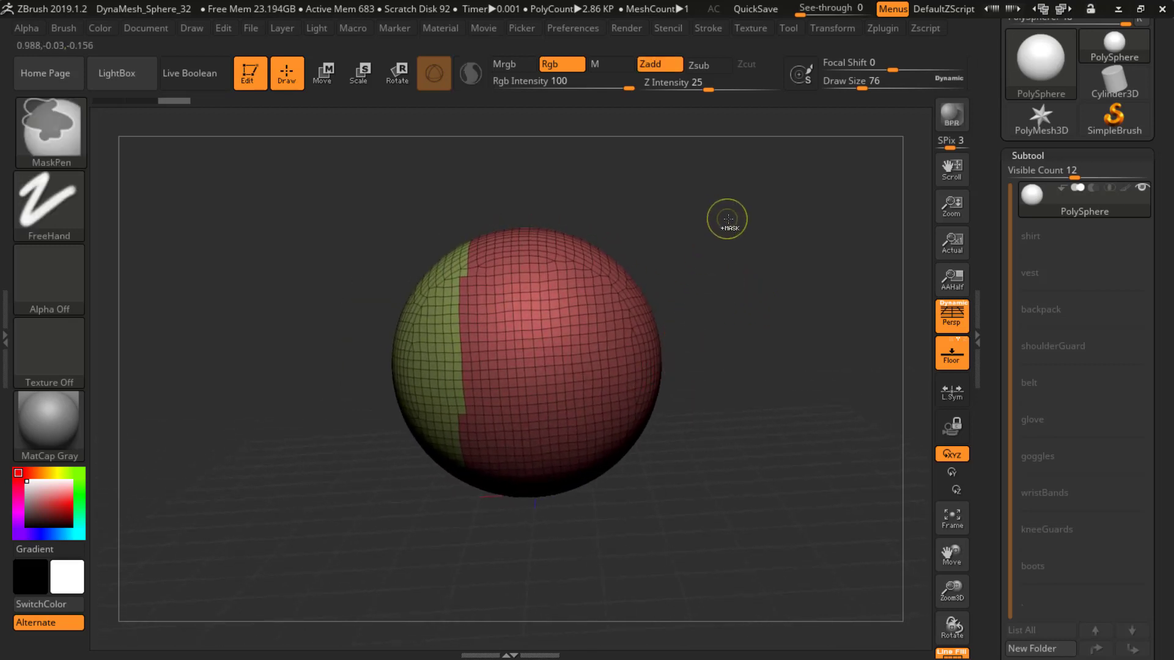
mouse_move(765, 204)
ctrl+mouse_down()
mouse_move(569, 414)
mouse_move(573, 524)
ctrl+mouse_up()
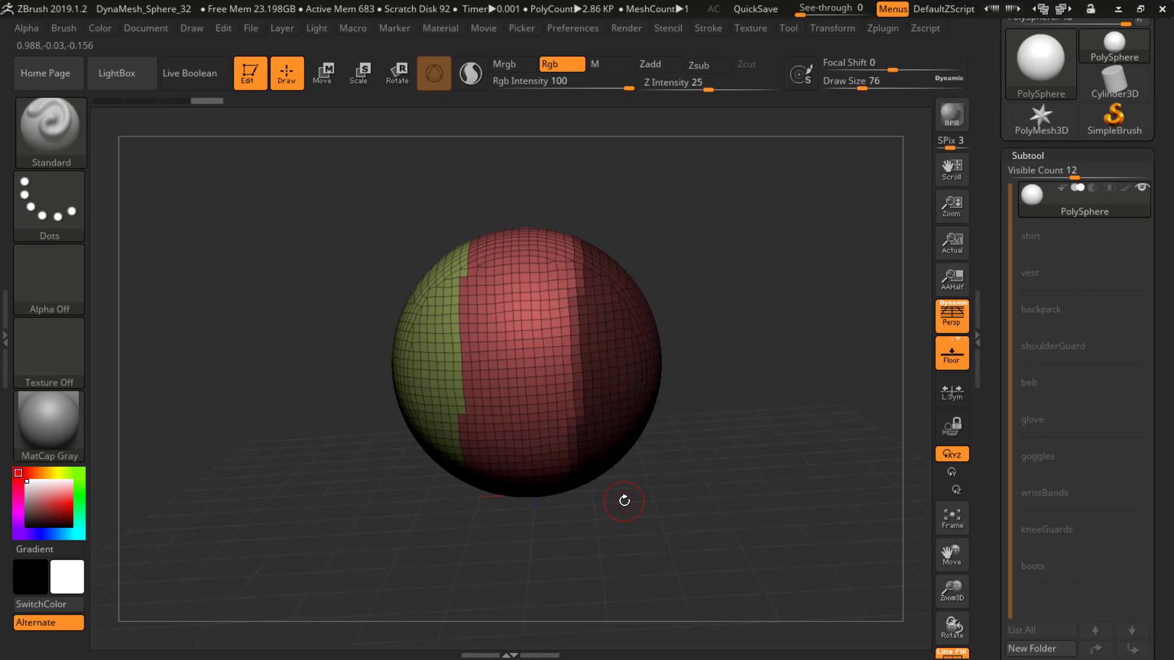
key(ctrl+w)
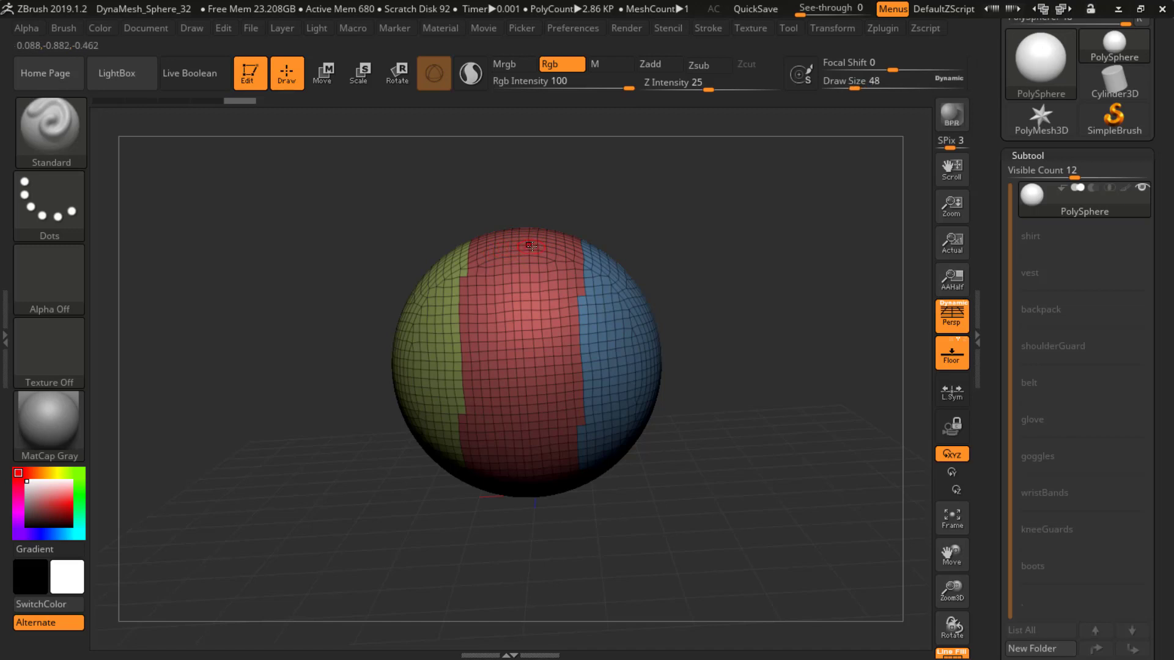
Paint a thin zigzag mask down the middle of the red area and turn it into a new polygroup
mouse_move(496, 273)
mouse_down()
mouse_move(530, 245)
mouse_move(502, 269)
mouse_move(514, 300)
mouse_move(507, 330)
mouse_move(546, 395)
mouse_up()
key(ctrl+z)
ctrl+right_drag(546, 394, 565, 397)
mouse_move(565, 397)
ctrl+mouse_down()
mouse_move(606, 441)
mouse_move(539, 495)
mouse_move(593, 599)
ctrl+mouse_up()
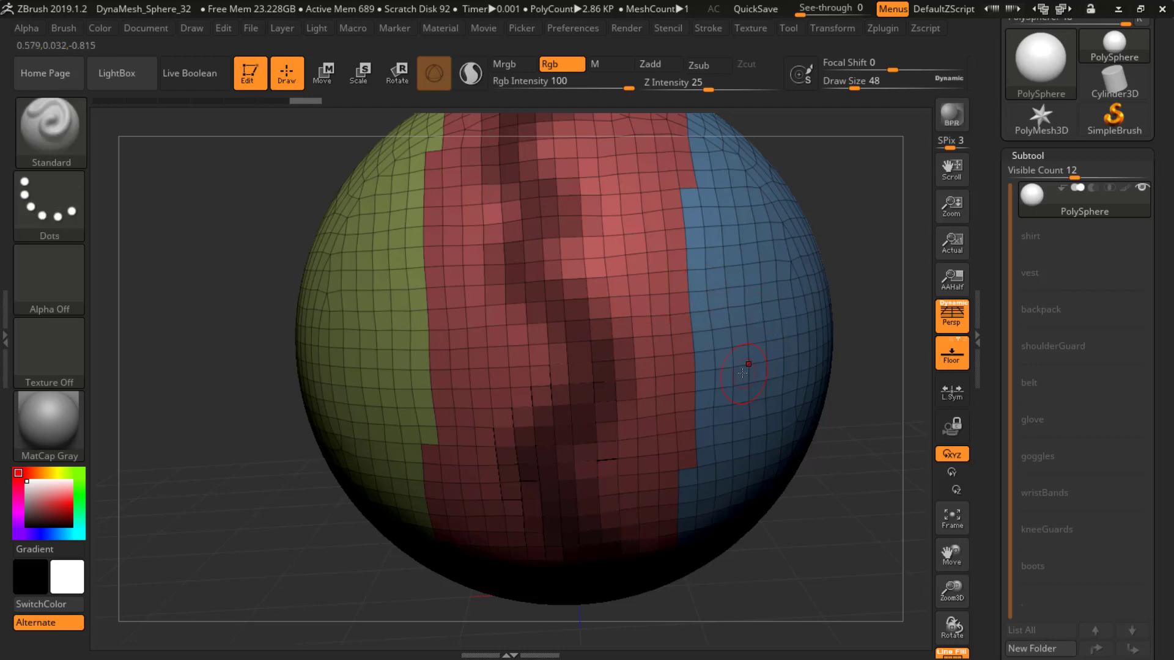
key(ctrl+w)
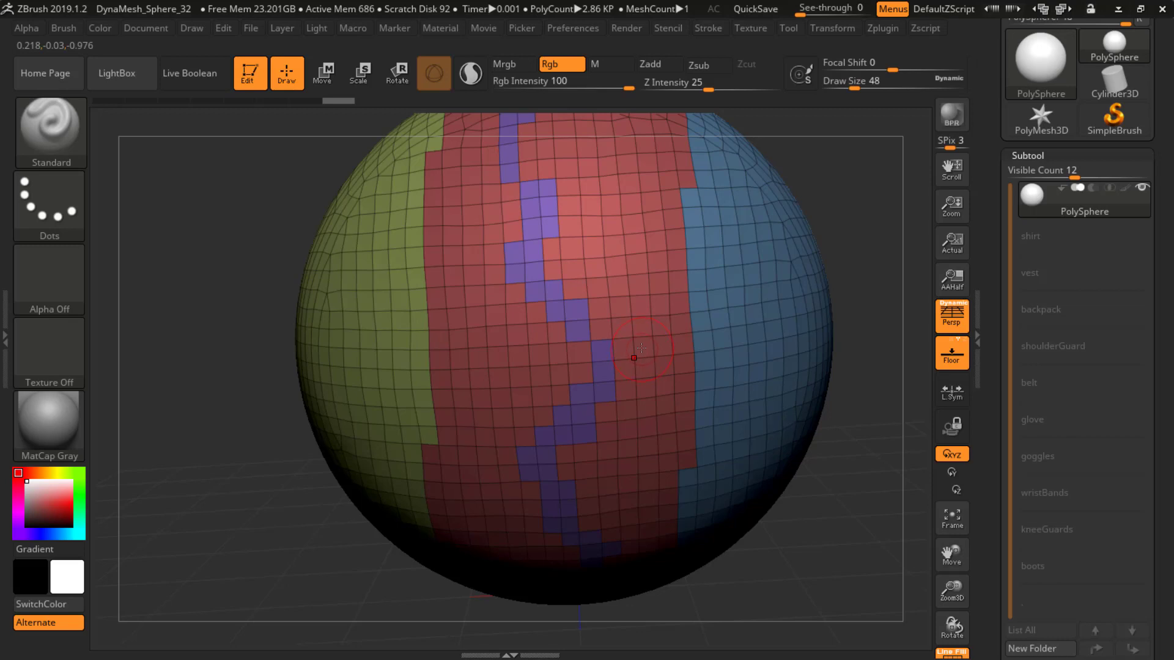
Isolate the green polygroup to inspect it on its own, and show the whole sphere again
ctrl+right_drag(614, 320, 535, 321)
mouse_move(536, 320)
alt+right_down()
mouse_move(557, 327)
mouse_move(506, 334)
mouse_move(553, 300)
mouse_move(559, 324)
mouse_move(579, 311)
mouse_move(611, 345)
mouse_move(578, 340)
mouse_move(595, 337)
alt+right_up()
key(ctrl+shift)
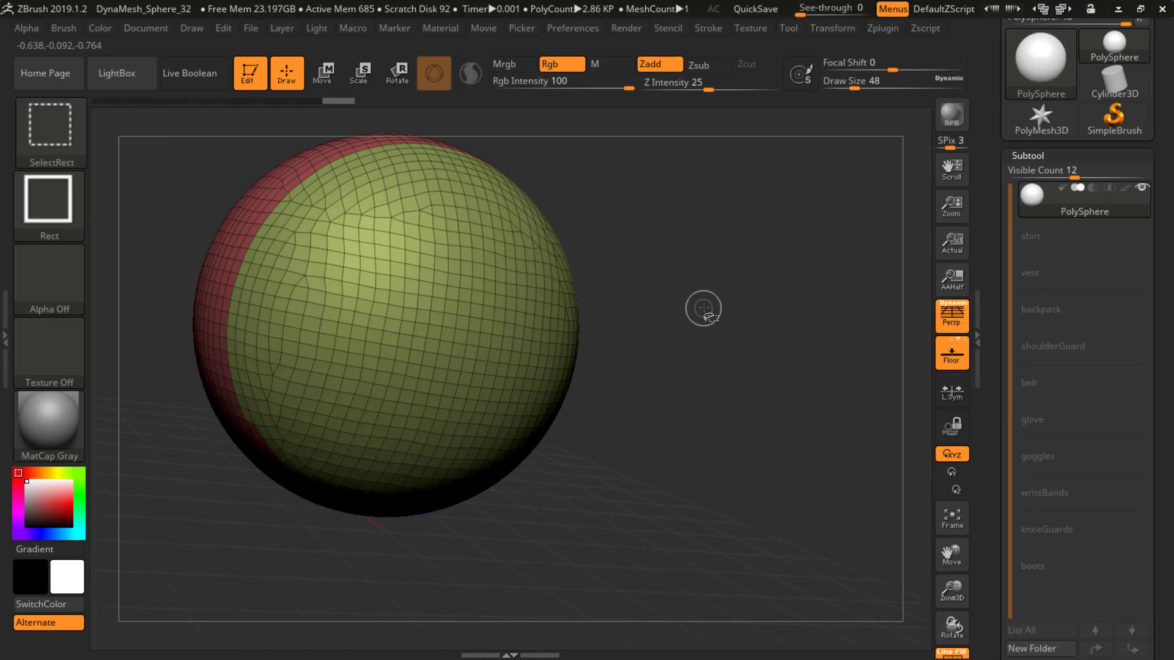
ctrl+shift+click(456, 277)
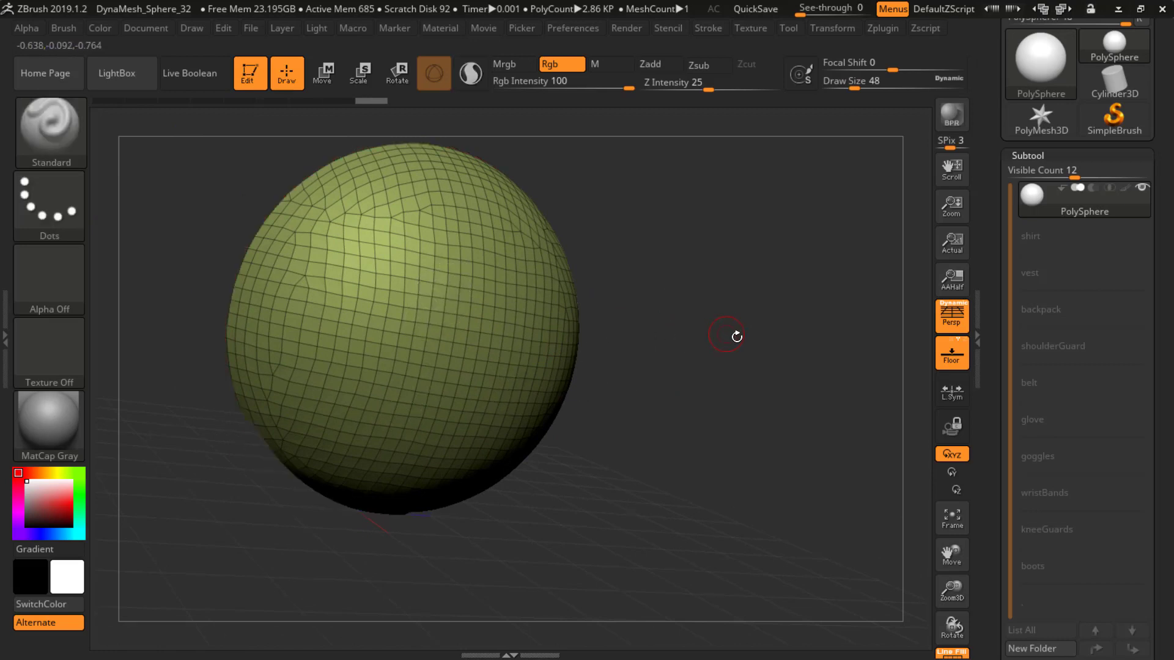
mouse_move(736, 335)
mouse_down()
mouse_move(612, 334)
mouse_move(652, 354)
mouse_move(474, 436)
mouse_up()
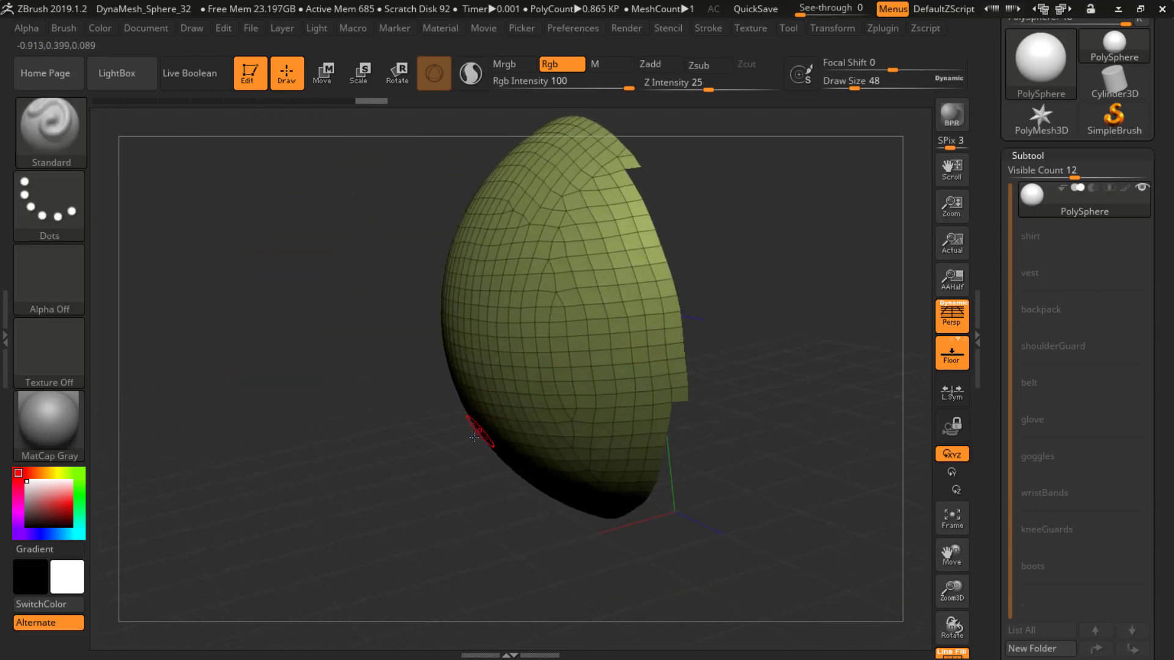
key(ctrl+shift)
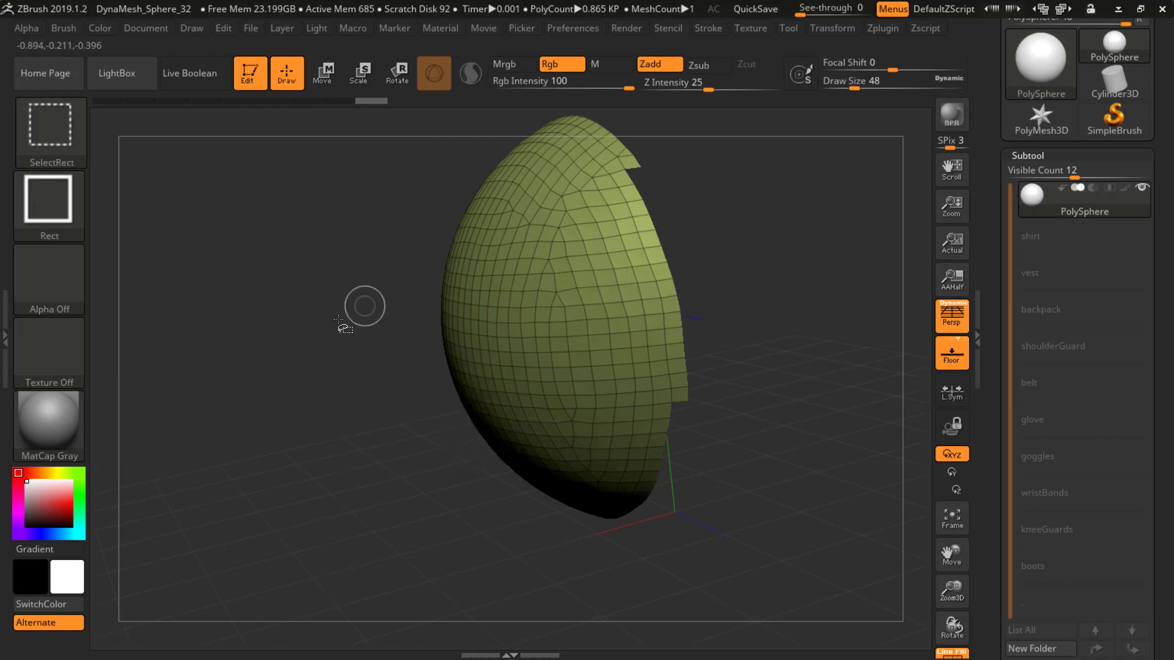
ctrl+shift+click(205, 391)
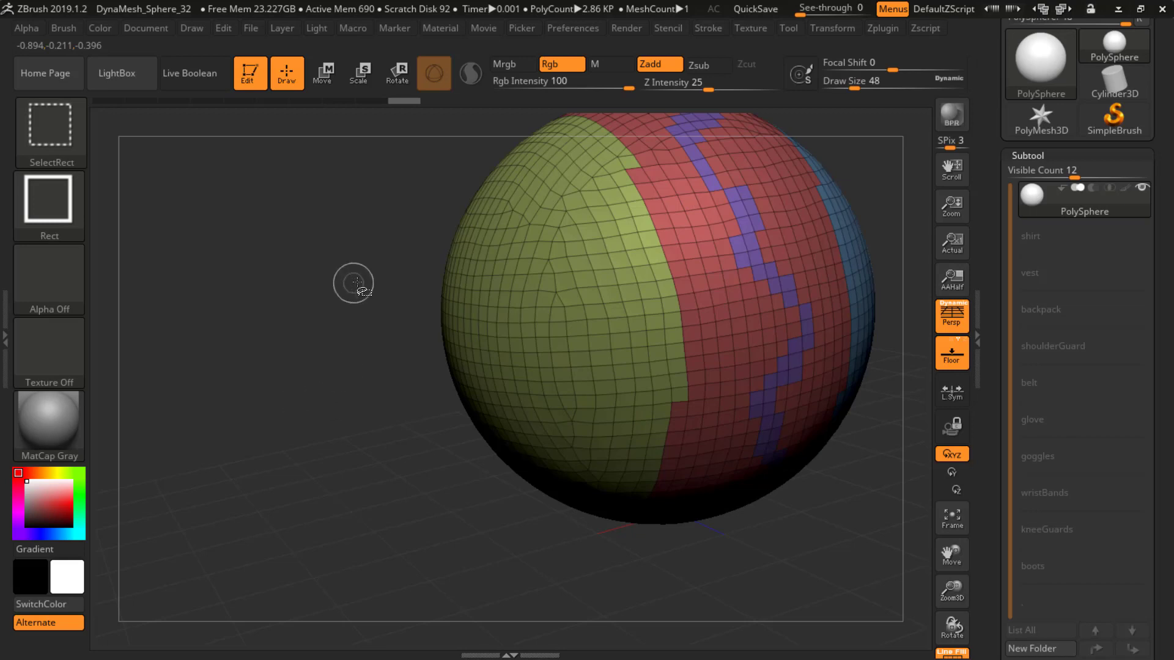
Isolate the green polygroup and try sculpting on its surface with the Standard brush
ctrl+shift+click(539, 284)
drag(349, 288, 414, 297)
mouse_move(414, 296)
right_down()
mouse_move(376, 327)
mouse_move(566, 343)
mouse_move(549, 323)
right_up()
right_click(548, 323)
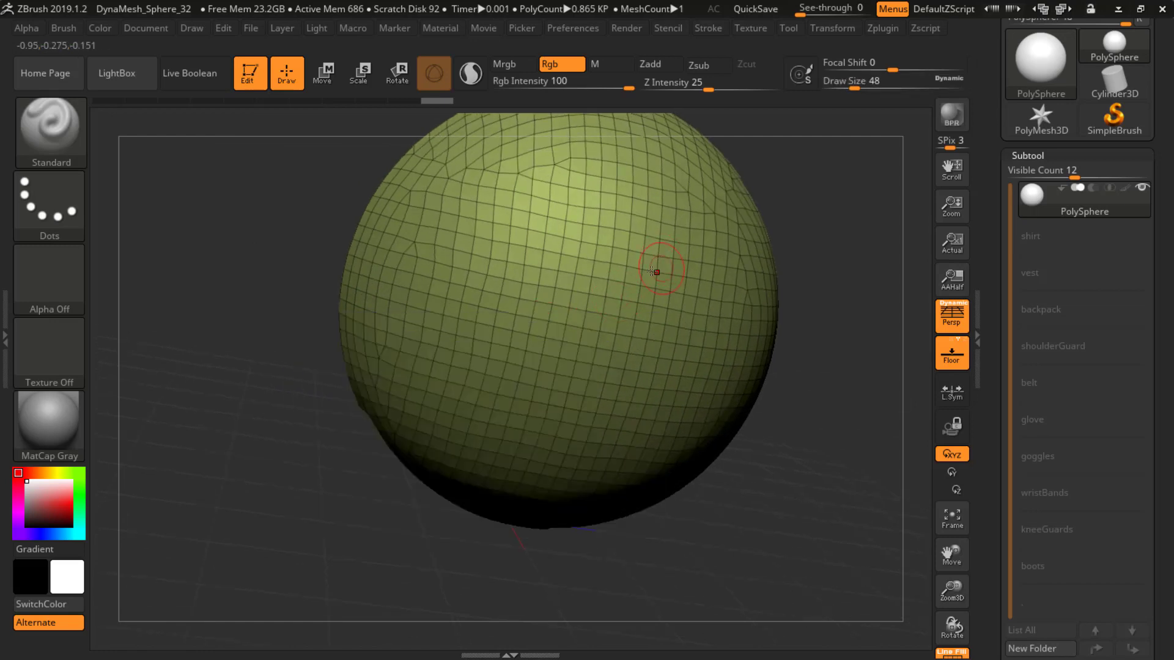
right_drag(656, 273, 644, 254)
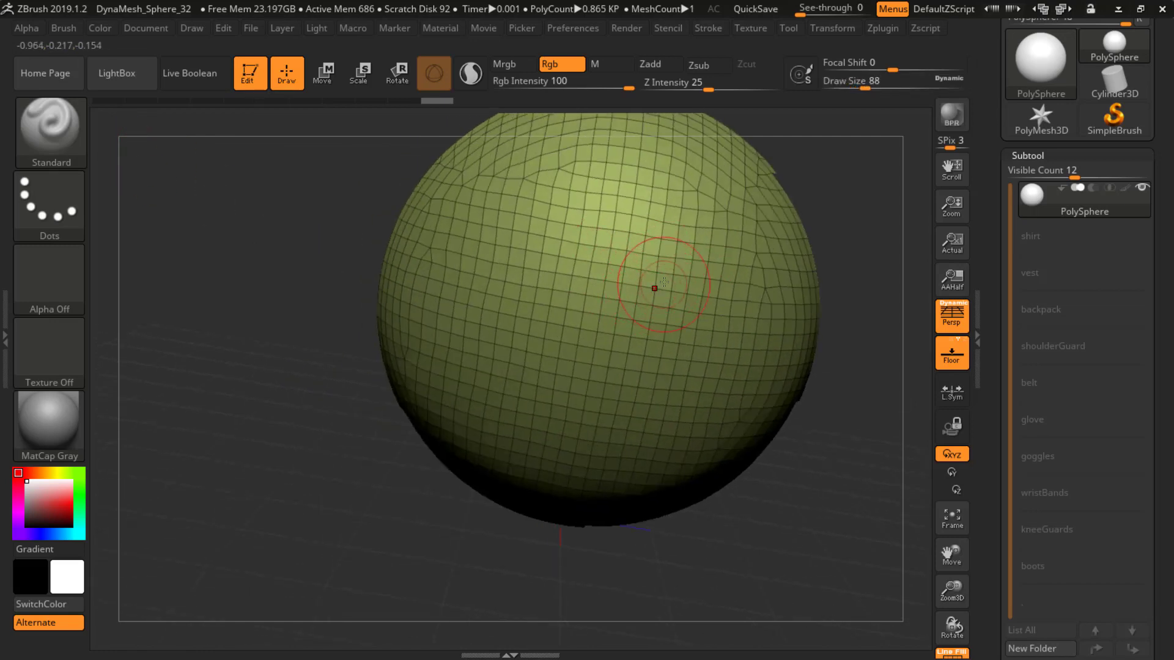
mouse_move(664, 281)
mouse_down()
mouse_move(695, 223)
mouse_move(716, 226)
mouse_up()
right_drag(712, 284, 706, 262)
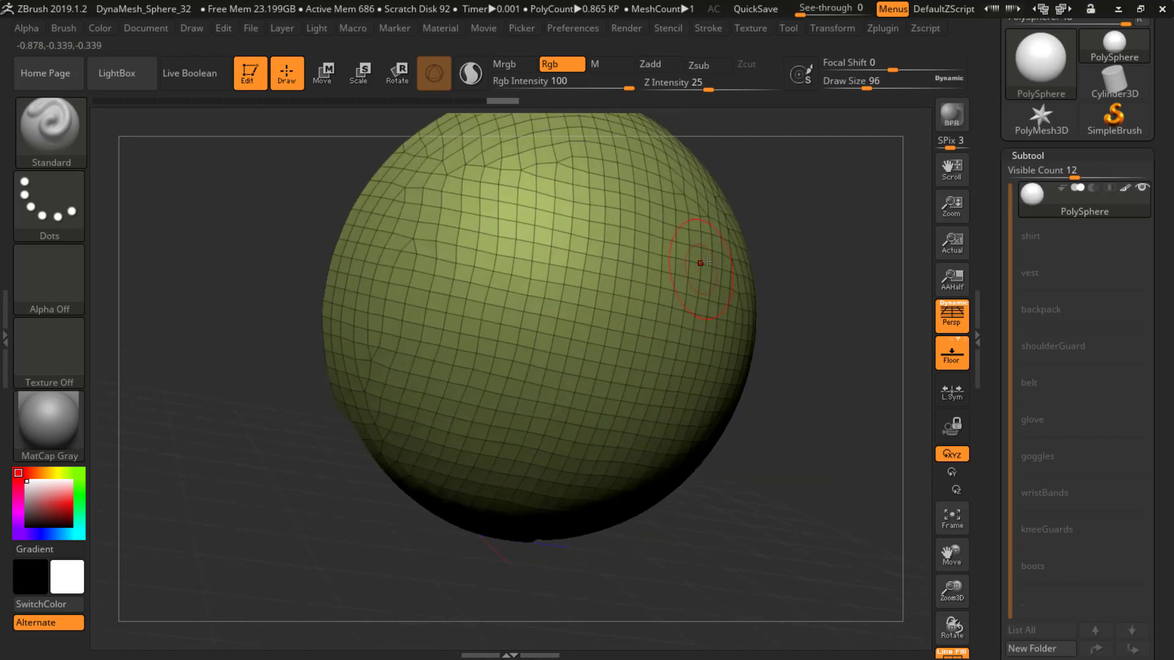
key(space)
ctrl+drag(234, 312, 270, 581)
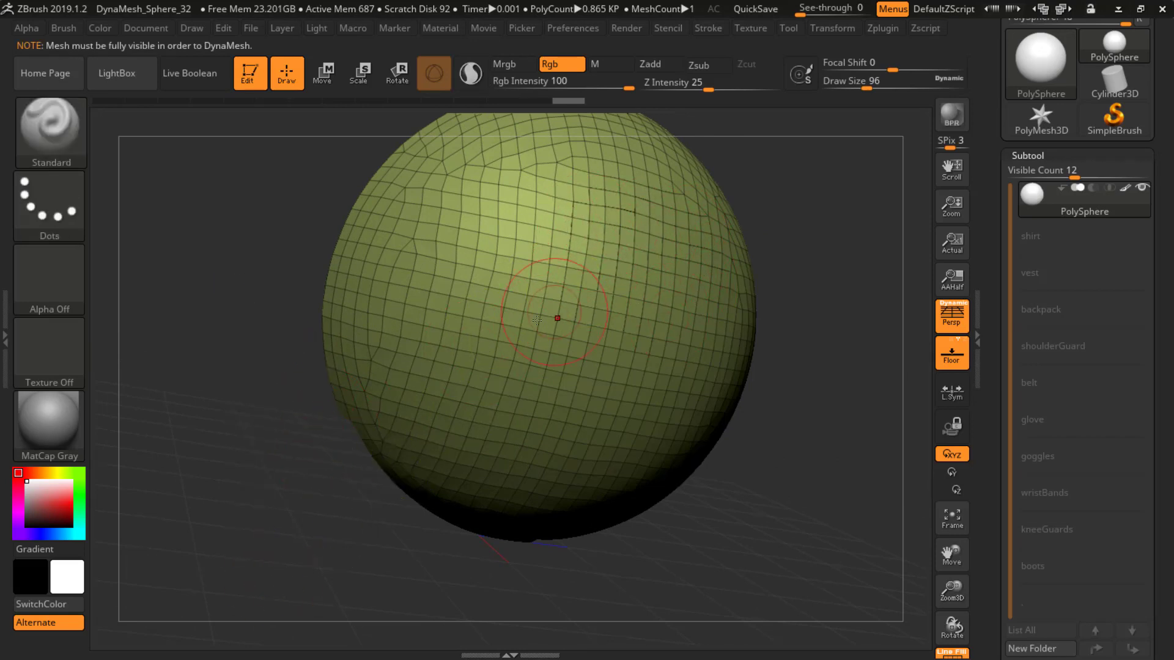
Enlarge the brush to draw size 187 and show all the sphere's polygroups again
mouse_move(555, 314)
right_down()
mouse_move(403, 318)
mouse_move(500, 316)
mouse_move(651, 191)
right_up()
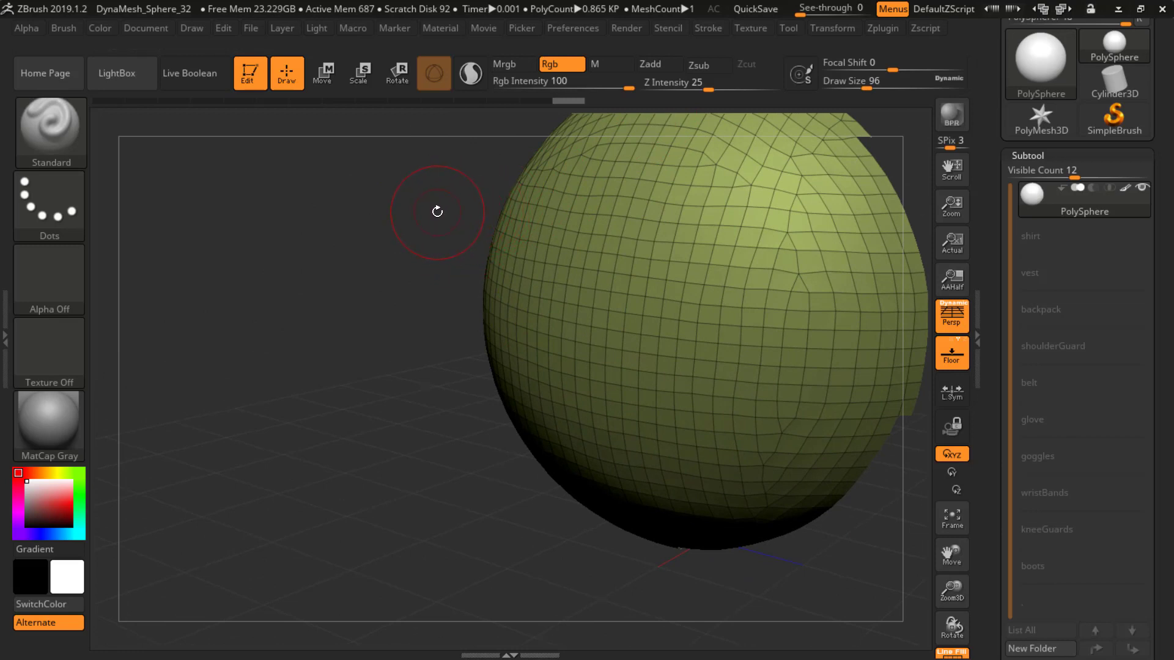
right_click(453, 291)
click(452, 298)
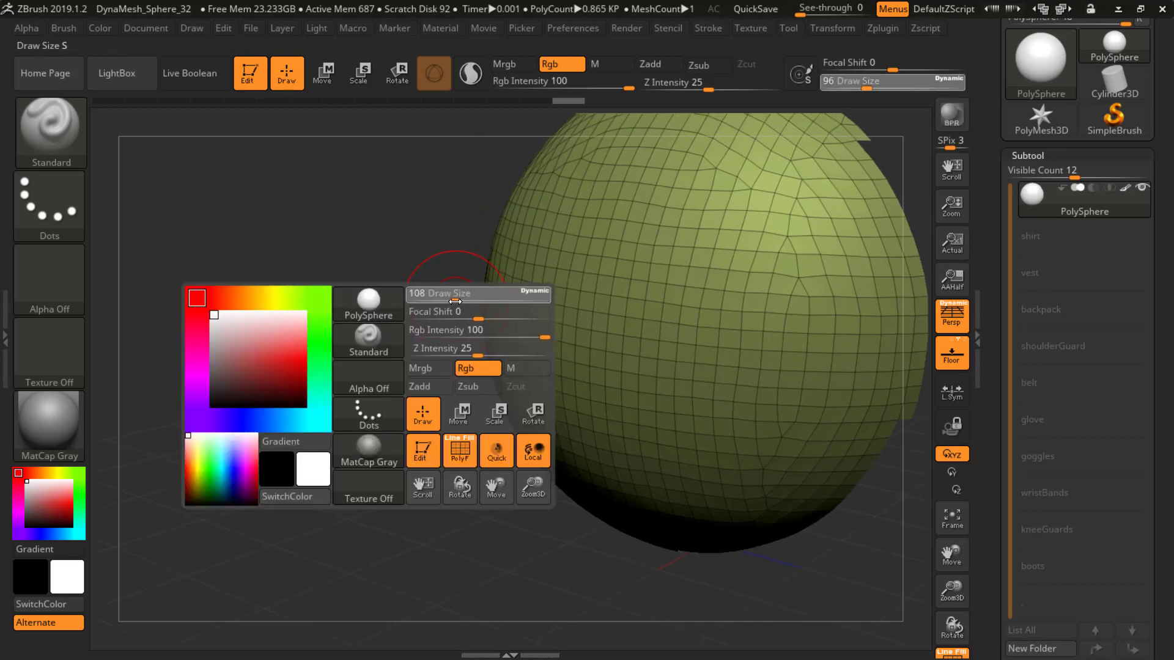
drag(466, 309, 472, 306)
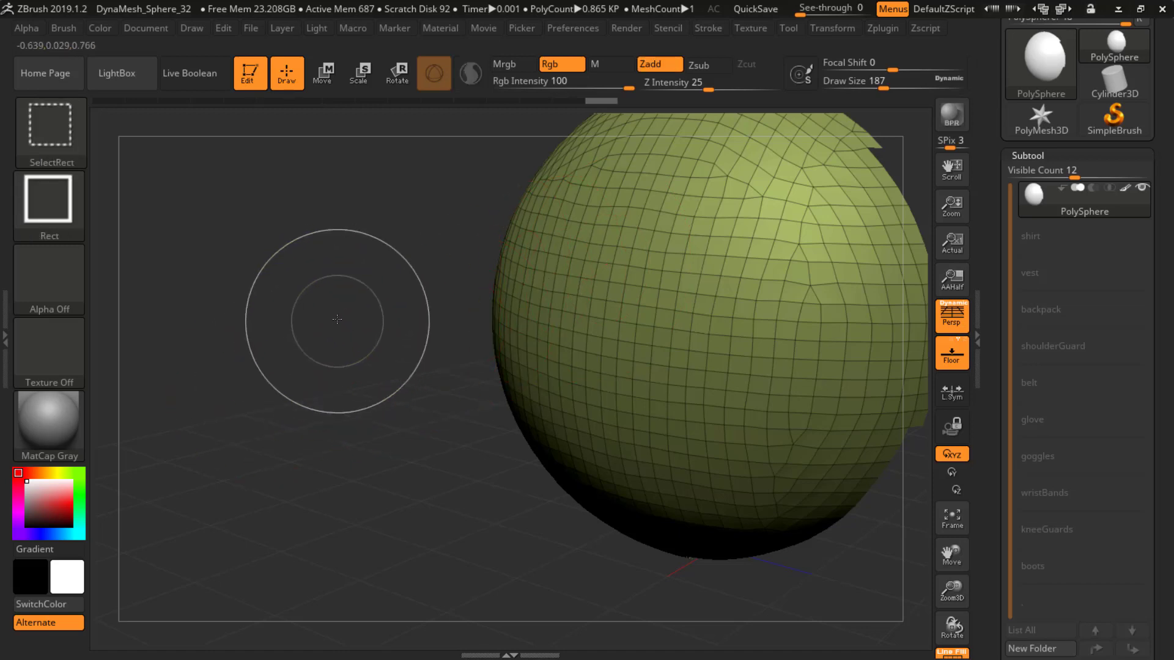
drag(335, 336, 640, 314)
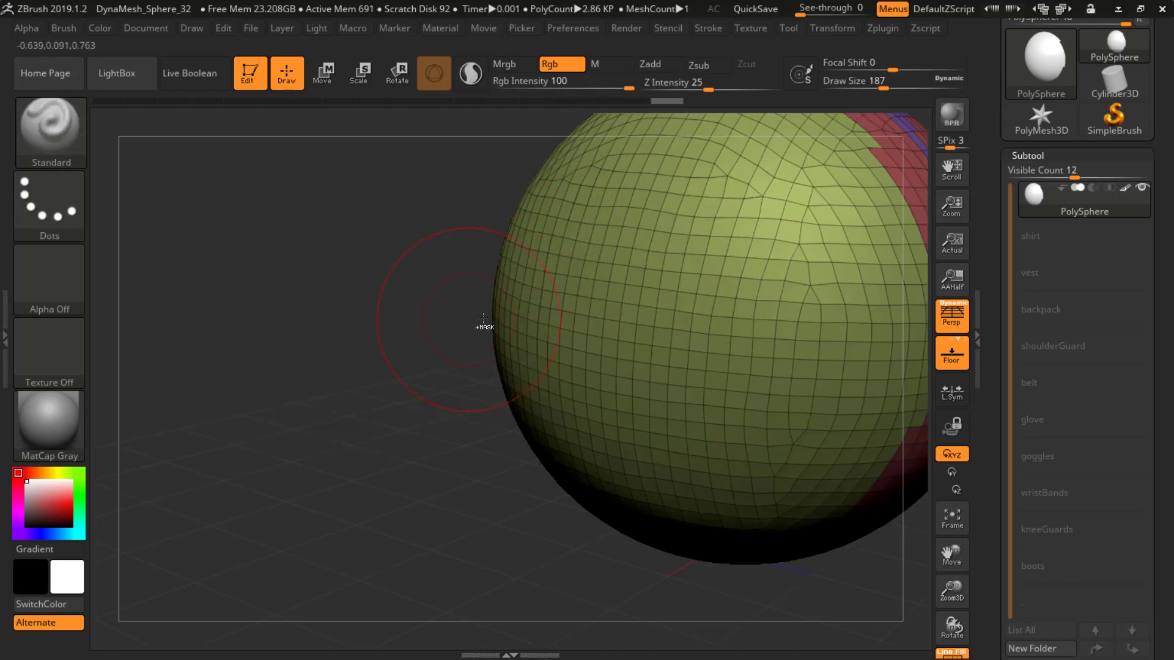
ctrl+right_drag(485, 325, 384, 313)
mouse_move(676, 330)
alt+right_down()
mouse_move(459, 324)
mouse_move(402, 402)
alt+right_up()
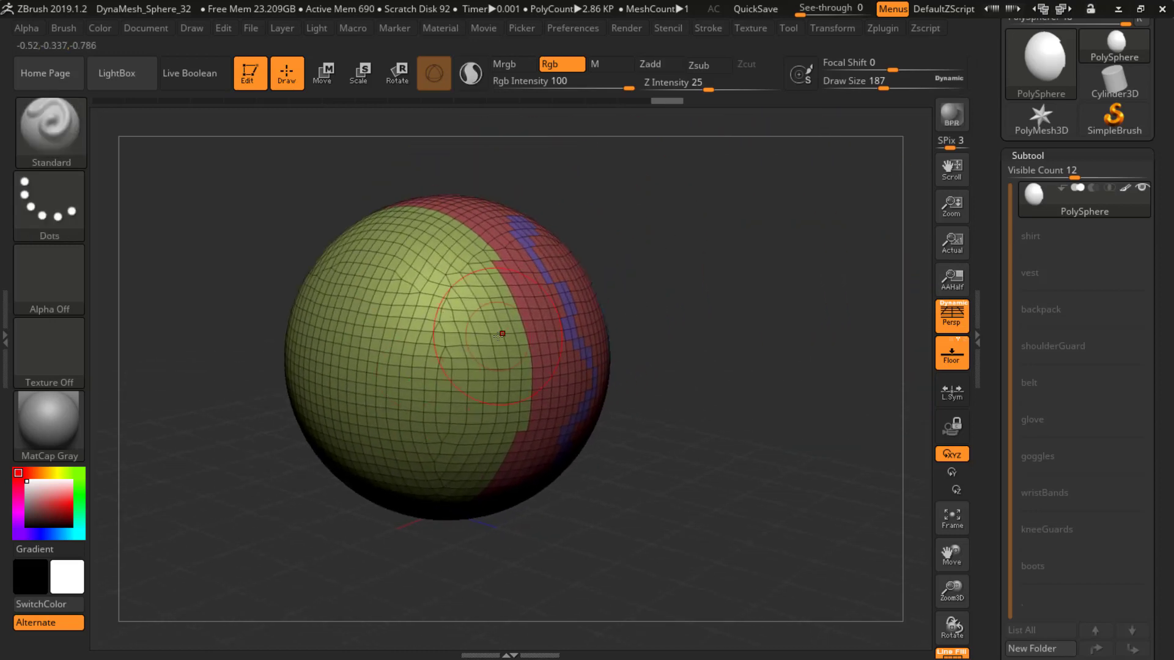
Convert the sphere into a PolyMesh3D and turn on Zadd for the Standard brush
drag(1160, 158, 1129, 332)
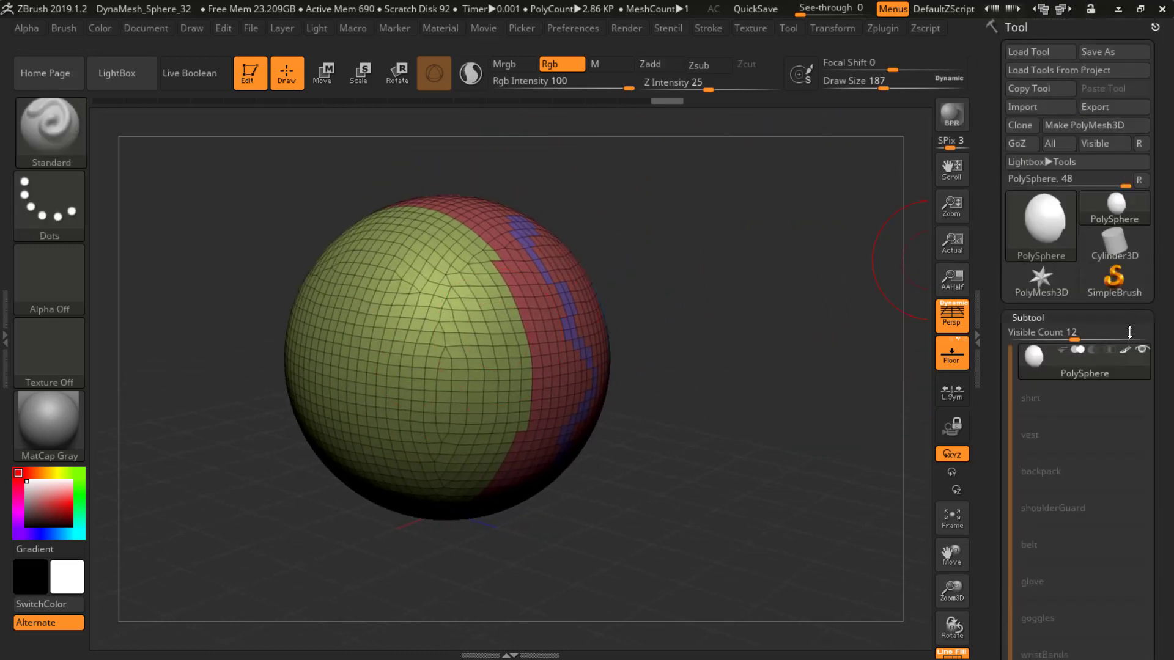
click(1076, 125)
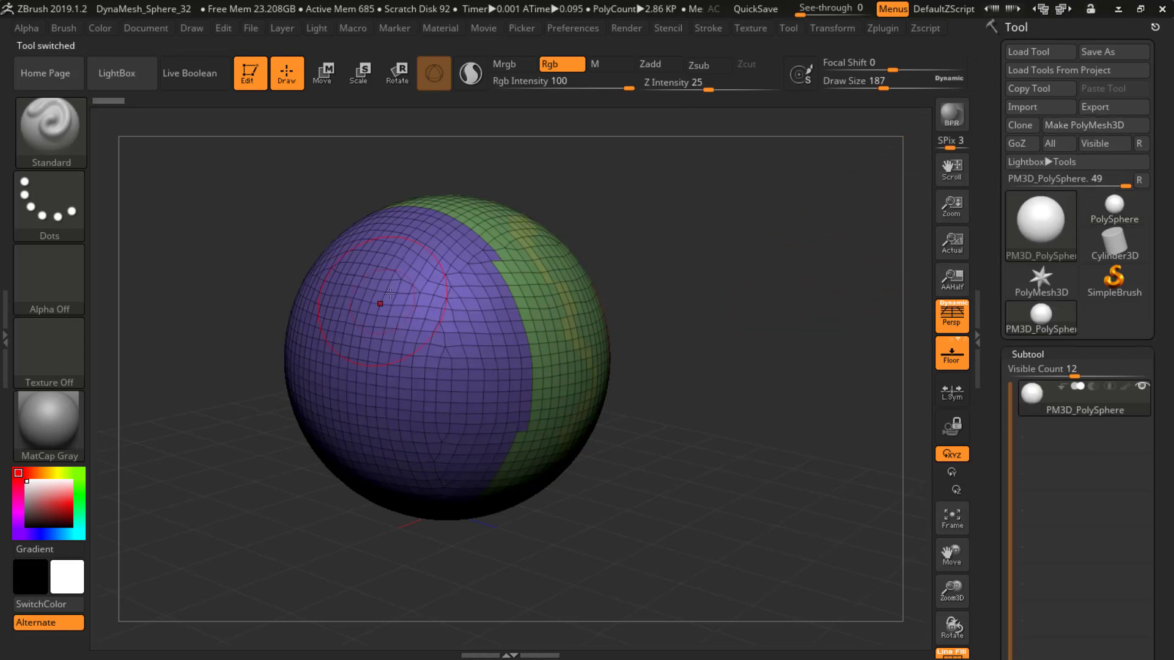
drag(687, 266, 782, 296)
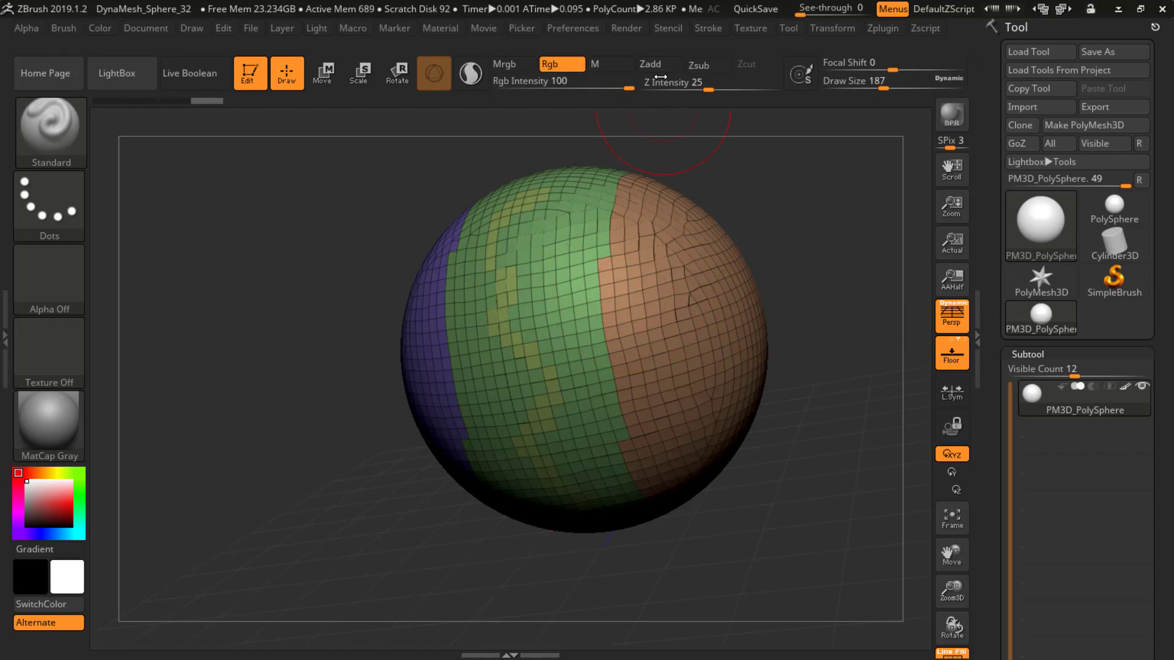
click(645, 64)
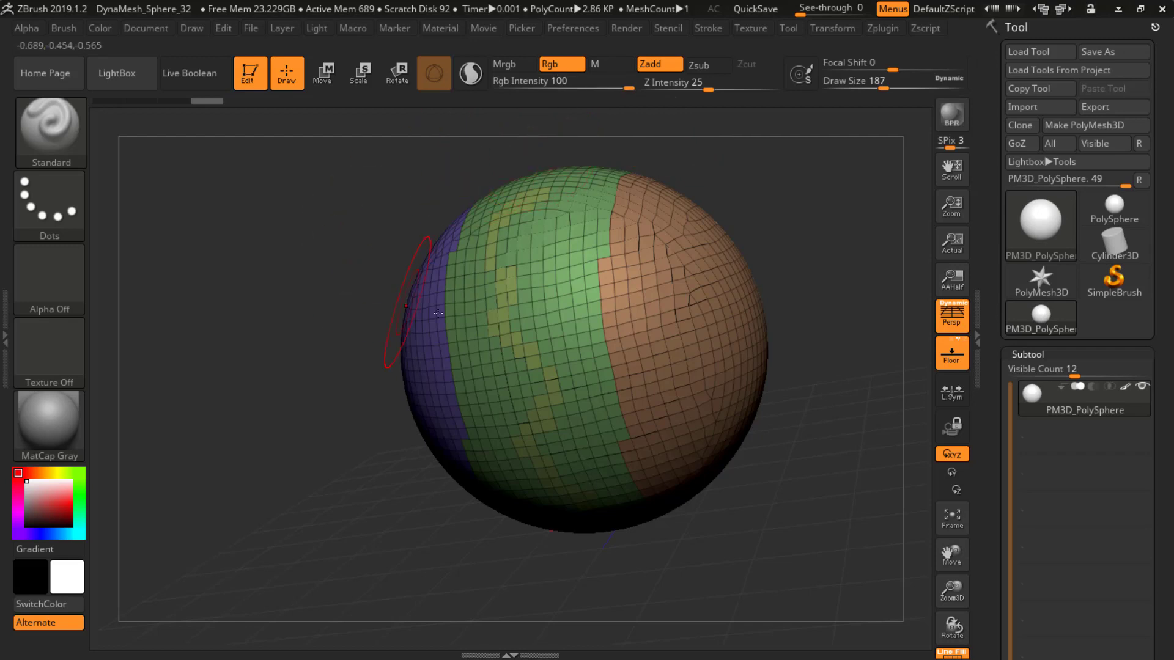
drag(483, 154, 492, 318)
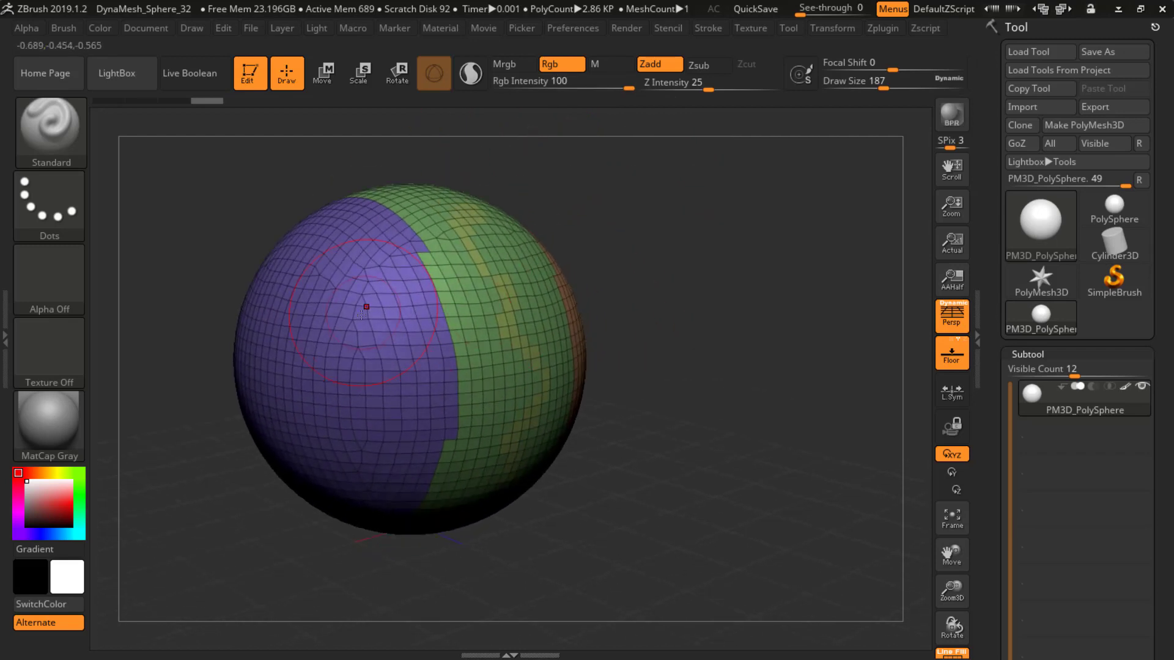
Isolate the purple polygroup and sculpt two large raised bumps on it with the Standard brush
ctrl+shift+click(354, 325)
drag(189, 309, 471, 286)
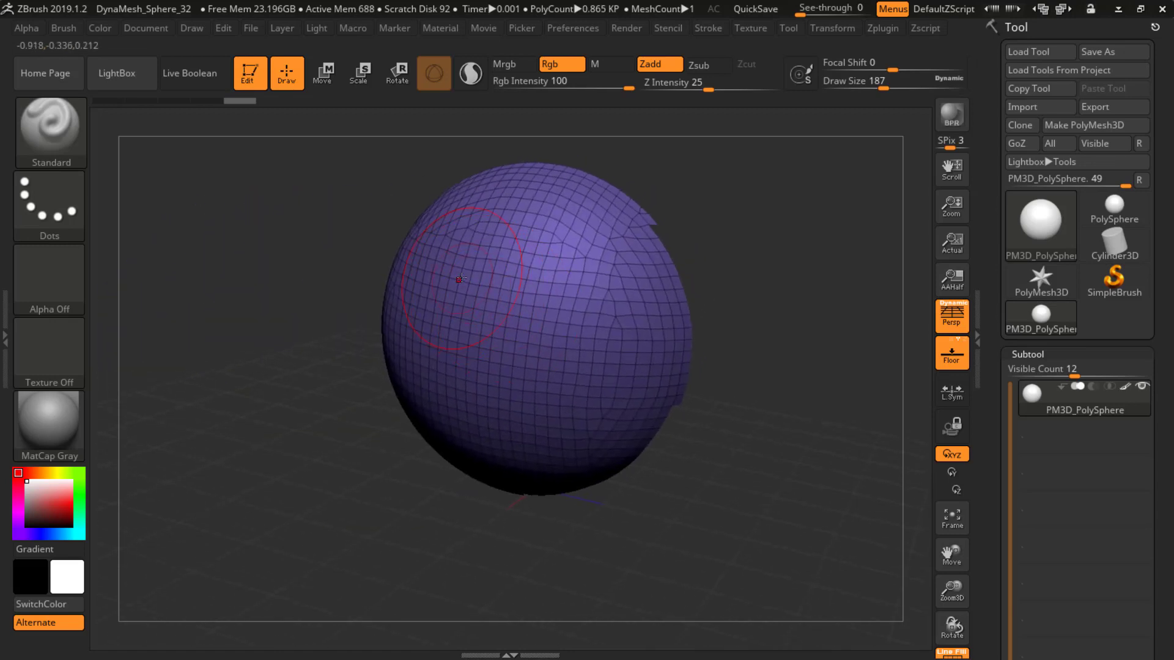
scroll(462, 278, down, 6)
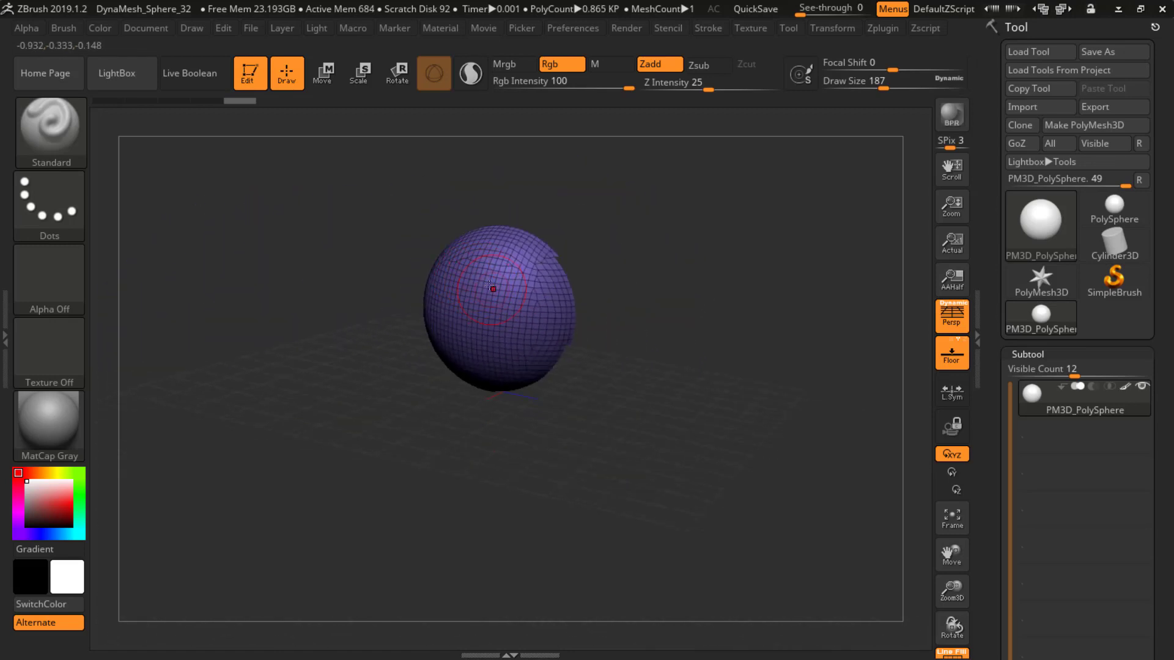
scroll(501, 296, up, 4)
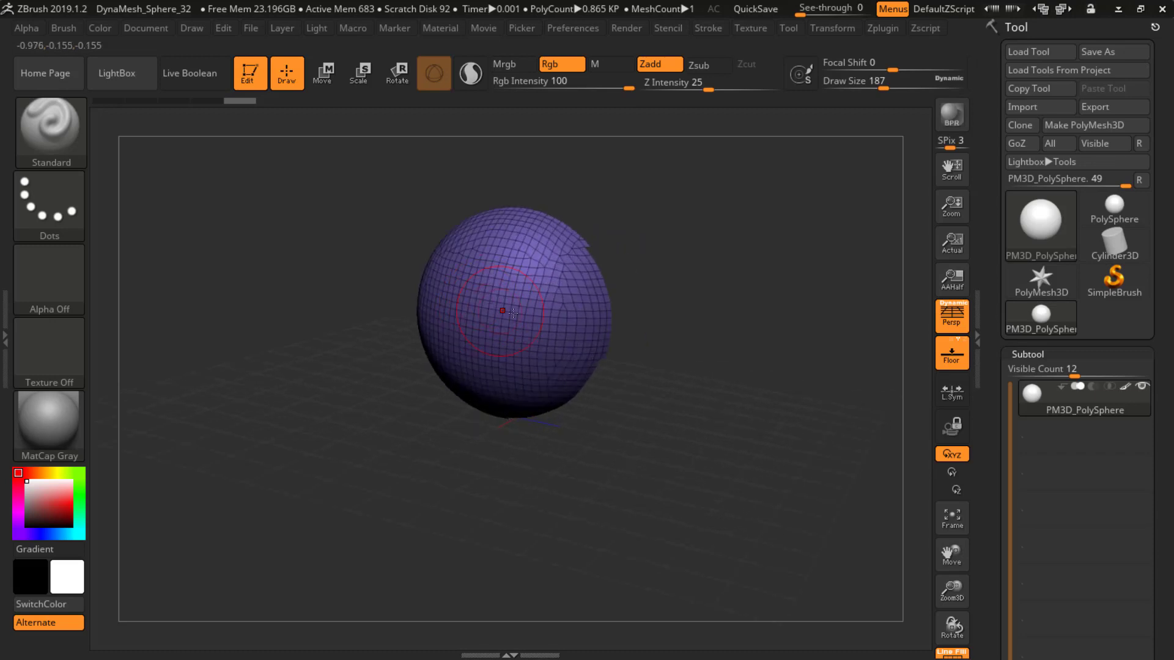
scroll(500, 300, up, 5)
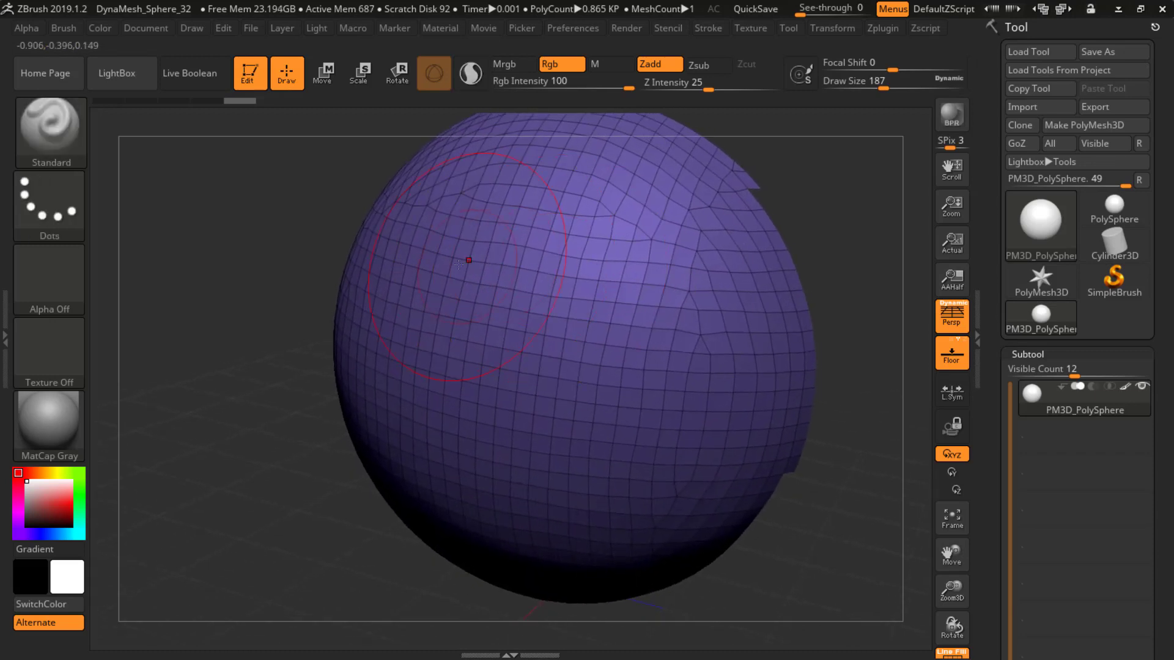
mouse_move(404, 321)
mouse_down()
mouse_move(379, 275)
mouse_move(355, 379)
mouse_move(397, 491)
mouse_move(419, 489)
mouse_up()
mouse_move(633, 344)
mouse_down()
mouse_move(676, 355)
mouse_move(600, 516)
mouse_move(550, 529)
mouse_up()
mouse_move(574, 352)
right_down()
mouse_move(703, 343)
mouse_move(568, 331)
mouse_move(531, 318)
mouse_move(538, 311)
right_up()
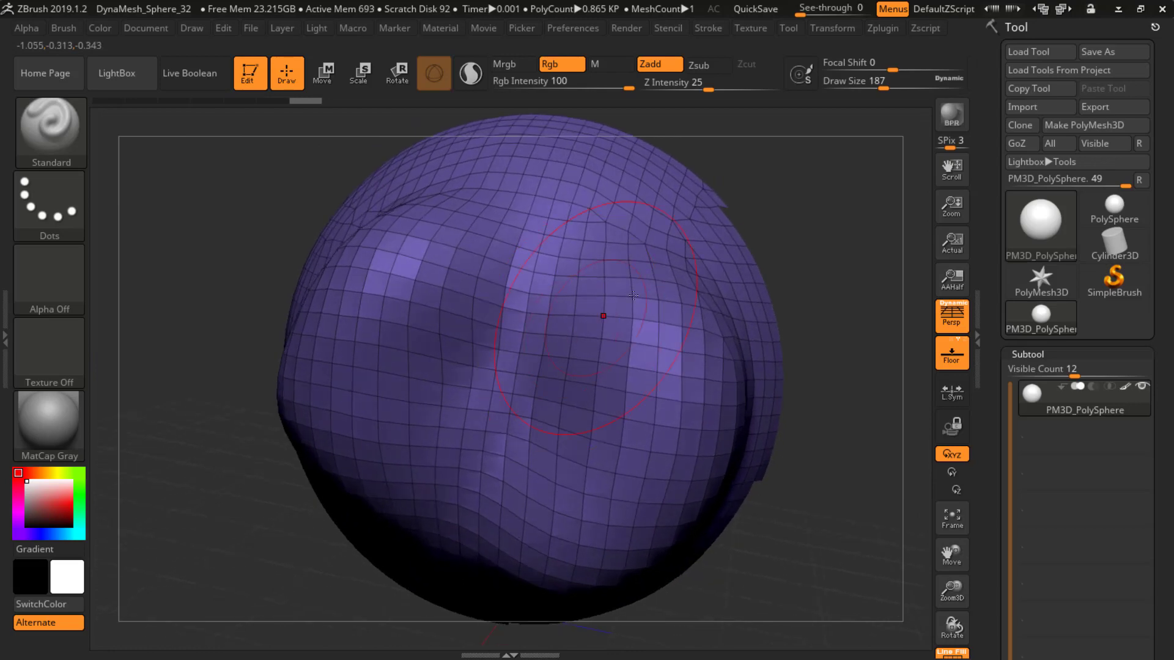
mouse_move(615, 276)
right_down()
mouse_move(589, 245)
mouse_move(747, 239)
right_up()
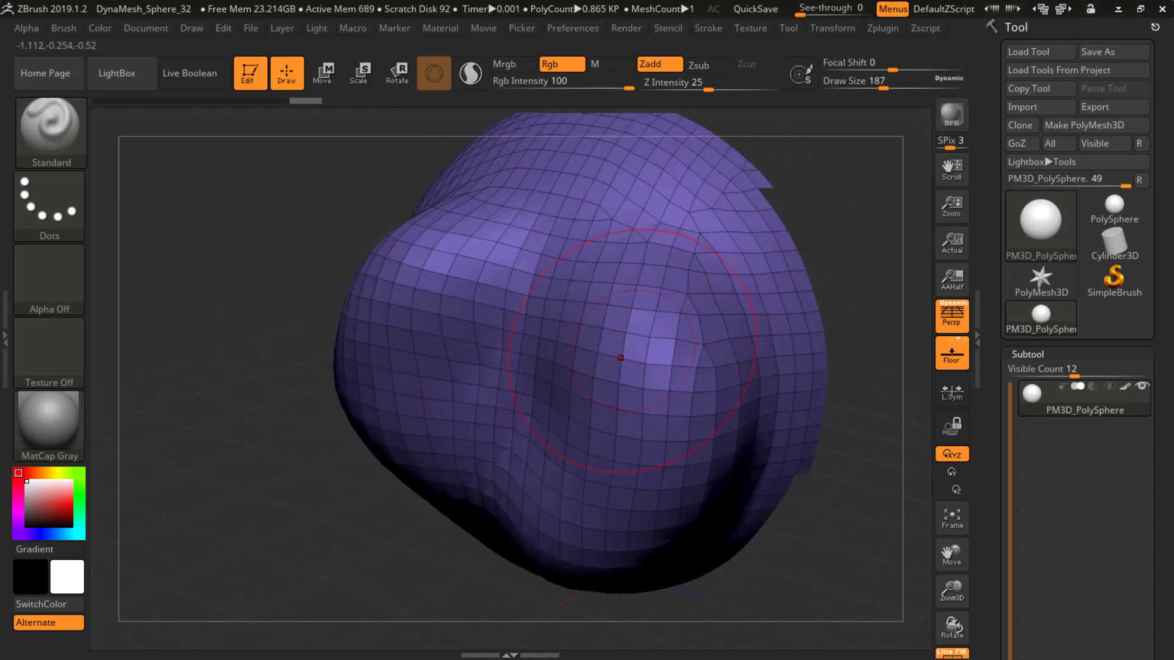
mouse_move(752, 317)
right_down()
mouse_move(816, 294)
mouse_move(740, 278)
right_up()
right_drag(673, 315, 567, 308)
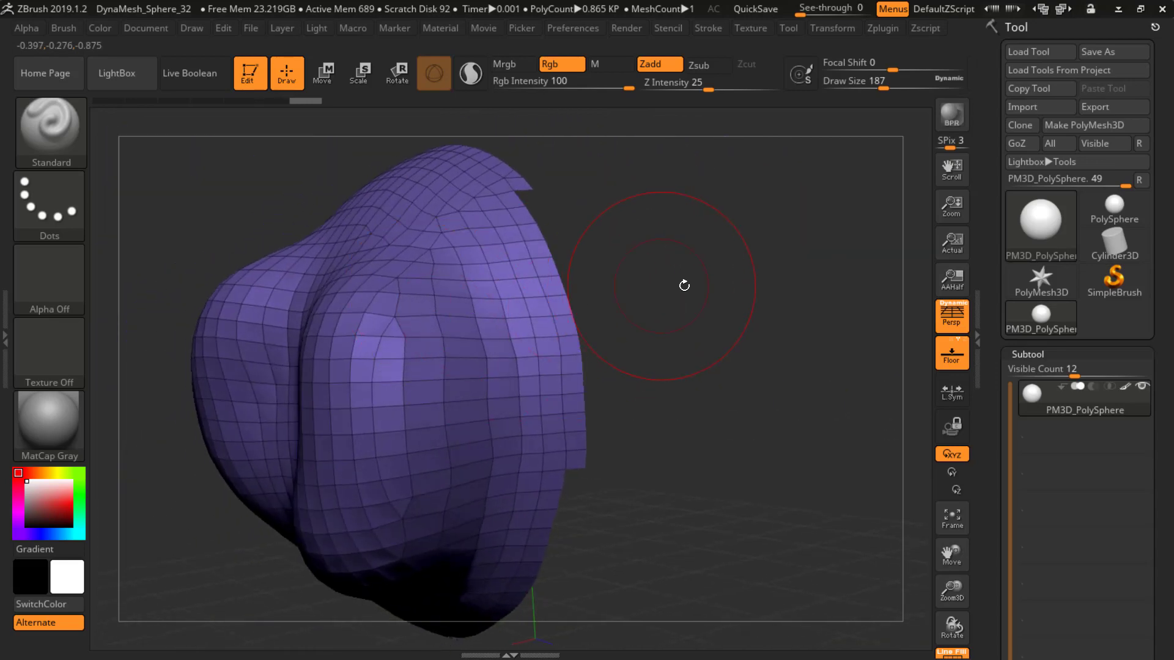
Show the whole mesh again and isolate the brown polygroup on the opposite side, framed in view
key(ctrl+shift)
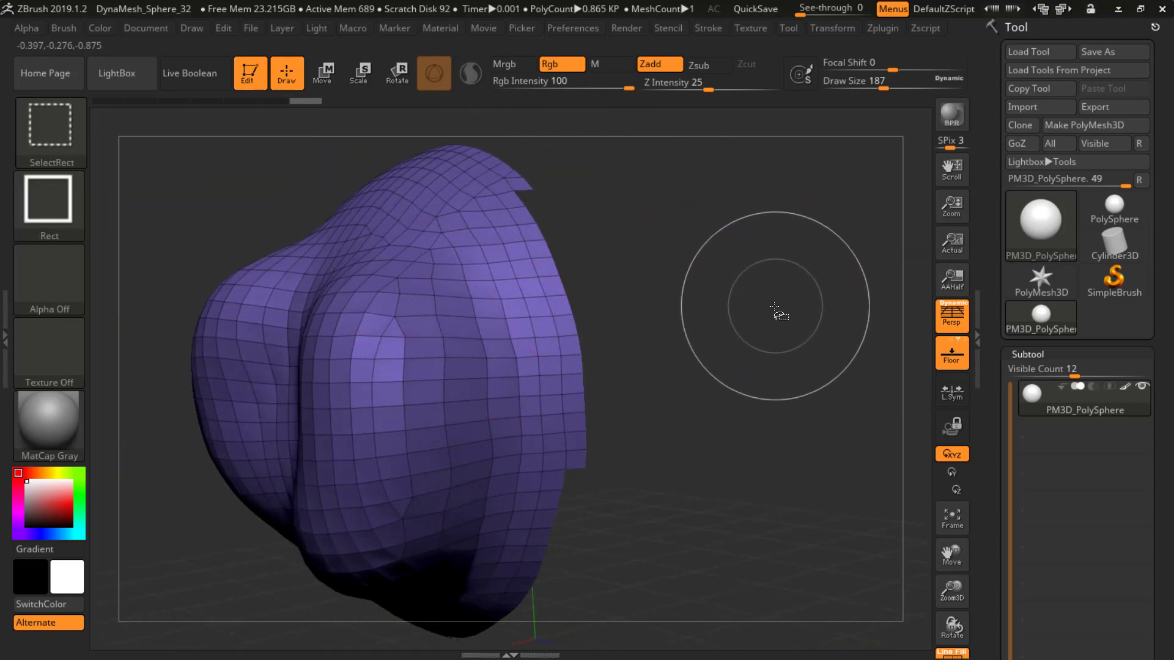
ctrl+shift+click(774, 307)
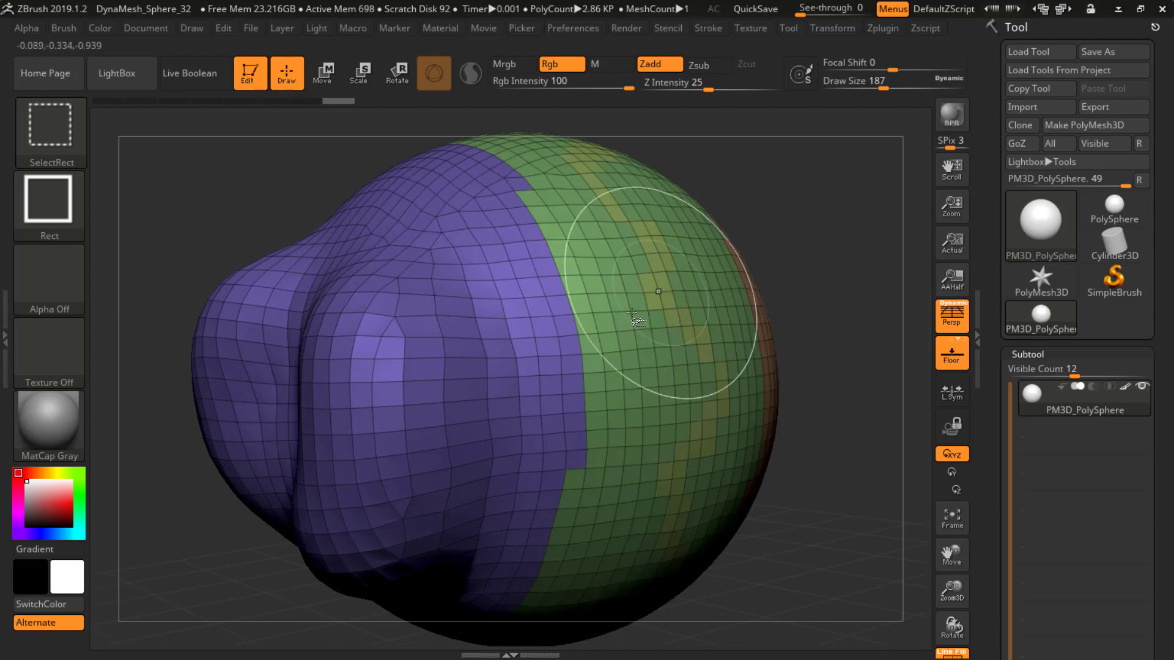
mouse_move(773, 307)
mouse_down()
mouse_move(703, 307)
mouse_move(730, 305)
mouse_up()
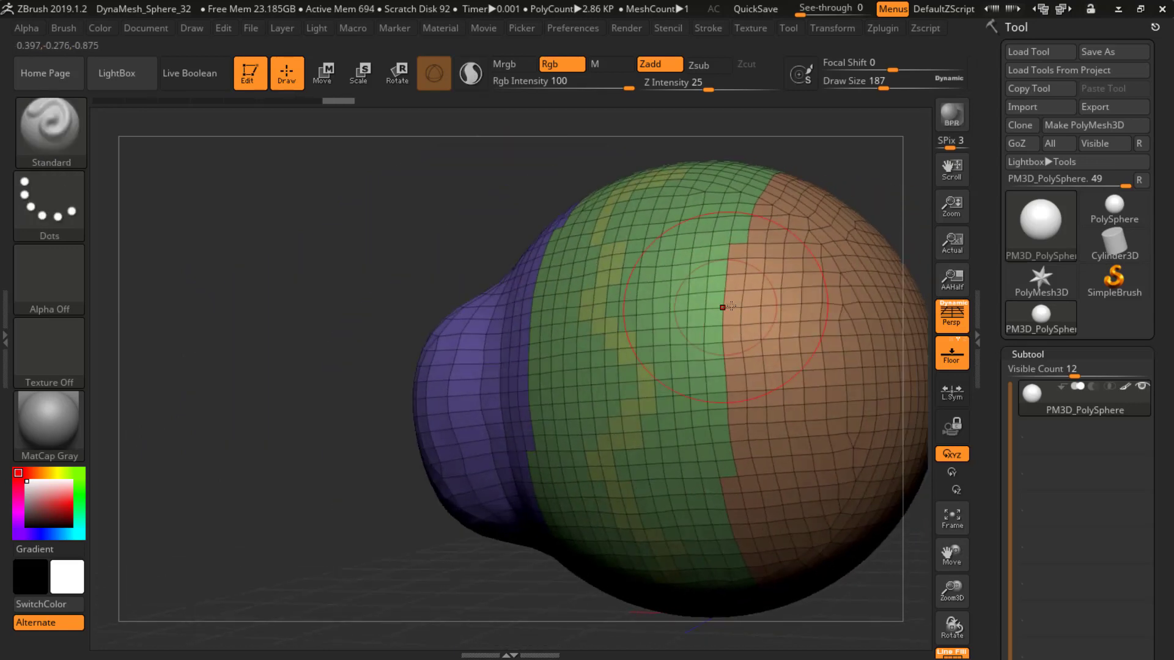
mouse_move(723, 307)
alt+right_down()
mouse_move(526, 276)
mouse_move(537, 279)
alt+right_up()
ctrl+shift+click(769, 335)
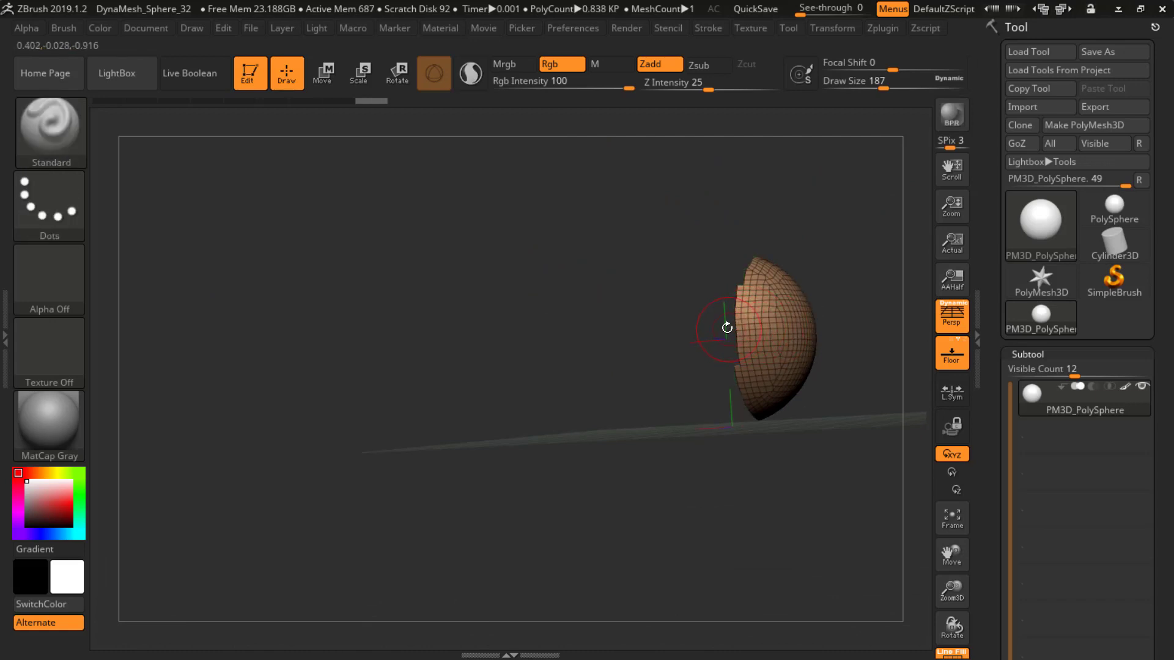
key(f)
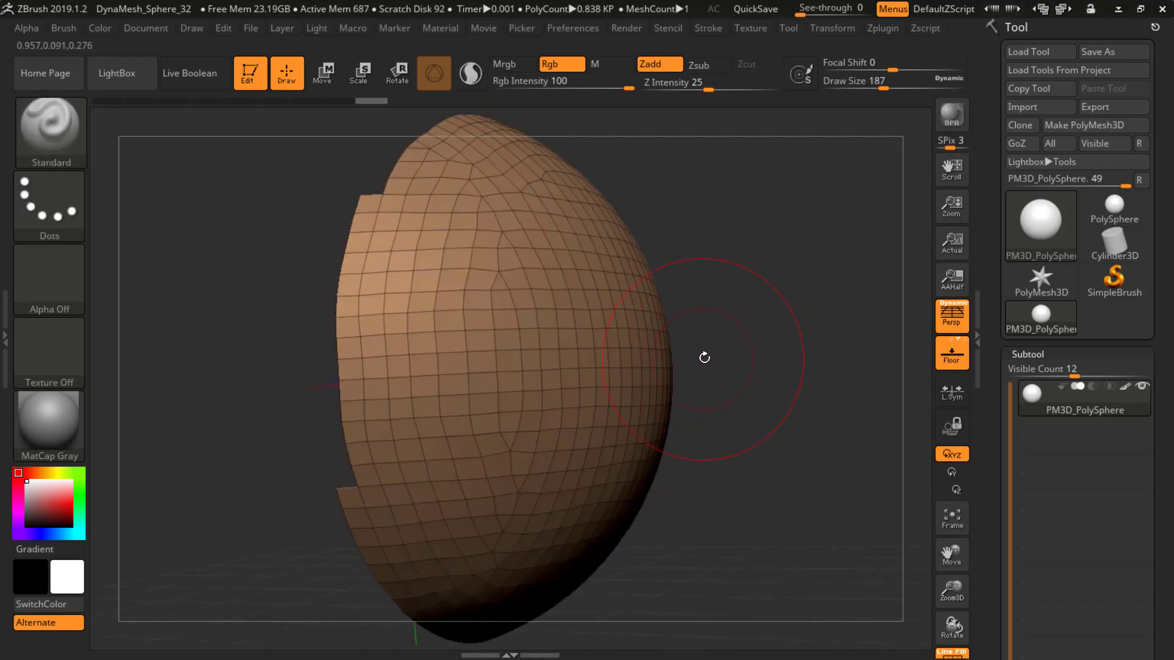
drag(748, 354, 520, 333)
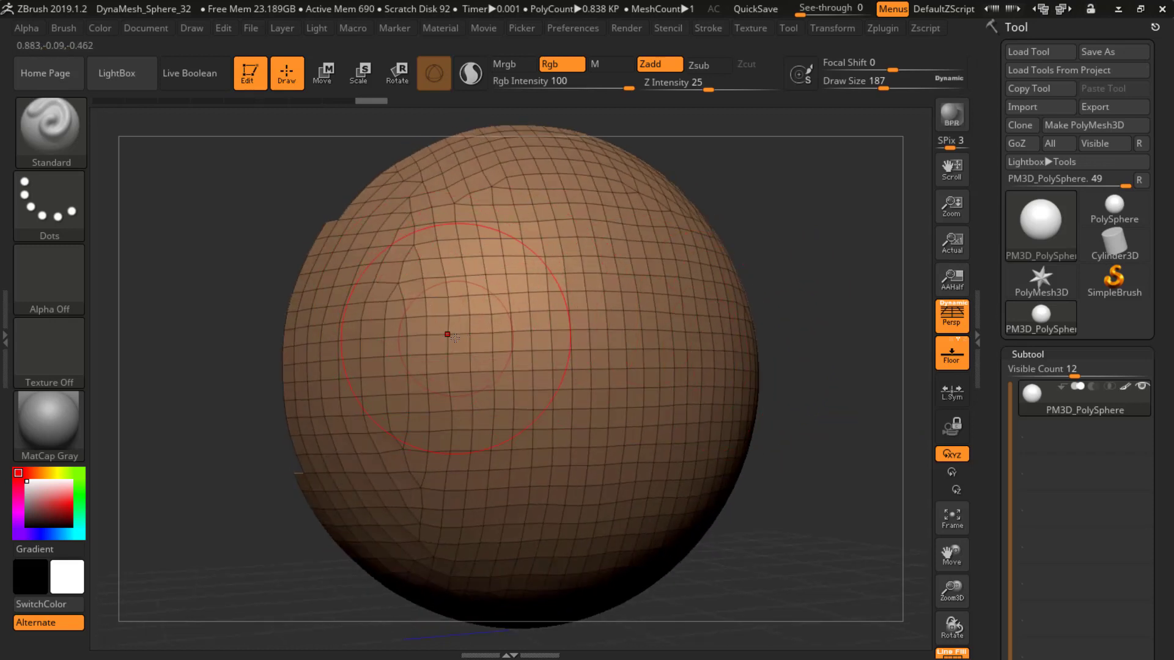
Reduce the draw size to 99 and sculpt several raised strokes across the brown polygroup
key(bracketleft)
key(bracketleft)
key(bracketleft)
key(bracketleft)
key(bracketleft)
key(bracketleft)
key(bracketleft)
key(bracketleft)
key(bracketleft)
mouse_move(521, 237)
mouse_down()
mouse_move(441, 327)
mouse_move(400, 403)
mouse_move(408, 422)
mouse_up()
mouse_move(467, 253)
mouse_down()
mouse_move(441, 385)
mouse_move(499, 462)
mouse_up()
drag(520, 406, 526, 532)
mouse_move(601, 416)
mouse_down()
mouse_move(603, 511)
mouse_move(696, 291)
mouse_move(638, 483)
mouse_up()
mouse_move(697, 295)
mouse_down()
mouse_move(657, 462)
mouse_move(628, 474)
mouse_up()
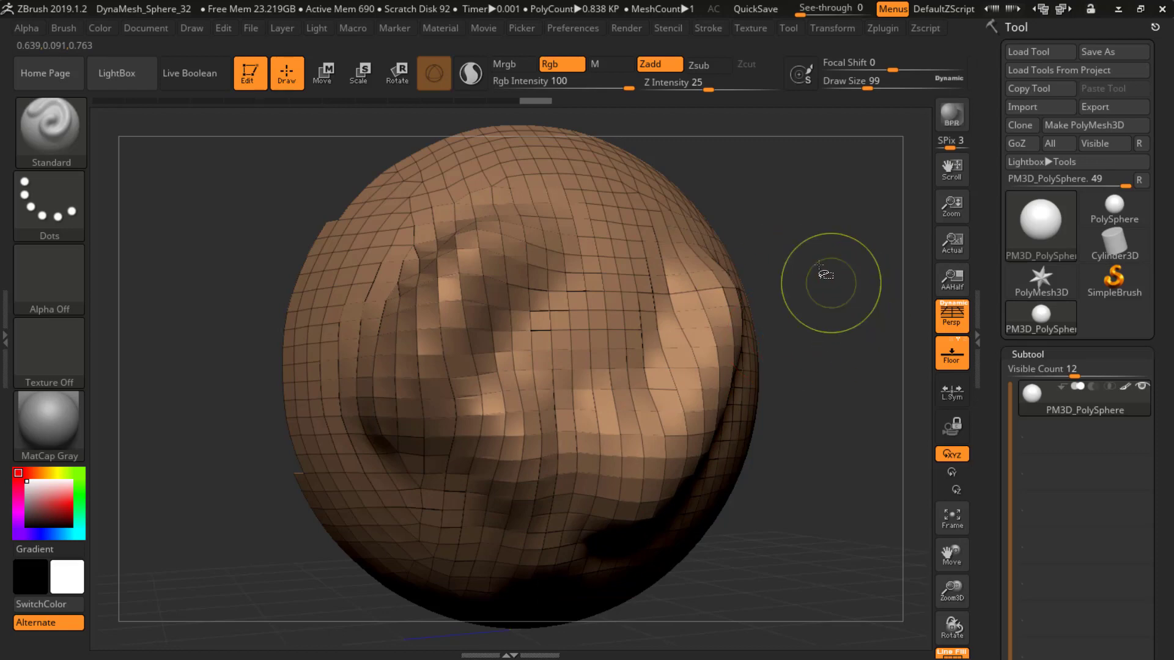
Show all polygroups again and inspect the sculpted bumps beside the untouched green band
ctrl+shift+click(794, 299)
right_drag(403, 296, 712, 356)
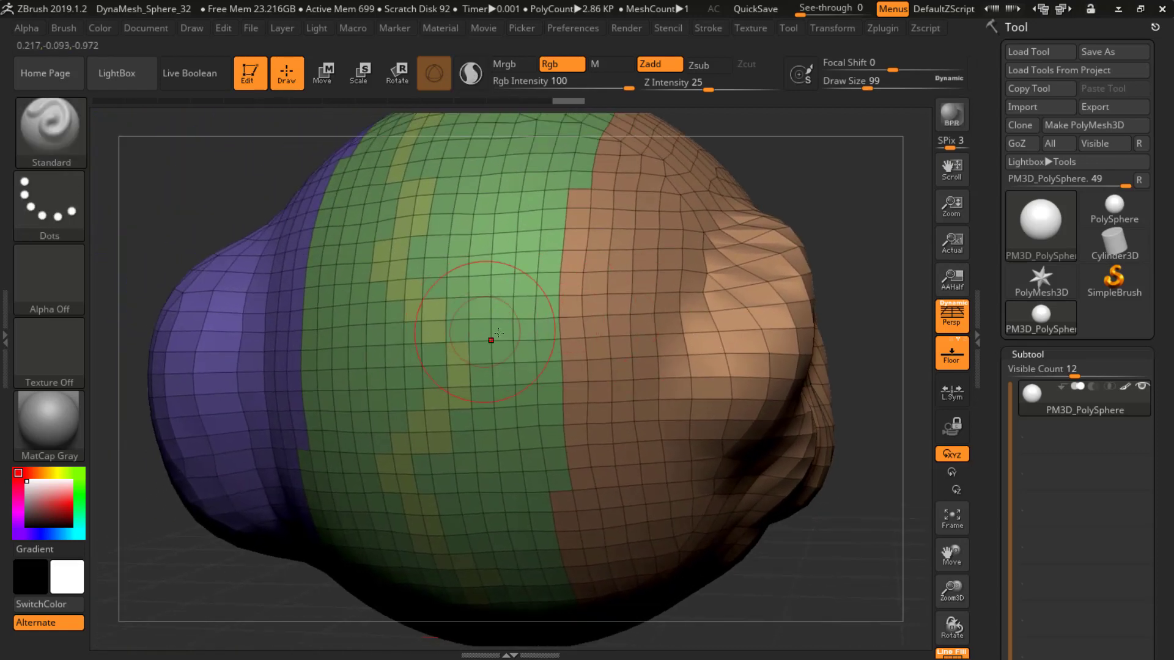
mouse_move(490, 339)
right_down()
mouse_move(544, 343)
mouse_move(488, 333)
right_up()
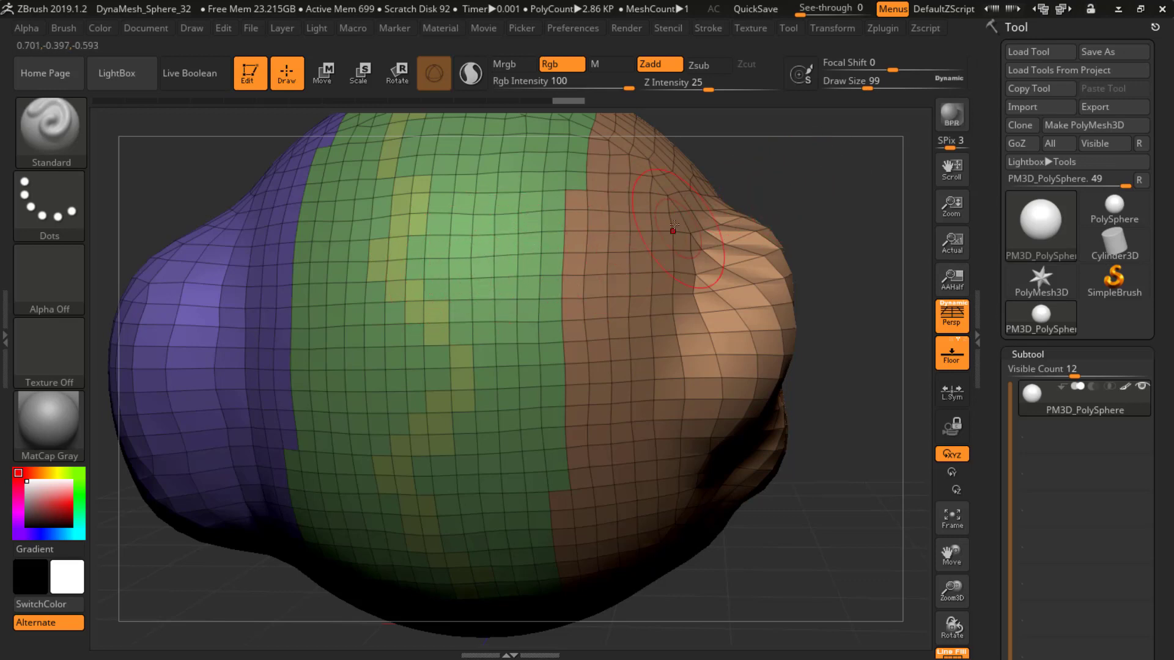
Set the brush's focal shift to -59 and its draw size to 56
right_click(591, 252)
drag(590, 253, 590, 254)
mouse_move(592, 257)
mouse_down()
mouse_move(605, 292)
mouse_move(553, 296)
mouse_move(551, 274)
mouse_up()
right_click(592, 272)
right_click(584, 282)
right_drag(552, 274, 531, 254)
key(bracketleft)
key(bracketleft)
key(bracketleft)
key(bracketleft)
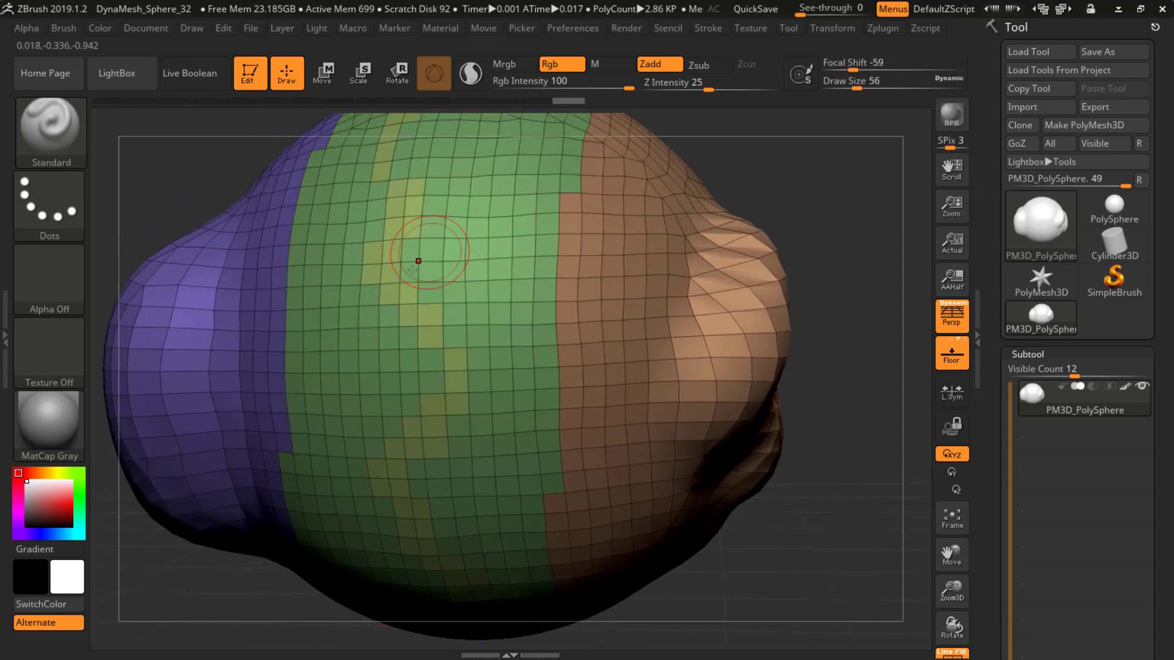
Paint a roughly square mask over the green band and its zigzag strip, and turn it into a new polygroup
mouse_move(484, 207)
ctrl+mouse_down()
mouse_move(385, 228)
mouse_move(380, 249)
mouse_move(501, 330)
mouse_move(452, 391)
mouse_move(396, 244)
mouse_move(339, 367)
mouse_move(489, 171)
mouse_move(342, 208)
mouse_move(496, 282)
mouse_move(471, 345)
ctrl+mouse_up()
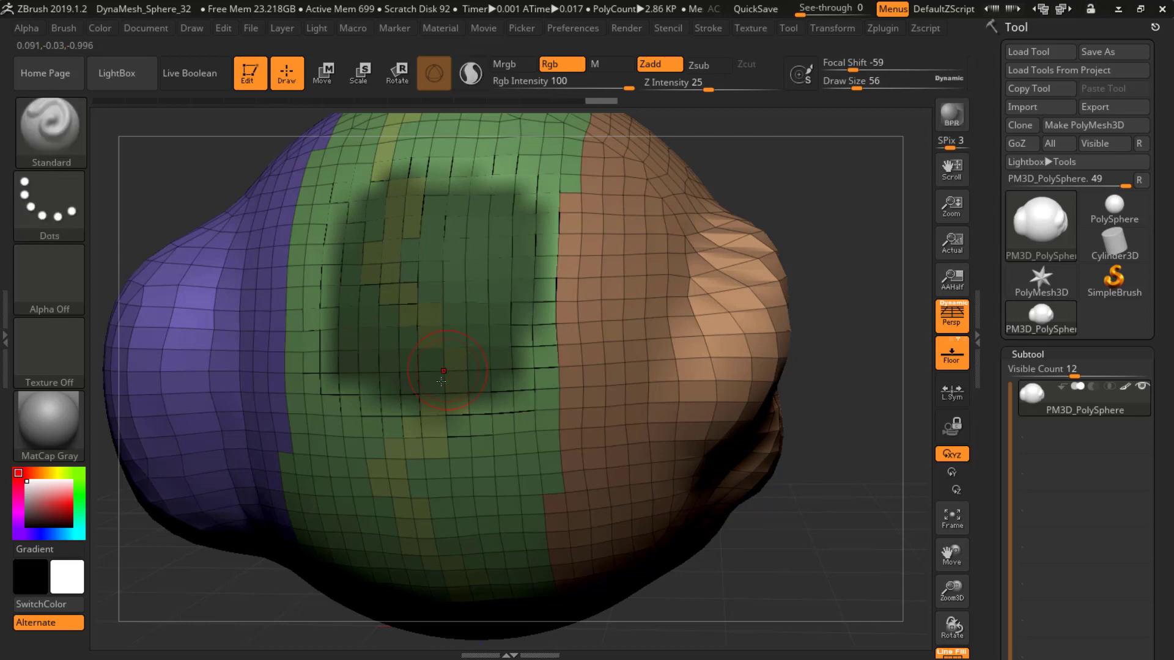
key(ctrl)
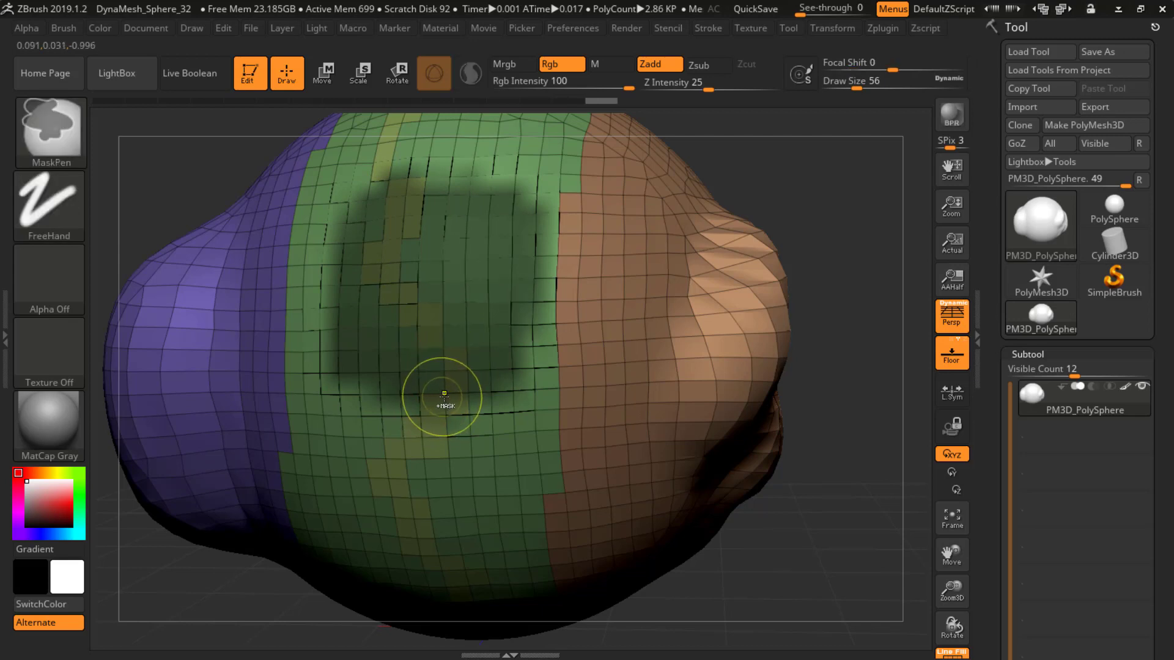
key(ctrl+w)
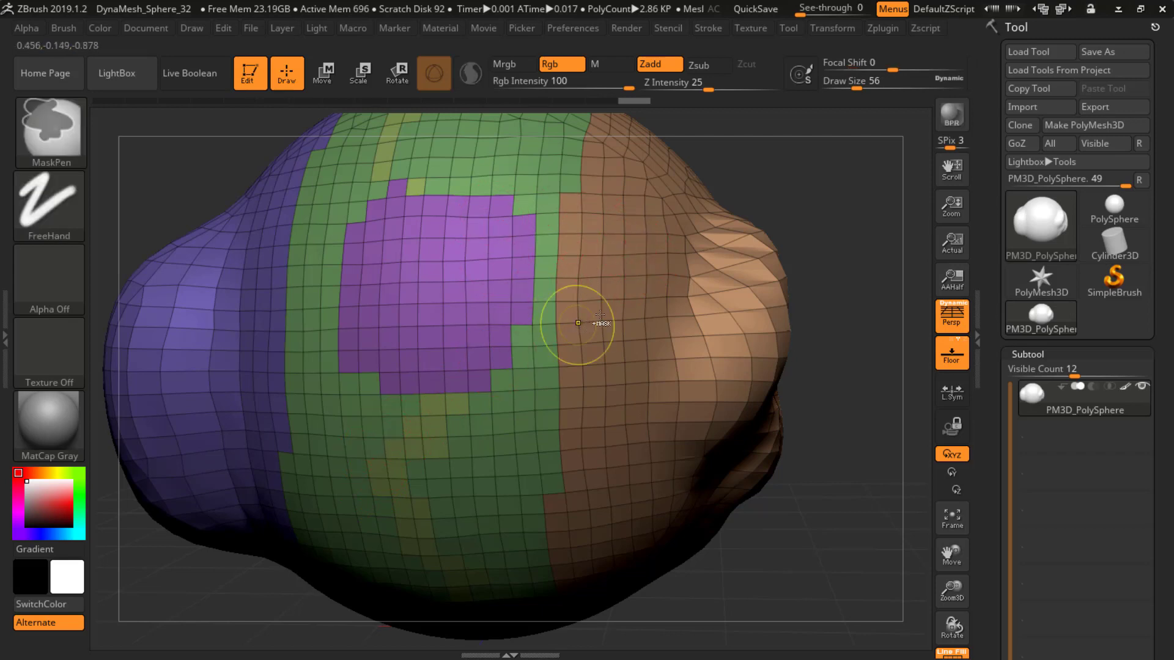
mouse_move(599, 323)
ctrl+right_down()
mouse_move(449, 312)
mouse_move(501, 303)
mouse_move(477, 299)
mouse_move(502, 230)
mouse_move(406, 273)
mouse_move(400, 338)
mouse_move(475, 311)
ctrl+right_up()
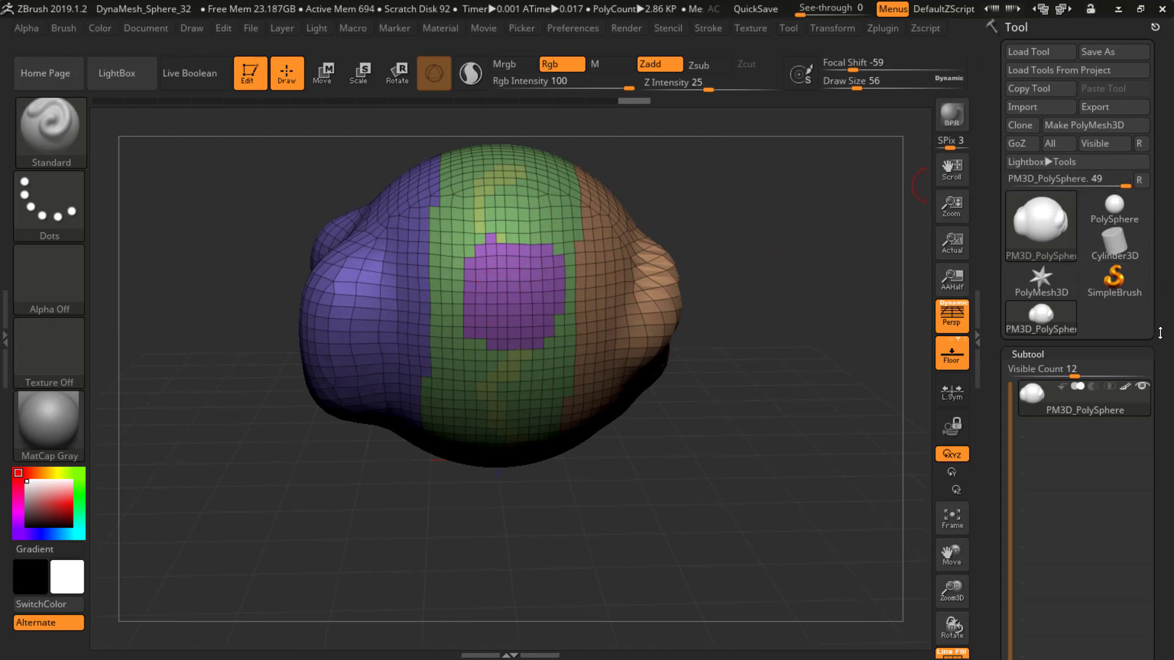
Collapse the Zplugin palette and expand the Polygroups options of the current tool to view the masked grouping commands
drag(1155, 359, 1162, 172)
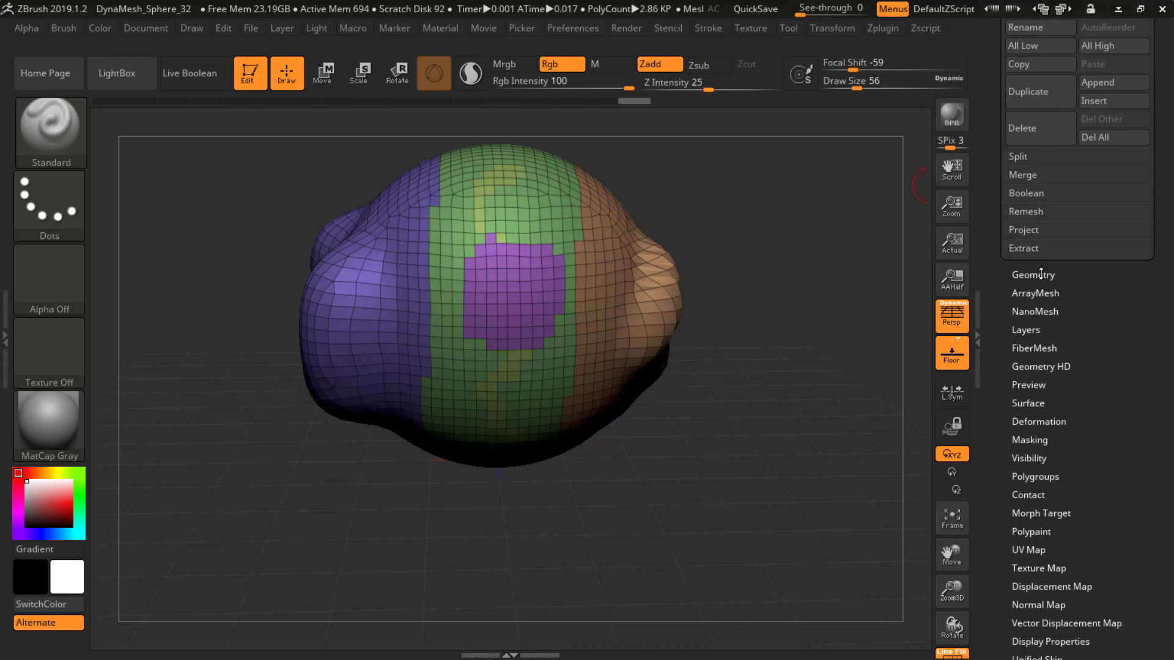
scroll(1041, 273, down, 5)
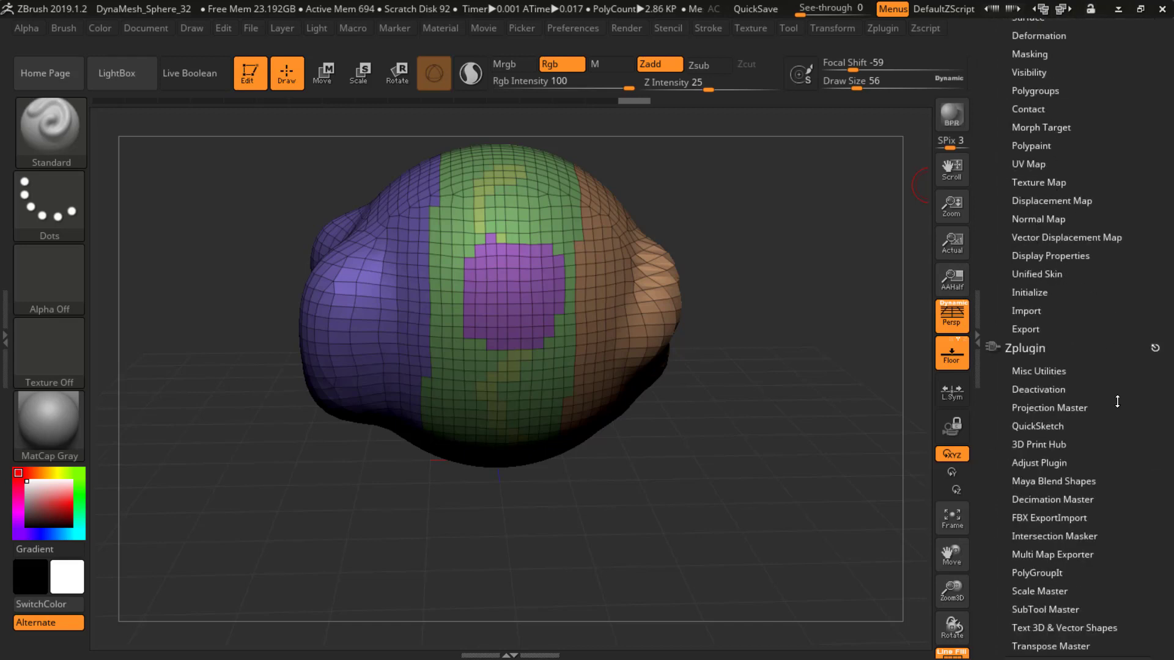
click(1022, 346)
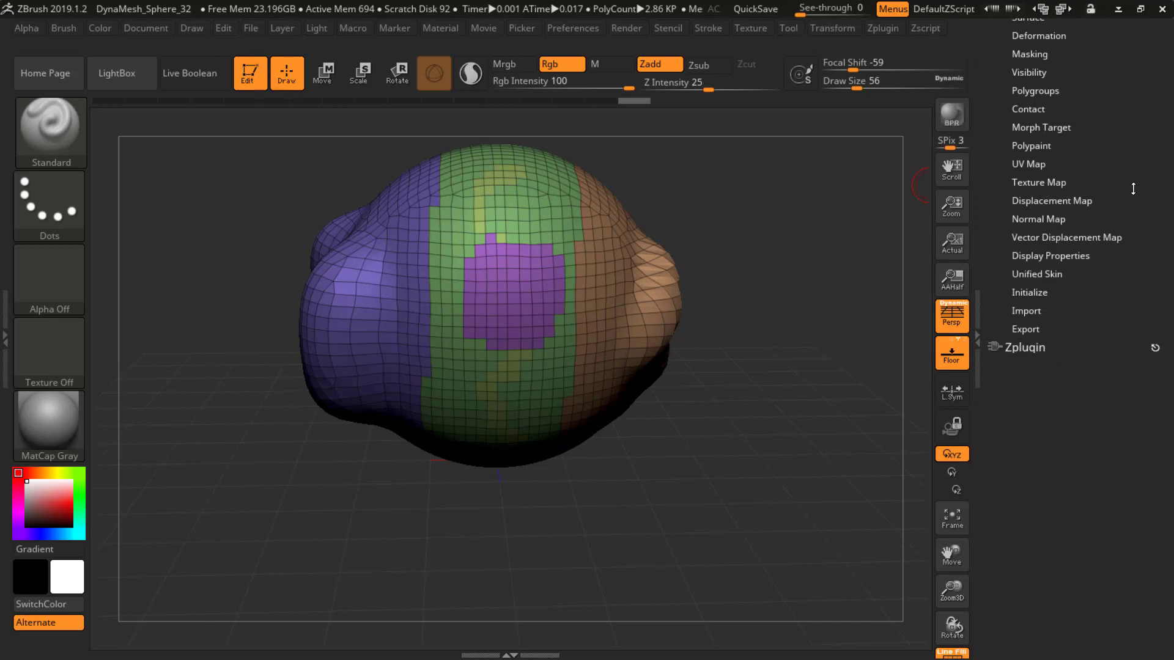
scroll(1133, 189, up, 3)
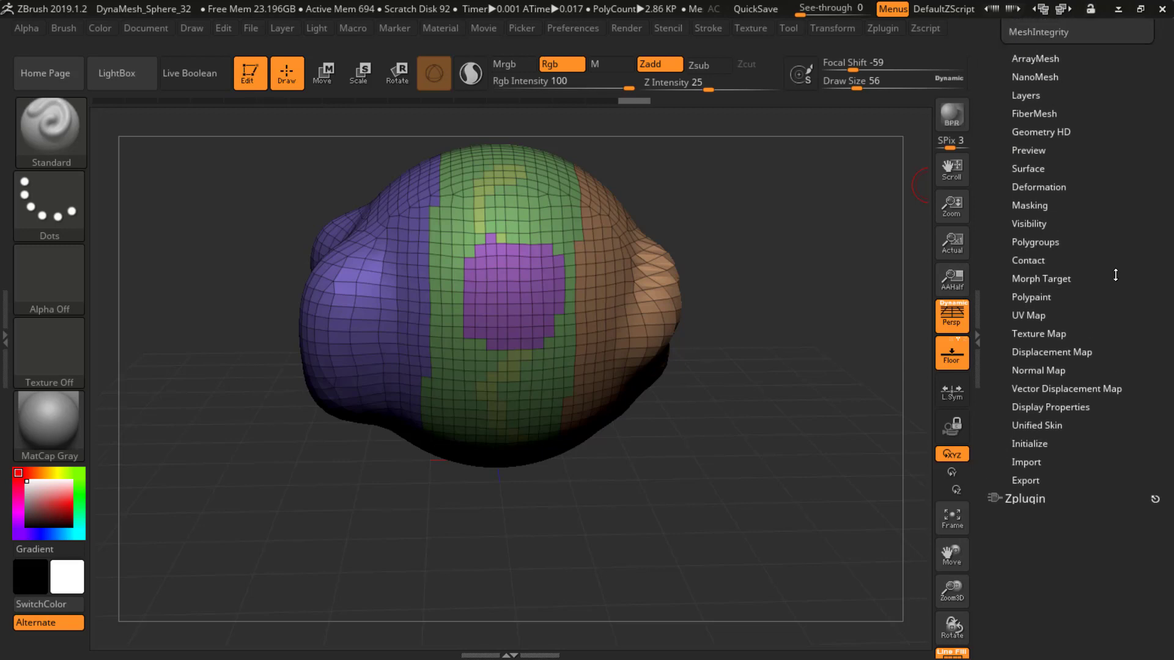
scroll(1116, 275, up, 2)
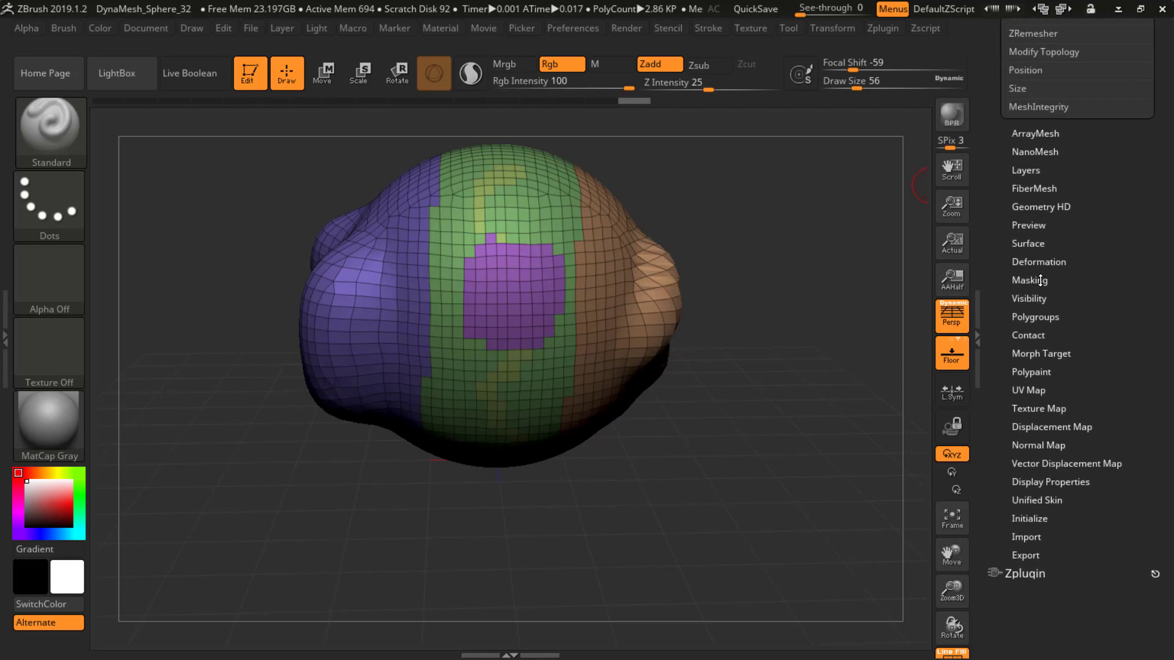
click(1041, 318)
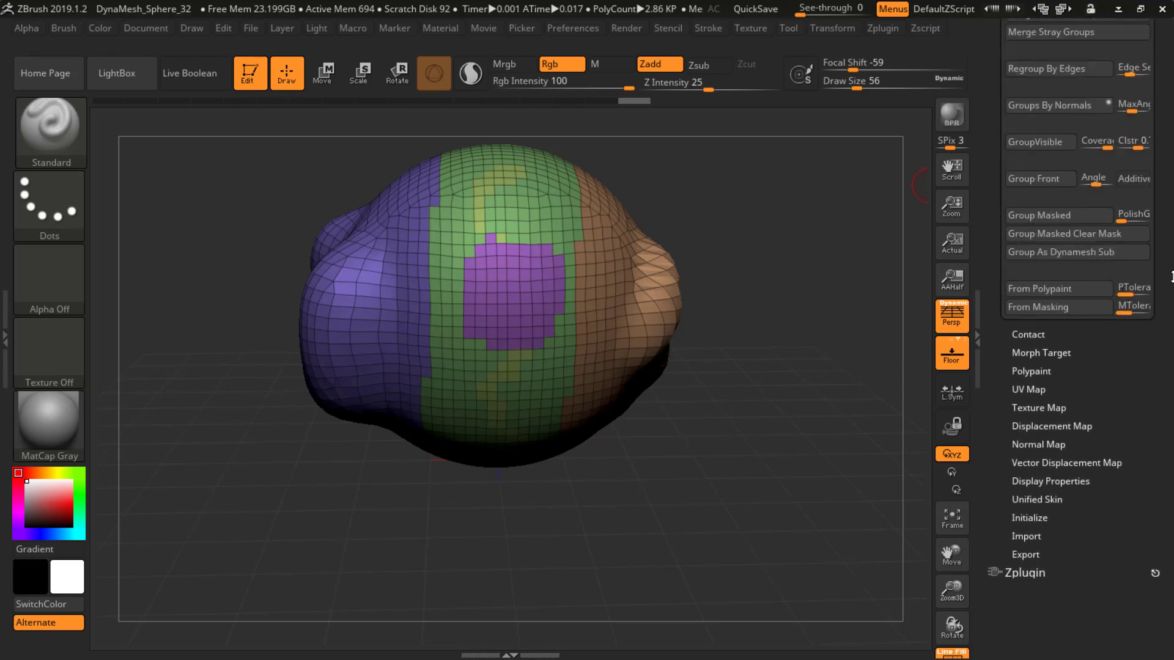
scroll(1161, 335, up, 3)
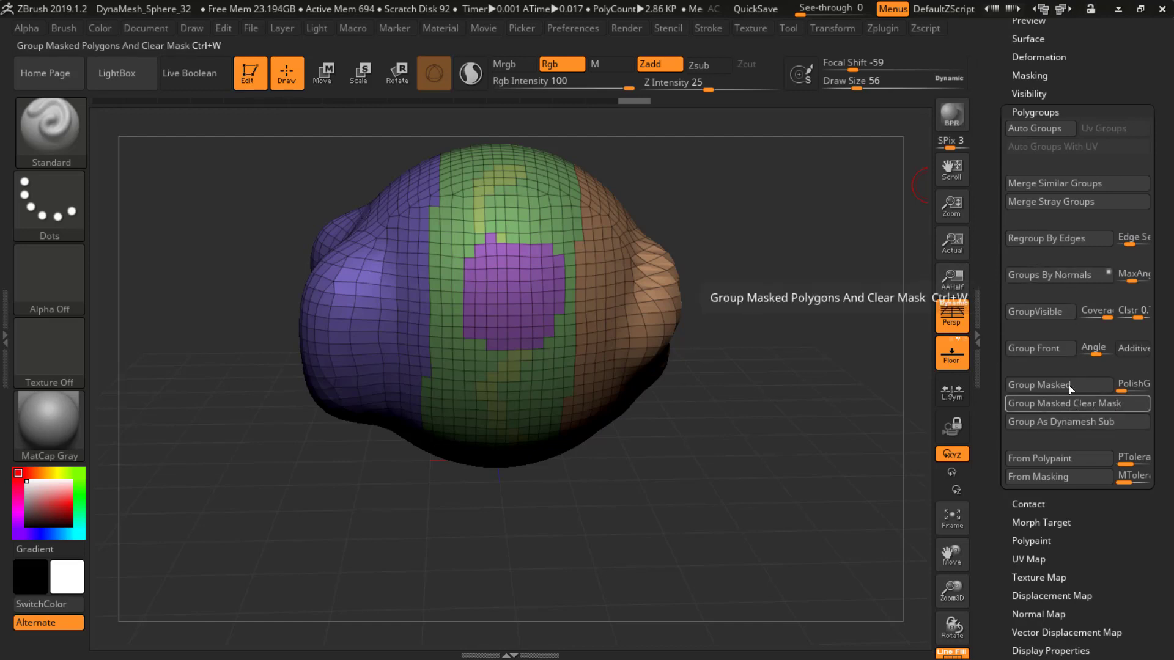
Hide the green band and then other polygroups to compare the remaining parts, restoring the whole mesh each time
drag(728, 325, 697, 310)
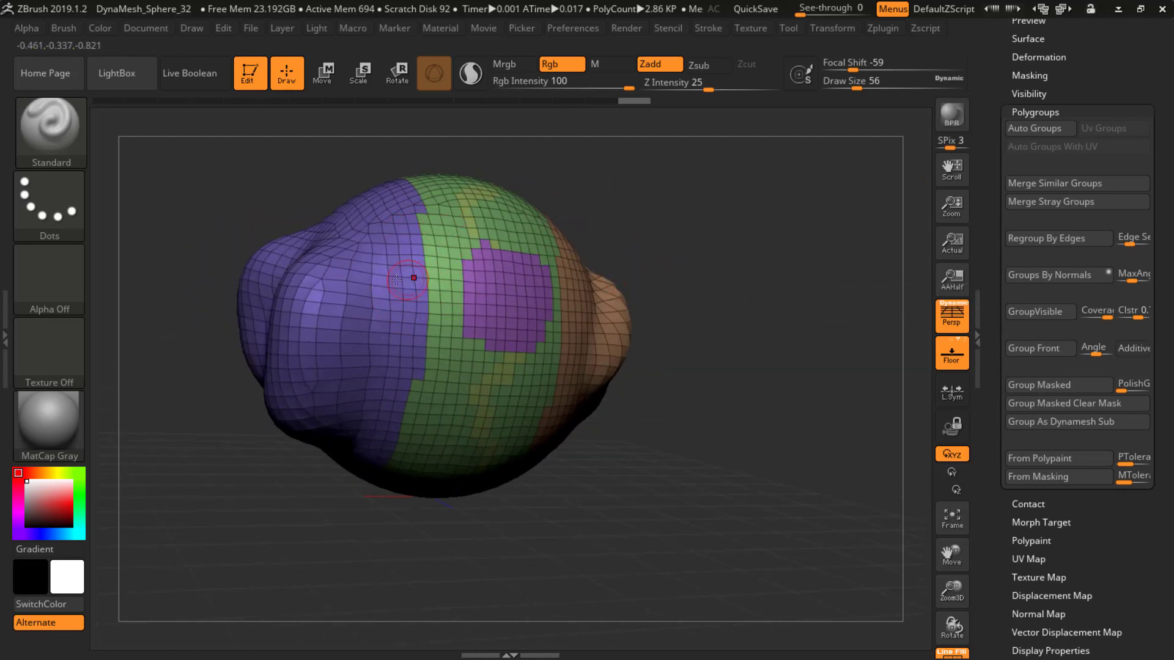
ctrl+shift+click(425, 300)
ctrl+shift+click(419, 304)
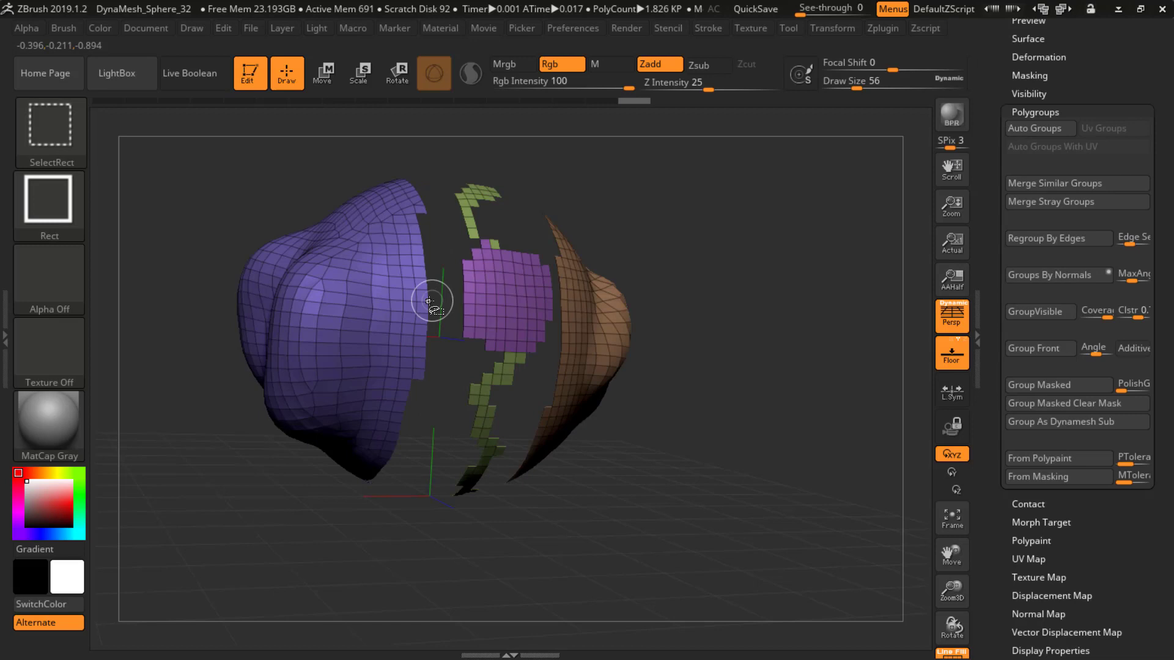
ctrl+shift+click(391, 306)
ctrl+shift+click(385, 308)
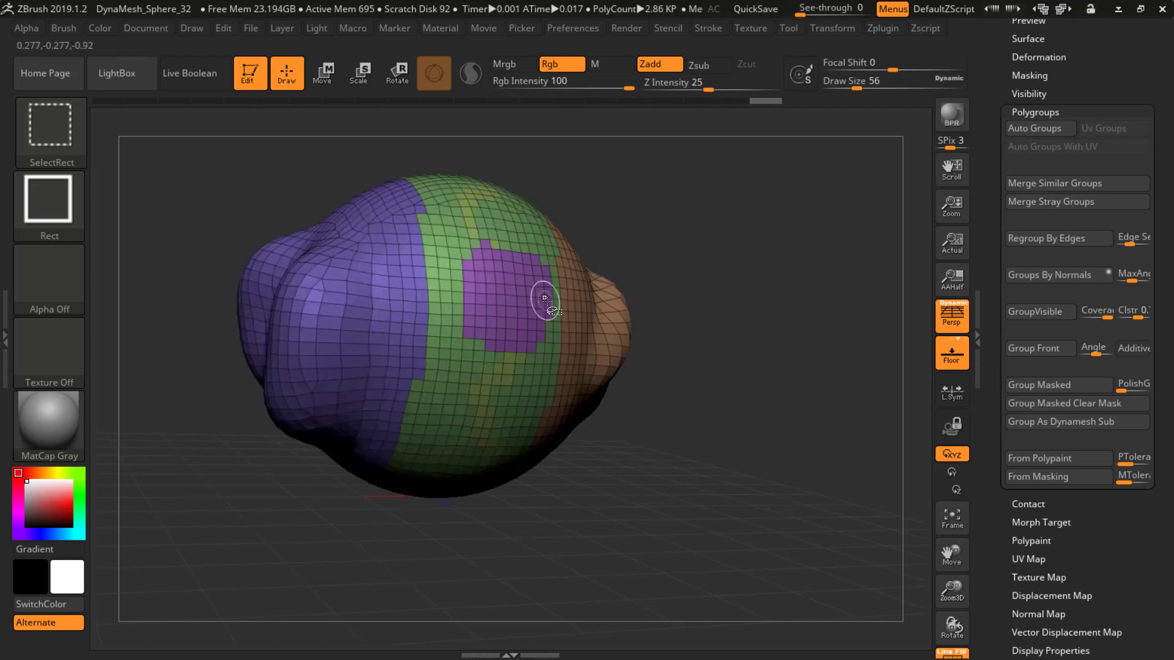
ctrl+shift+click(426, 279)
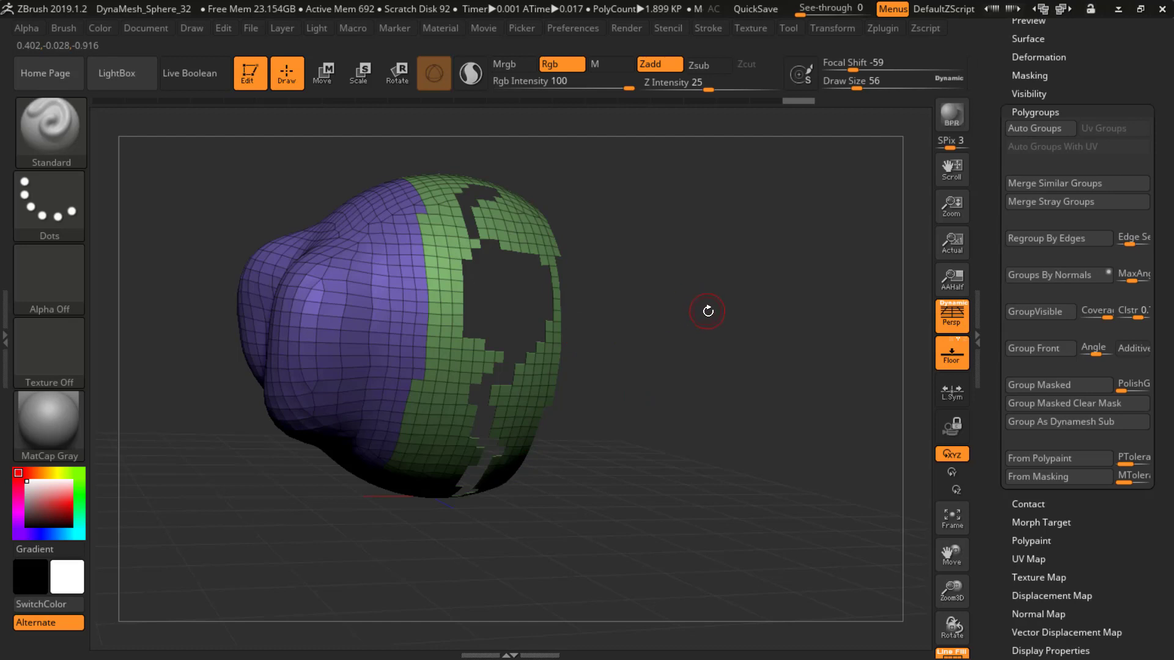
mouse_move(706, 322)
mouse_down()
mouse_move(688, 312)
mouse_move(695, 322)
mouse_up()
ctrl+shift+click(726, 323)
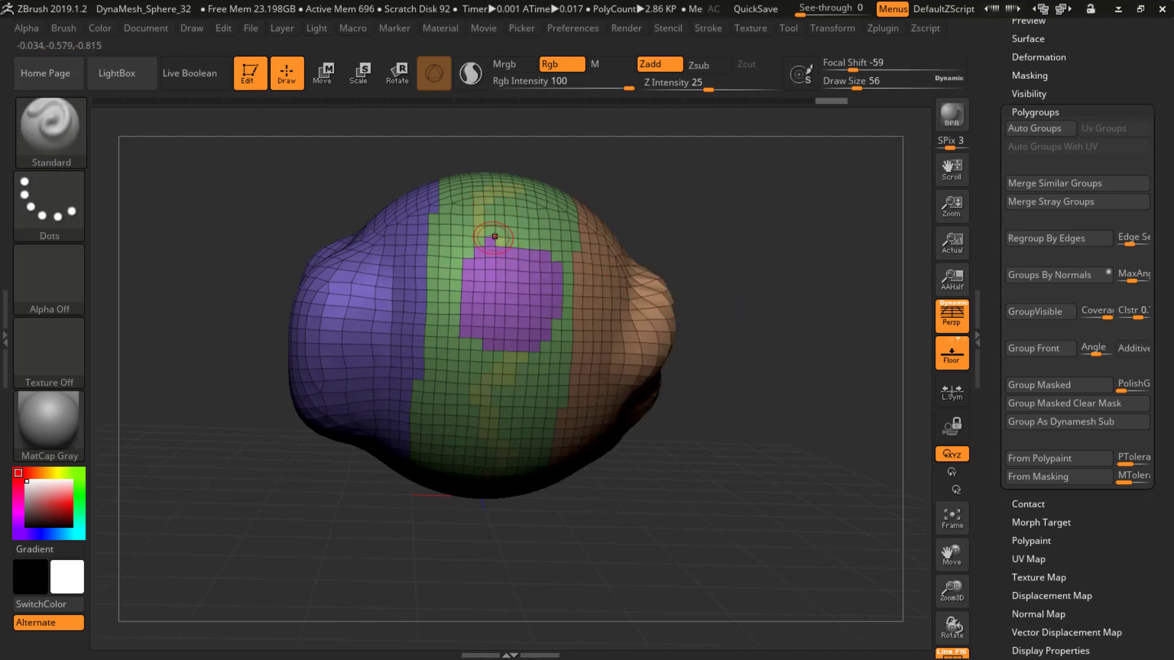
Isolate the green polygroup, invert the visibility to see the other groups, and show the whole mesh again
key(ctrl+shift)
ctrl+shift+click(496, 225)
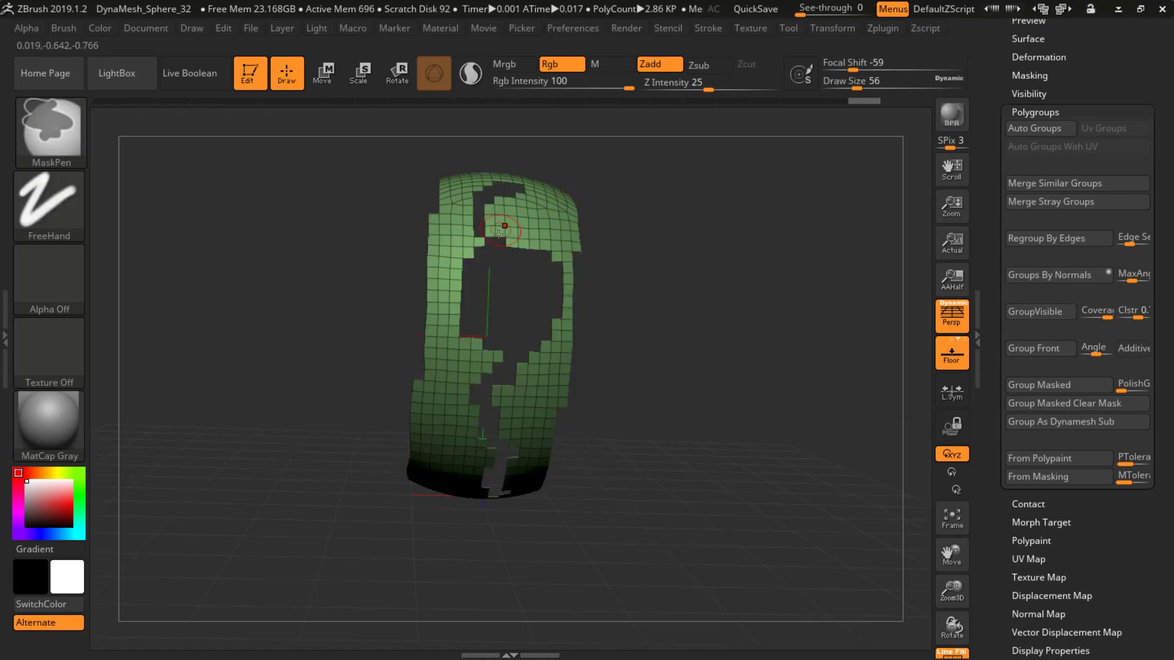
ctrl+shift+click(495, 239)
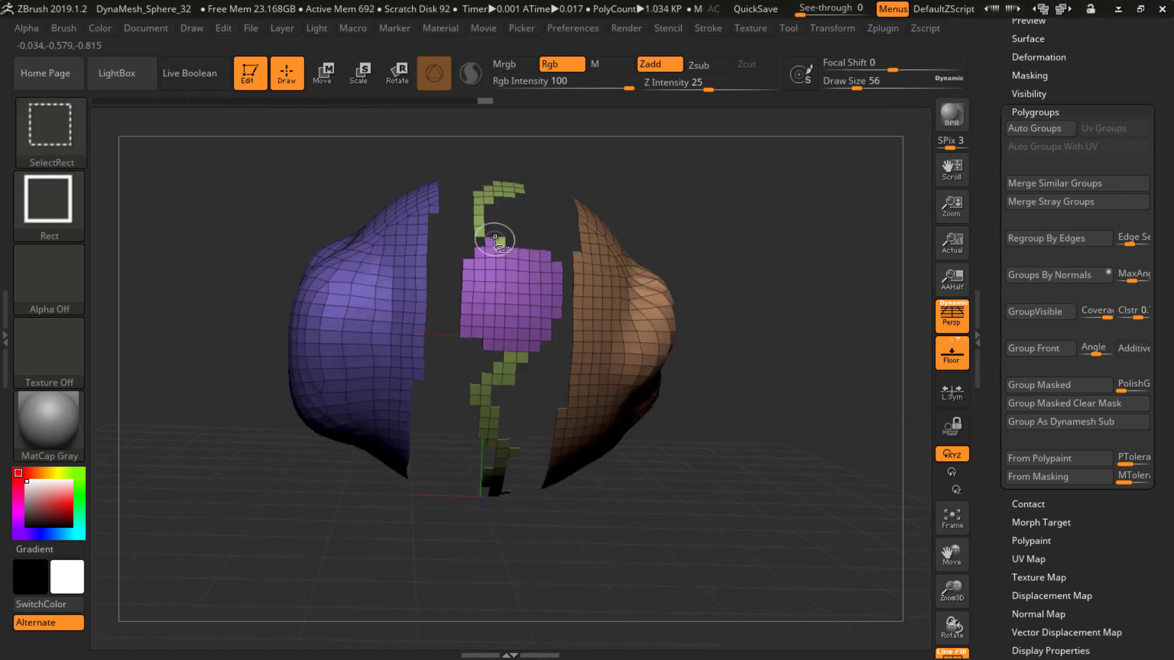
ctrl+shift+click(789, 254)
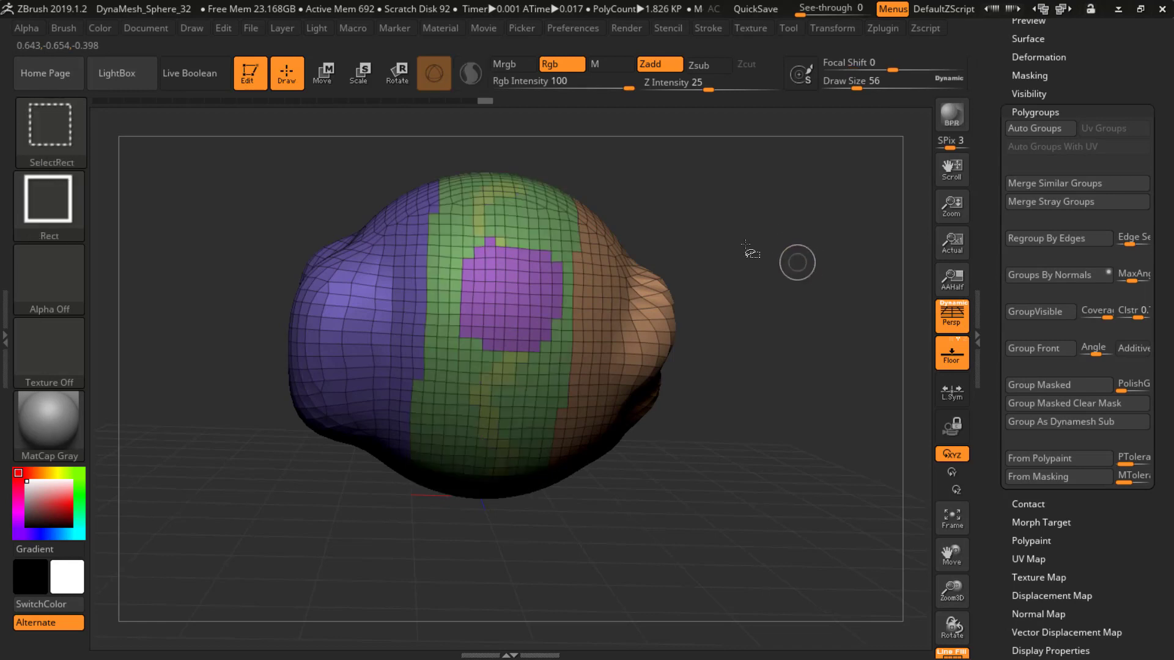
Isolate the green band with its strip and purple square, and merge the visible polygons into one polygroup
ctrl+shift+click(485, 237)
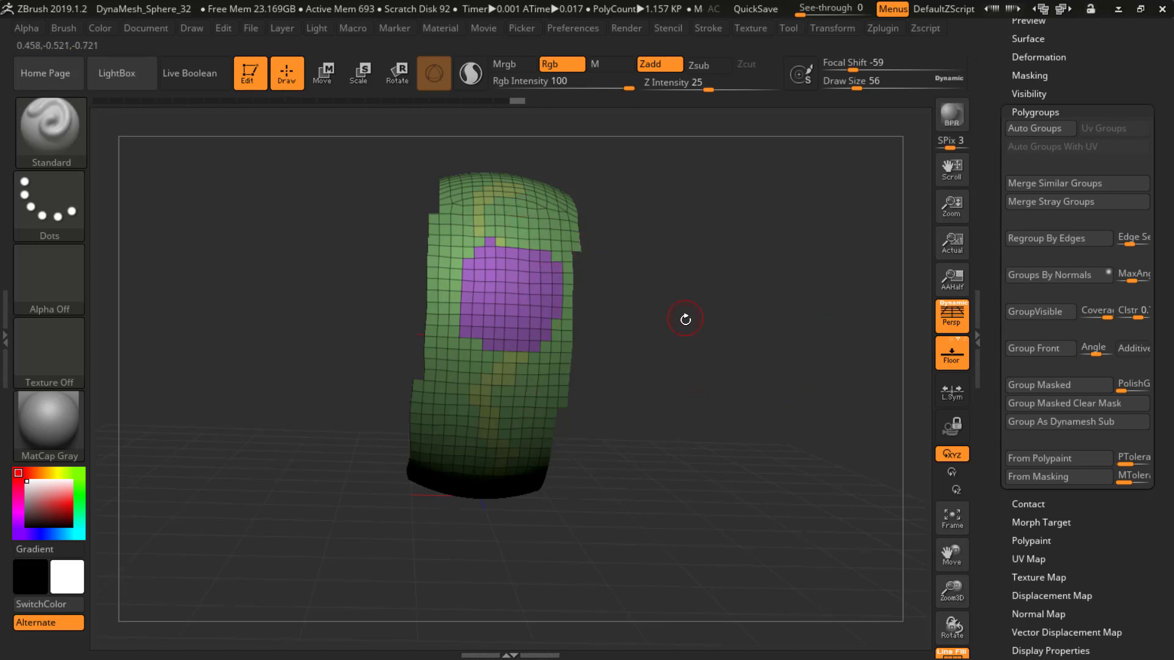
mouse_move(727, 324)
mouse_down()
mouse_move(648, 330)
mouse_move(672, 287)
mouse_move(709, 309)
mouse_move(697, 321)
mouse_move(709, 337)
mouse_move(728, 308)
mouse_move(717, 313)
mouse_up()
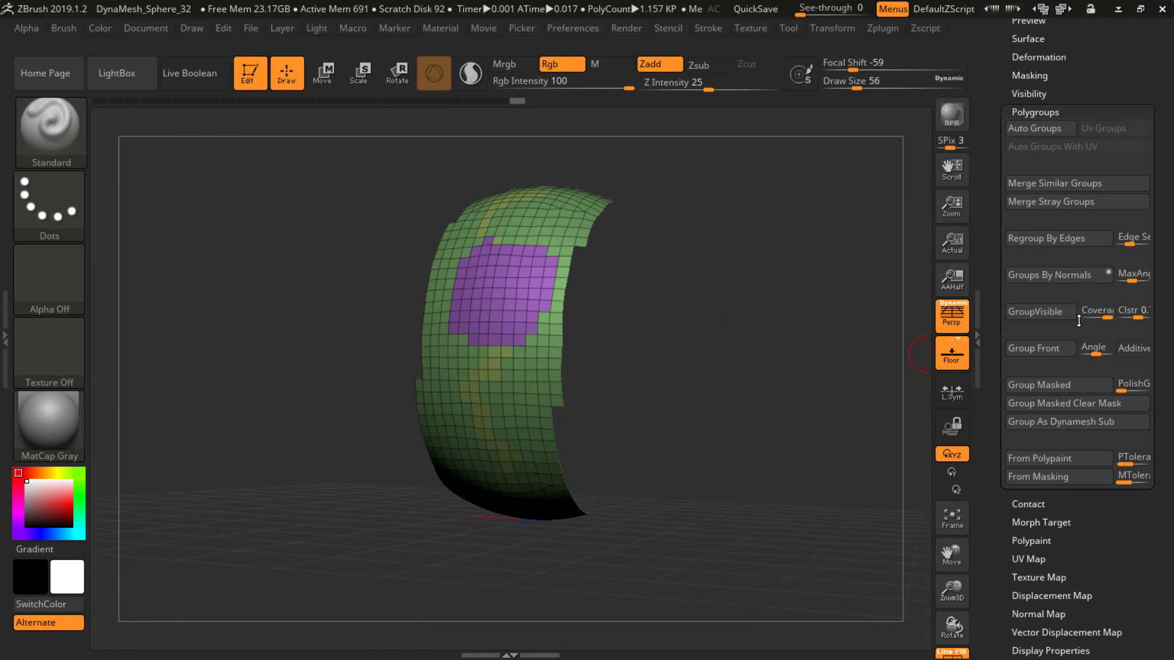
click(1042, 313)
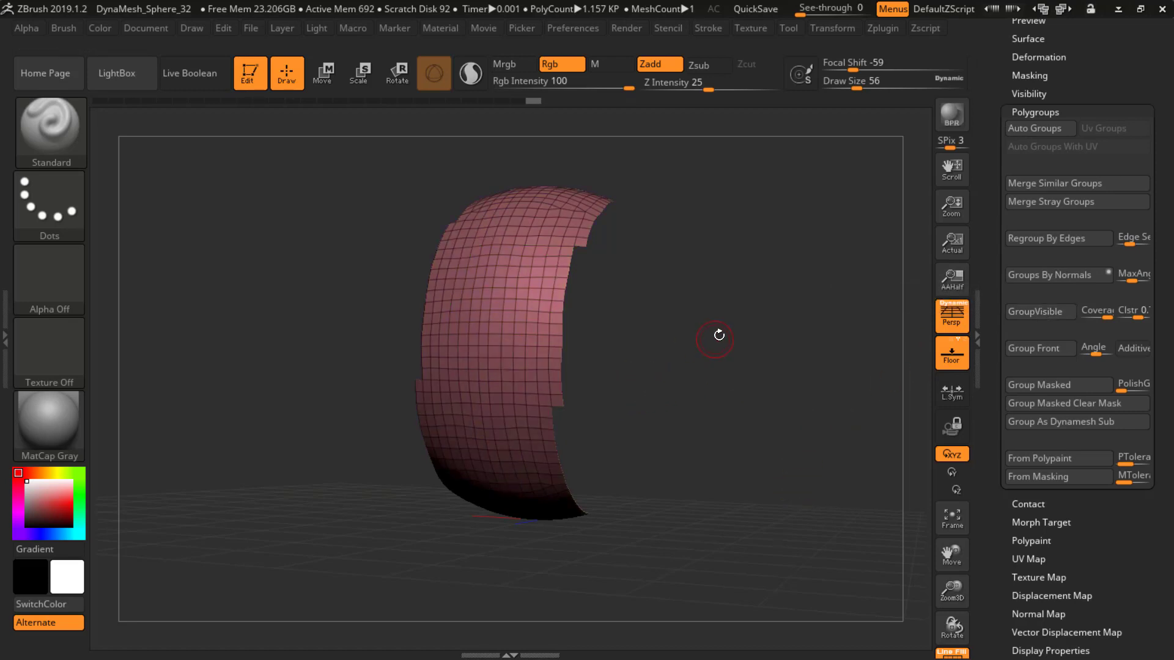
ctrl+shift+click(816, 324)
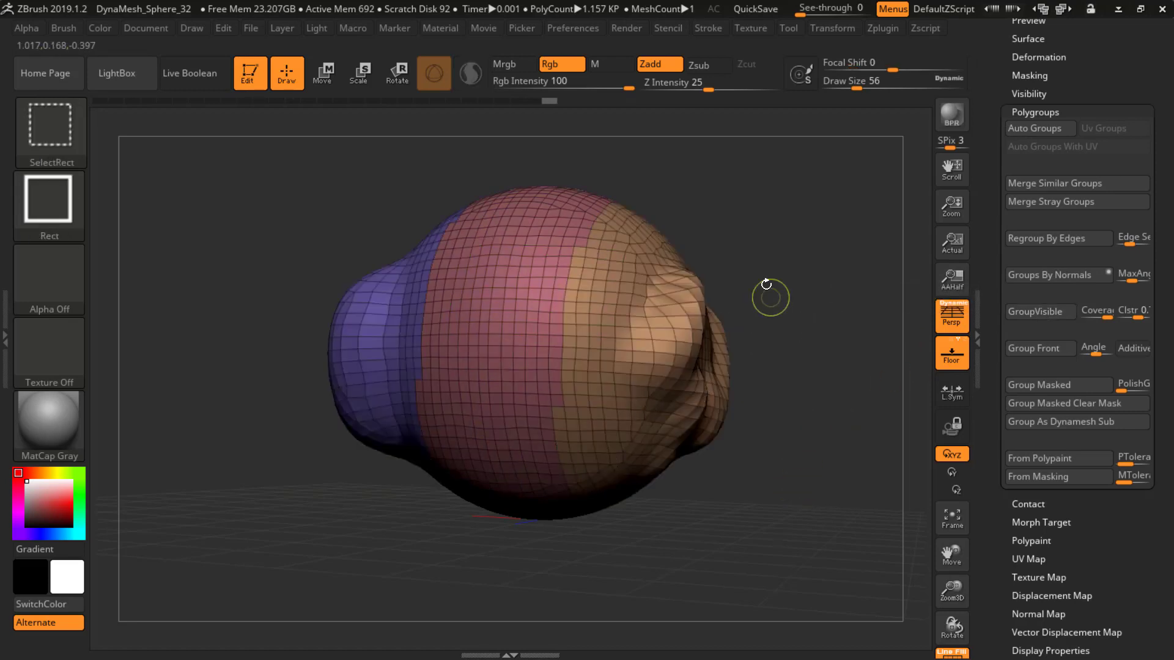
Mask a roughly rectangular area across the red band on the opposite side and turn it into a new polygroup
drag(771, 297, 750, 269)
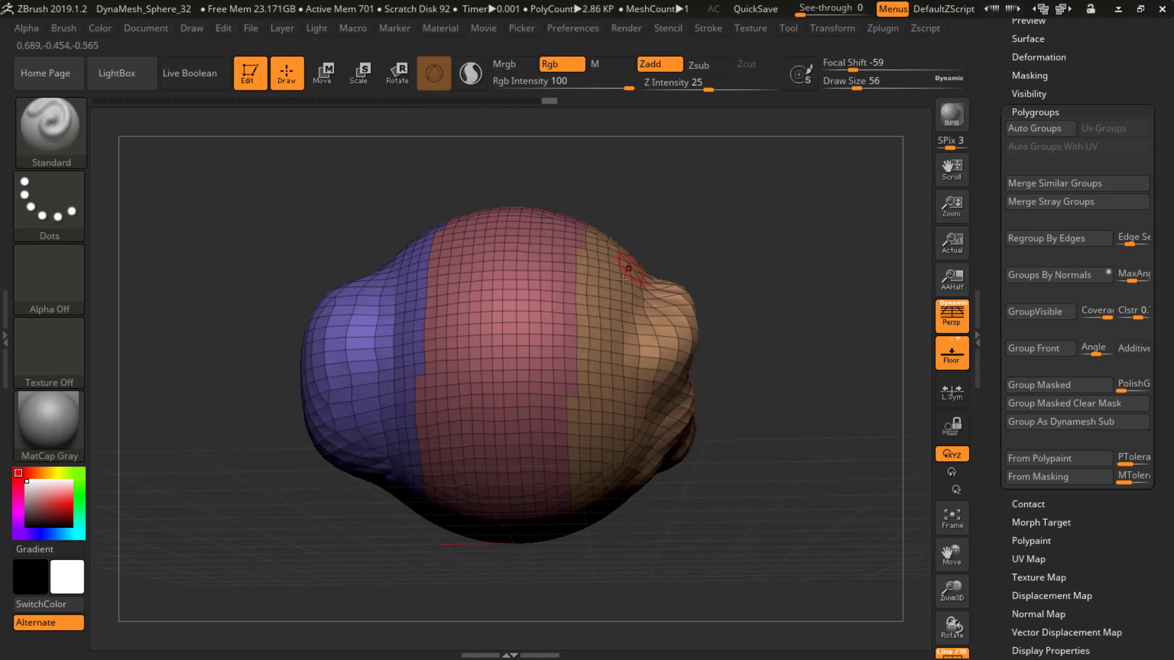
mouse_move(709, 296)
mouse_down()
mouse_move(571, 281)
mouse_move(601, 283)
mouse_move(587, 286)
mouse_up()
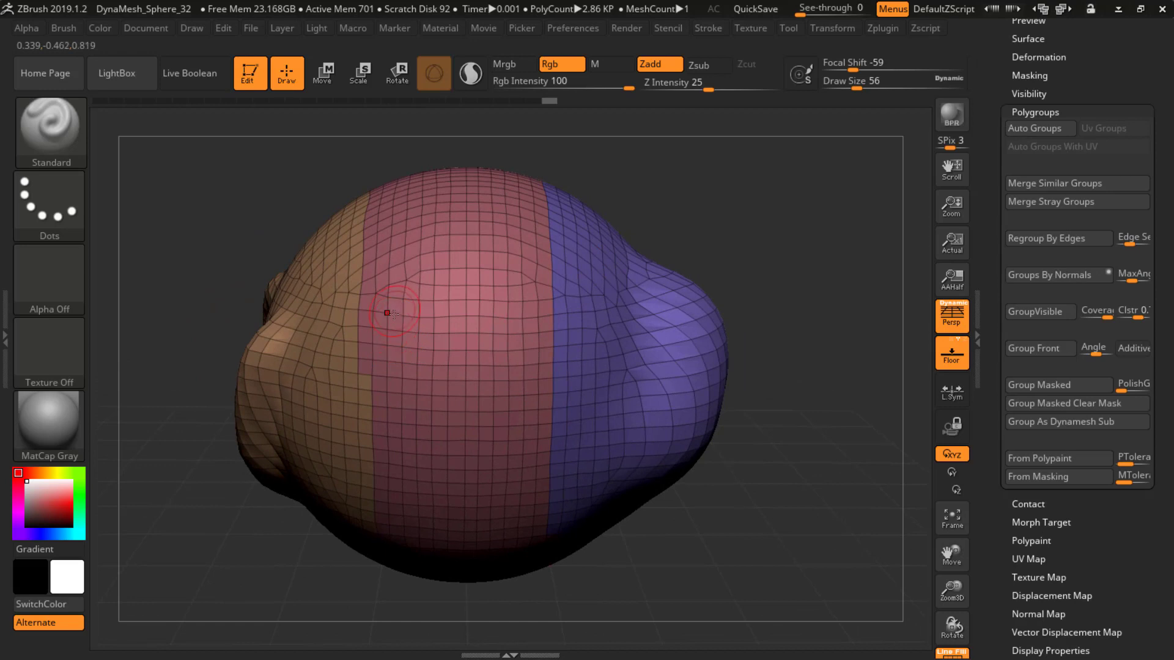
mouse_move(379, 256)
ctrl+mouse_down()
mouse_move(376, 357)
mouse_move(428, 373)
mouse_move(472, 266)
mouse_move(516, 262)
mouse_move(541, 287)
mouse_move(524, 369)
mouse_move(454, 338)
ctrl+mouse_up()
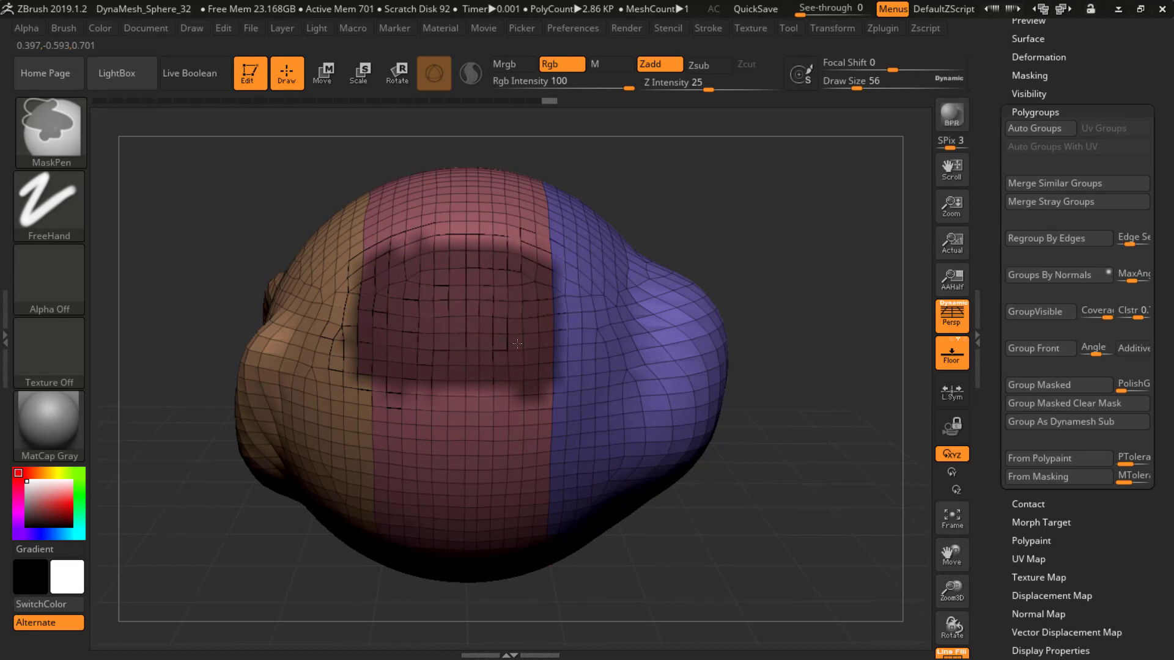
key(ctrl+w)
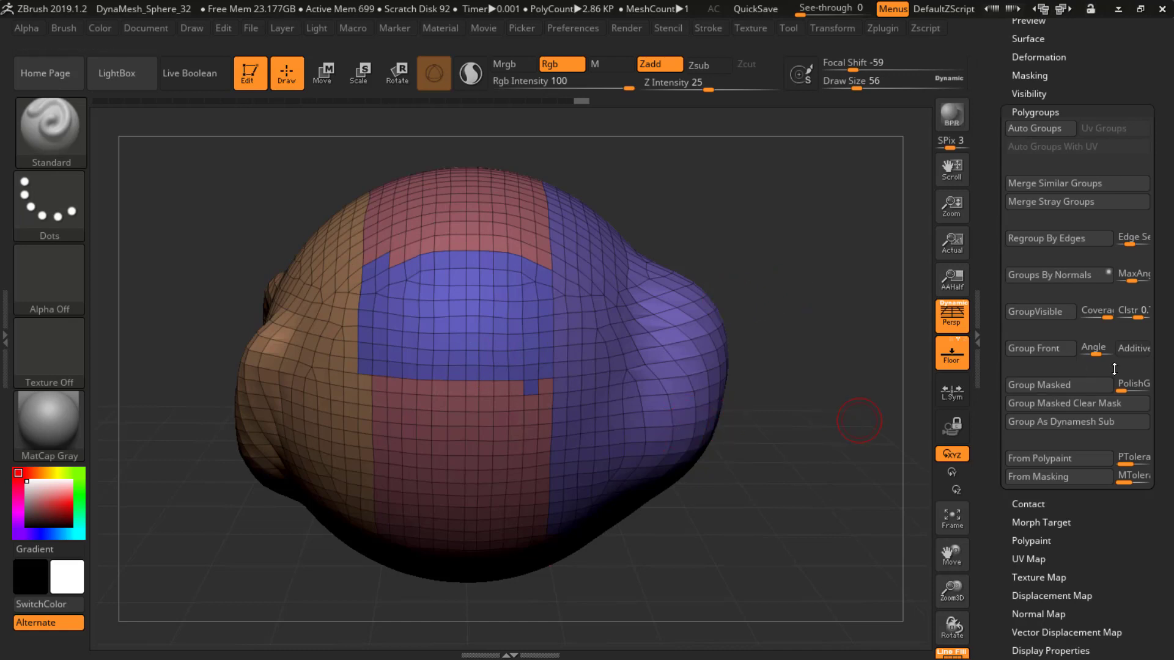
Enable the Polygroups option in UV Master alongside Symmetry and unwrap the sculpted sphere
drag(1163, 446, 1161, 287)
click(1033, 200)
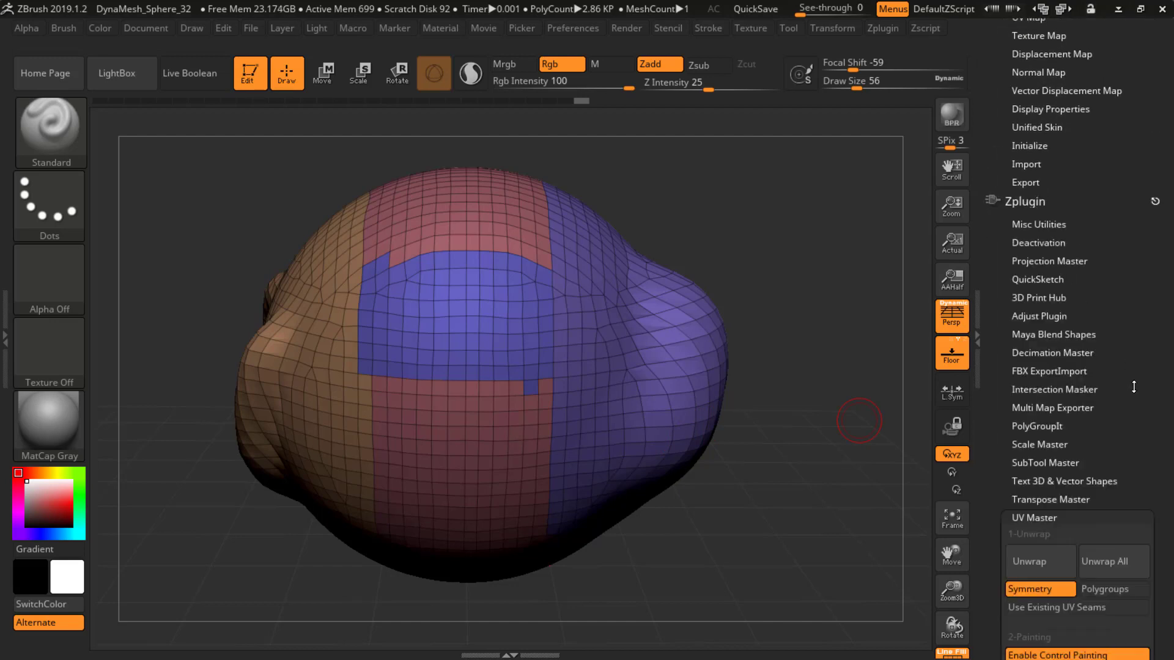
drag(1163, 459, 1158, 341)
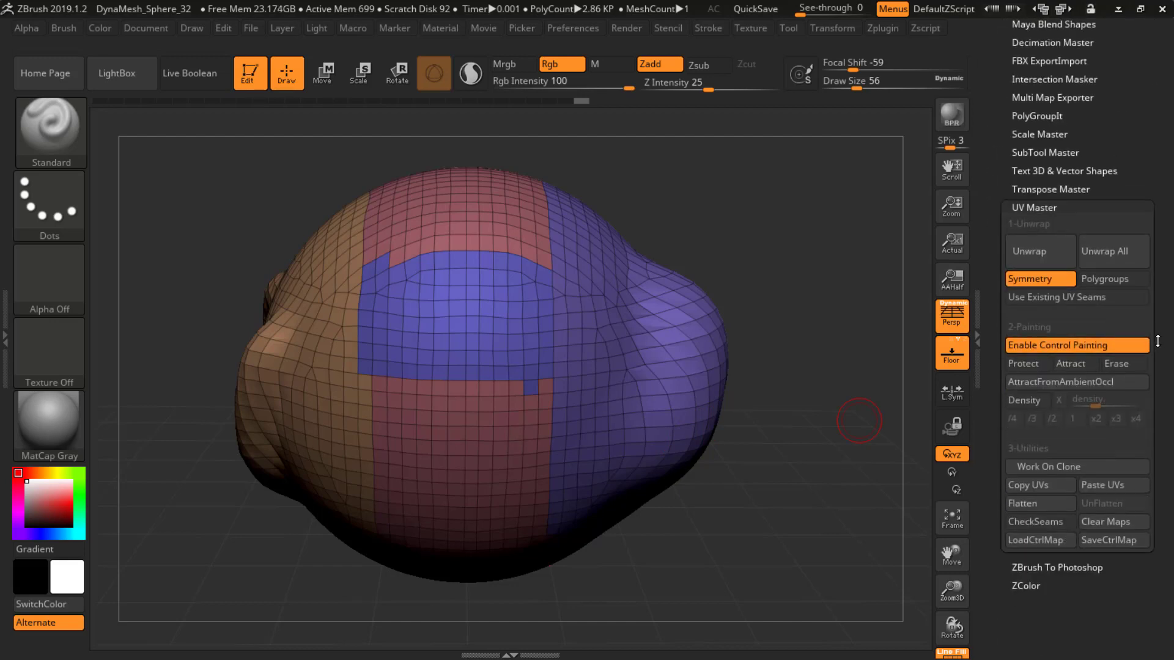
click(1108, 279)
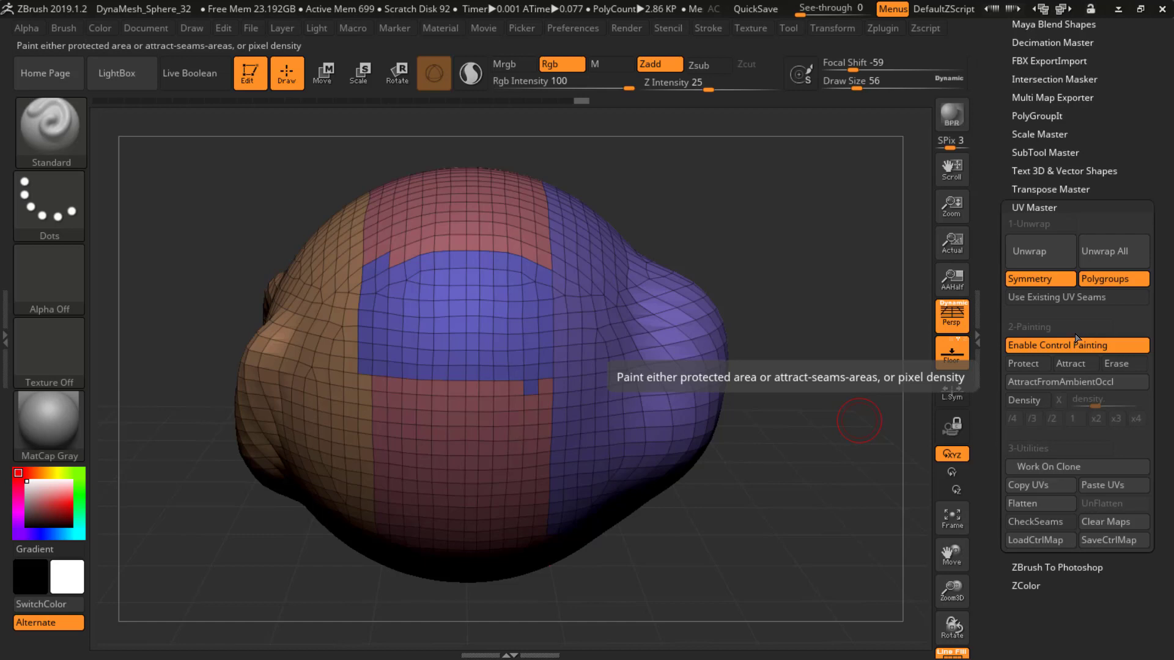
click(1027, 251)
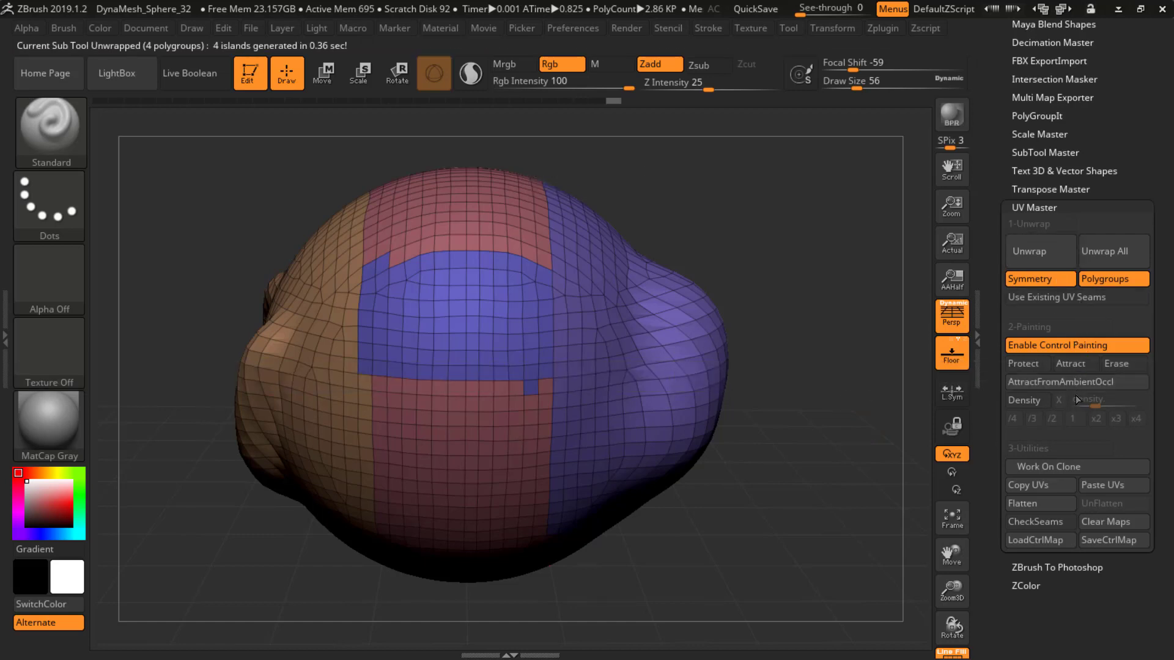
Flatten the UVs to examine the islands made from the polygroups, and return to the 3D model
click(1025, 504)
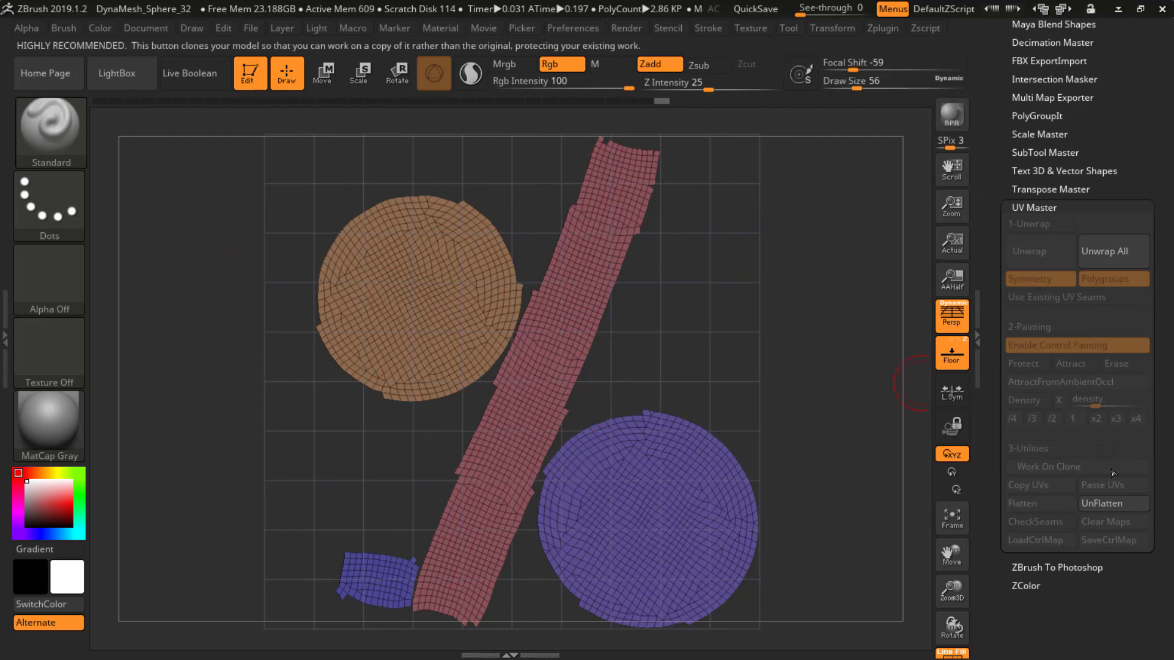
click(1099, 505)
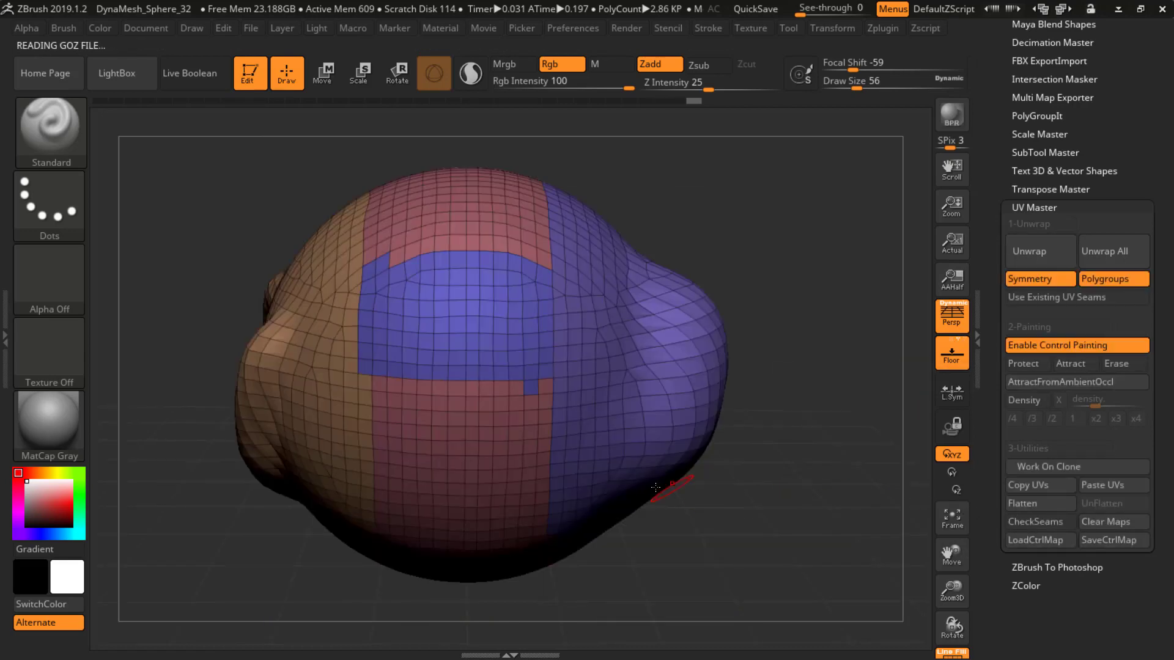
drag(779, 278, 572, 333)
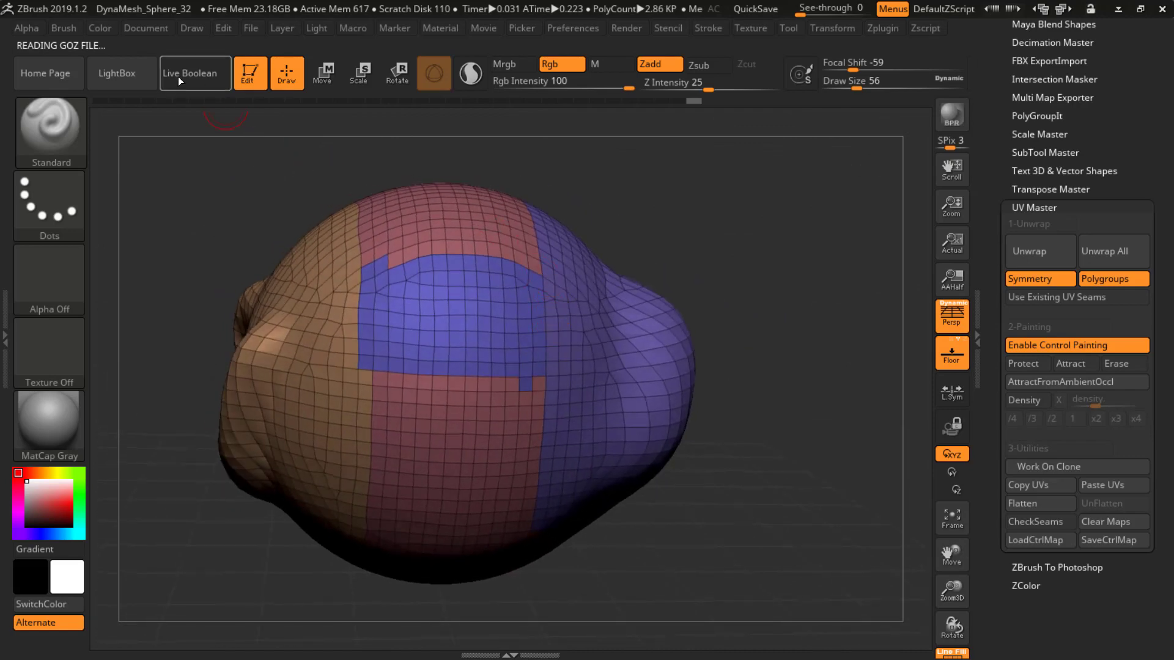
Load the DemoHead.ZPR project from the LightBox projects and inspect the head from the front
click(122, 74)
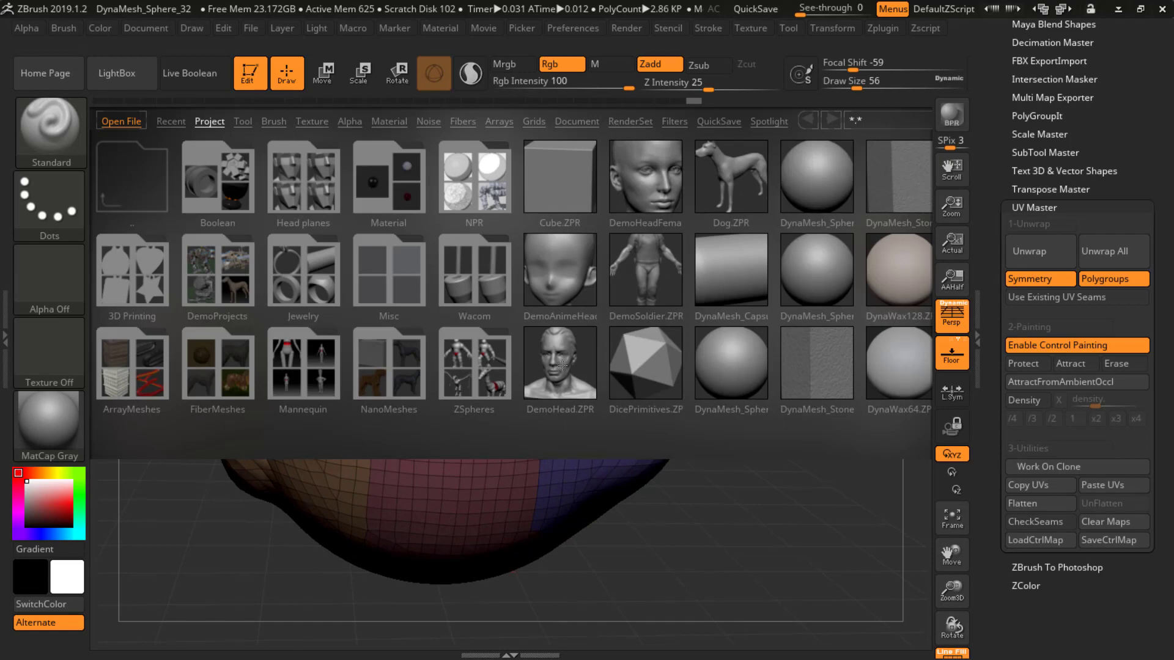
double_click(561, 369)
click(636, 407)
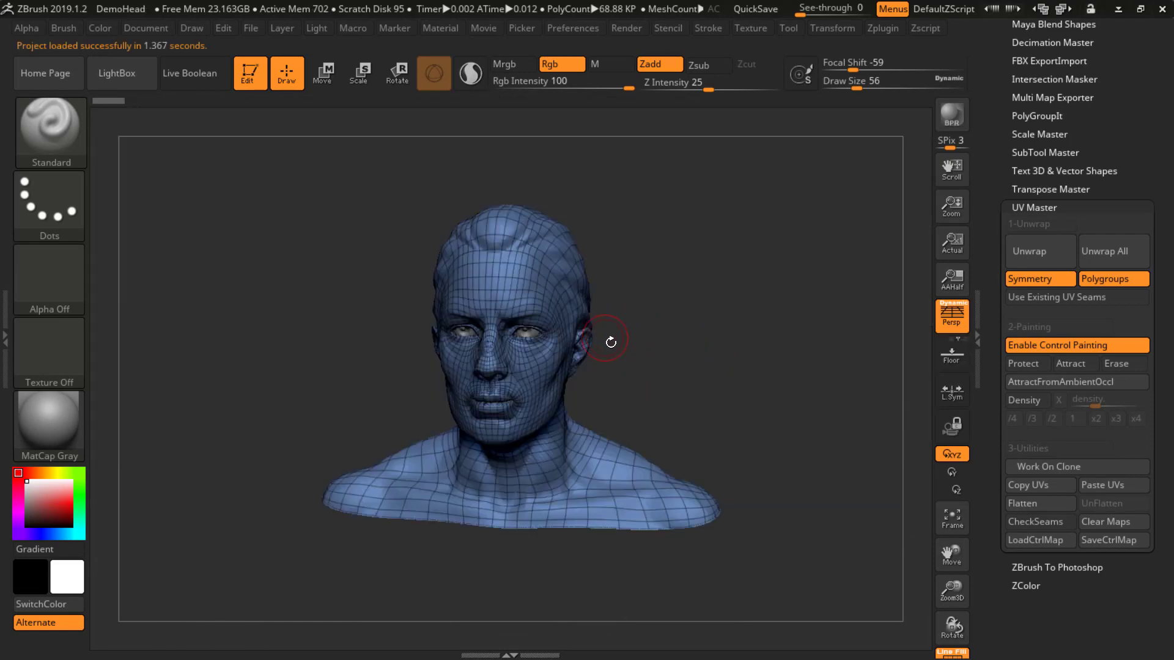
drag(631, 400, 658, 378)
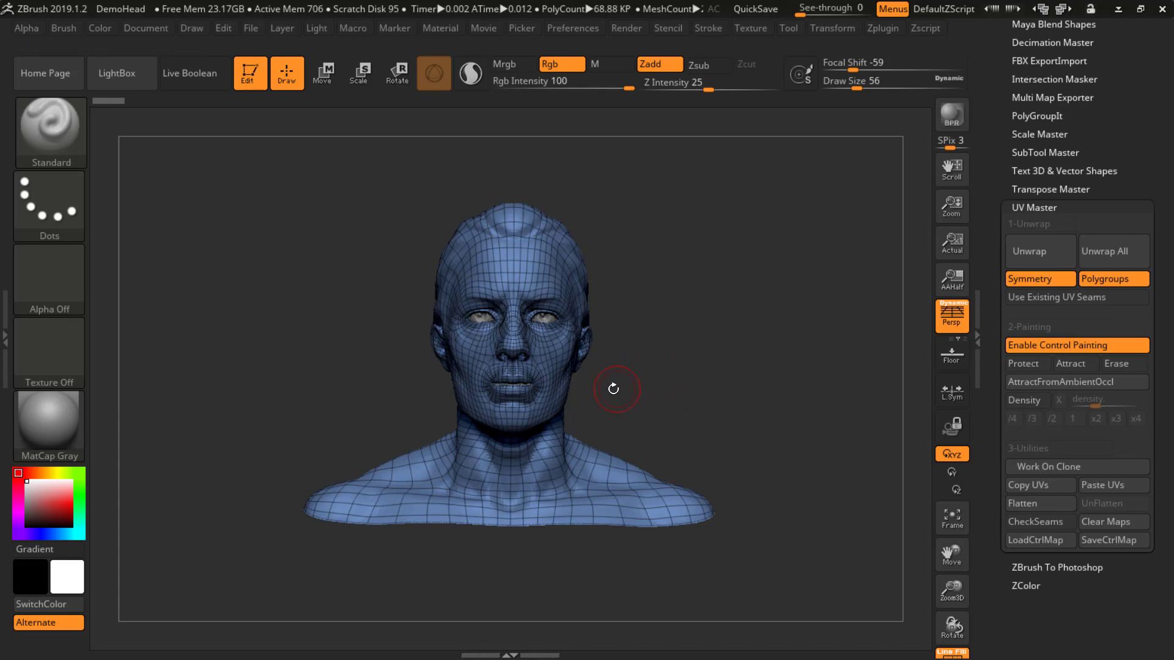
drag(688, 319, 599, 340)
click(117, 73)
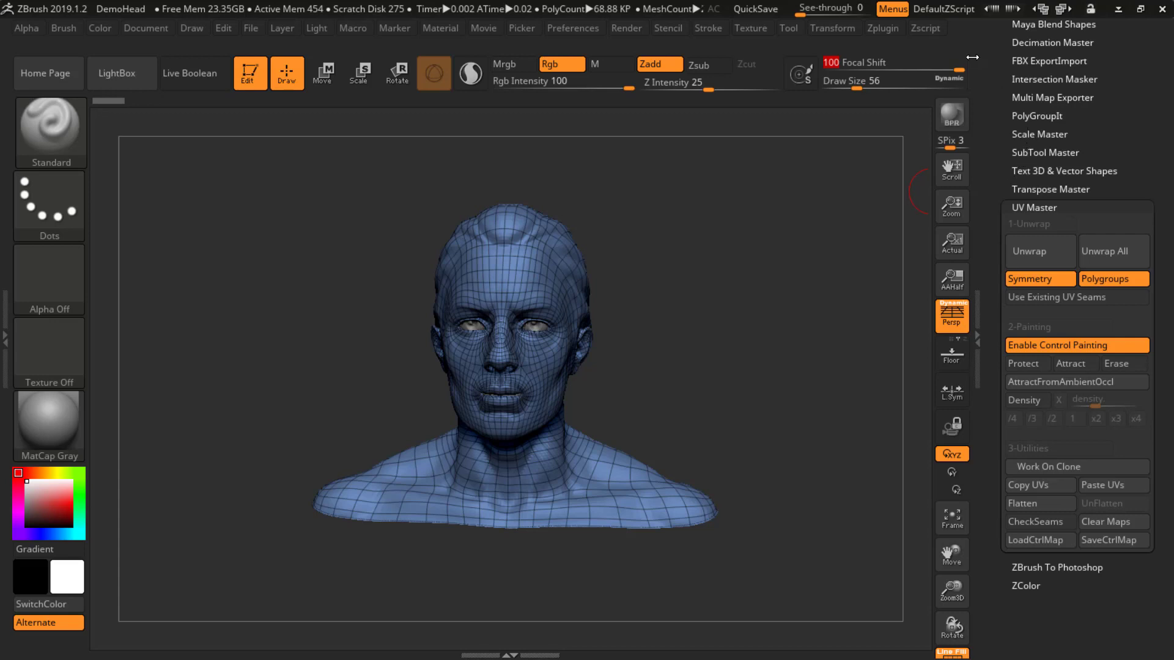
click(882, 30)
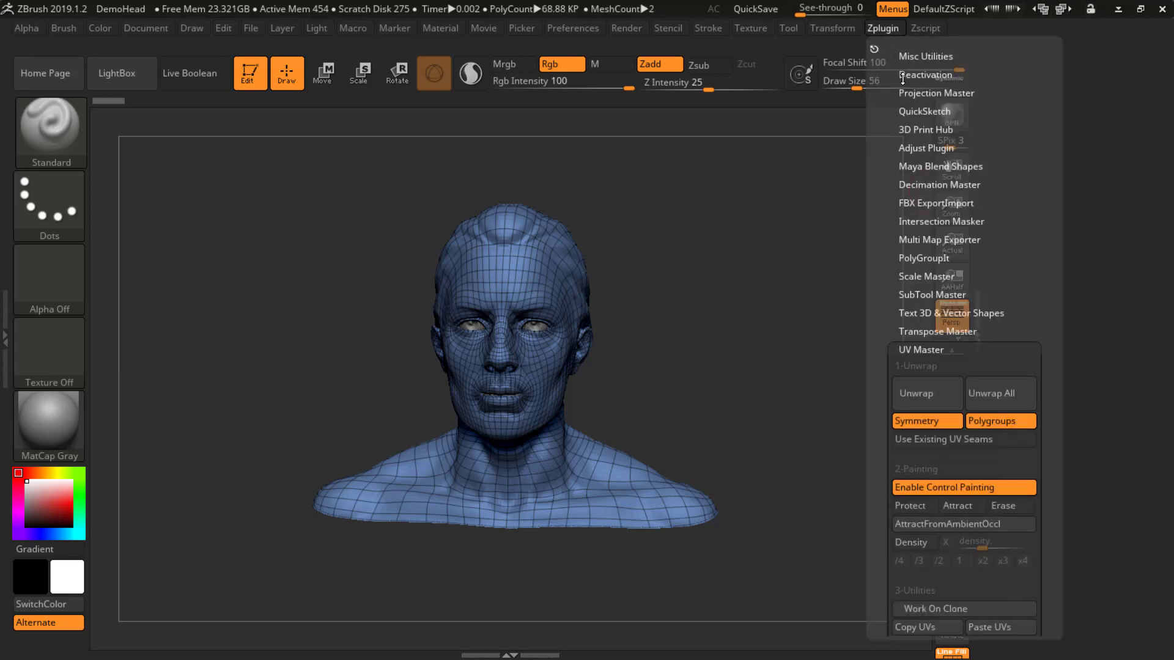
drag(1042, 291, 1029, 251)
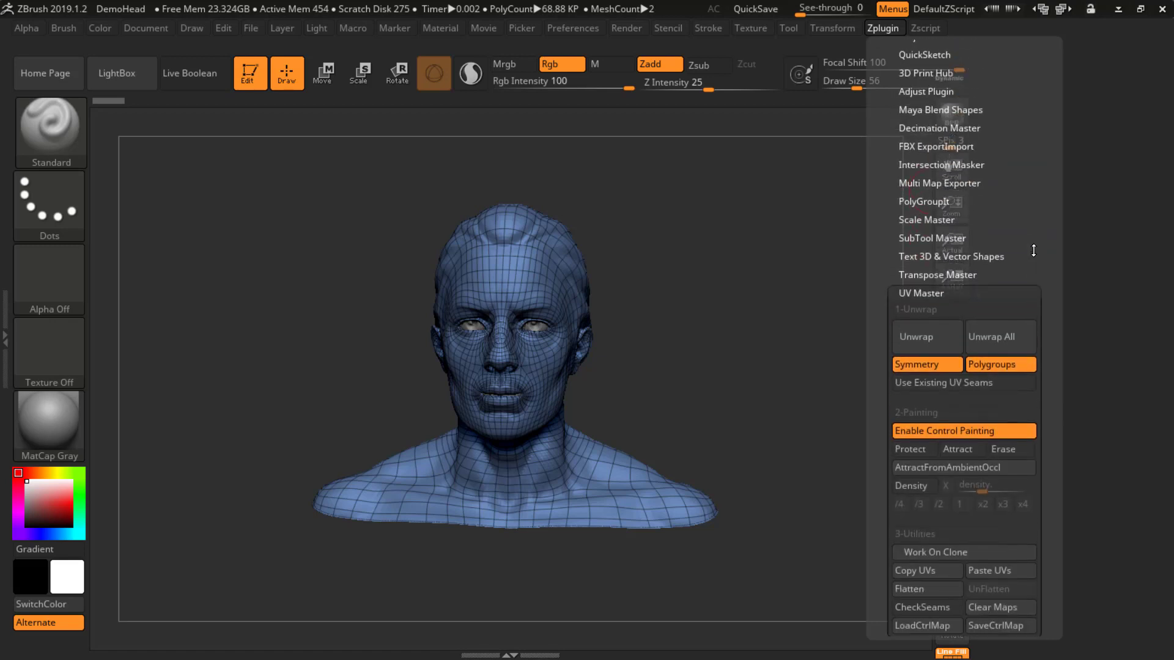
click(855, 34)
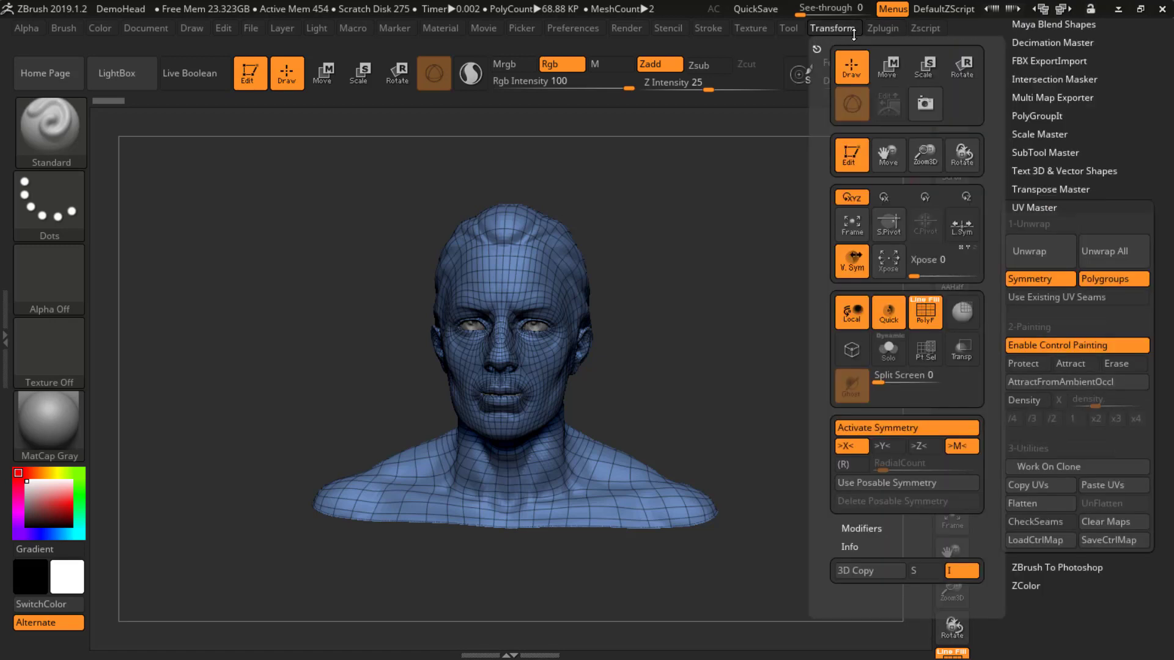
click(919, 31)
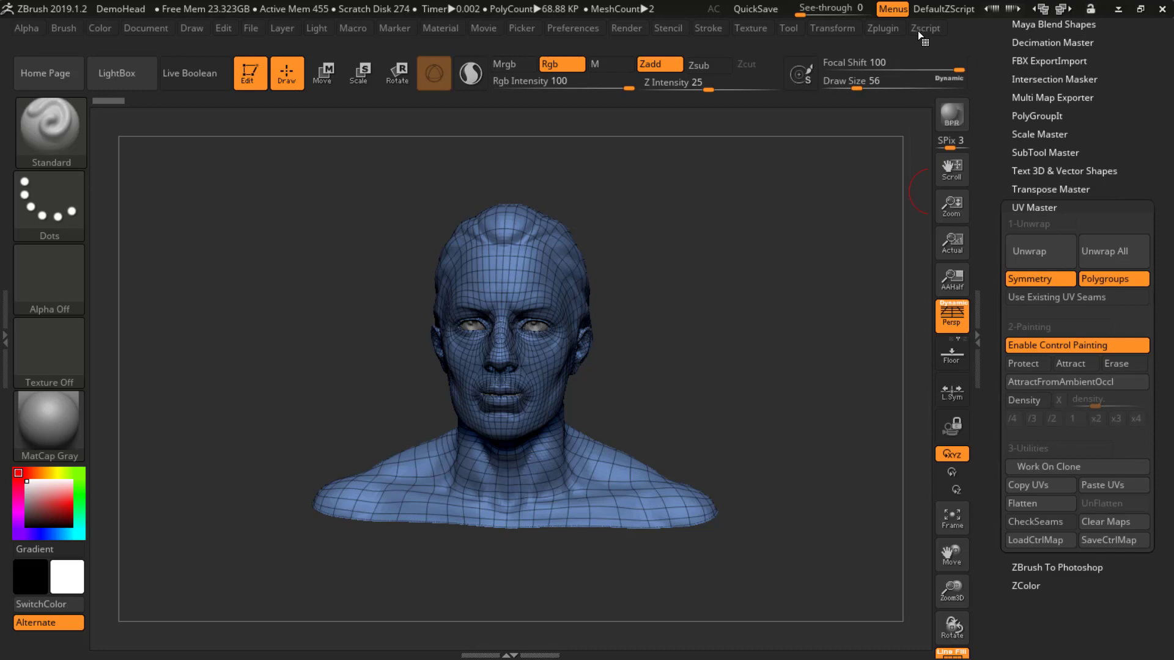
click(919, 30)
Load the DynaMesh_Sphere_32.ZPR project from the LightBox projects without saving the changes to the demo head
drag(1150, 116, 1123, 343)
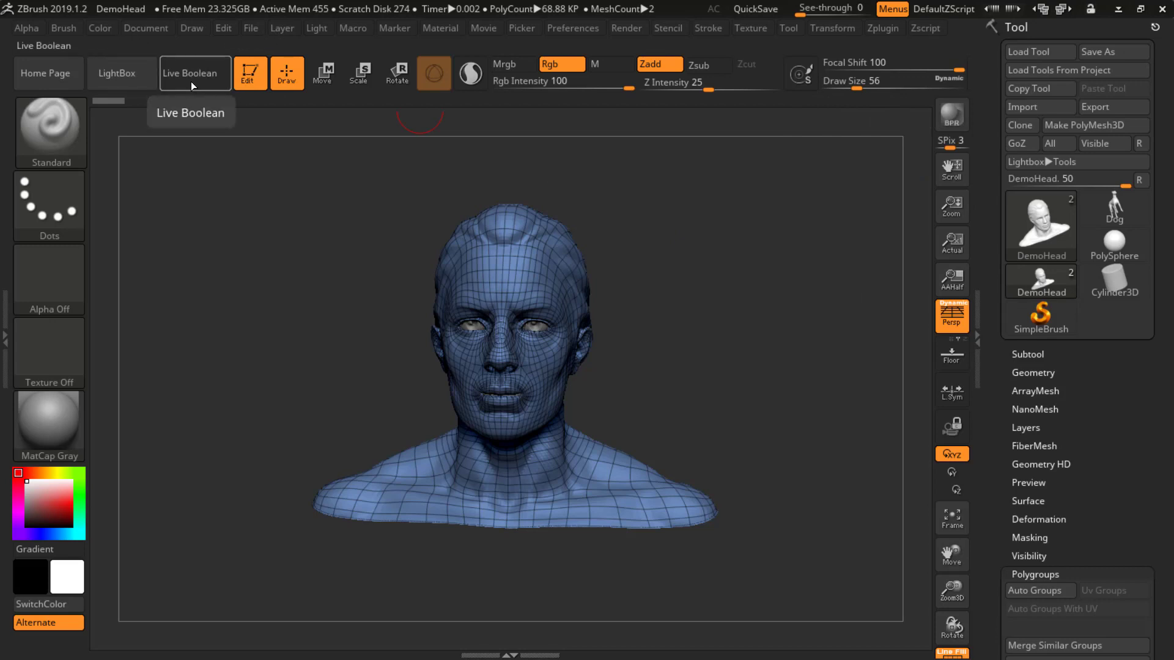
click(116, 72)
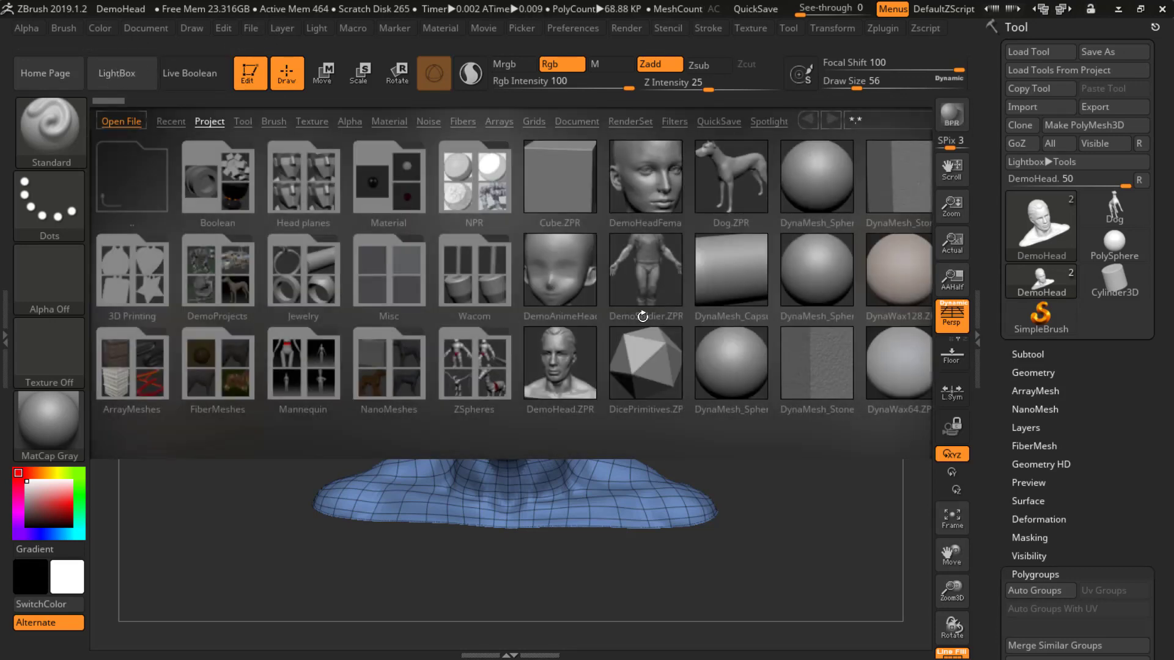
double_click(812, 191)
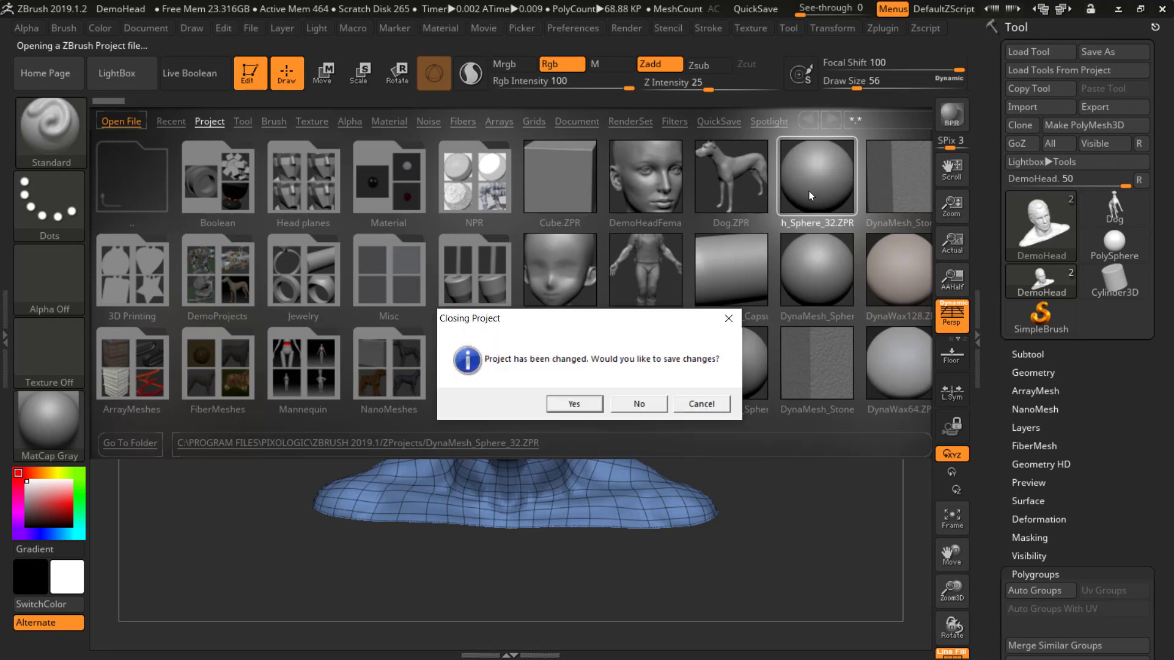
click(636, 401)
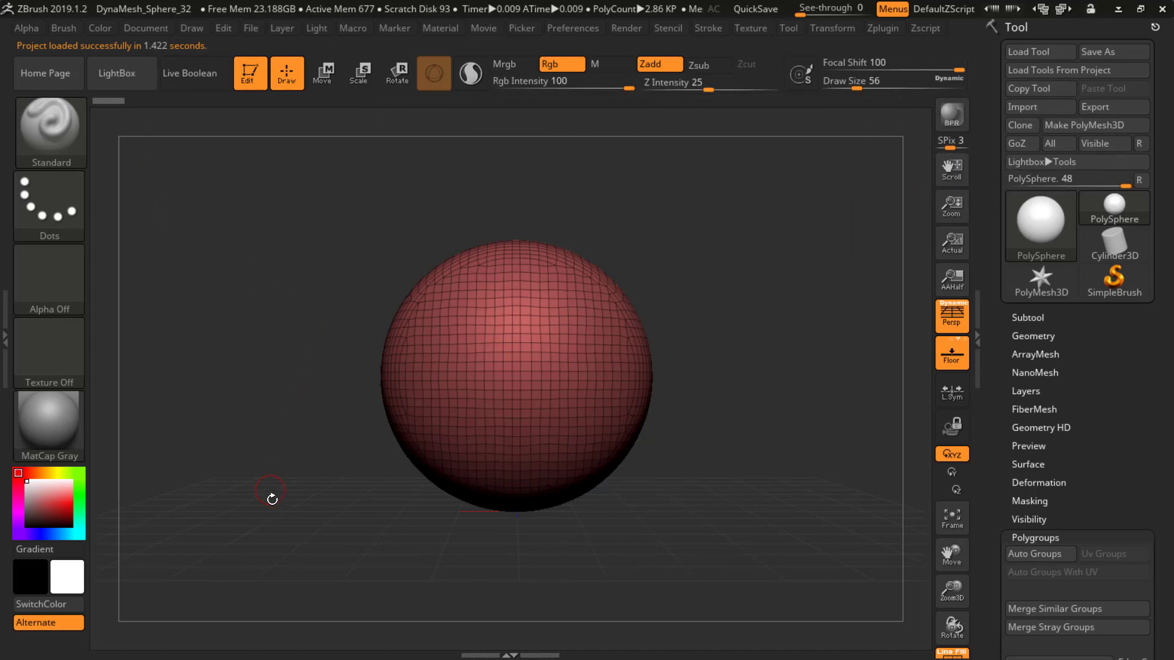
Switch to Maya and start a new scene without saving the current one
key(alt+Tab)
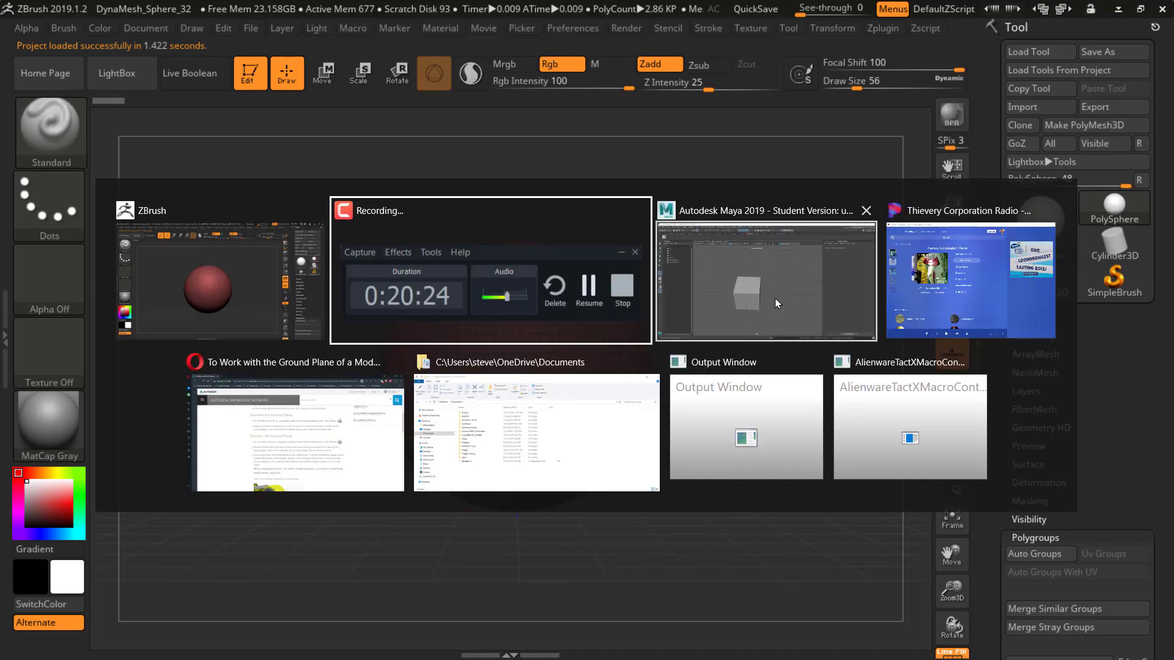
click(776, 272)
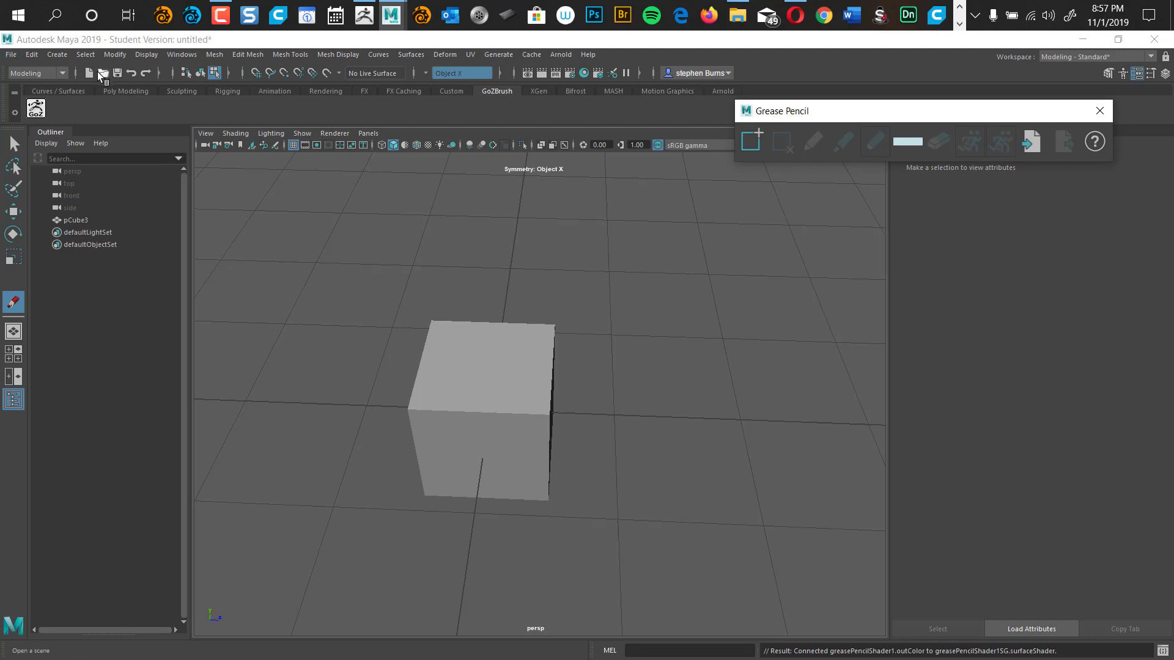
click(16, 55)
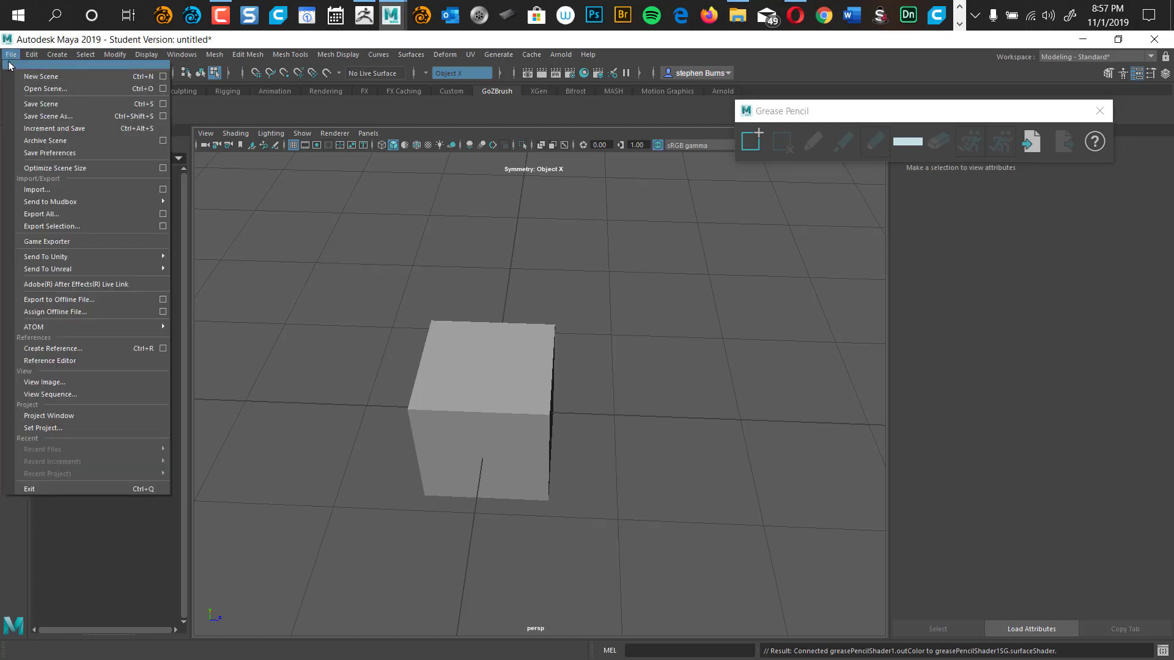
click(18, 76)
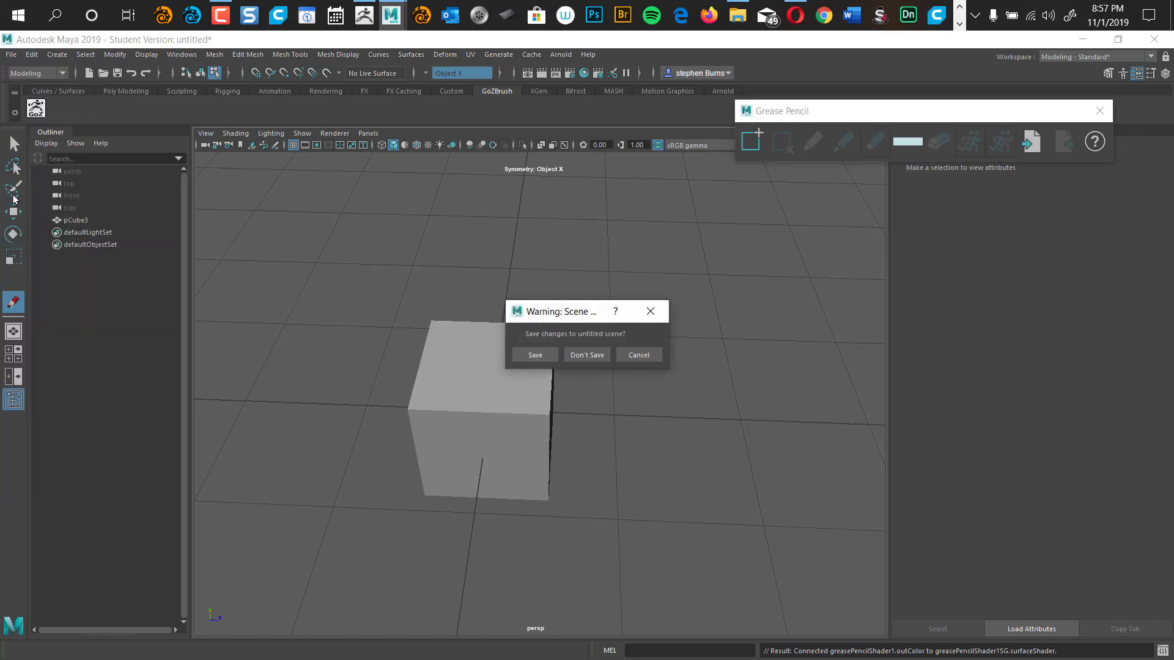
click(587, 354)
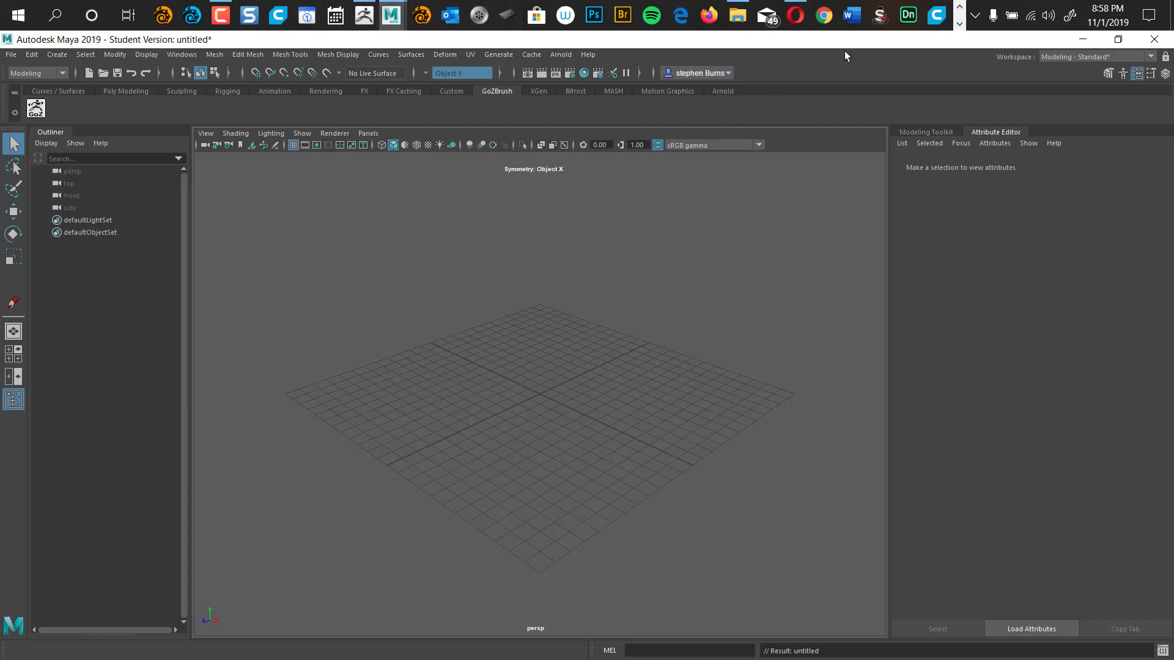
Switch back to ZBrush, examine the file formats offered for exporting the PolySphere mesh, and cancel the export
click(363, 17)
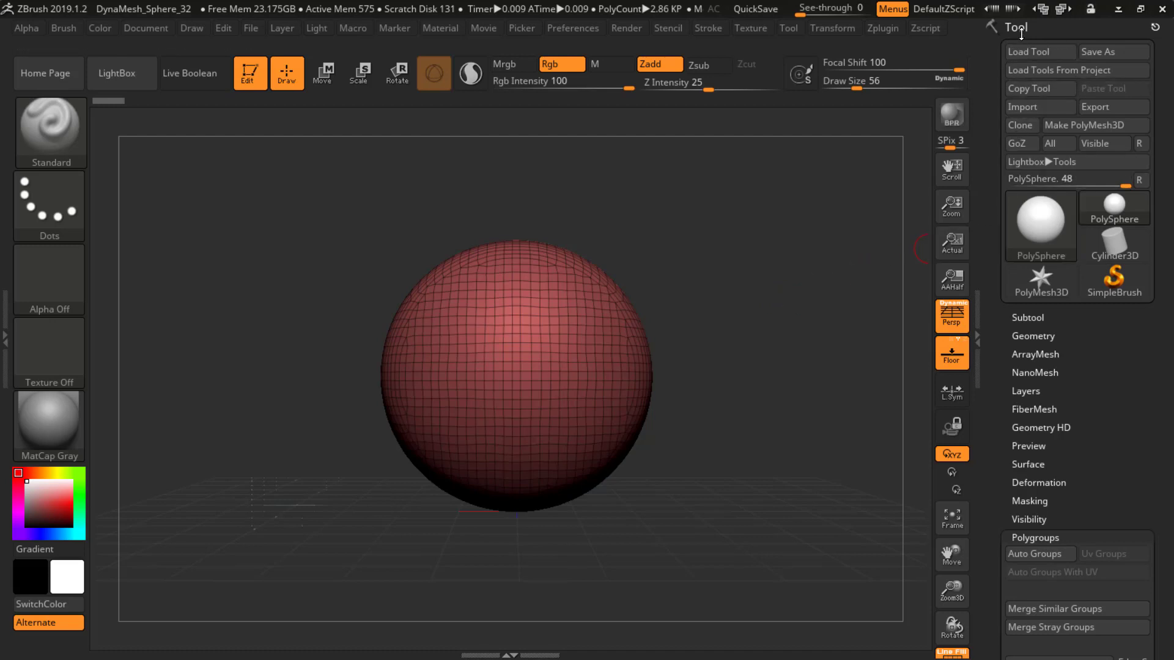
click(1017, 144)
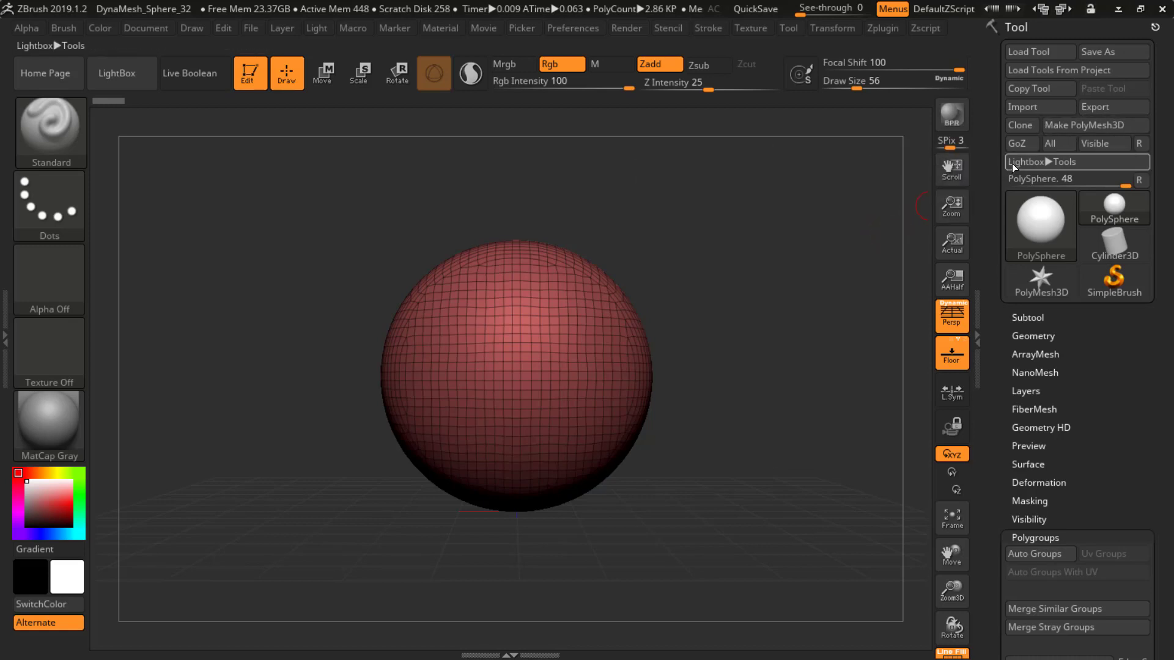
click(1102, 108)
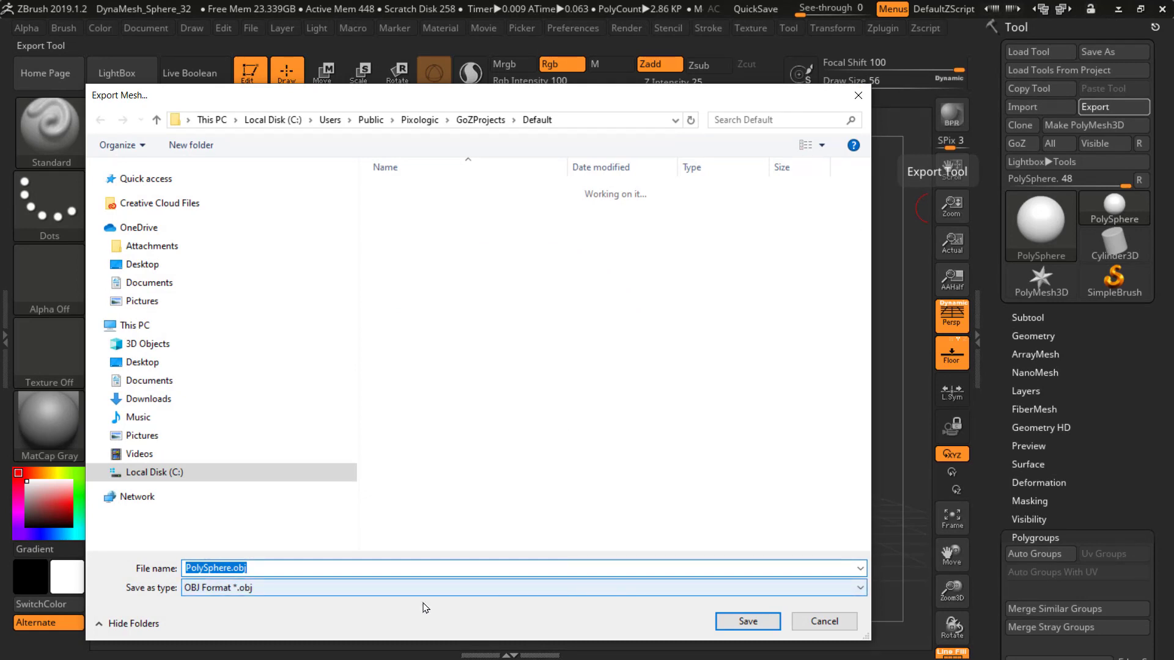
click(251, 593)
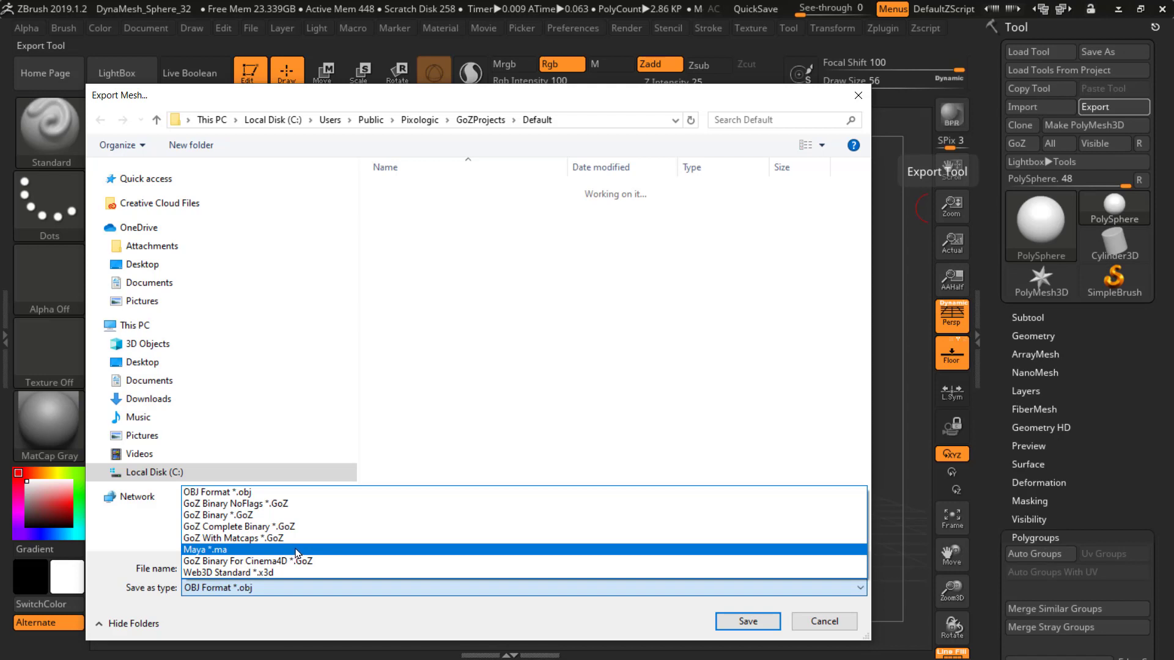
click(293, 497)
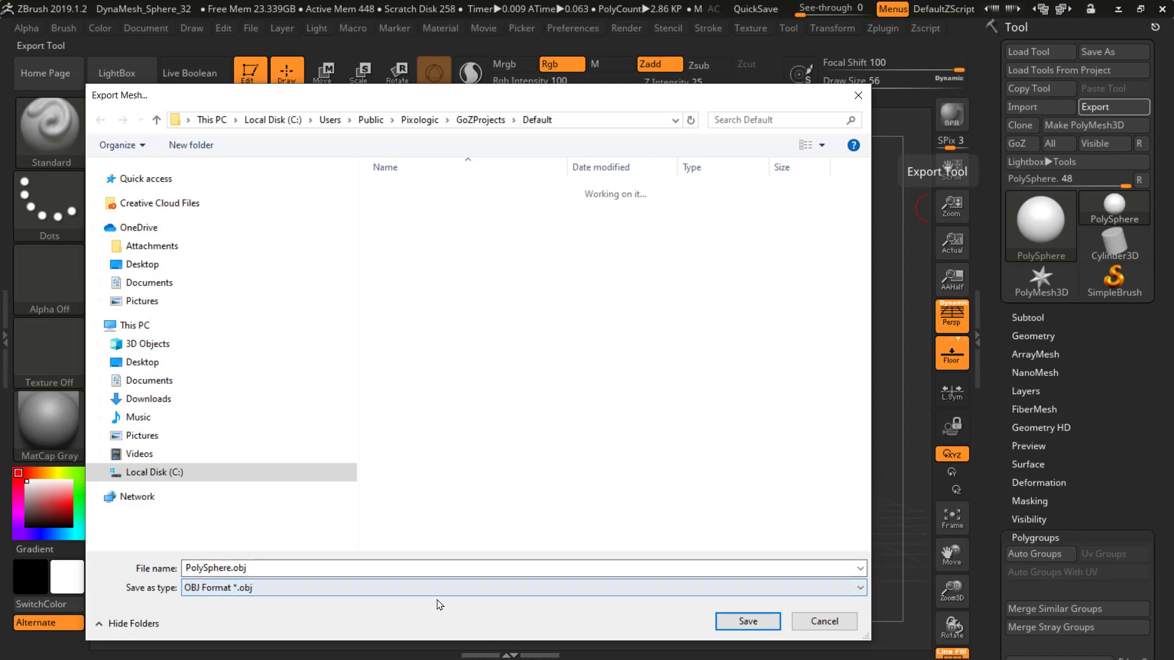
click(561, 569)
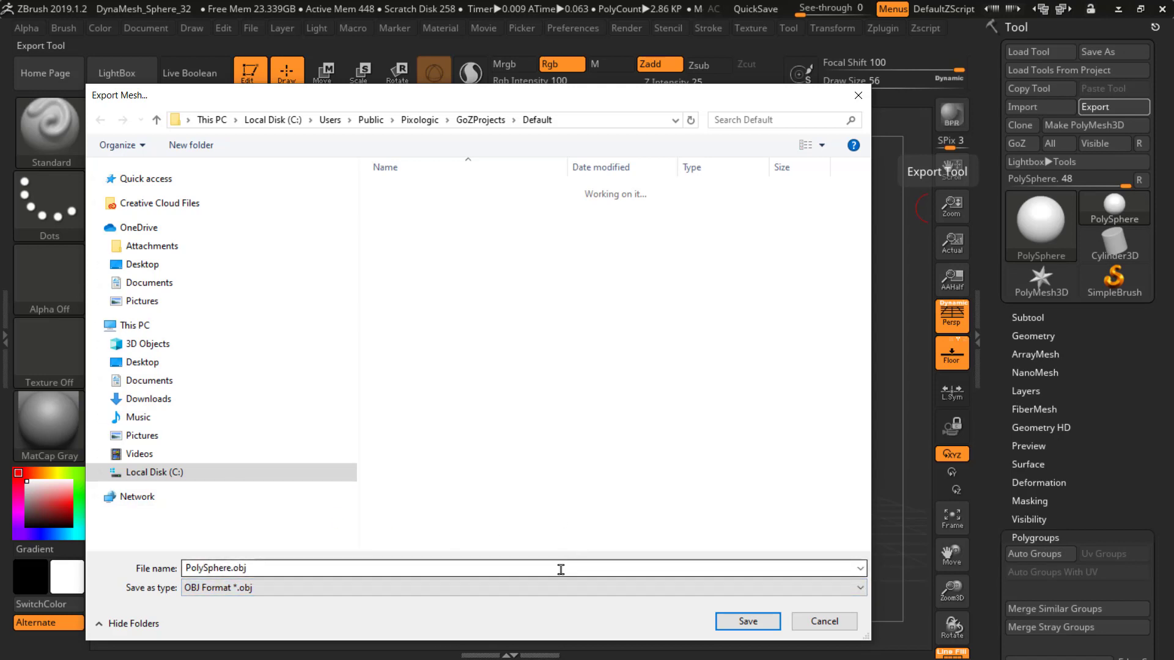
click(816, 622)
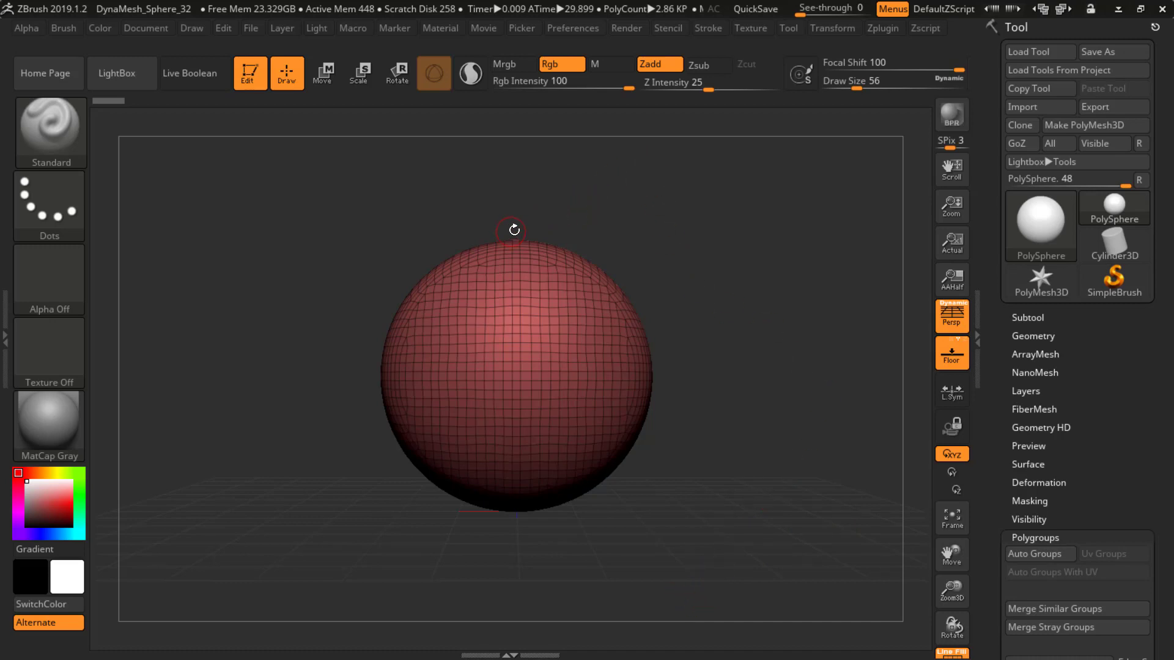
Try short symmetric Standard brush strokes on the upper front of the sphere with the draw size enlarged to 156
drag(519, 215, 648, 181)
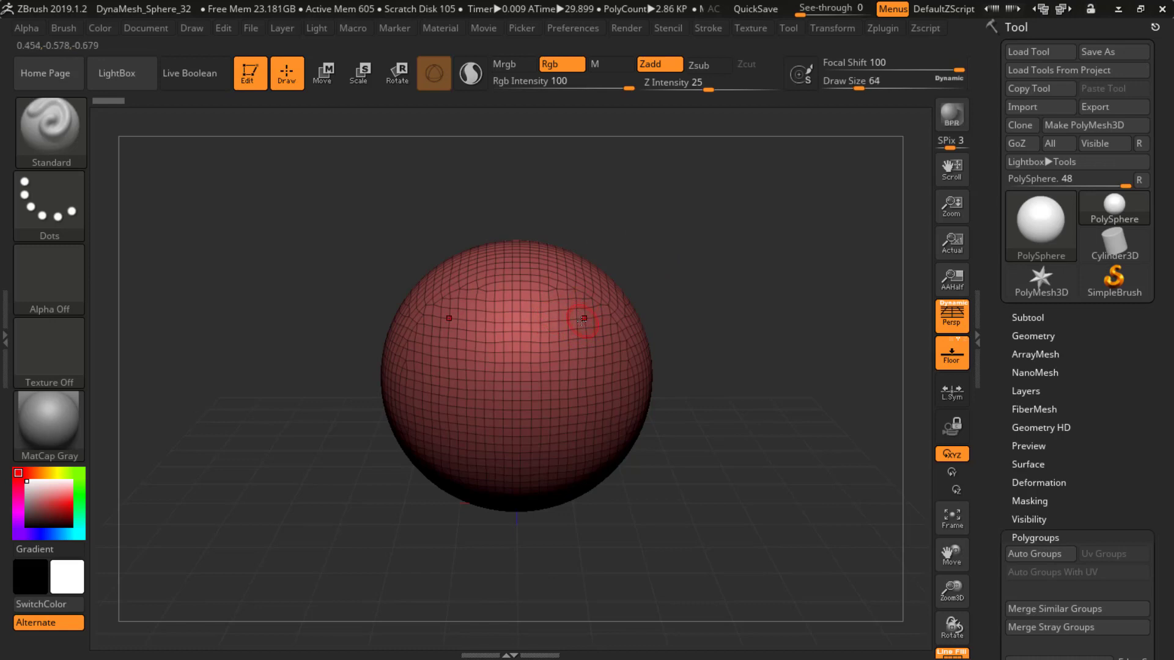
key(bracketright)
key(bracketright)
key(bracketright)
mouse_move(581, 331)
mouse_down()
mouse_move(572, 352)
mouse_move(590, 322)
mouse_up()
drag(591, 381, 591, 350)
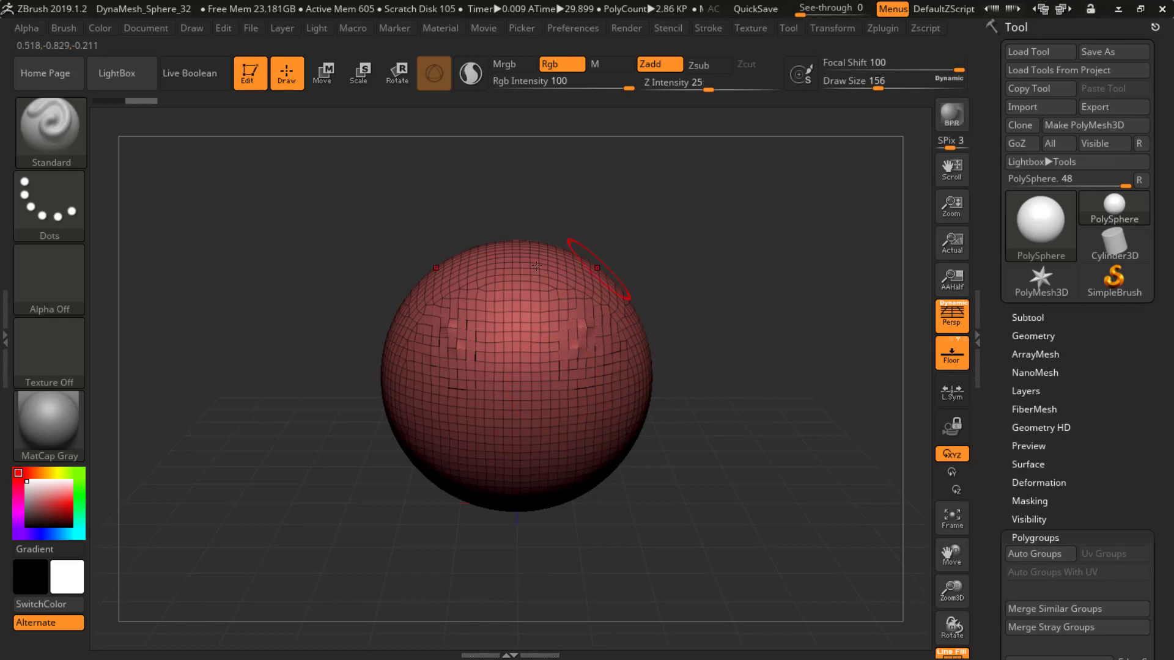
key(ctrl+z)
key(ctrl+z)
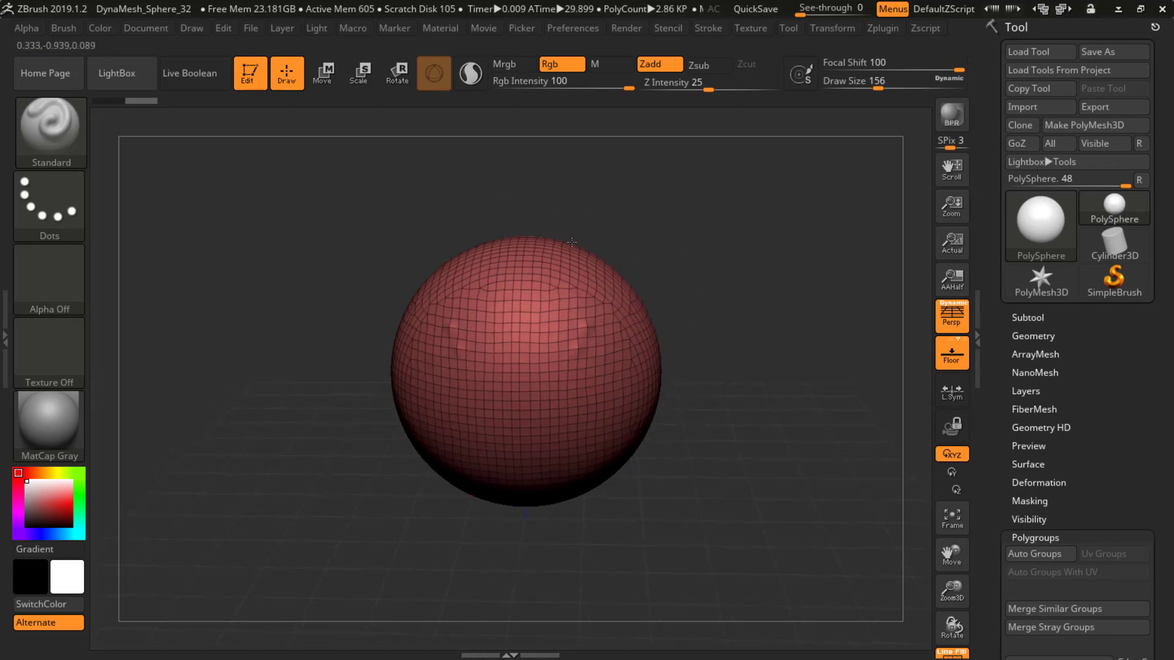
Set Draw Size 245, Rgb Intensity 42 and Focal Shift -40, and sculpt large symmetric bulges on both sides of the sphere
key(space)
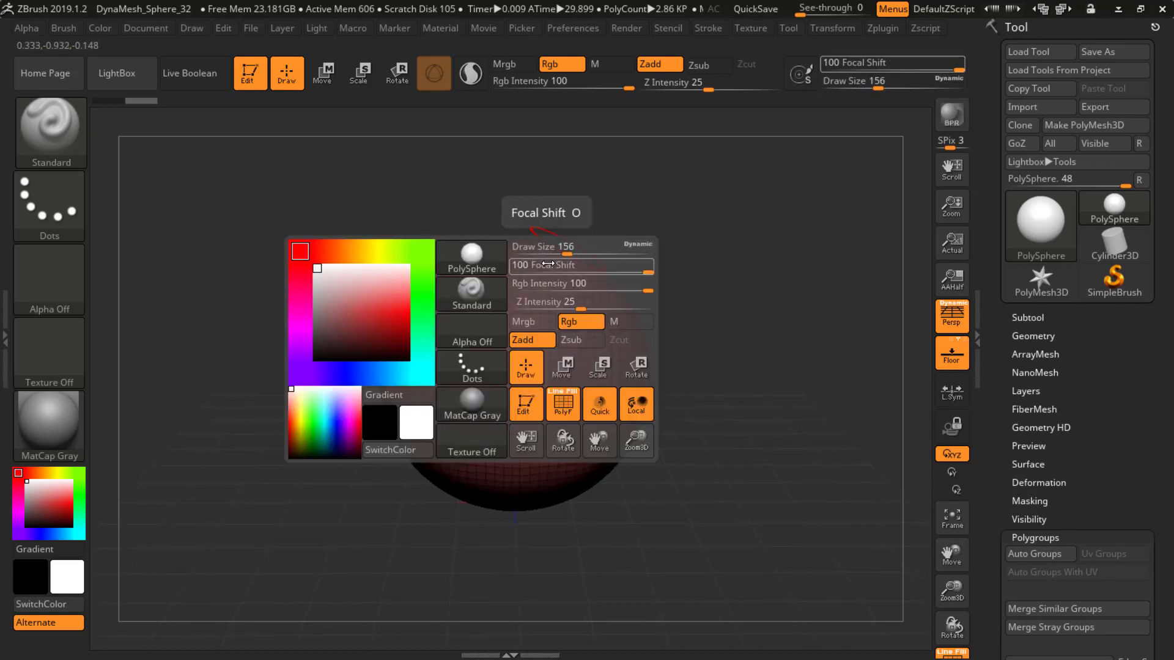
drag(563, 252, 580, 255)
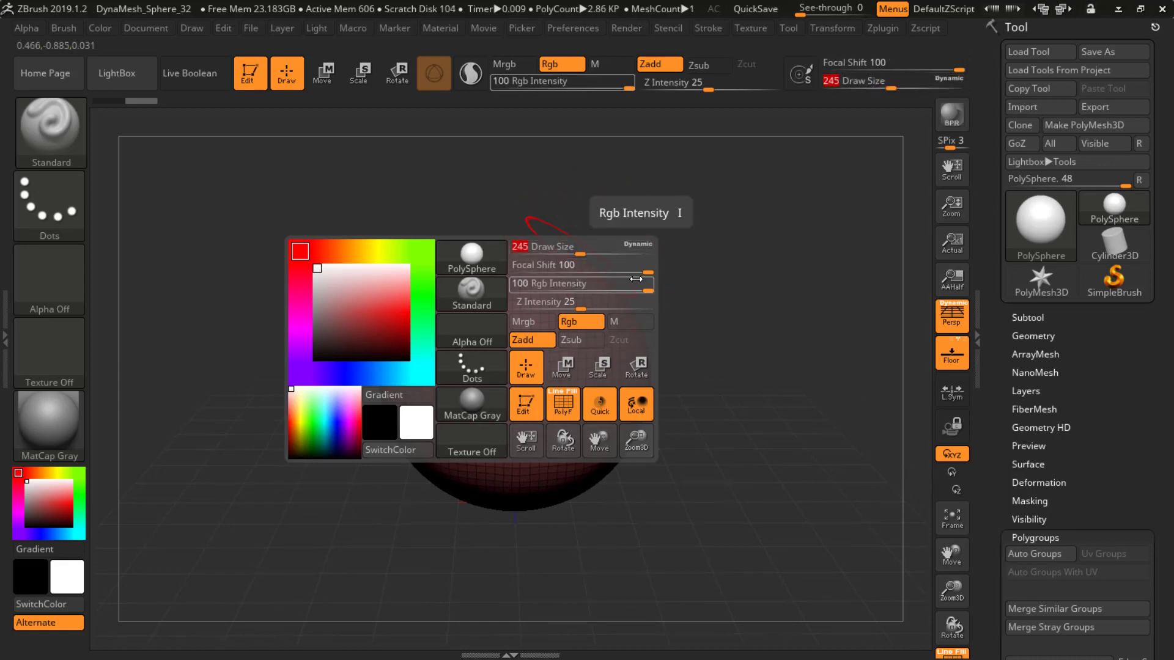
drag(642, 283, 601, 277)
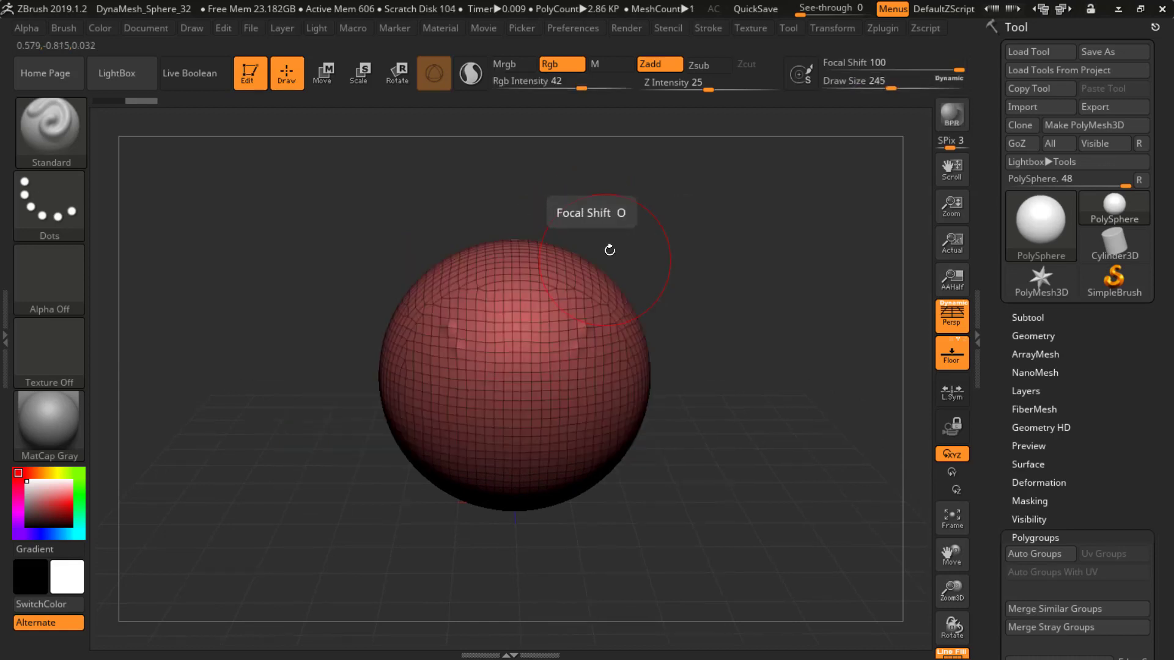
key(space)
mouse_move(682, 261)
mouse_down()
mouse_move(576, 261)
mouse_move(590, 261)
mouse_move(553, 318)
mouse_move(593, 321)
mouse_move(616, 351)
mouse_move(590, 330)
mouse_move(691, 380)
mouse_up()
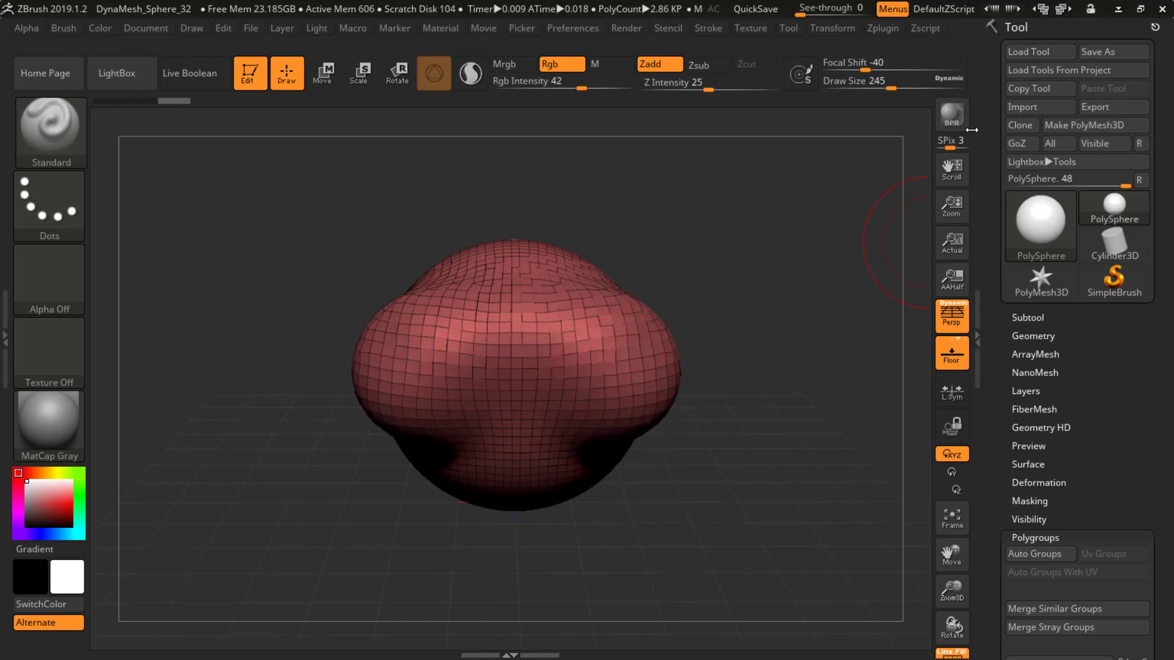
Send the sculpted PolySphere to Maya with GoZ, switch to Maya and frame the mesh in the perspective view
click(1025, 145)
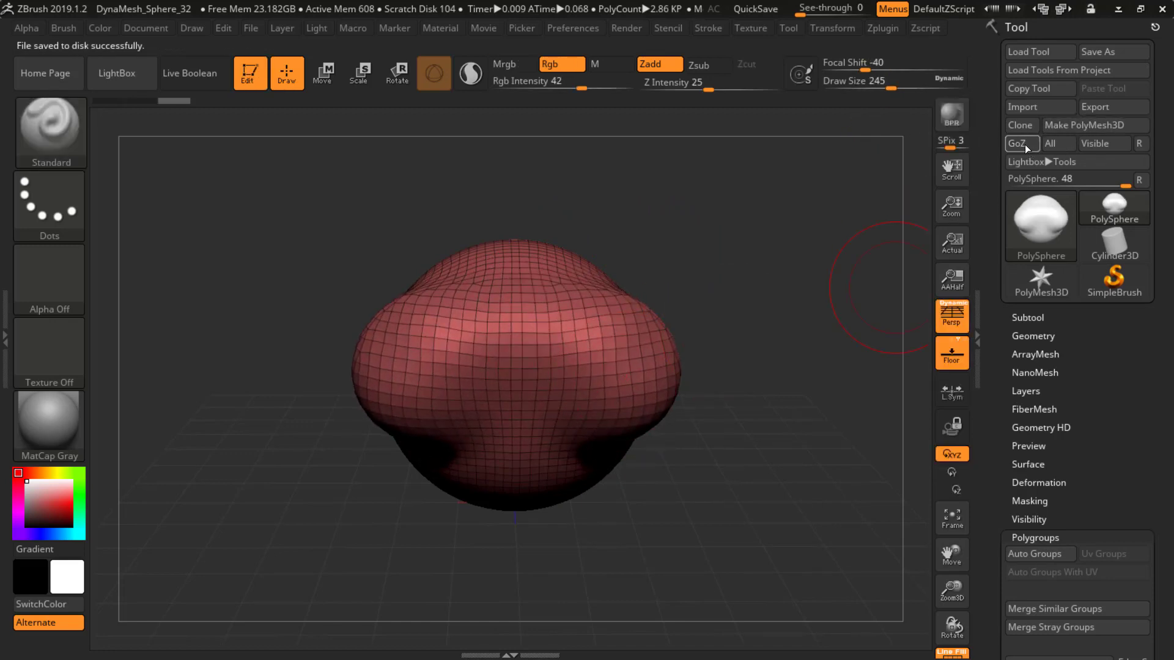
key(alt+Tab)
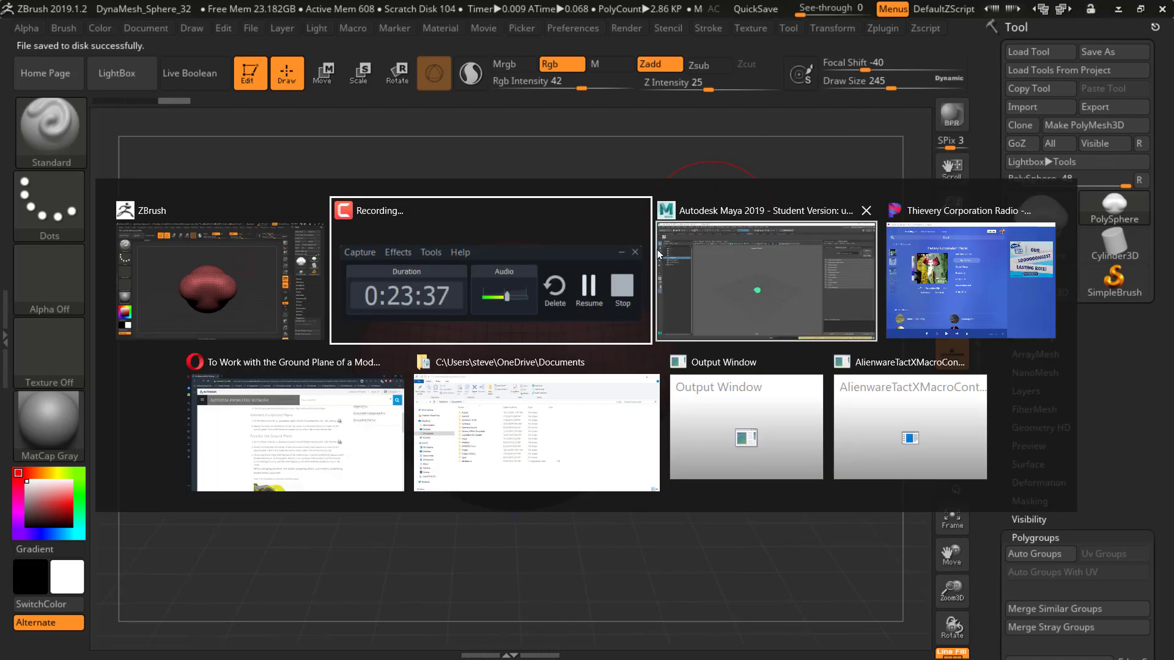
click(715, 287)
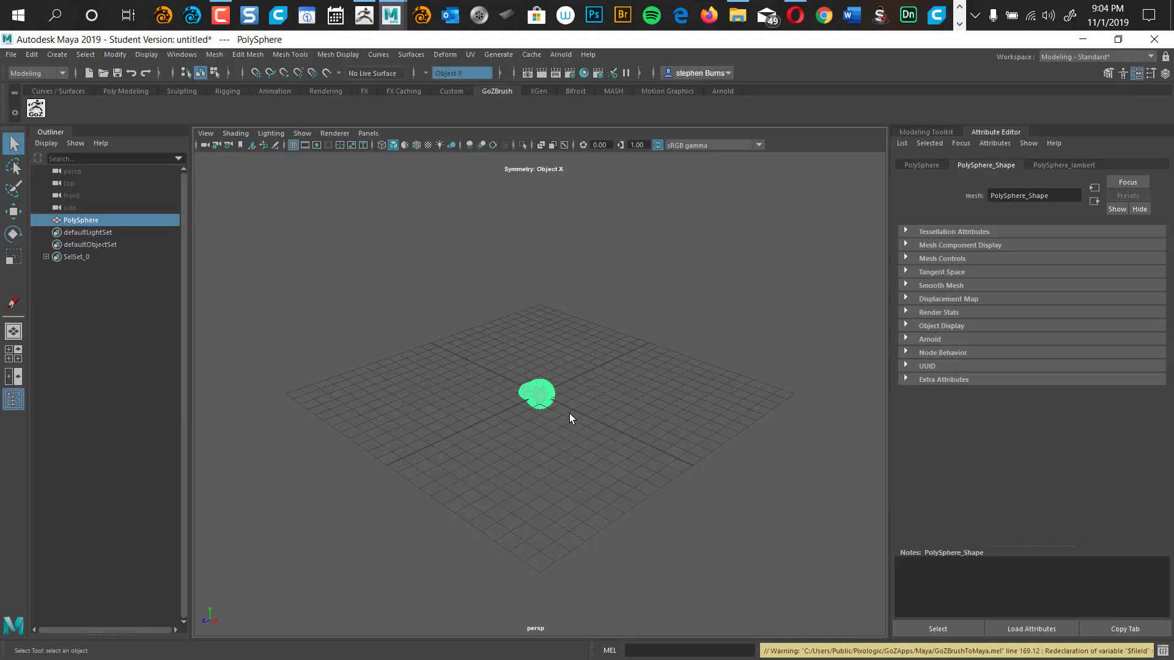
key(f)
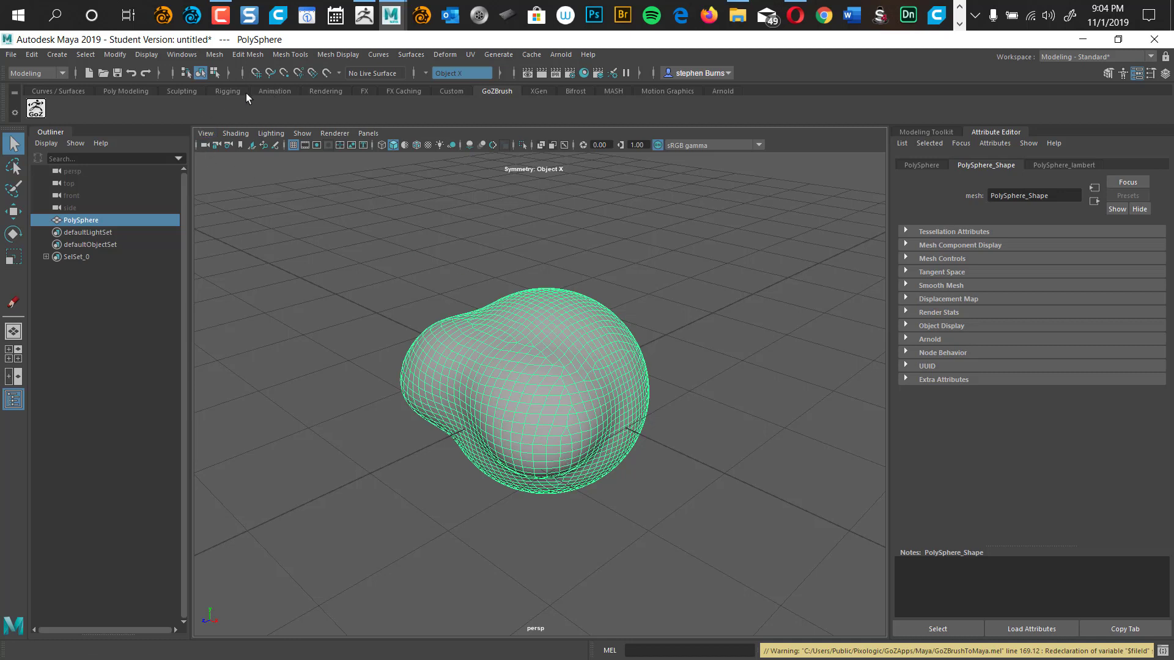
Browse Maya's poly modeling and sculpting tools and try the Sculpt Tool on the PolySphere mesh
click(123, 92)
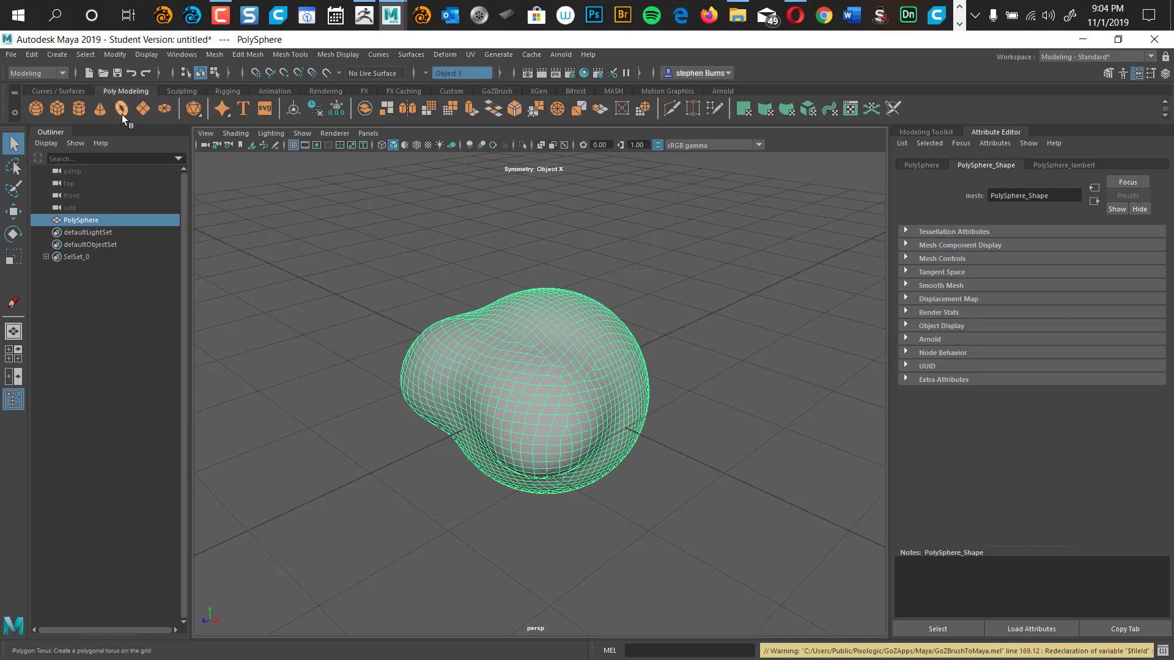
click(195, 92)
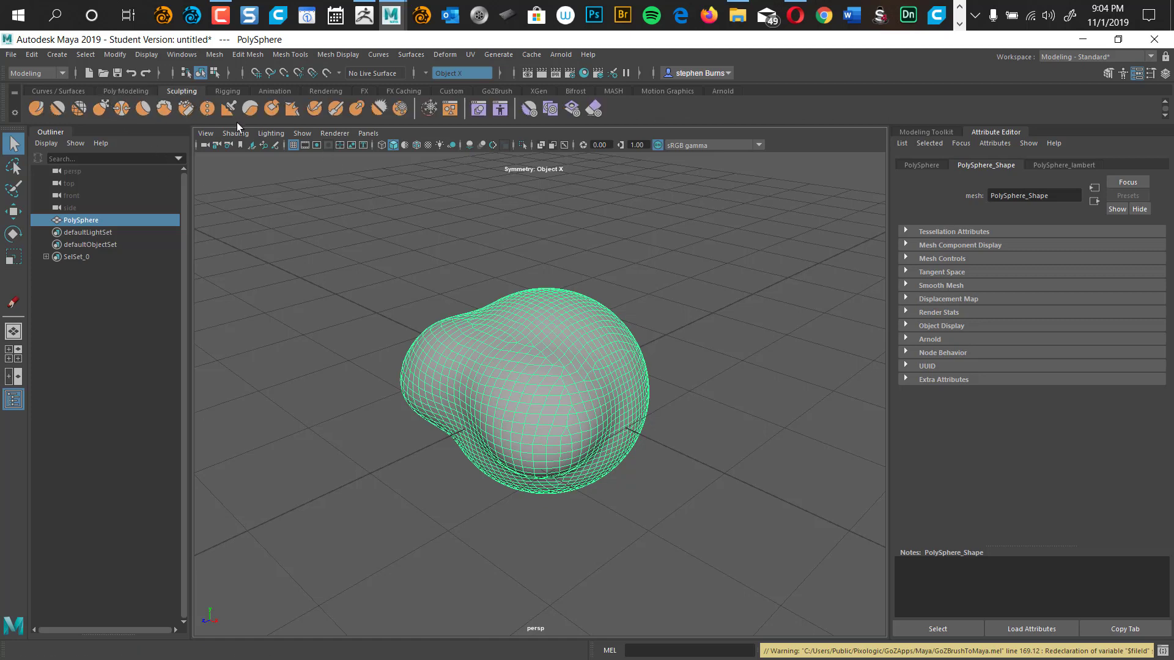
click(38, 110)
click(526, 306)
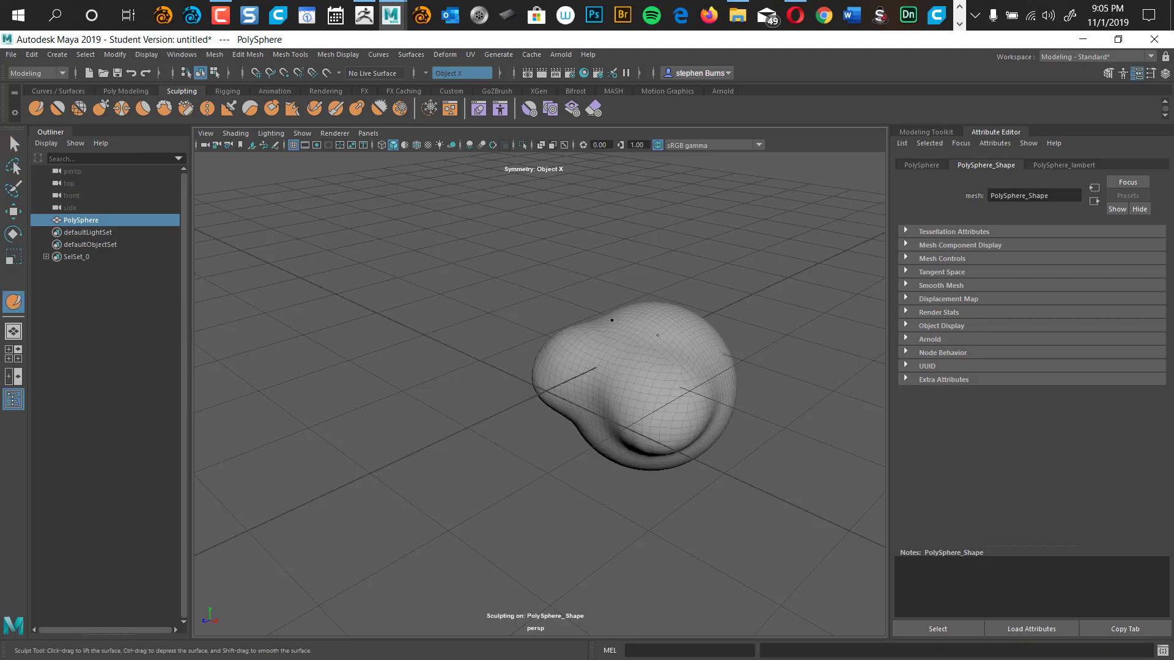
click(657, 334)
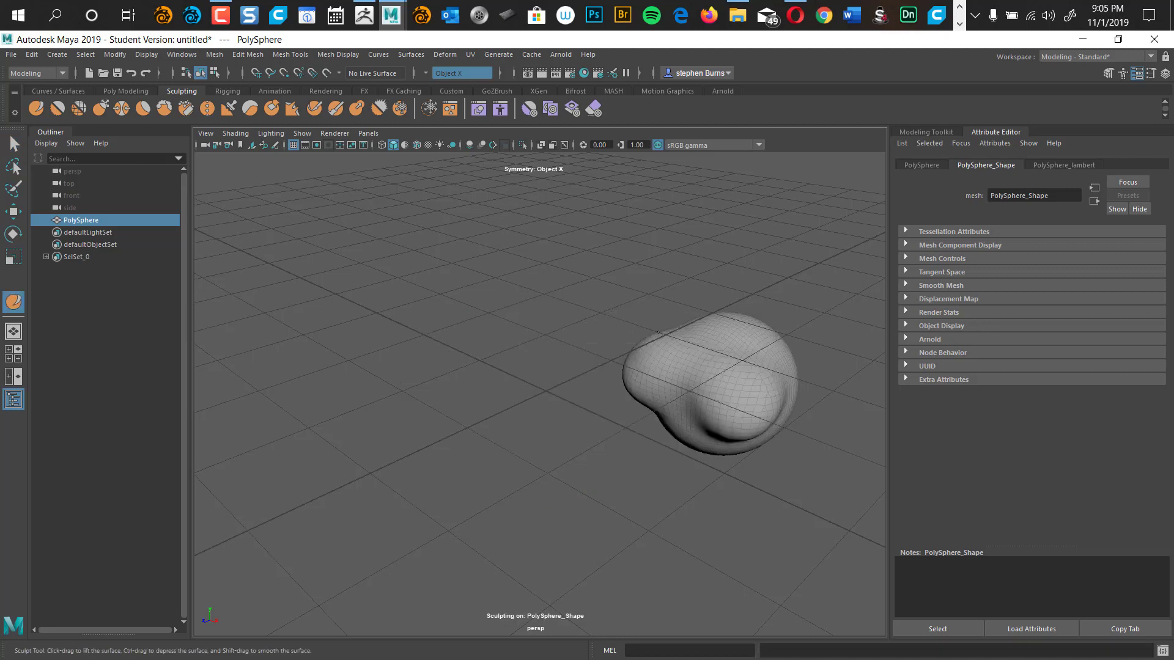
Activate the Grab Tool and undo the recent changes to the PolySphere
click(101, 108)
key(ctrl+z)
key(ctrl+z)
key(ctrl+z)
key(ctrl+z)
key(ctrl+z)
key(ctrl+z)
key(ctrl+z)
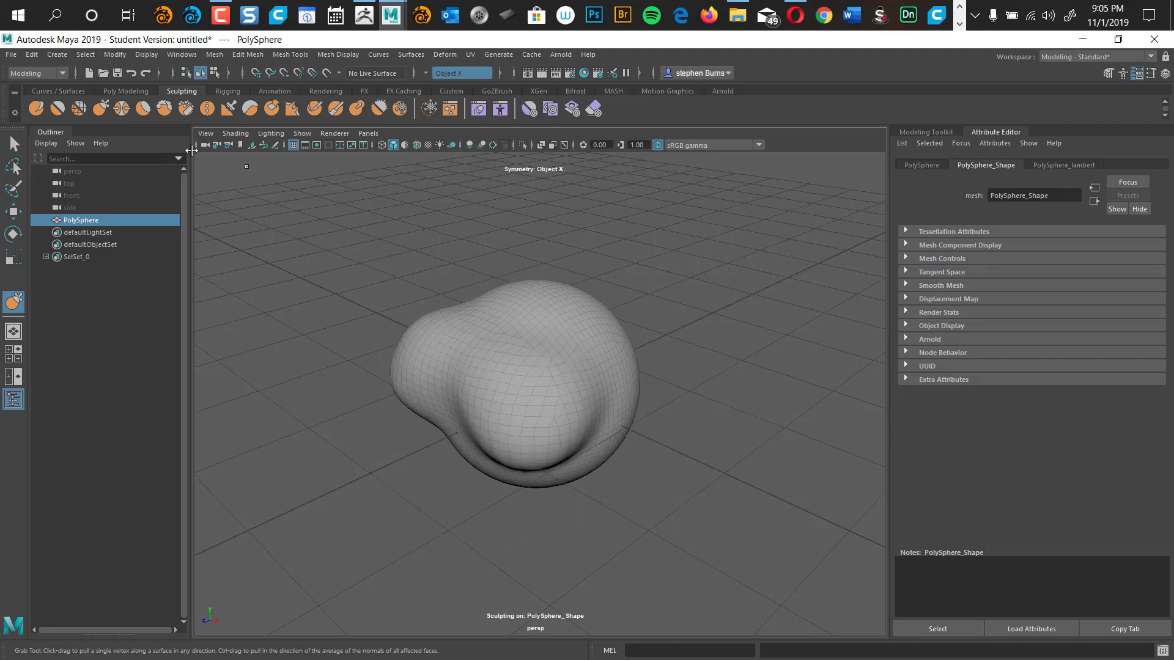
Activate the Flatten Tool, view the mesh from another angle, and send the PolySphere back to ZBrush with GoZ
click(143, 109)
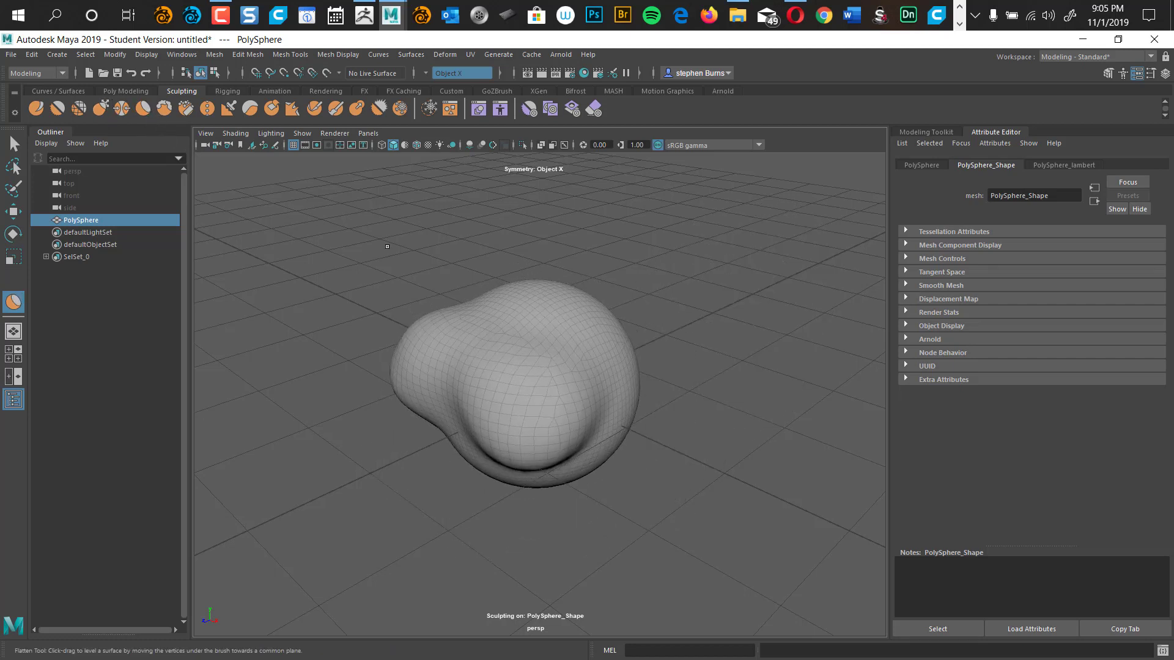
drag(531, 313, 584, 328)
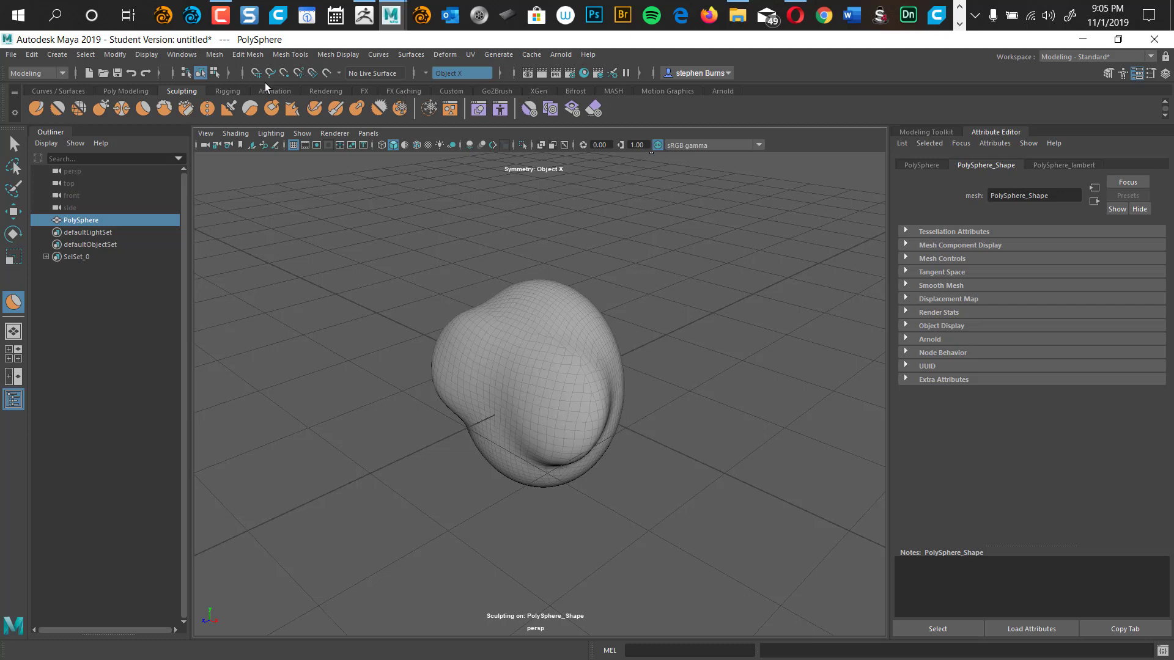
click(126, 91)
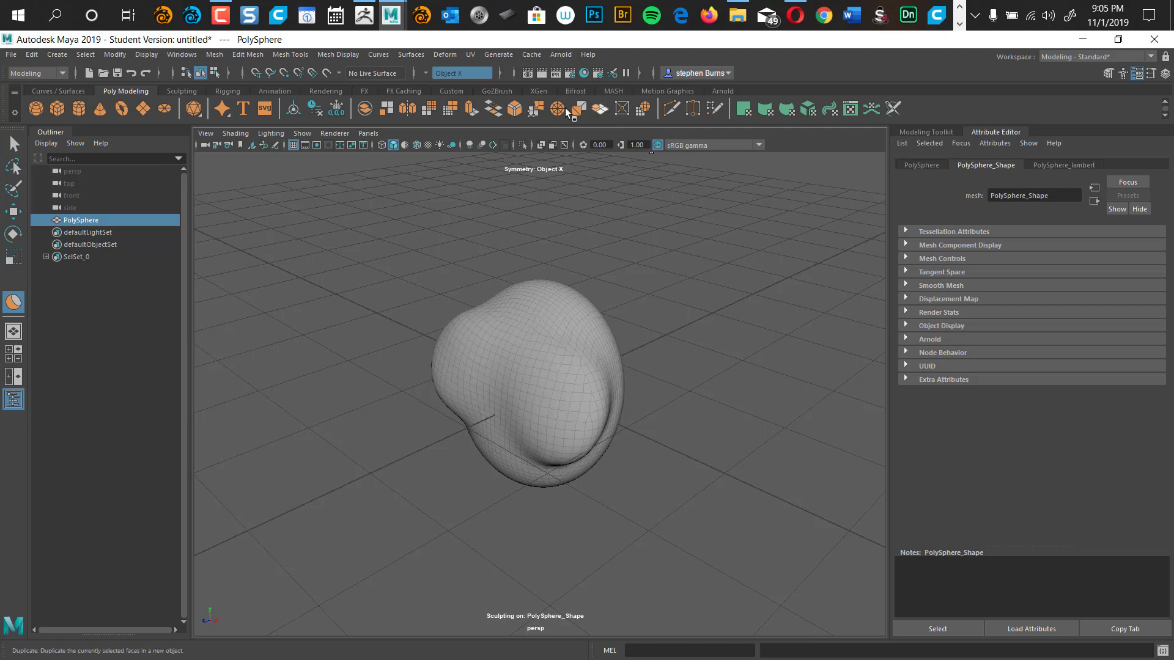
click(496, 92)
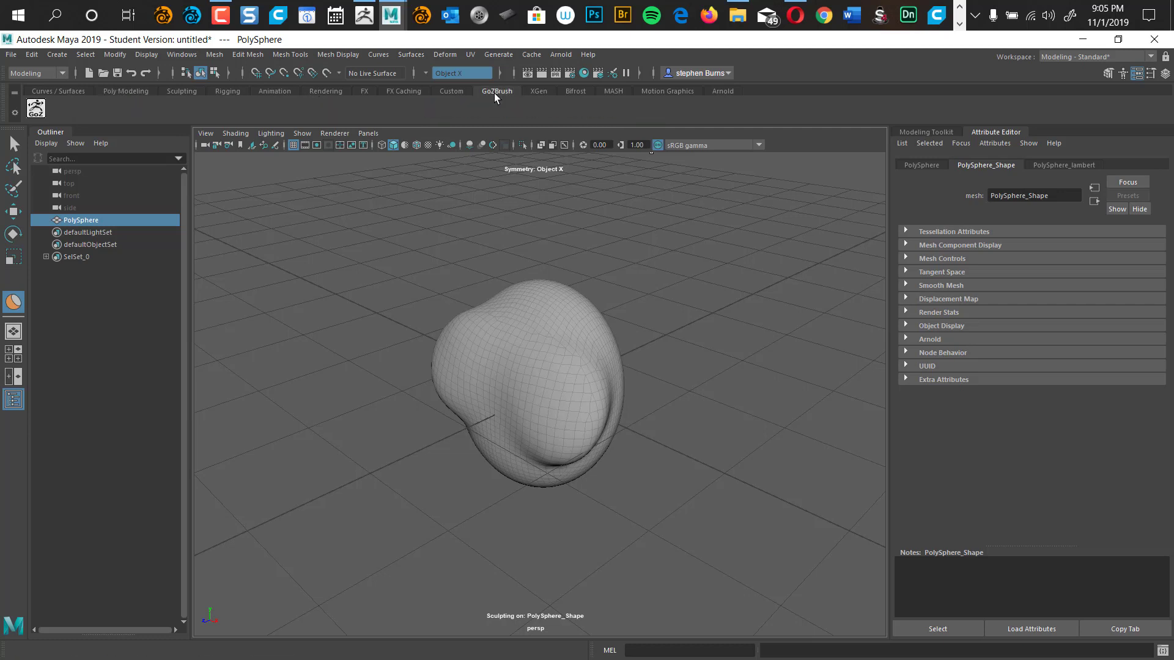
click(37, 112)
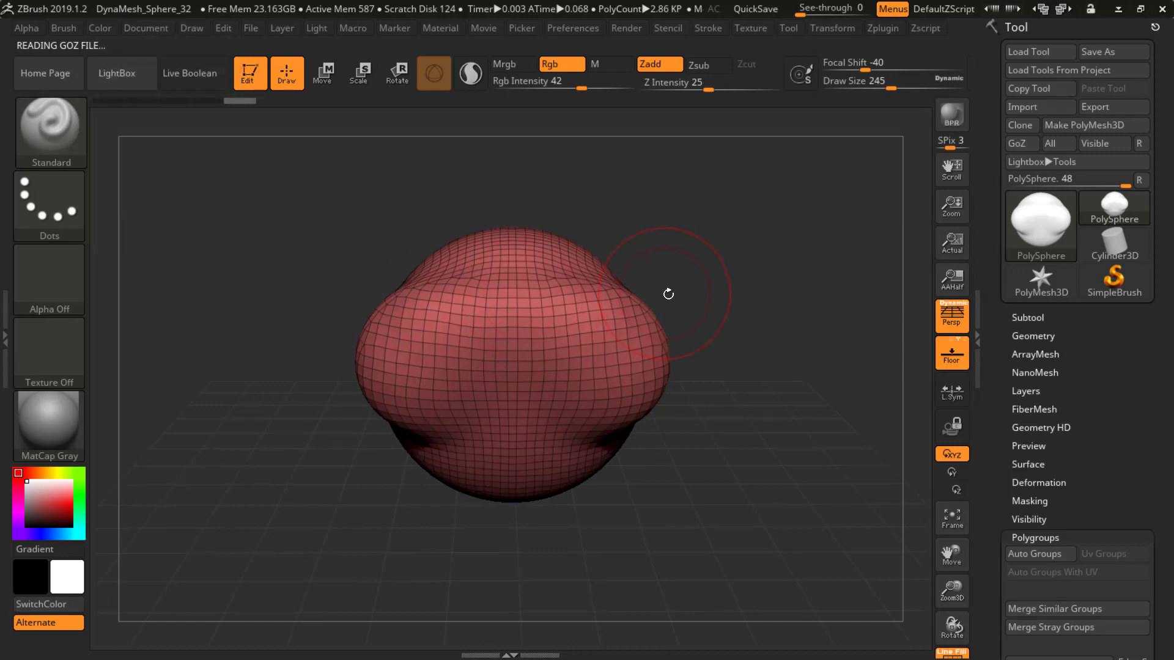
Examine the PolySphere returned to ZBrush from several sides and at closer range
mouse_move(668, 294)
mouse_down()
mouse_move(471, 334)
mouse_move(620, 422)
mouse_up()
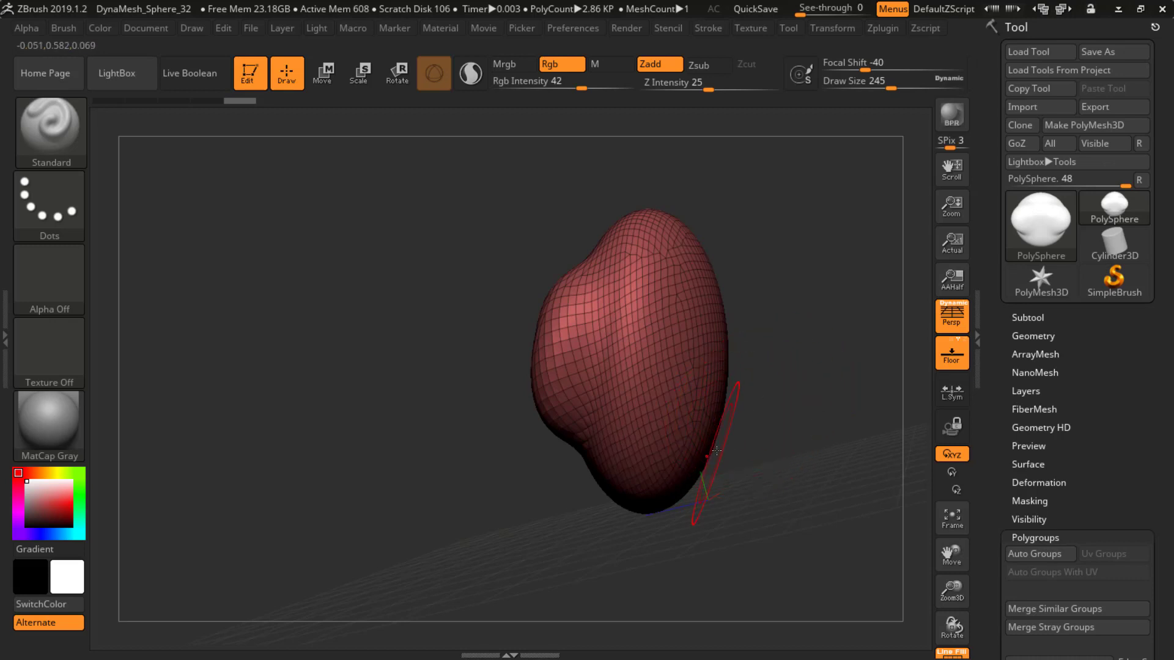
mouse_move(746, 398)
mouse_down()
mouse_move(709, 428)
mouse_move(538, 275)
mouse_move(546, 338)
mouse_move(679, 302)
mouse_move(564, 336)
mouse_move(605, 302)
mouse_move(686, 376)
mouse_move(537, 356)
mouse_move(666, 304)
mouse_up()
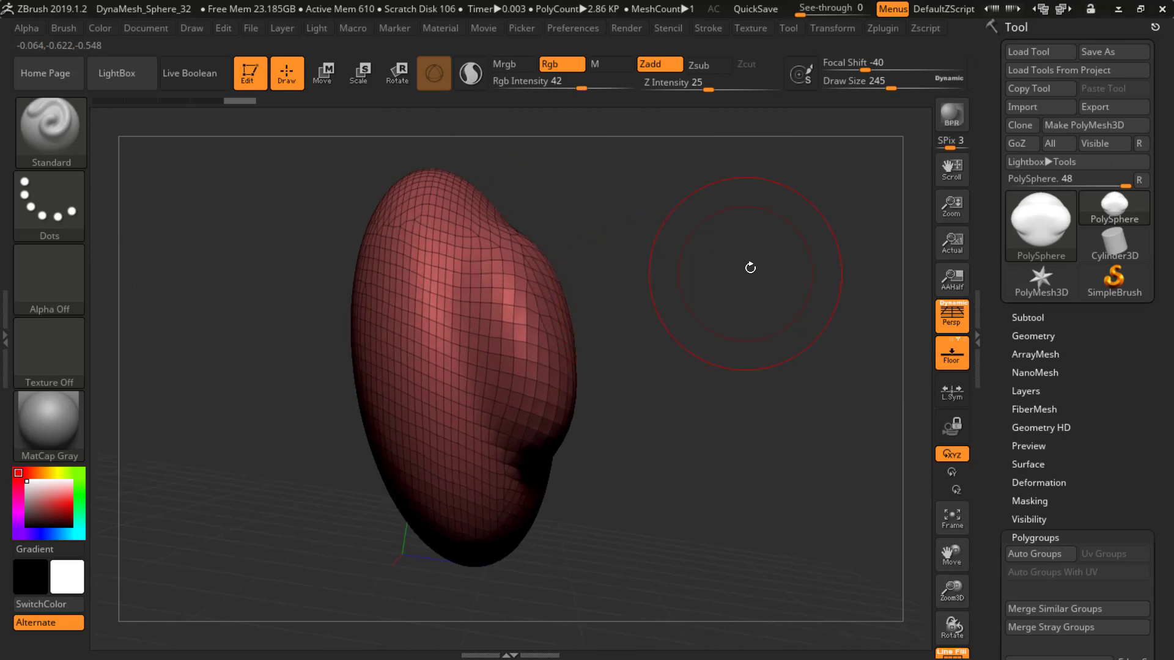
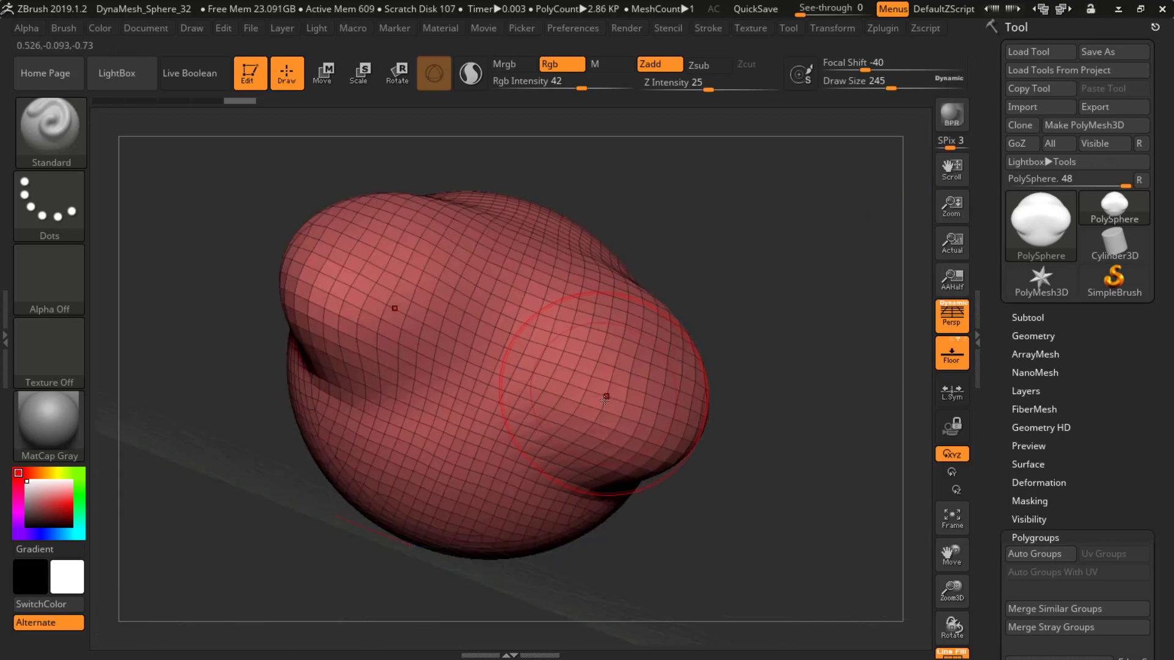
drag(694, 204, 640, 316)
mouse_move(640, 316)
right_down()
mouse_move(910, 311)
mouse_move(618, 373)
mouse_move(647, 348)
mouse_move(581, 516)
mouse_move(428, 367)
right_up()
drag(780, 245, 719, 278)
mouse_move(809, 270)
alt+mouse_down()
mouse_move(745, 345)
mouse_move(781, 281)
mouse_move(767, 281)
alt+mouse_up()
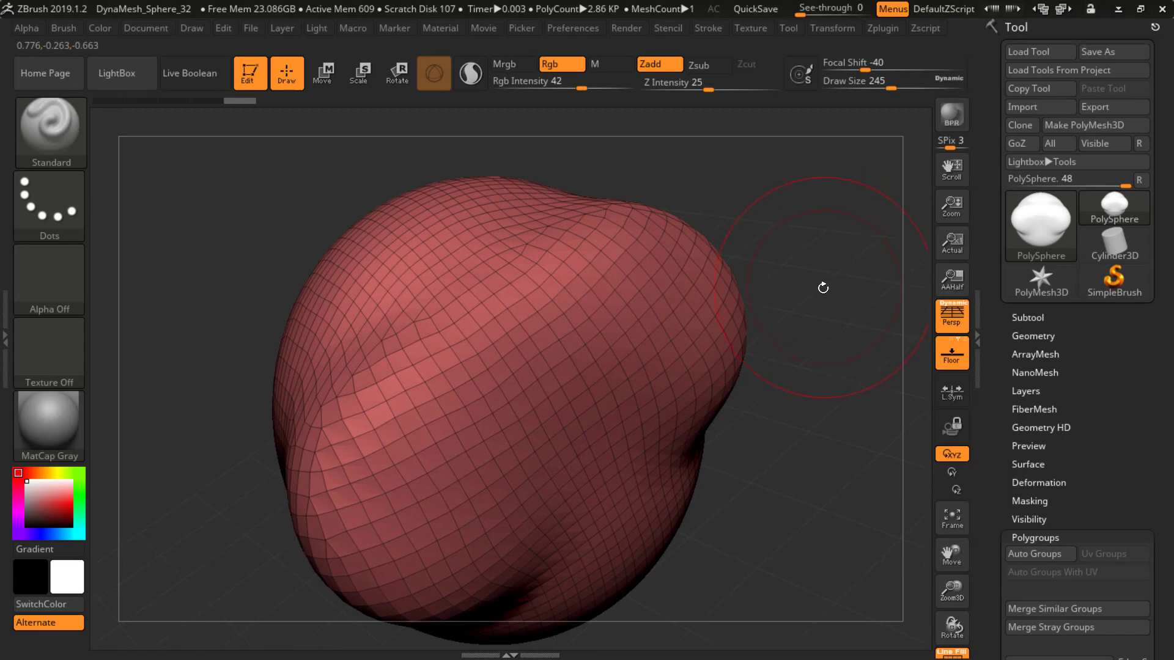
key(alt+Tab)
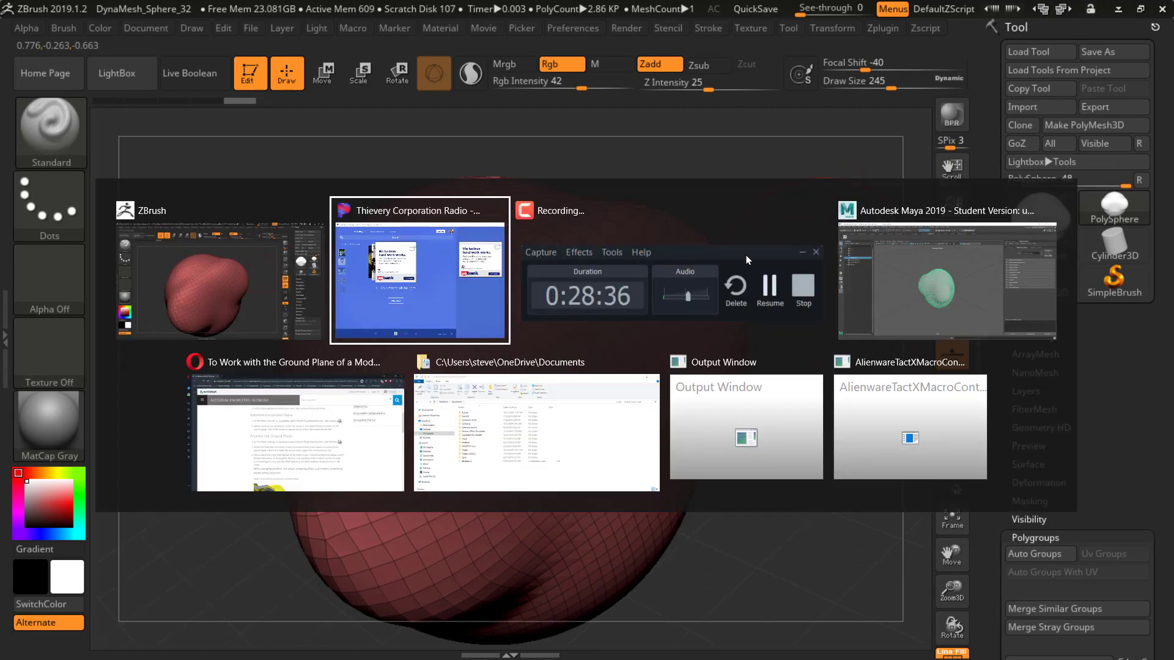
click(684, 245)
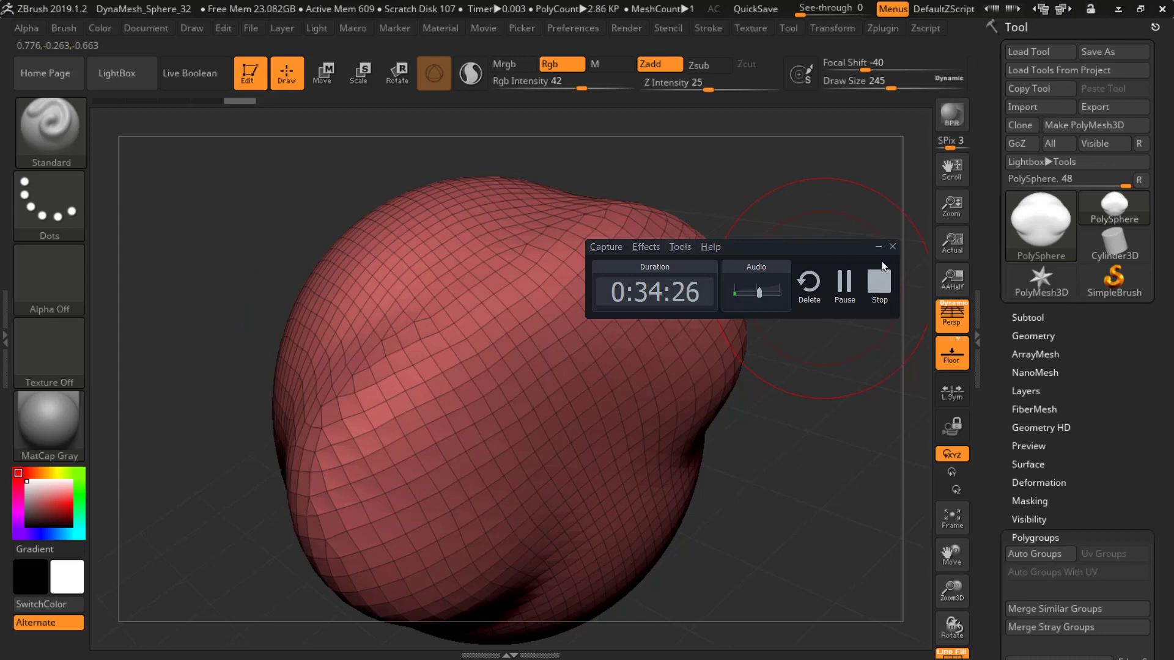
click(845, 286)
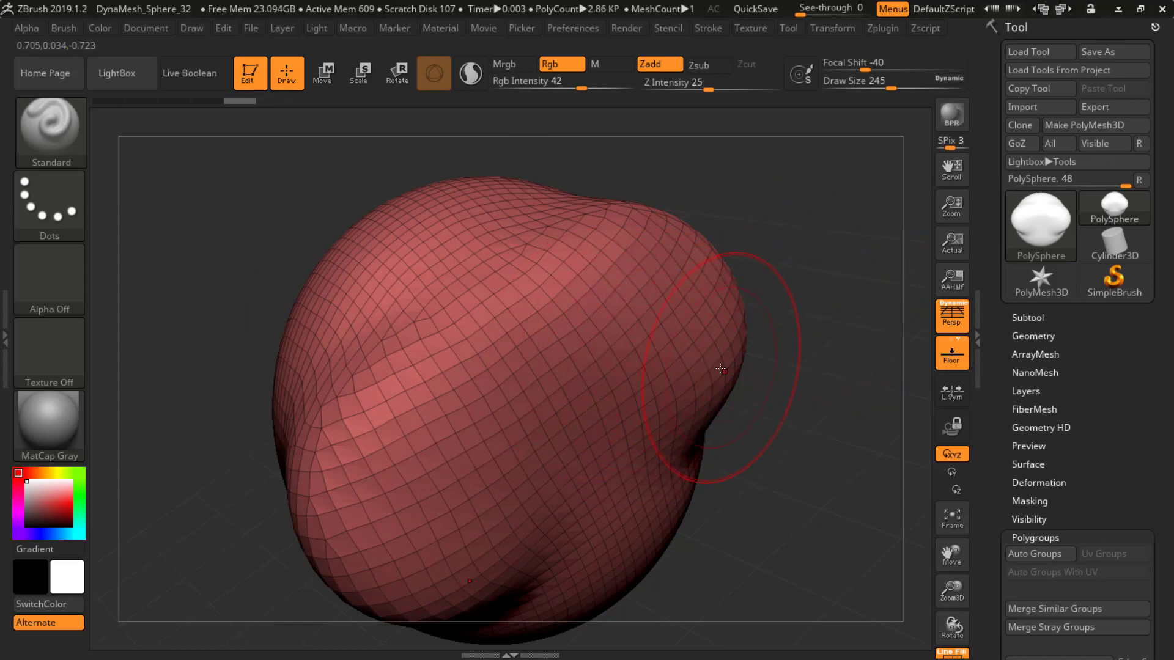
Choose the SnakeHook brush and pull a long symmetric horn out of each bulge on the PolySphere
mouse_move(733, 356)
ctrl+right_down()
mouse_move(534, 383)
mouse_move(343, 357)
mouse_move(415, 376)
mouse_move(391, 390)
ctrl+right_up()
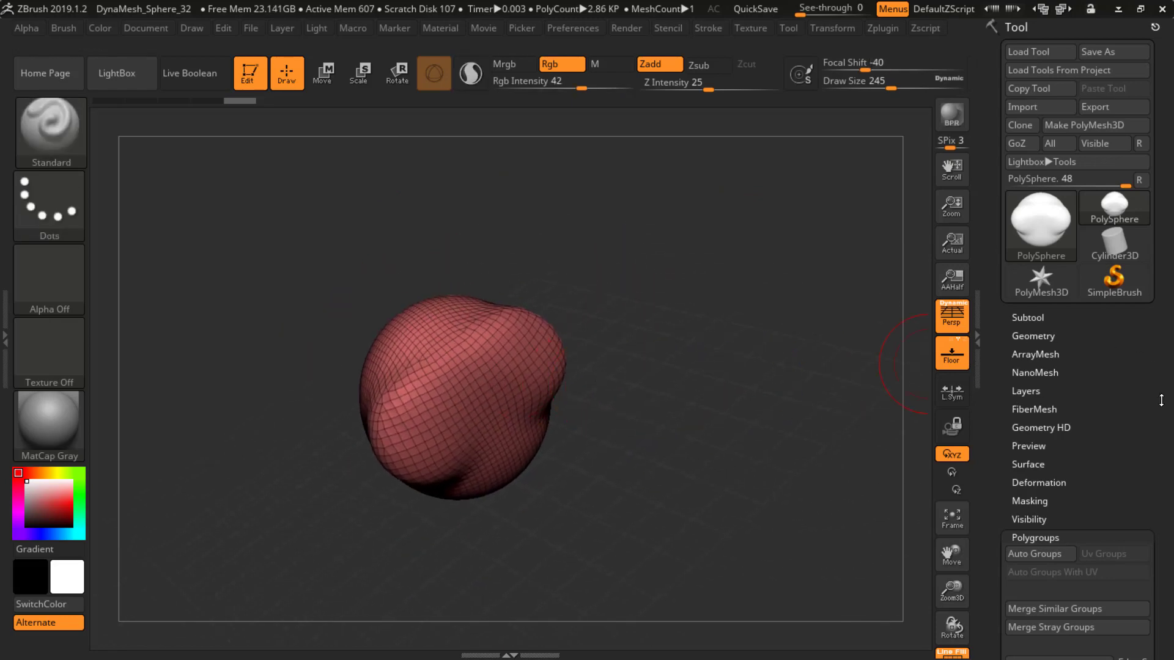
drag(1154, 457, 1141, 307)
alt+right_drag(652, 347, 609, 362)
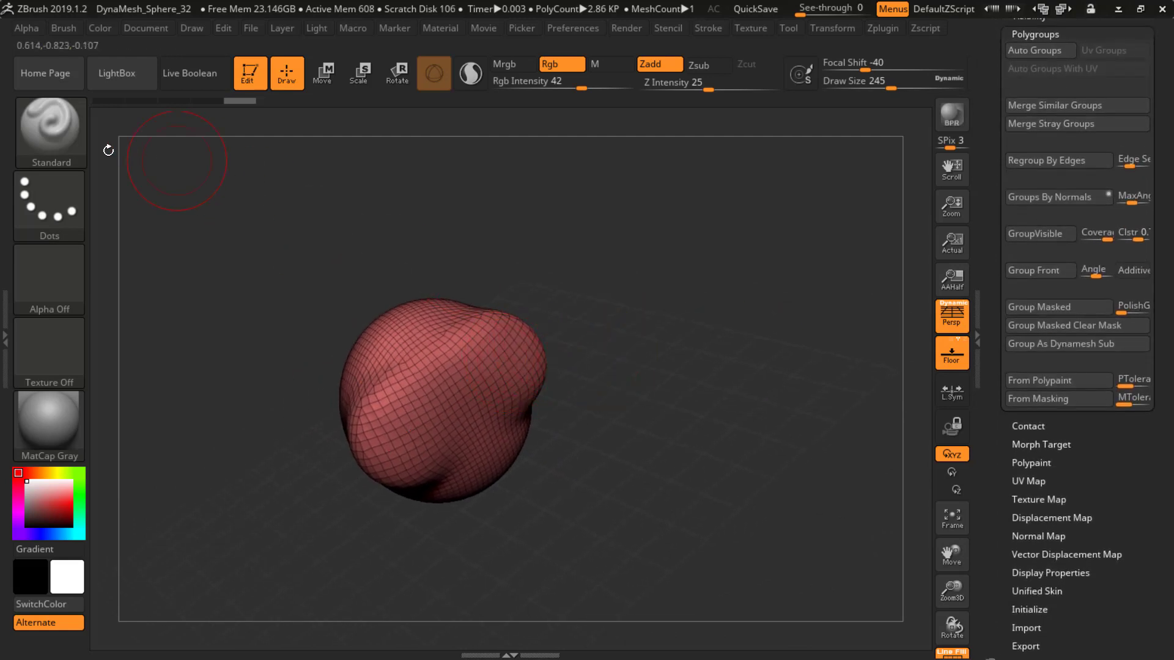
click(89, 150)
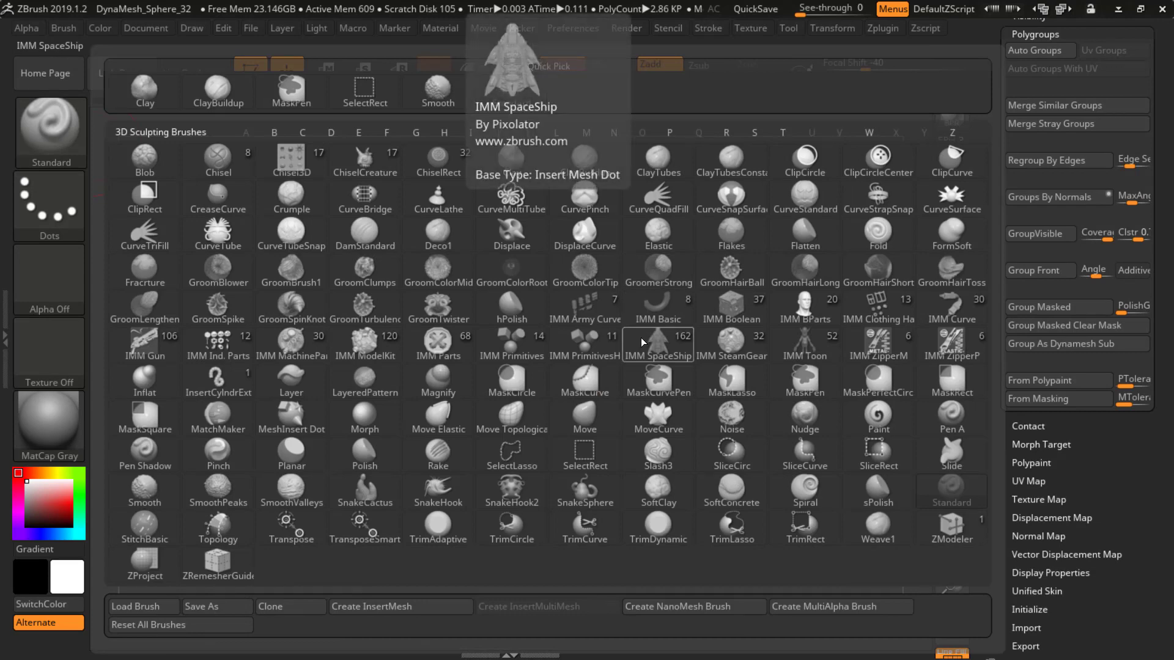
key(s)
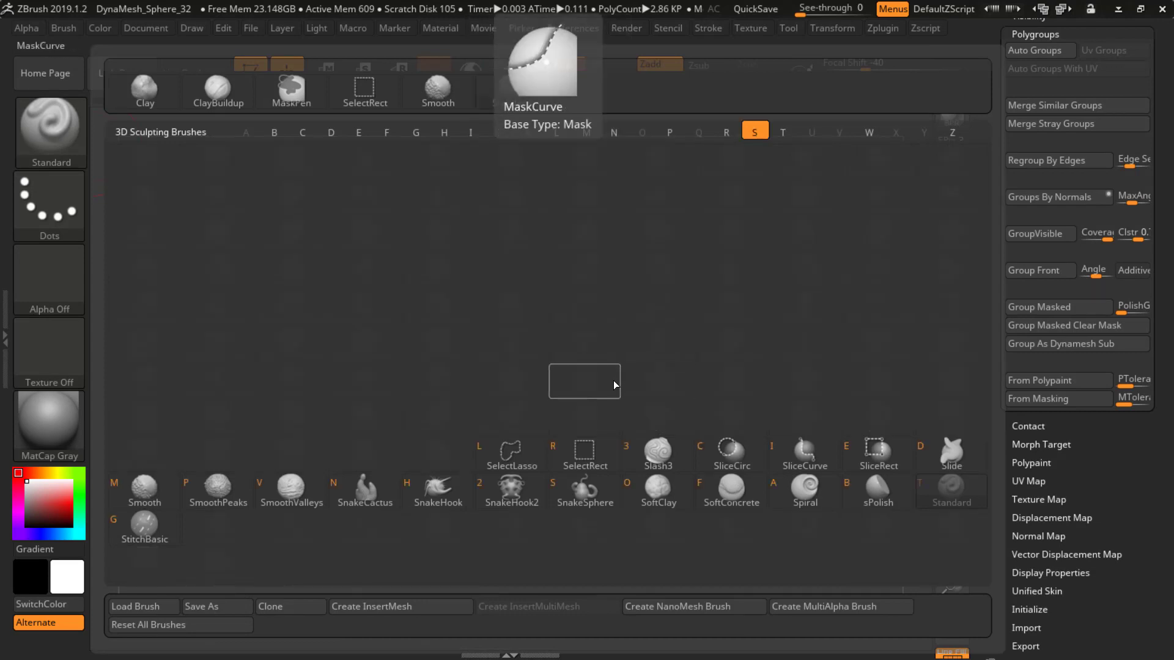
click(435, 493)
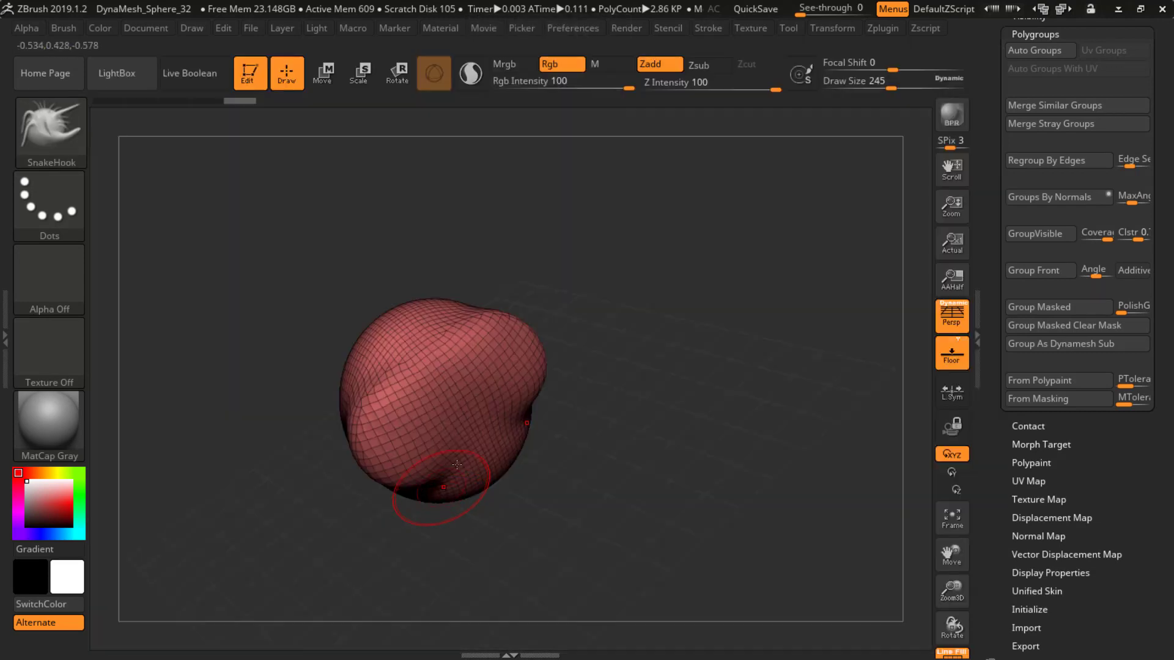
mouse_move(508, 352)
mouse_down()
mouse_move(648, 324)
mouse_move(679, 342)
mouse_up()
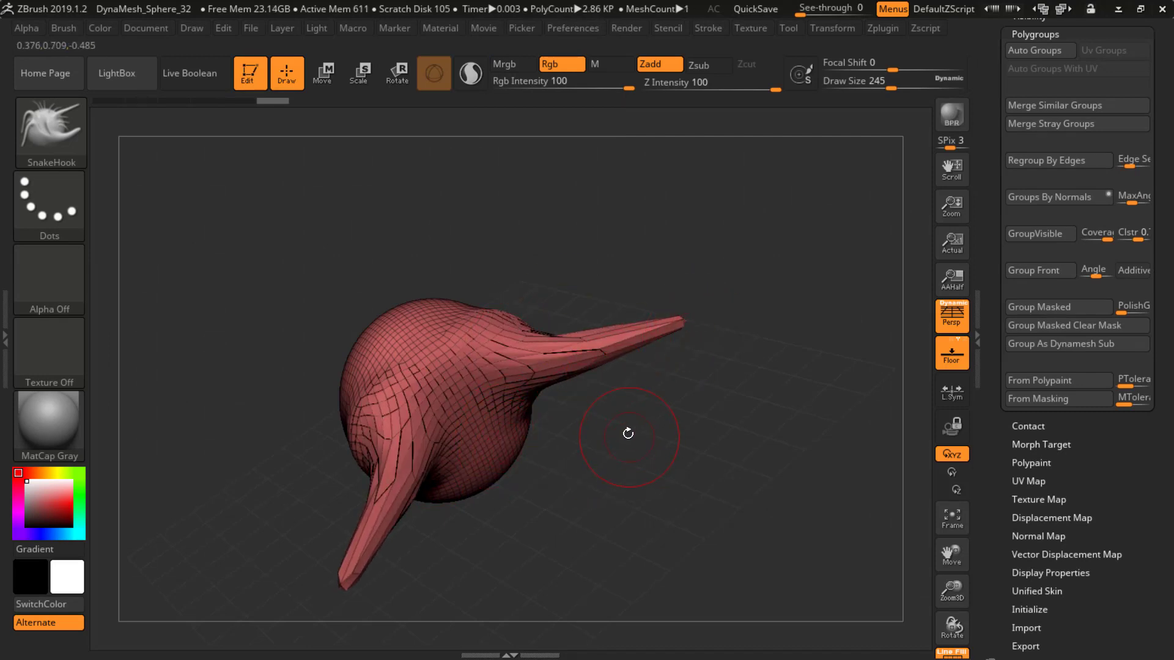
Remesh the stretched PolySphere with ZRemesher, using a Target Polygons Count of 5 with Adapt on
mouse_move(620, 440)
mouse_down()
mouse_move(547, 446)
mouse_move(505, 419)
mouse_move(628, 482)
mouse_move(518, 362)
mouse_up()
mouse_move(518, 362)
right_down()
mouse_move(751, 349)
mouse_move(771, 330)
mouse_move(700, 354)
mouse_move(765, 325)
mouse_move(765, 344)
mouse_move(732, 316)
mouse_move(753, 322)
mouse_move(553, 337)
mouse_move(475, 326)
mouse_move(492, 332)
right_up()
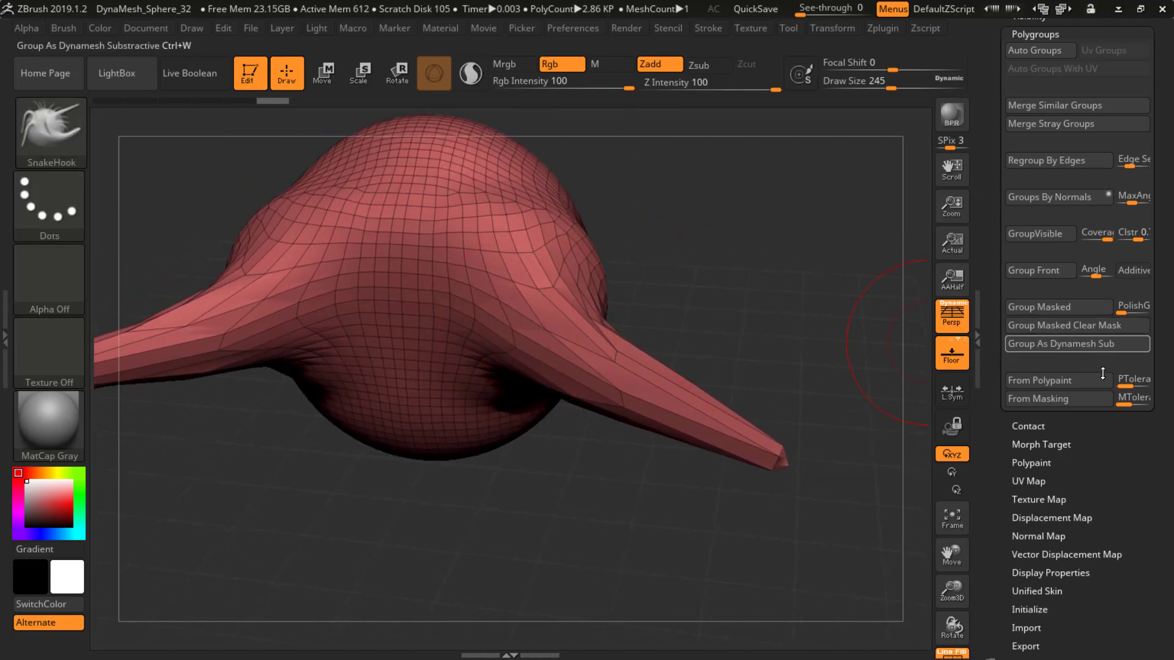
scroll(1132, 455, up, 10)
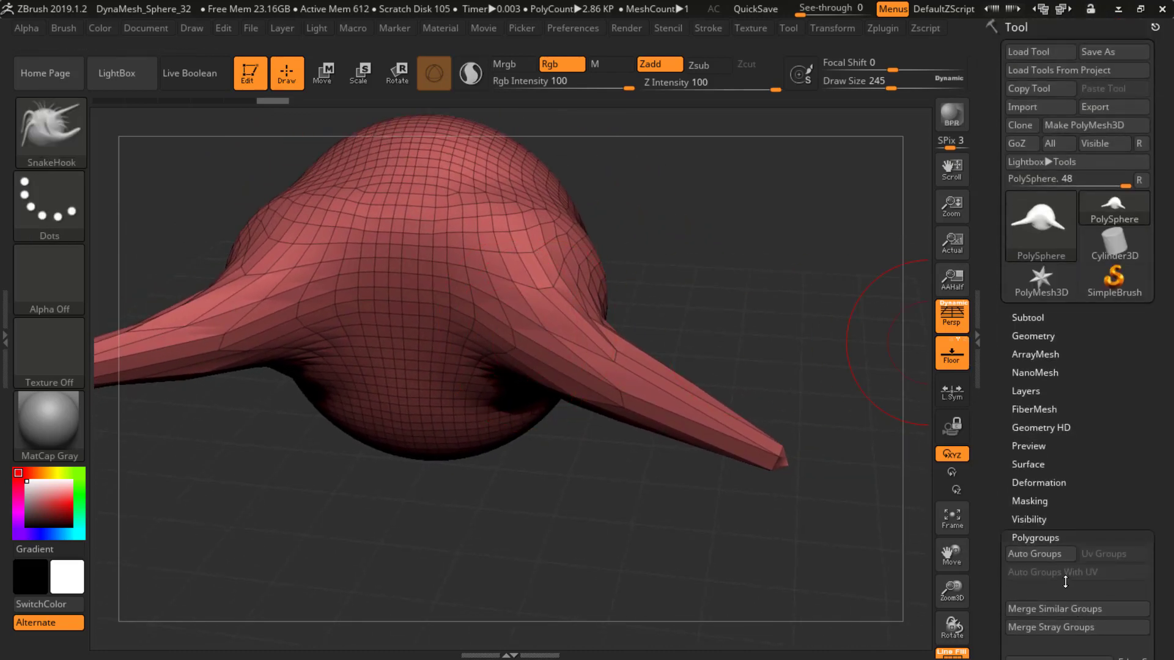
click(1044, 334)
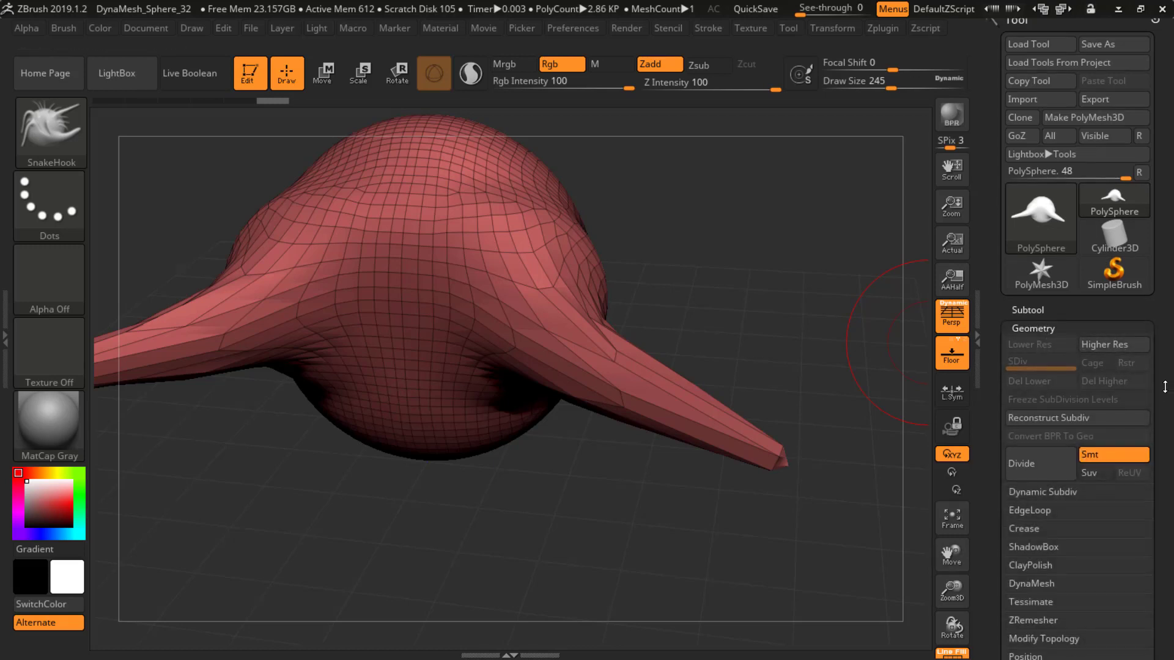
scroll(1172, 300, down, 5)
scroll(1171, 300, down, 5)
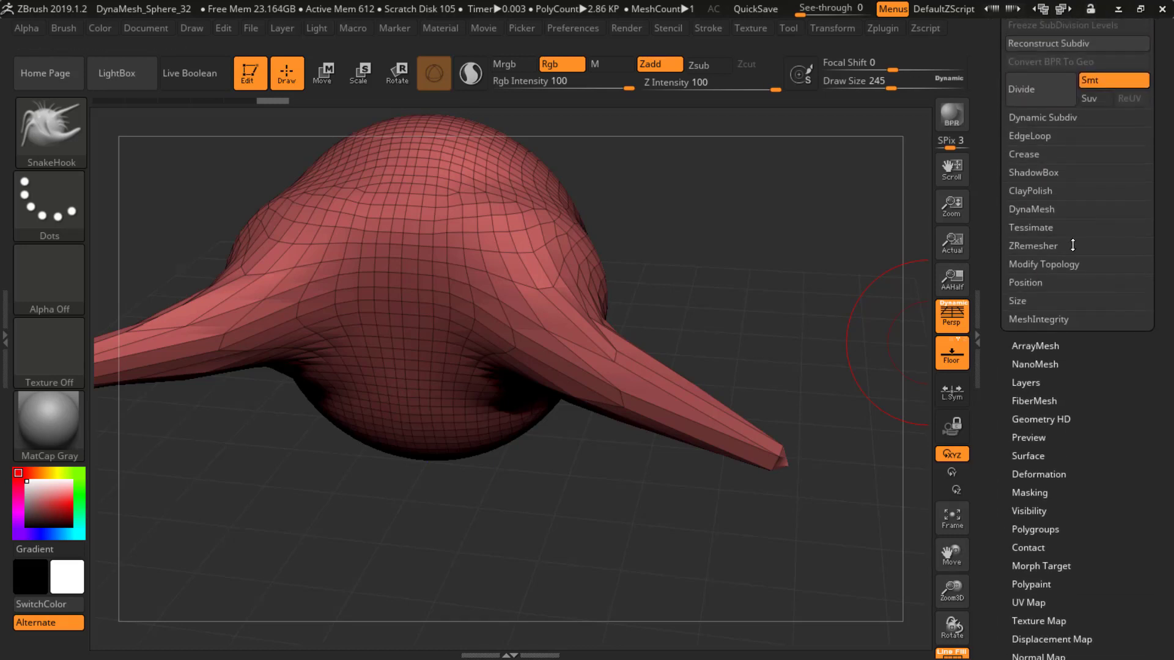
click(1034, 246)
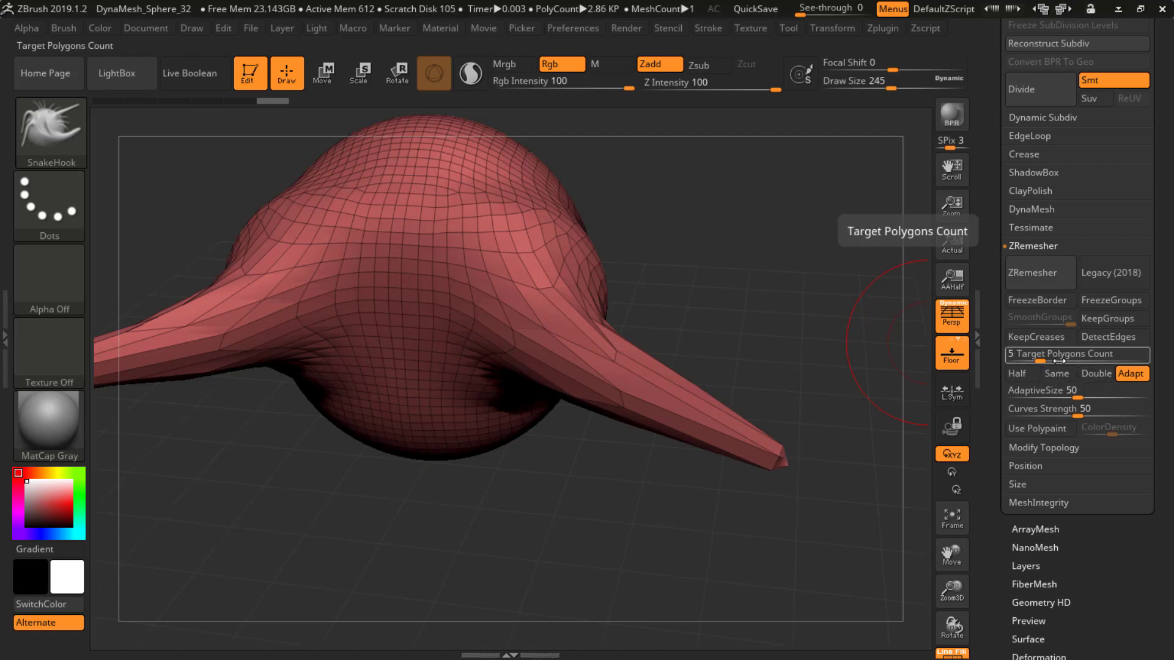
click(1039, 274)
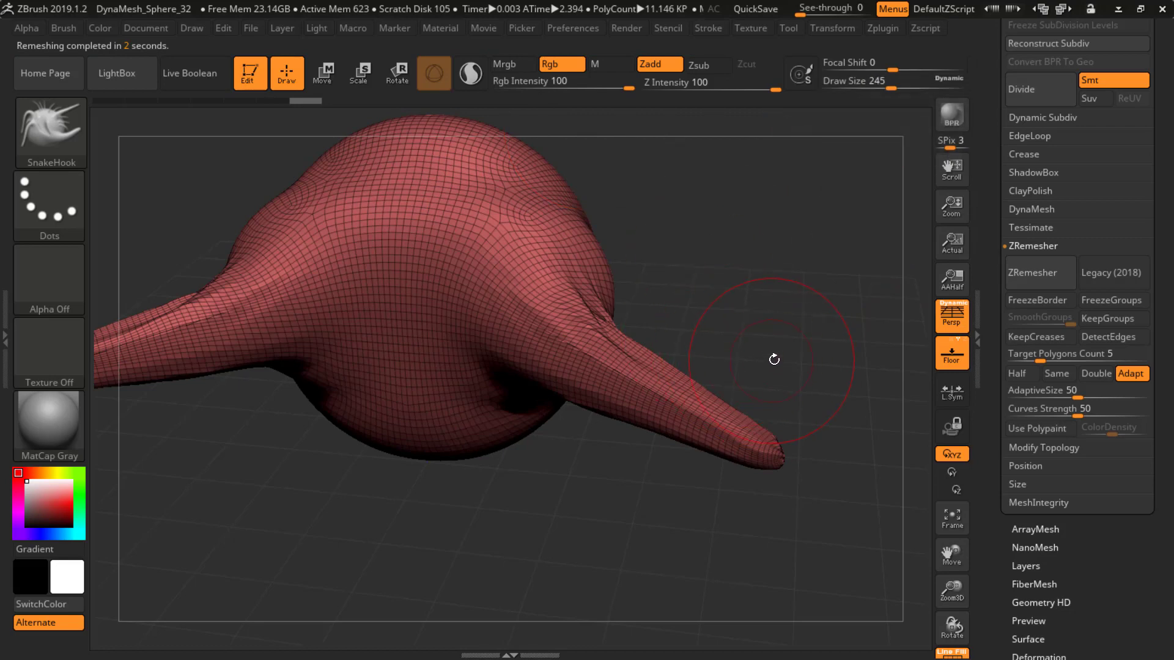
Inspect the new topology on the body and horns and undo the ZRemesher operation
mouse_move(777, 366)
mouse_down()
mouse_move(722, 367)
mouse_move(780, 365)
mouse_move(727, 370)
mouse_move(755, 360)
mouse_up()
key(ctrl)
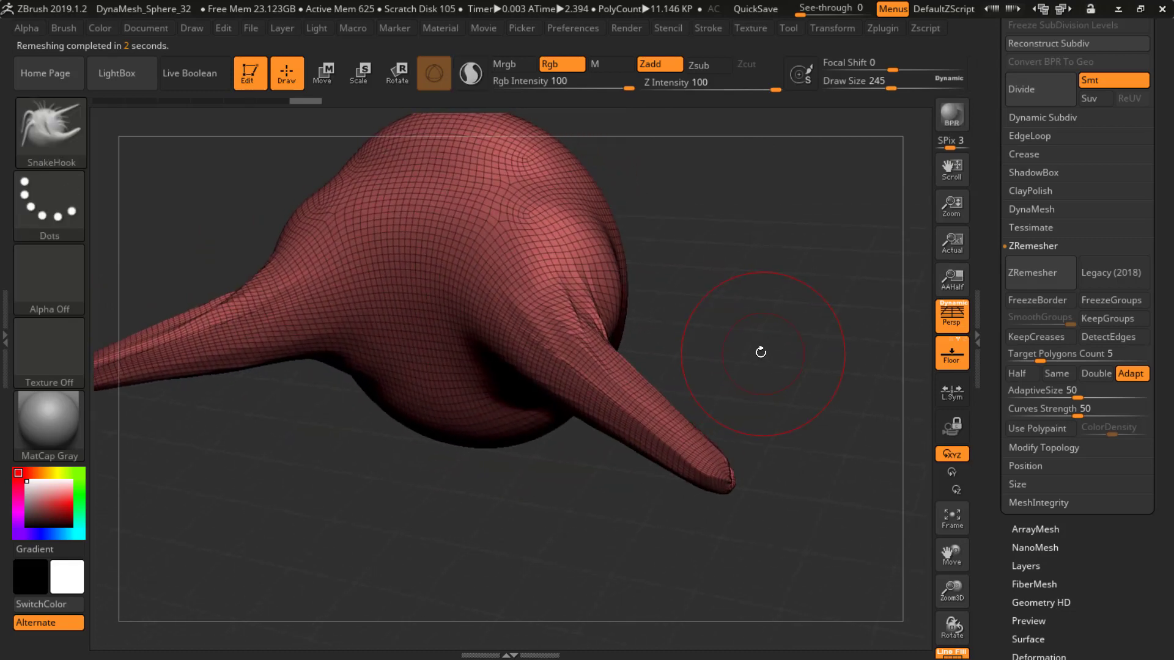
drag(760, 348, 722, 344)
mouse_move(722, 344)
right_down()
mouse_move(612, 346)
mouse_move(703, 357)
mouse_move(711, 345)
right_up()
key(ctrl+z)
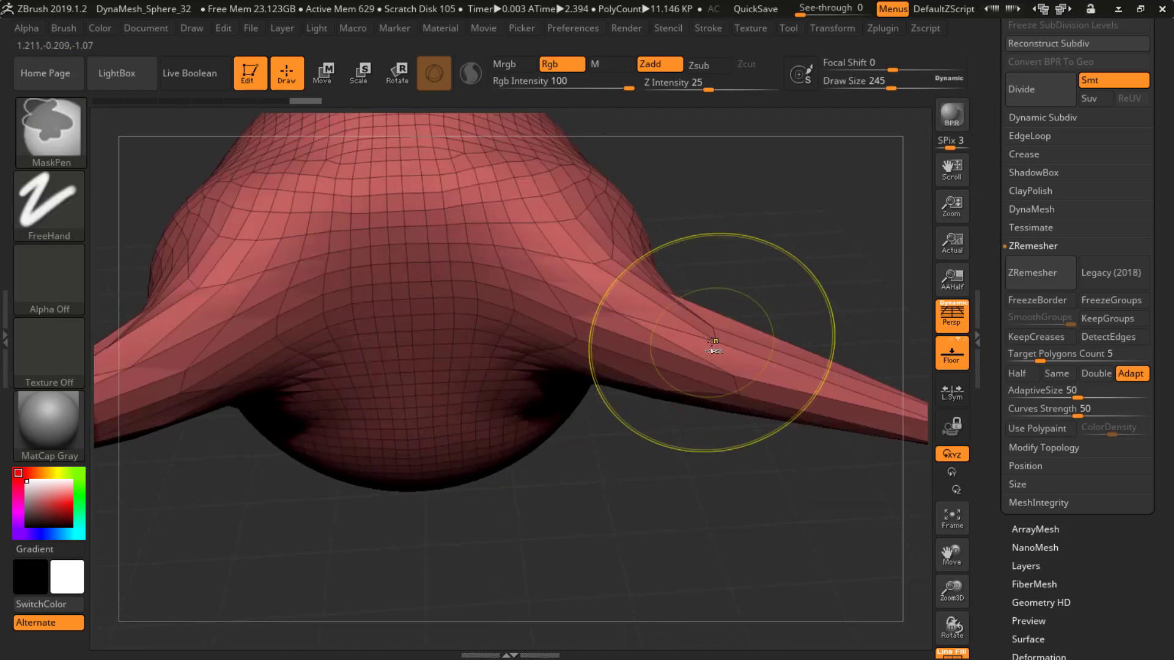
Open the DynaMesh settings for the horned PolySphere and set the resolution to 528
alt+right_drag(781, 296, 697, 269)
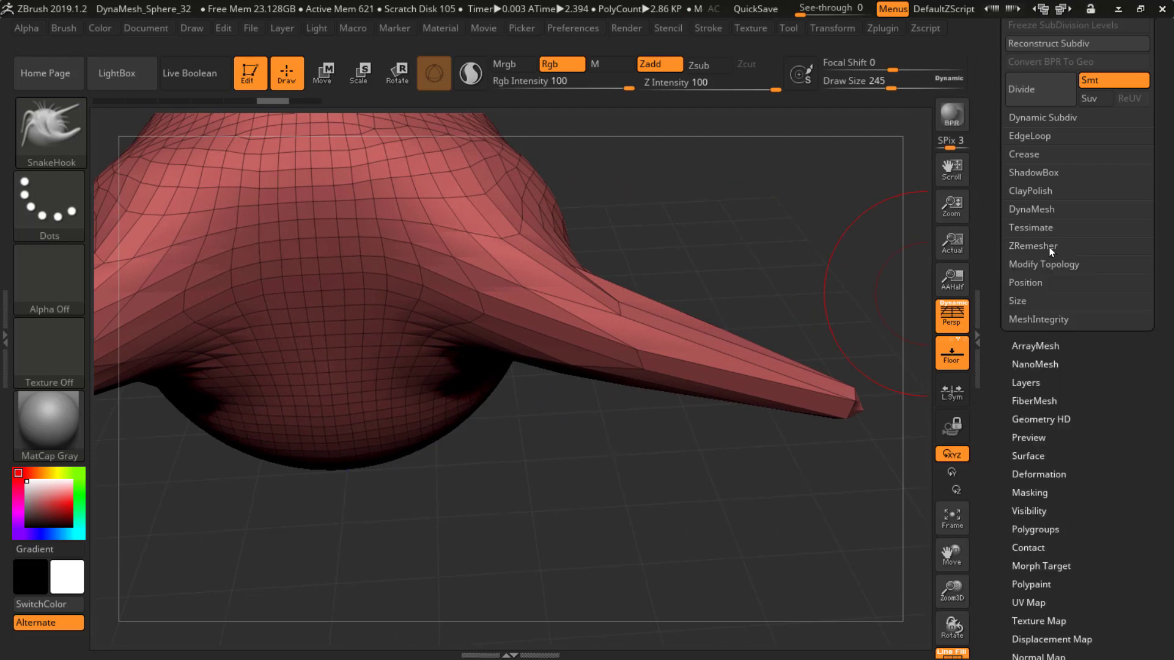
click(1040, 207)
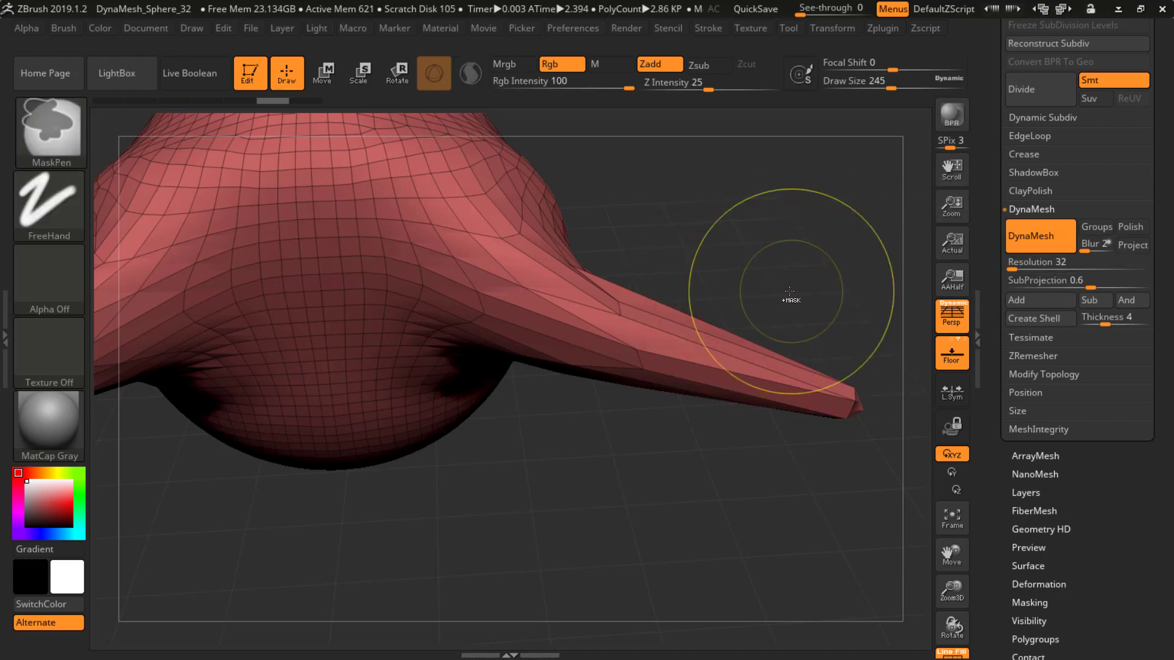
mouse_move(789, 288)
mouse_down()
mouse_move(697, 310)
mouse_move(687, 373)
mouse_move(720, 332)
mouse_move(618, 323)
mouse_up()
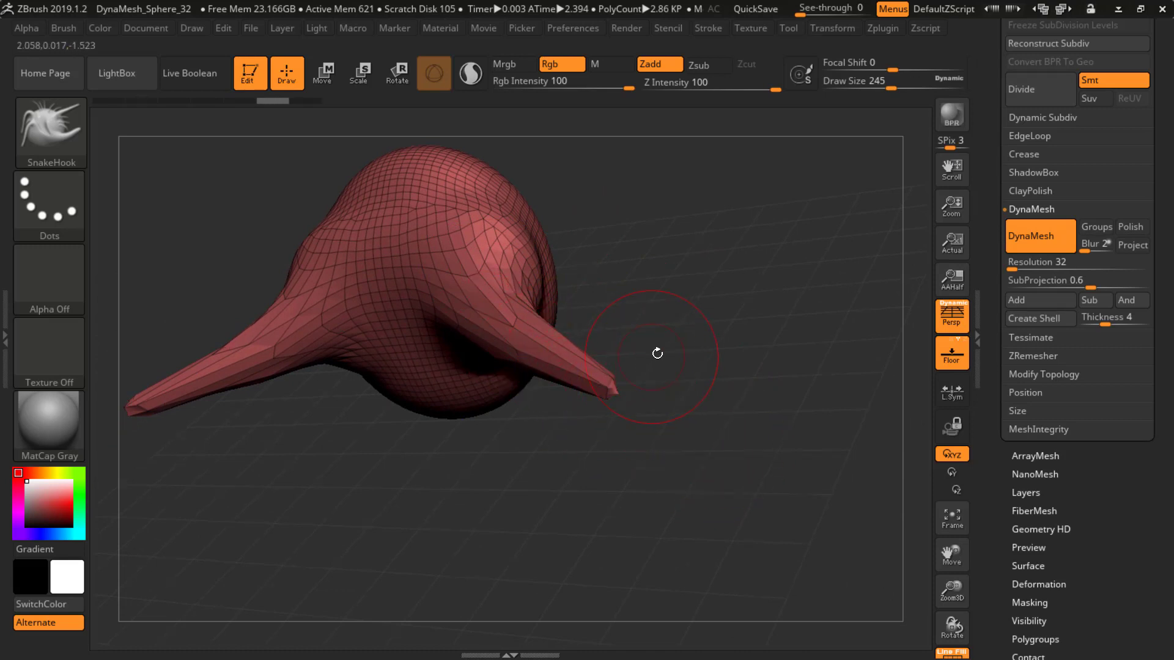
drag(689, 349, 636, 362)
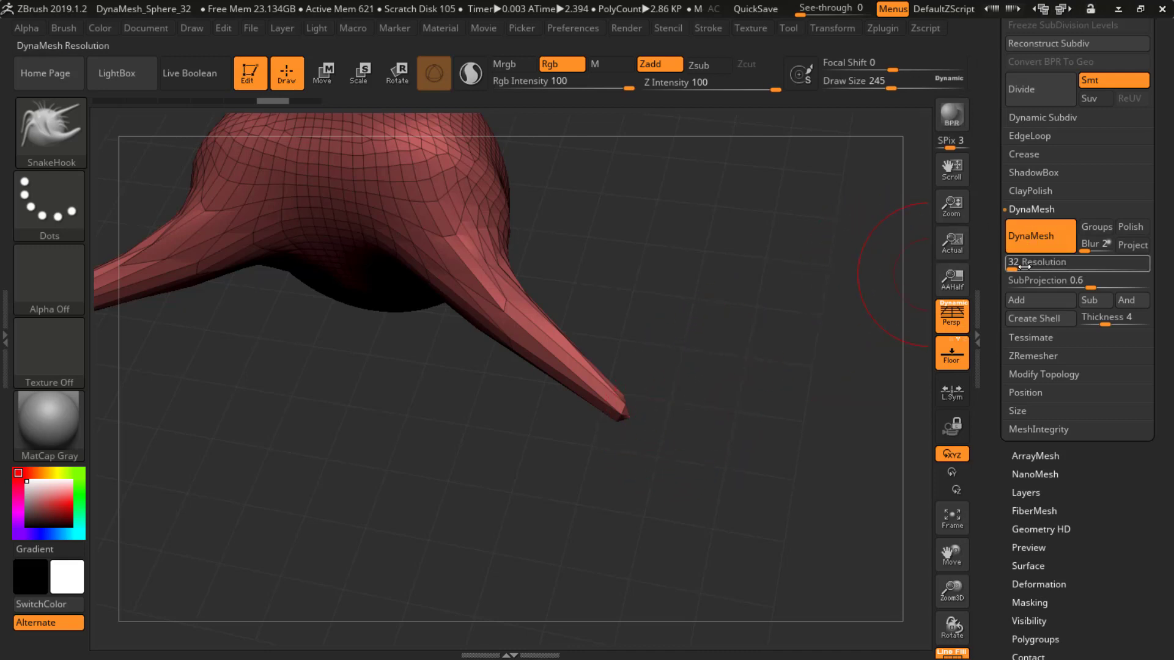
drag(1020, 268, 1096, 270)
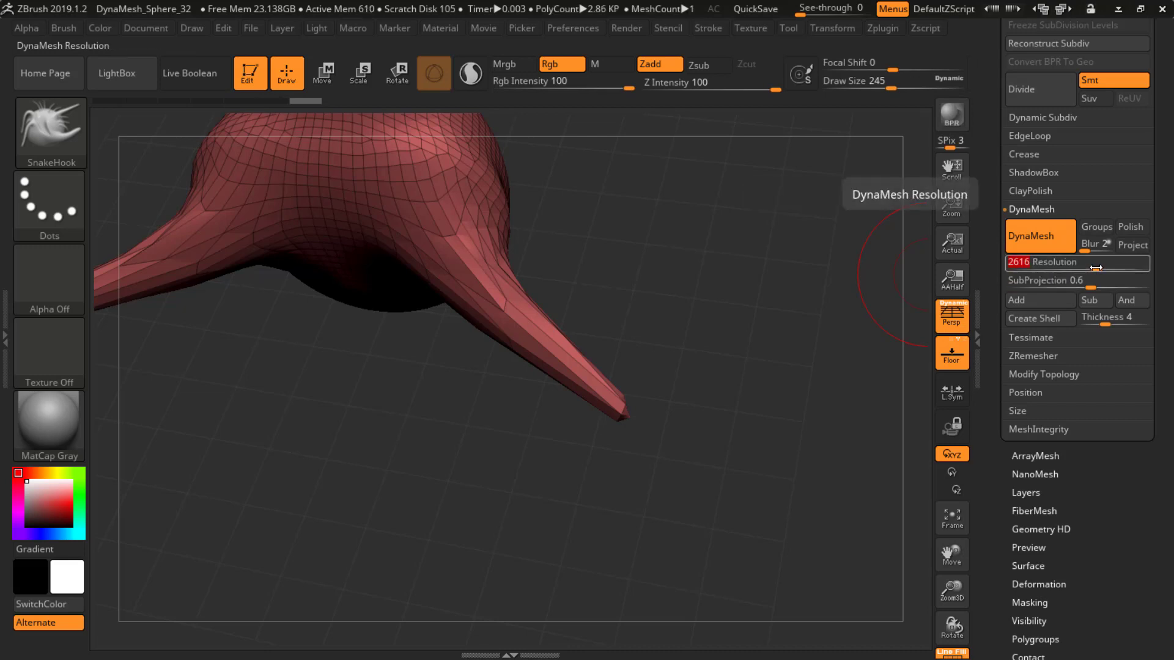
drag(1095, 266, 1028, 269)
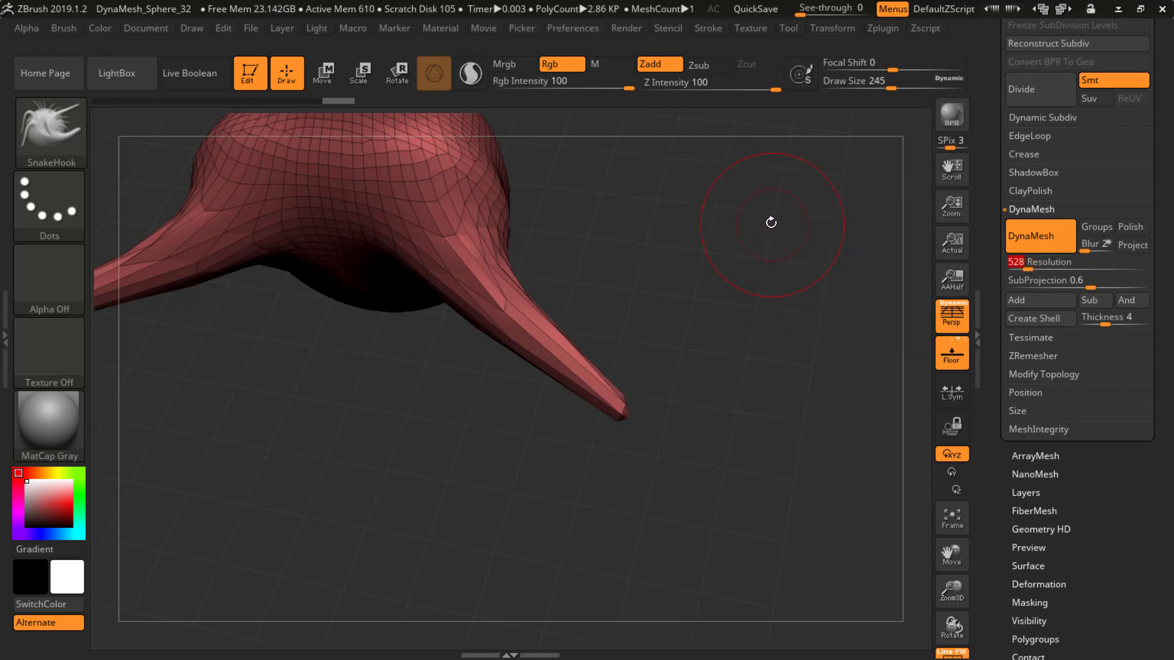
Try regenerating the PolySphere with DynaMesh, inspect one horn up close, and undo the remesh
mouse_move(756, 210)
ctrl+mouse_down()
mouse_move(843, 290)
mouse_move(814, 527)
ctrl+mouse_up()
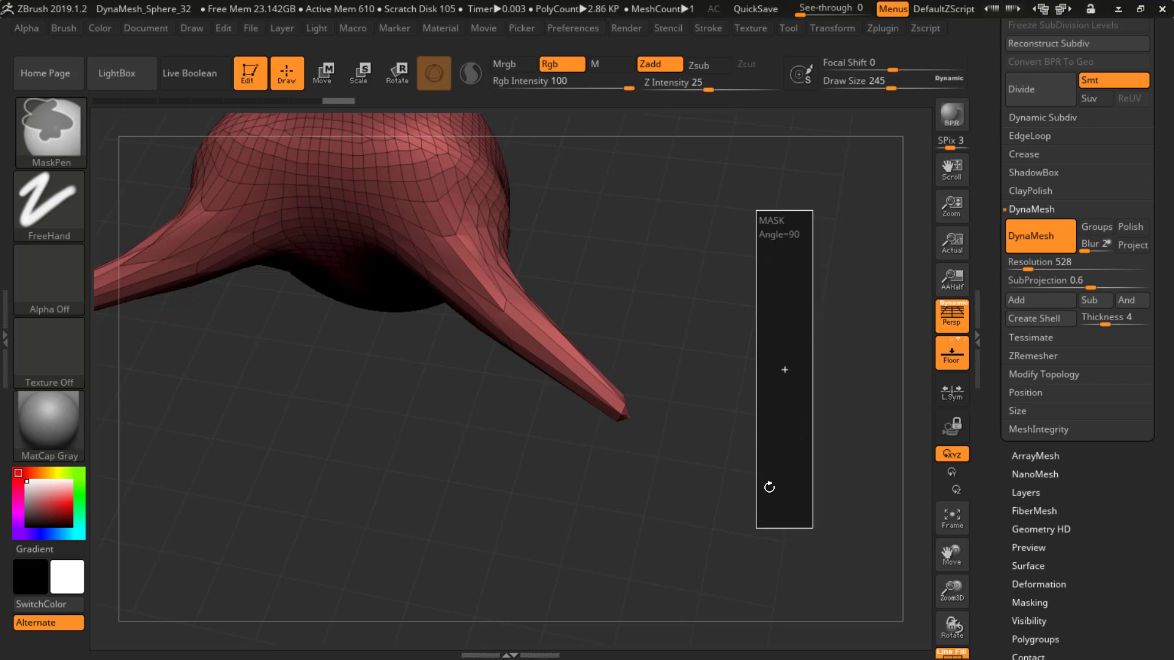
ctrl+drag(769, 487, 767, 468)
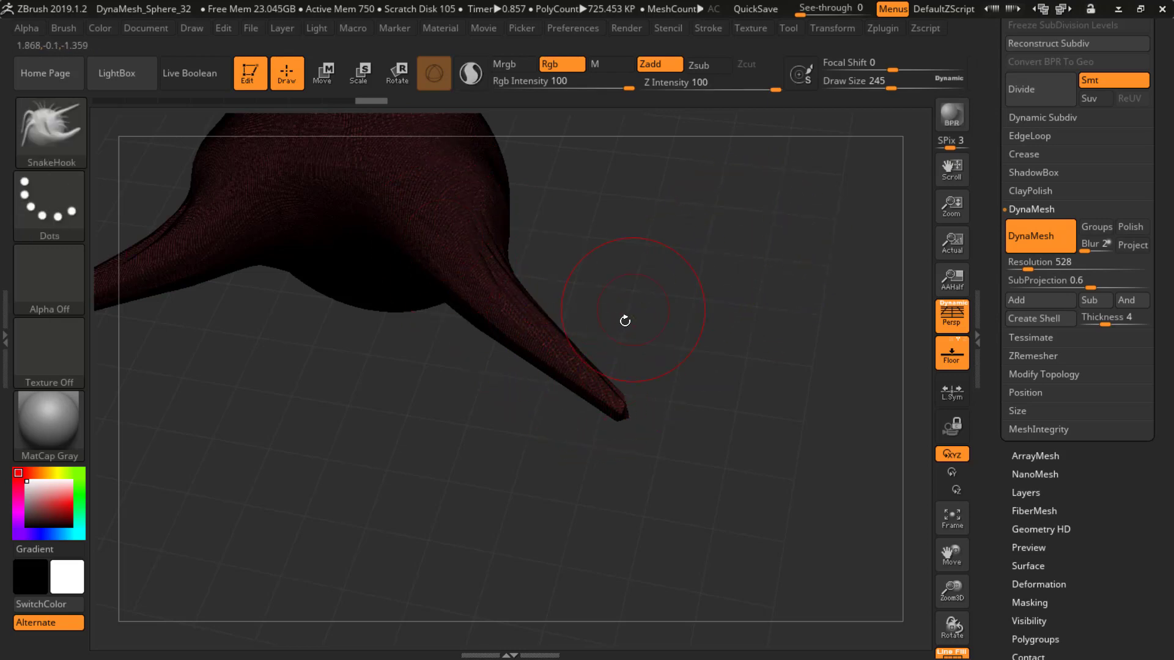
ctrl+right_drag(521, 290, 847, 321)
ctrl+right_drag(527, 324, 456, 329)
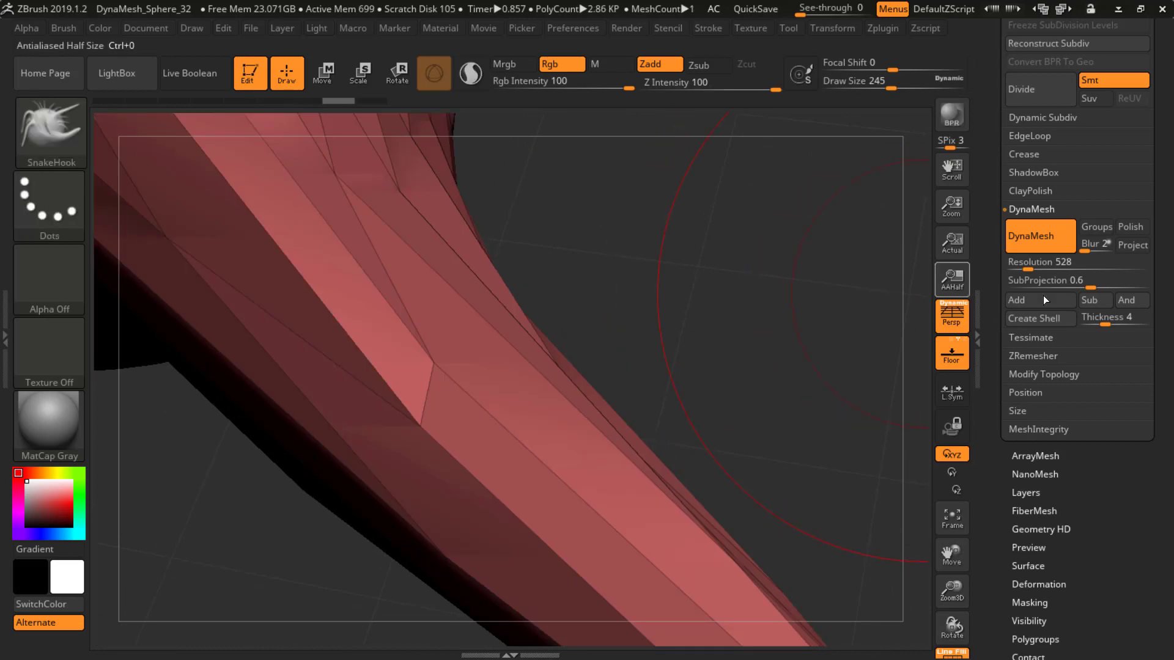
Set the DynaMesh resolution to 128 and remesh the stretched sphere so its arms get an even polygon grid
drag(1029, 269, 1025, 271)
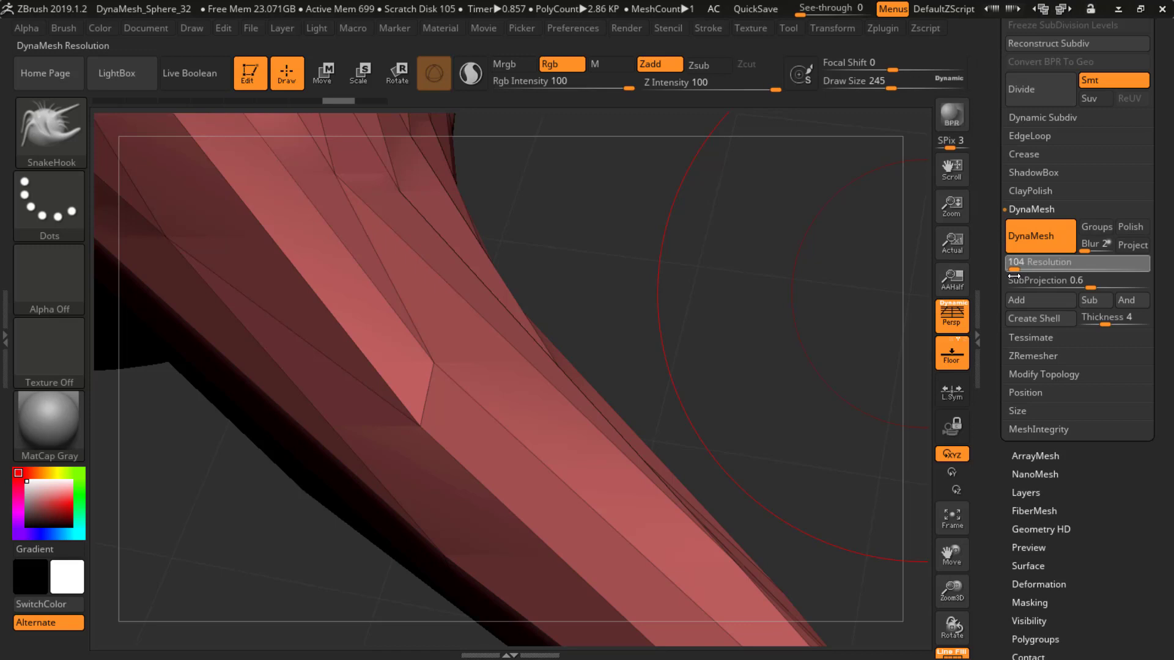
drag(1014, 276, 1015, 277)
ctrl+right_drag(768, 313, 626, 272)
ctrl+drag(760, 227, 838, 282)
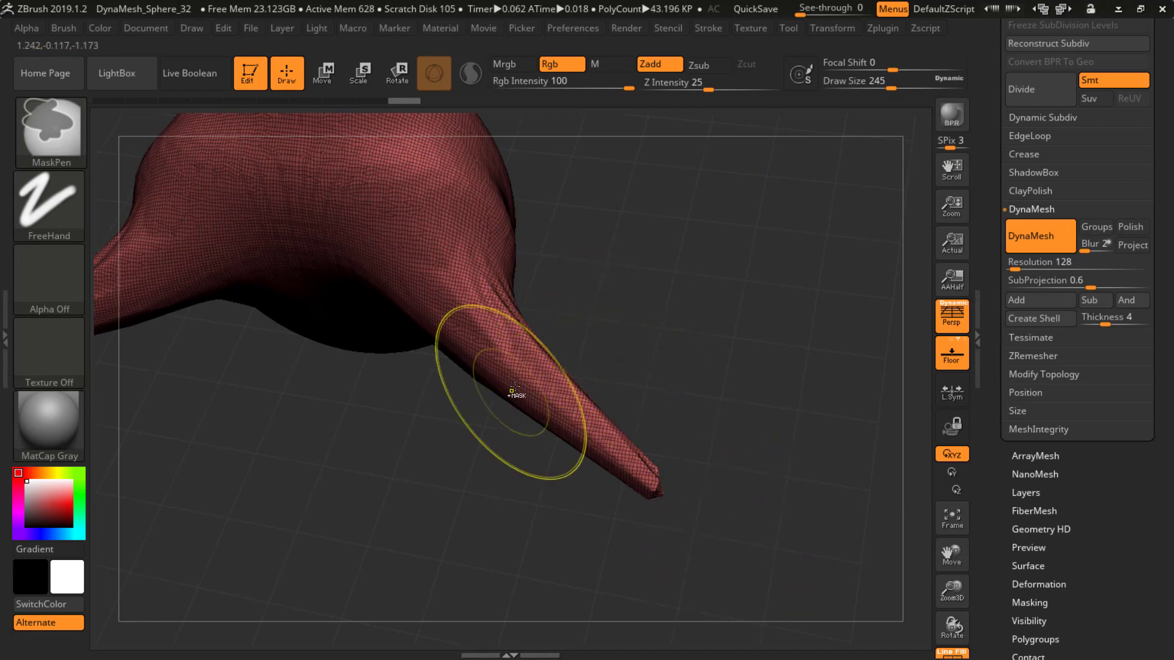
Set the SnakeHook draw size to 90 and smooth the surface along the middle of the arm
ctrl+right_drag(538, 350, 807, 320)
mouse_move(584, 357)
ctrl+right_down()
mouse_move(667, 341)
mouse_move(517, 364)
mouse_move(625, 362)
mouse_move(543, 349)
mouse_move(578, 377)
mouse_move(581, 335)
ctrl+right_up()
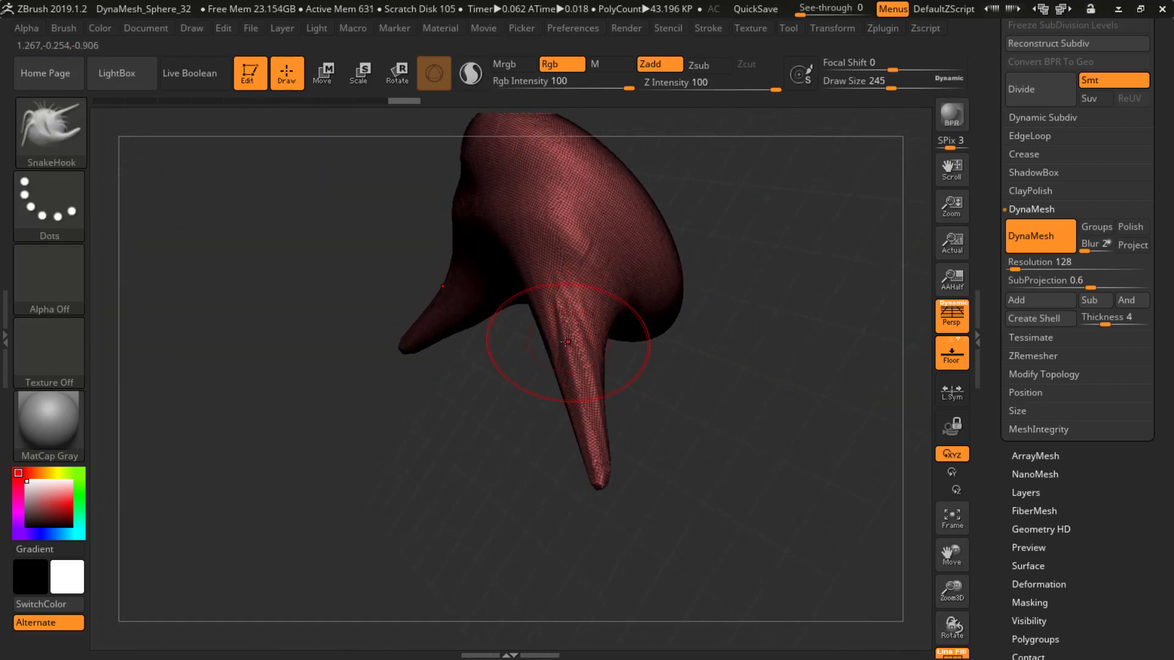
key(space)
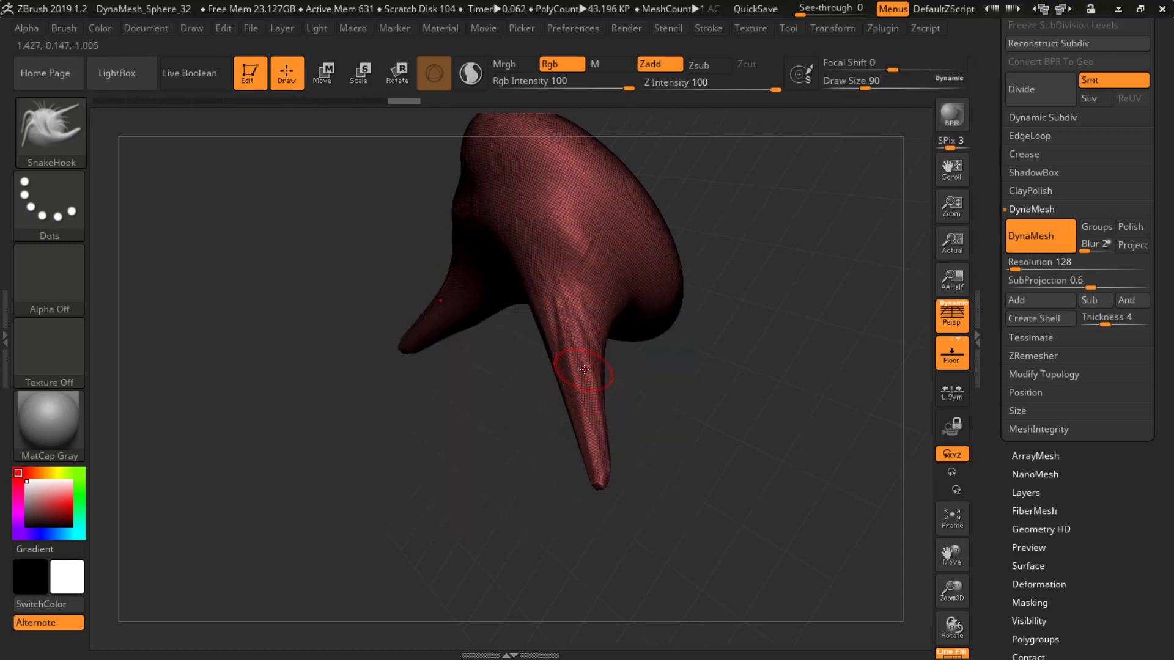
key(shift)
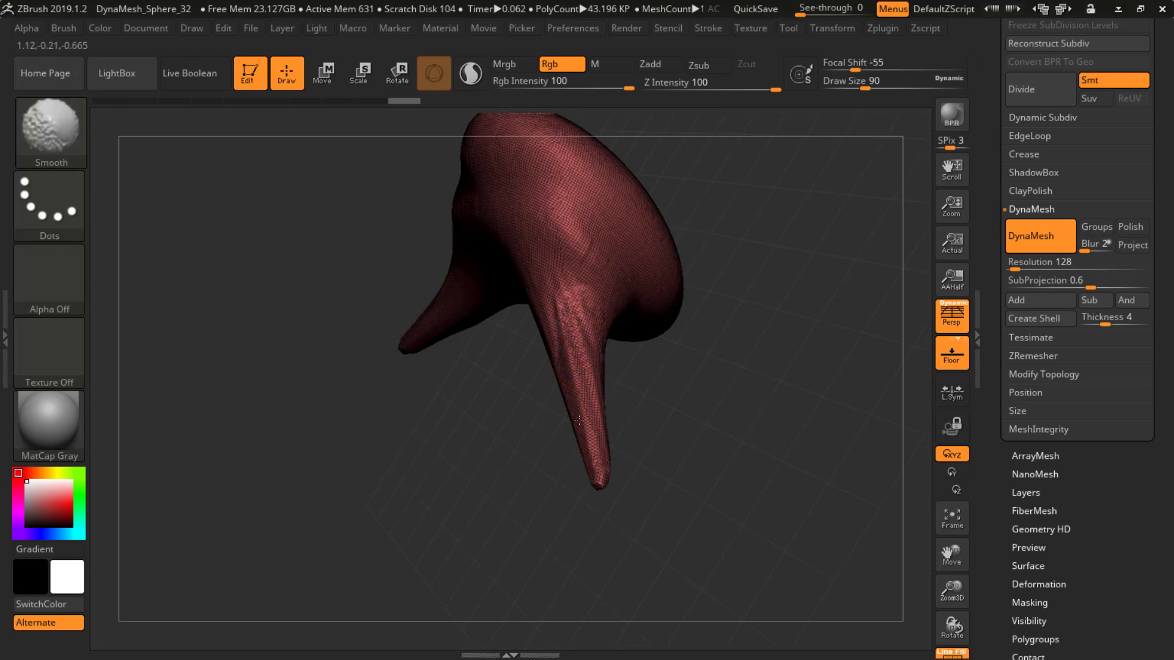
mouse_move(579, 420)
shift+mouse_down()
mouse_move(566, 318)
mouse_move(590, 397)
mouse_move(578, 322)
shift+mouse_up()
Pull four spikes with SnakeHook from the shoulder and along the upper side of the arm
mouse_move(674, 469)
mouse_down()
mouse_move(651, 428)
mouse_move(661, 330)
mouse_up()
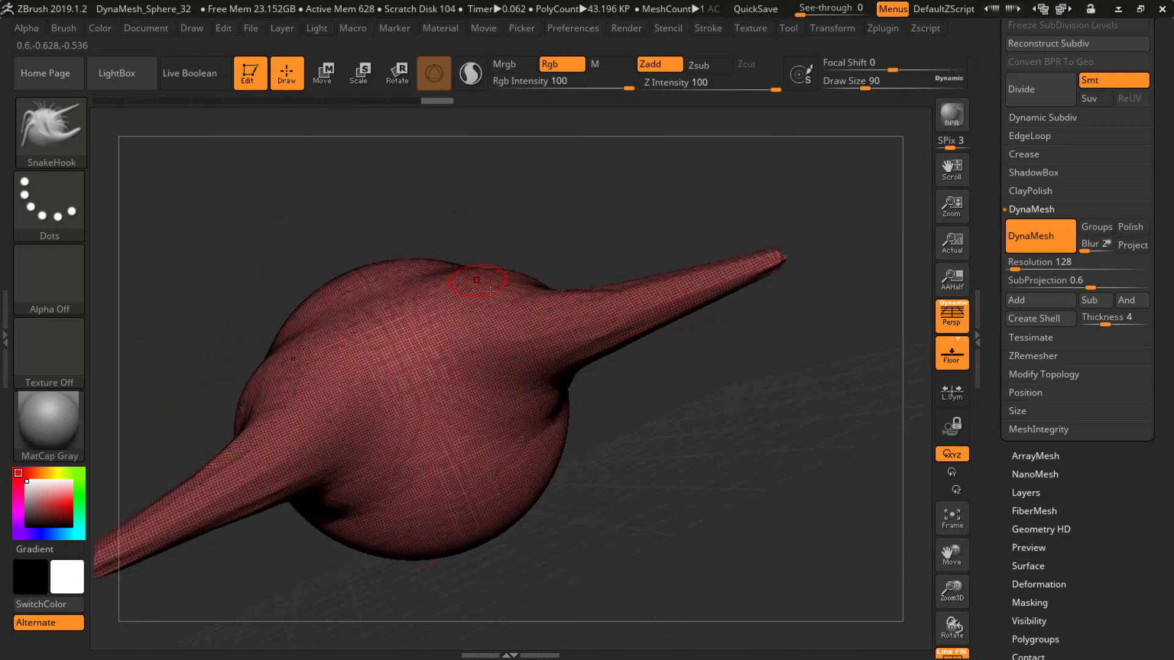
mouse_move(482, 308)
mouse_down()
mouse_move(551, 177)
mouse_move(589, 164)
mouse_up()
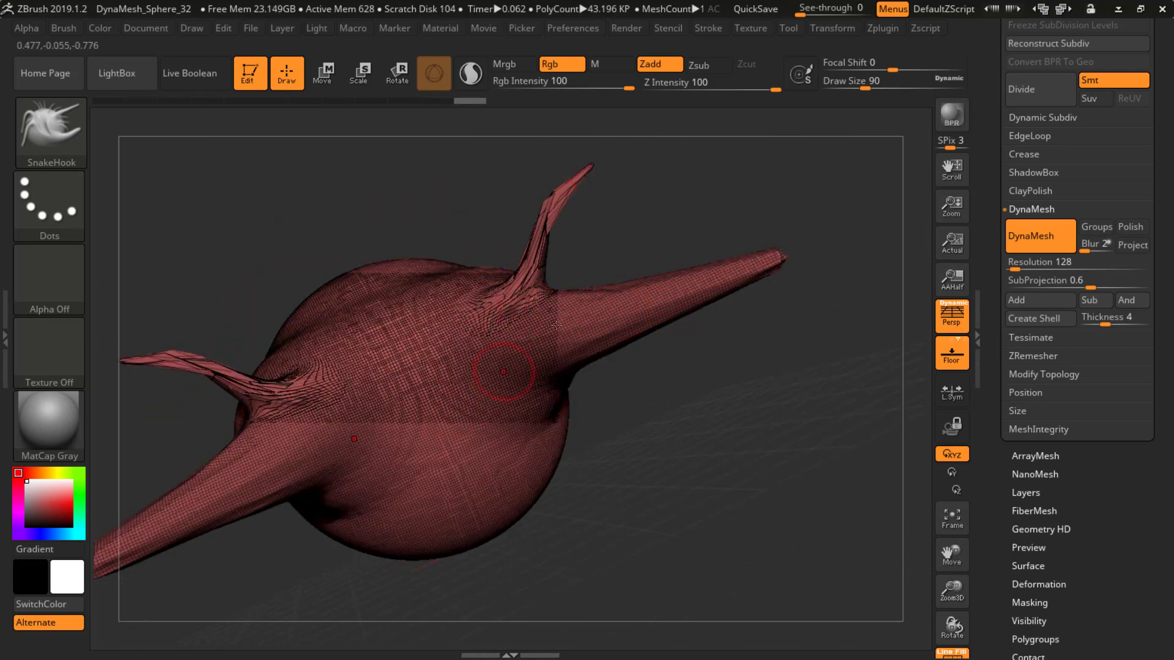
drag(603, 294, 612, 208)
drag(677, 269, 683, 186)
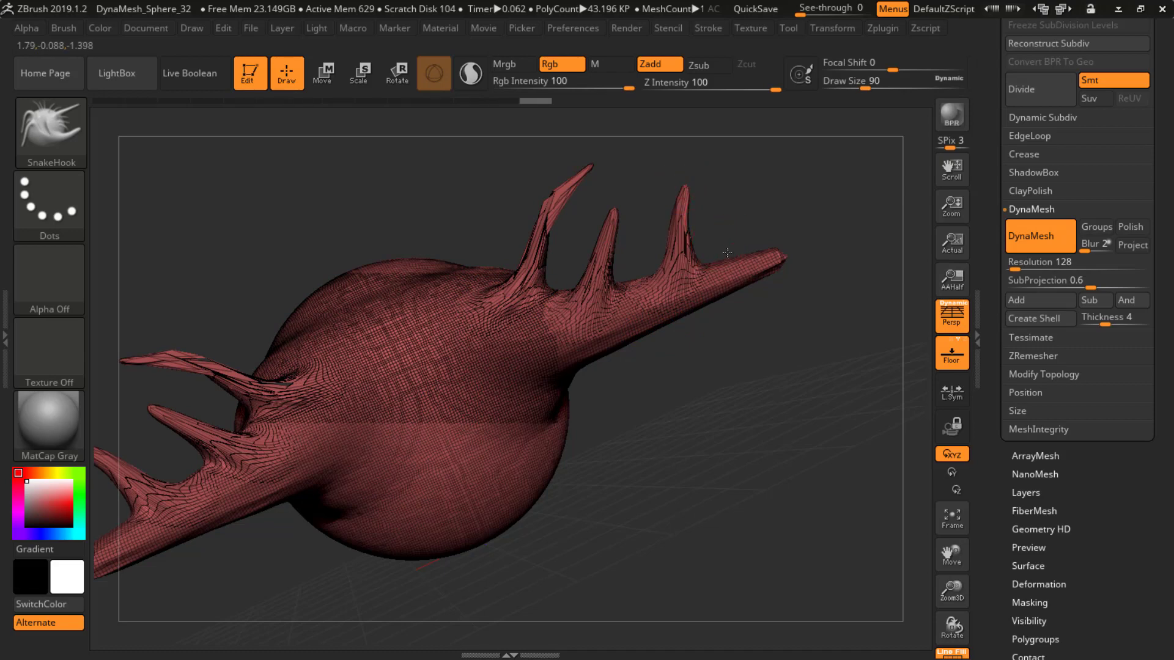
drag(727, 252, 742, 208)
Pull three spikes from the underside of the arm with SnakeHook and remesh the model with DynaMesh
drag(665, 305, 731, 401)
drag(621, 324, 676, 442)
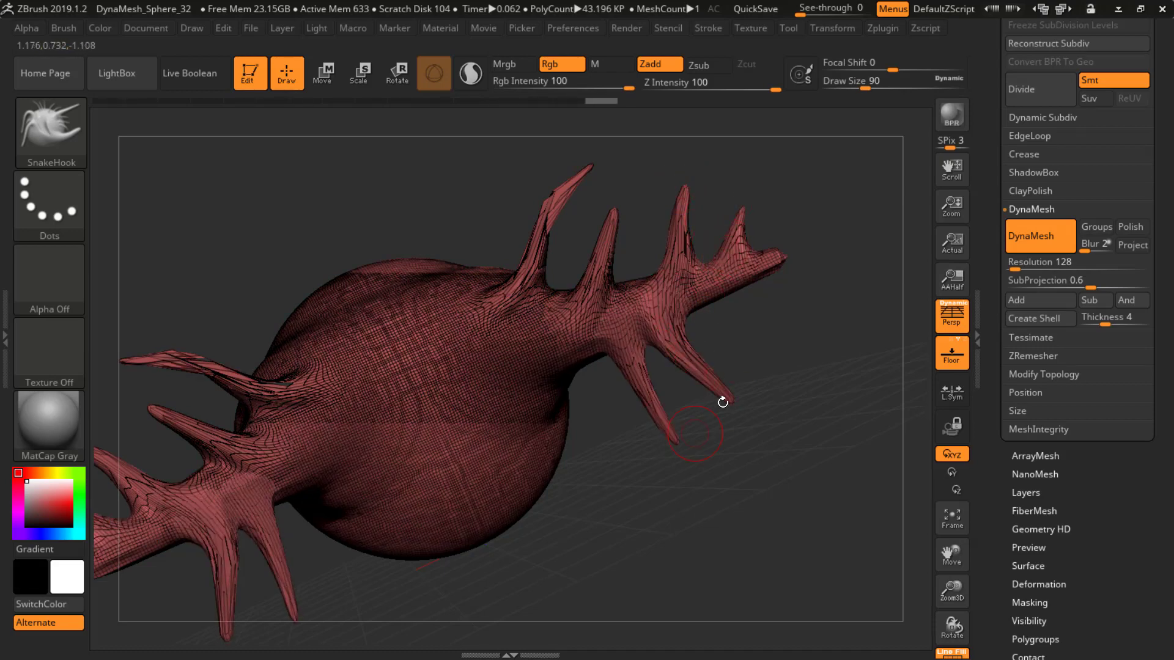
drag(740, 290, 818, 314)
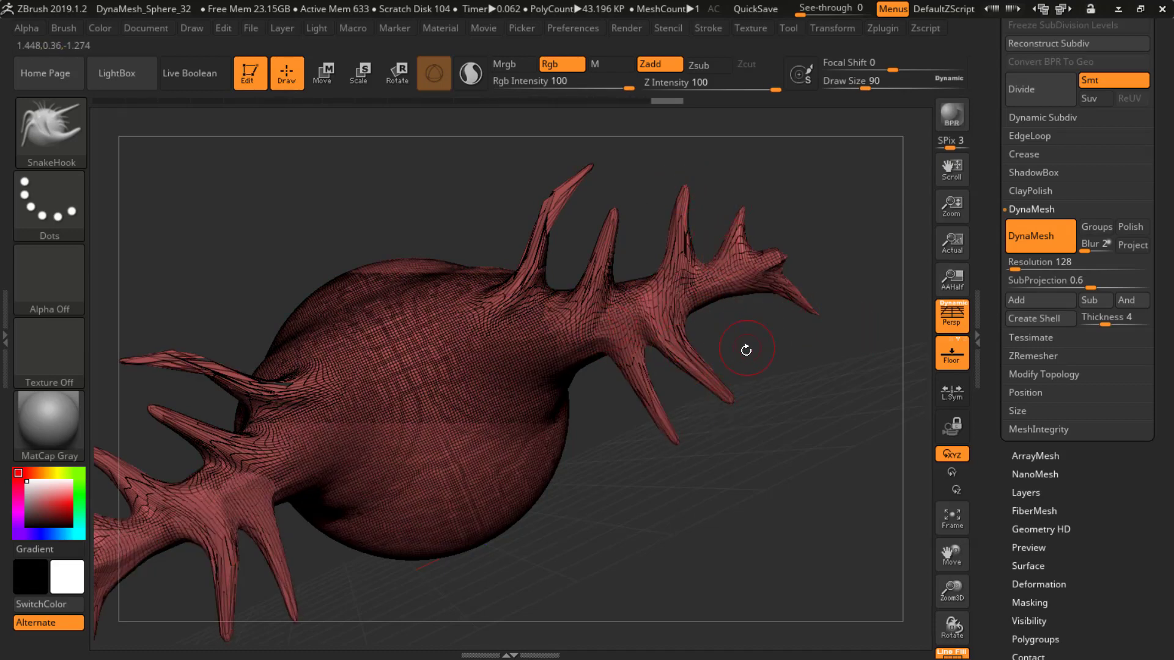
mouse_move(701, 327)
ctrl+right_down()
mouse_move(764, 336)
mouse_move(715, 373)
ctrl+right_up()
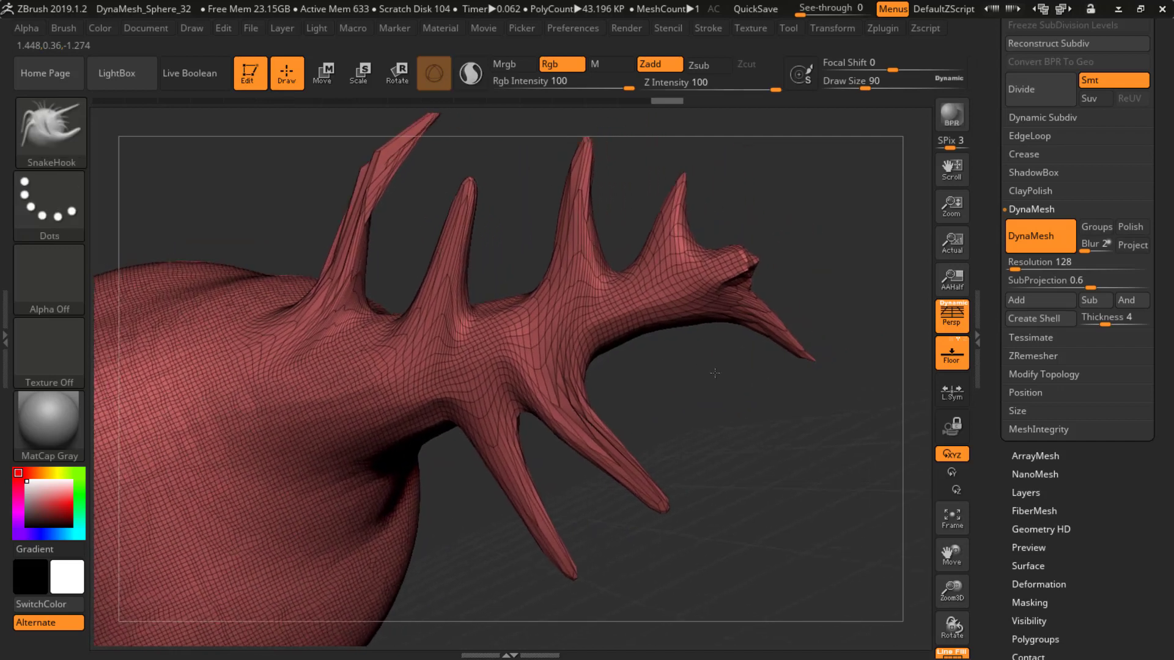
ctrl+click(714, 373)
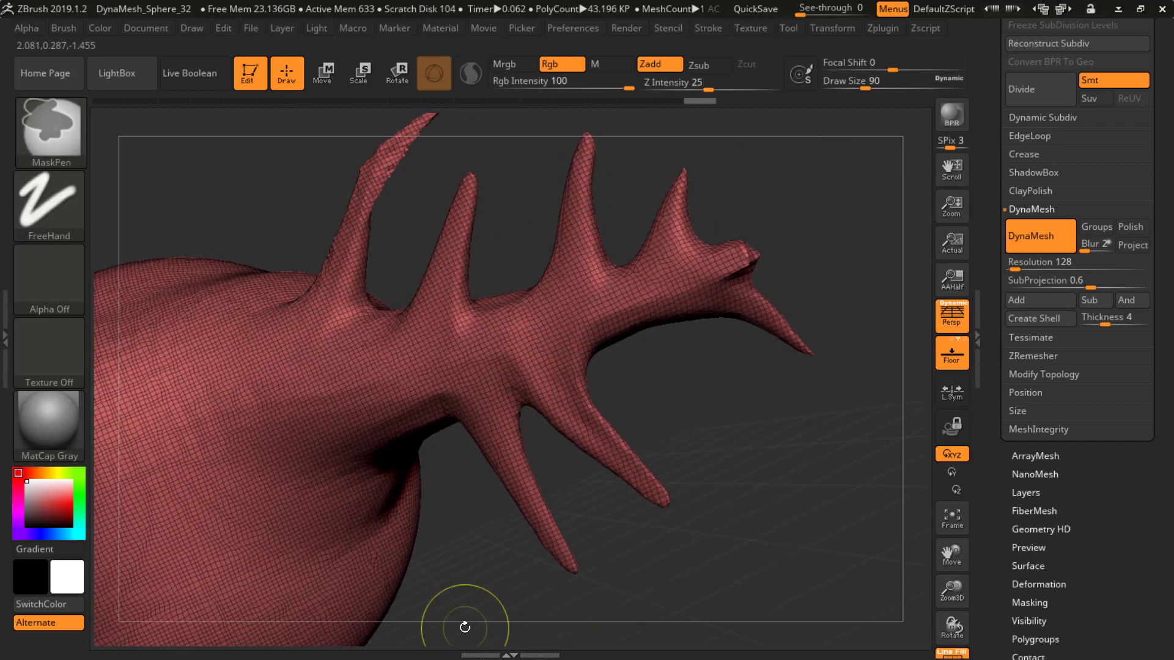
Pull one curved spike upward and one downward near the base of the arm, and remesh with DynaMesh
drag(290, 387, 165, 237)
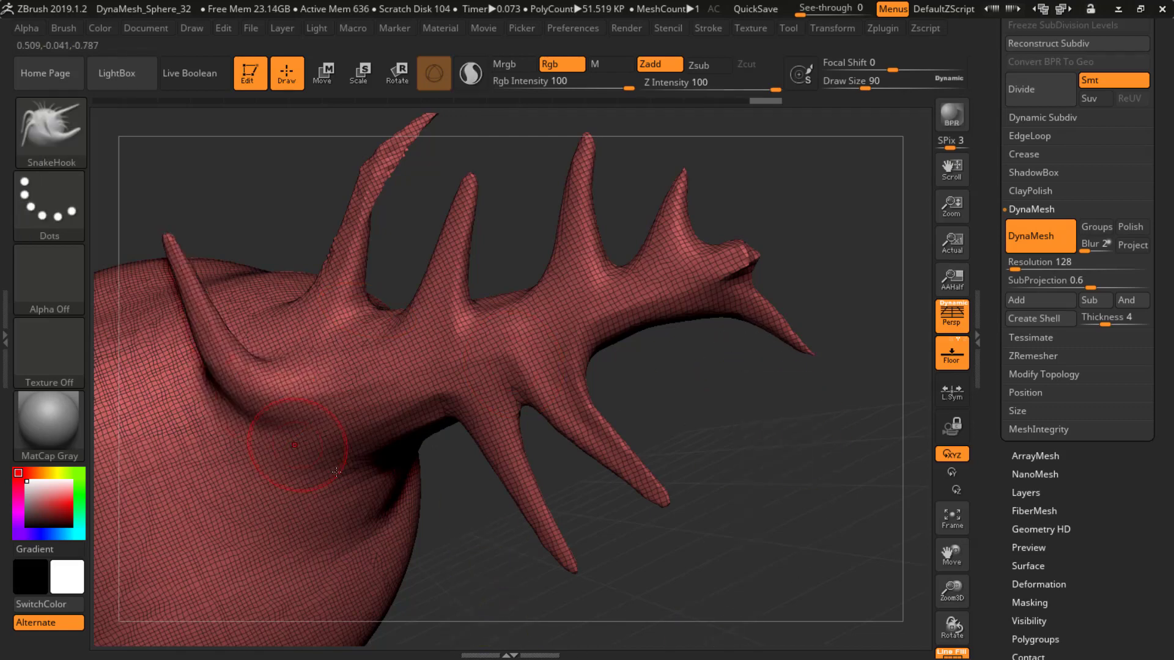
drag(376, 508, 587, 603)
ctrl+drag(697, 405, 761, 648)
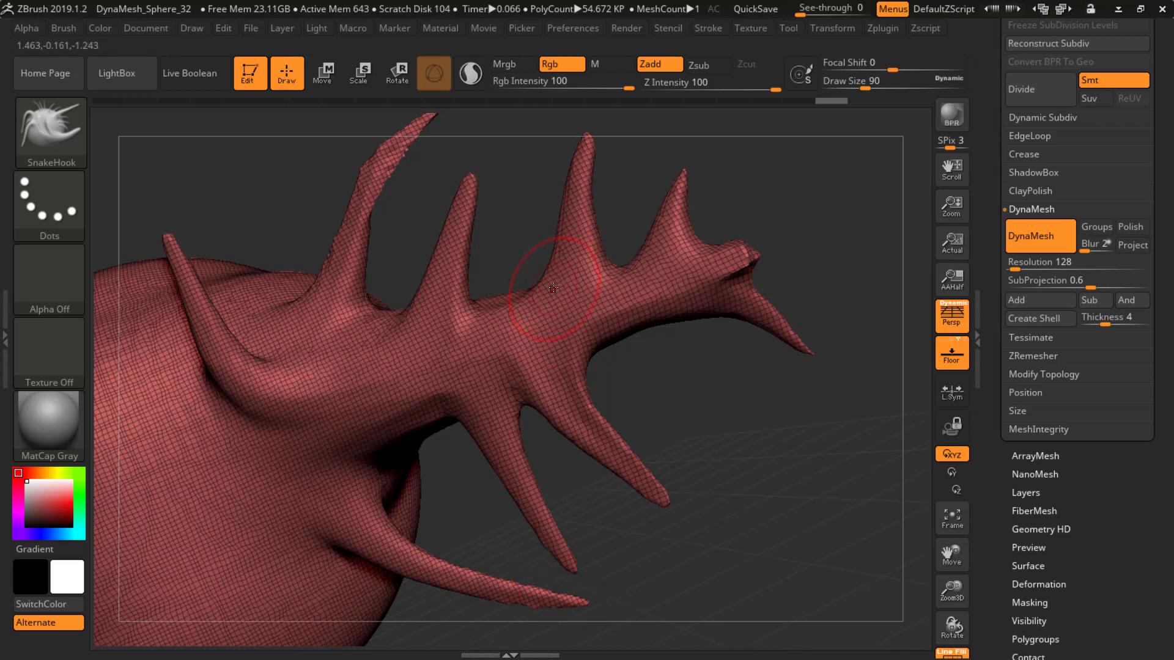
Pull two more spikes from the bare side of the arm and remesh the model with DynaMesh
mouse_move(643, 371)
mouse_down()
mouse_move(610, 319)
mouse_move(534, 317)
mouse_move(669, 389)
mouse_move(585, 369)
mouse_move(581, 315)
mouse_move(659, 249)
mouse_up()
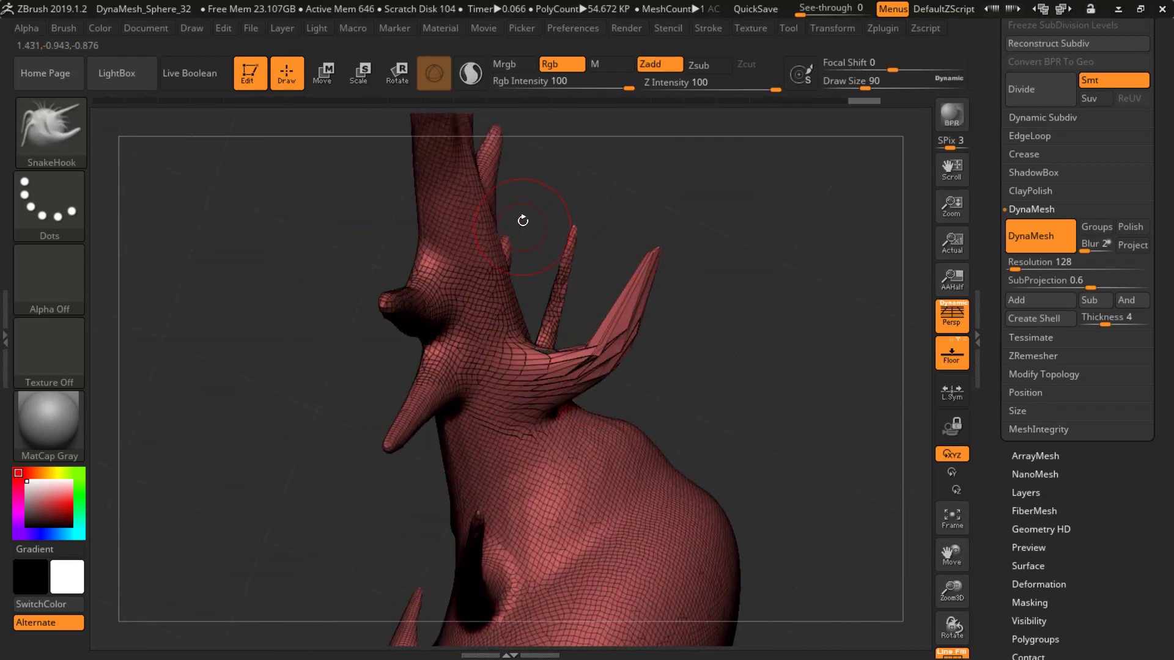
drag(521, 222, 614, 142)
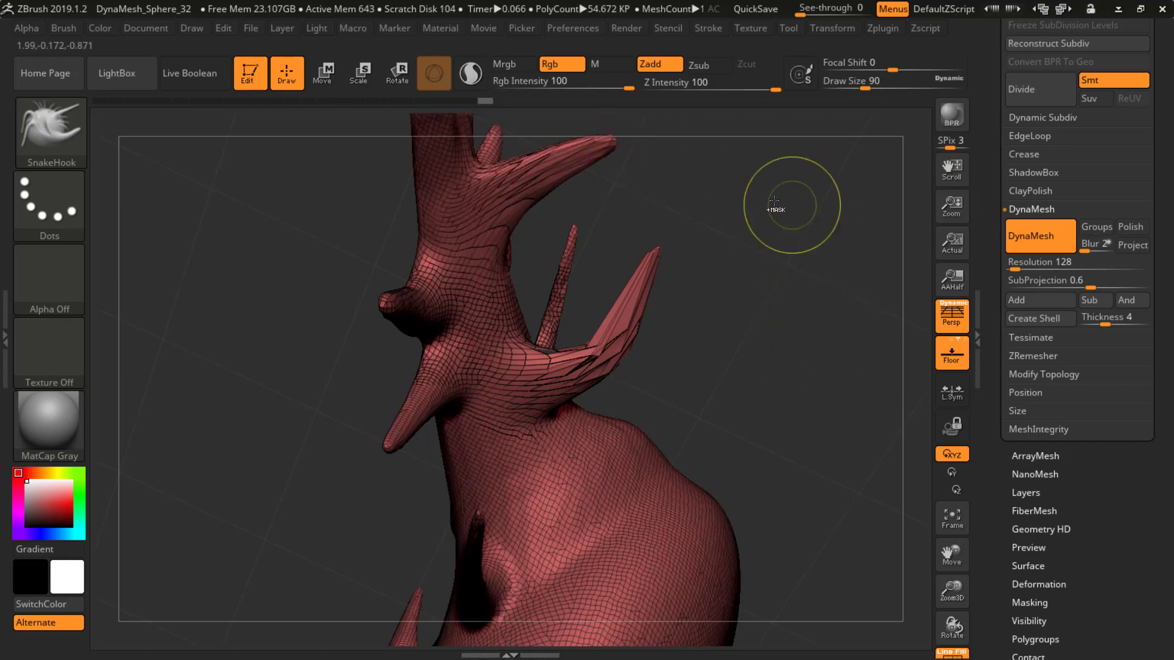
ctrl+drag(780, 201, 872, 267)
Retopologize the spiked creature with ZRemesher, using the current target polygon count and Adapt settings
drag(692, 307, 276, 357)
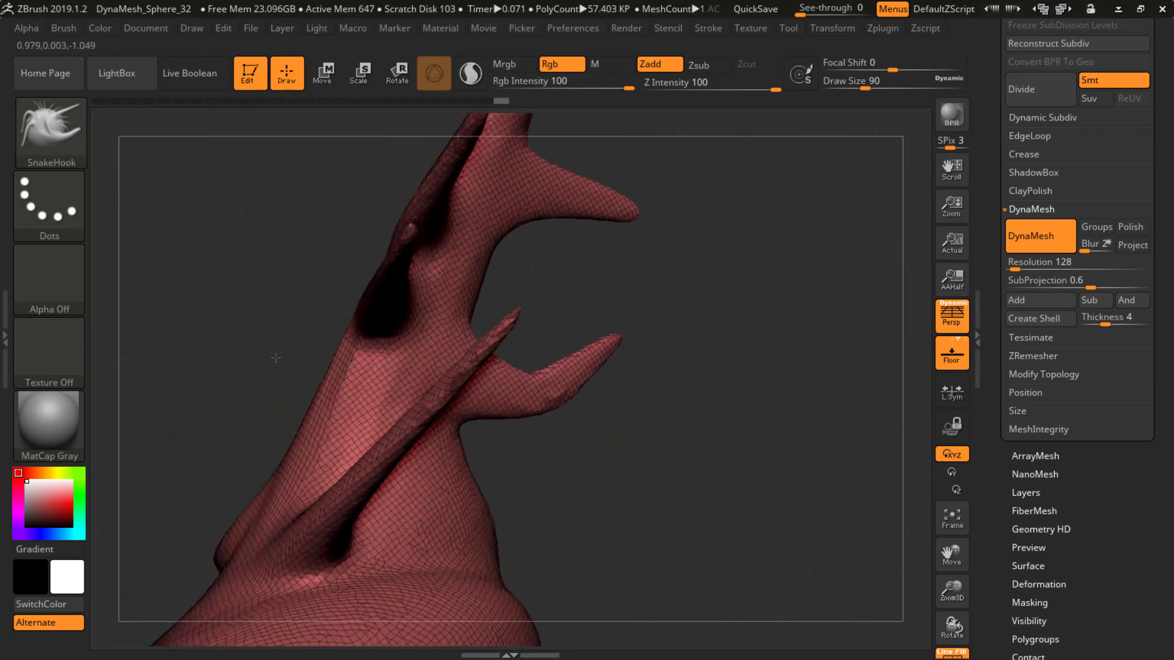
mouse_move(649, 300)
right_down()
mouse_move(604, 307)
mouse_move(637, 371)
mouse_move(673, 393)
mouse_move(548, 402)
mouse_move(853, 357)
right_up()
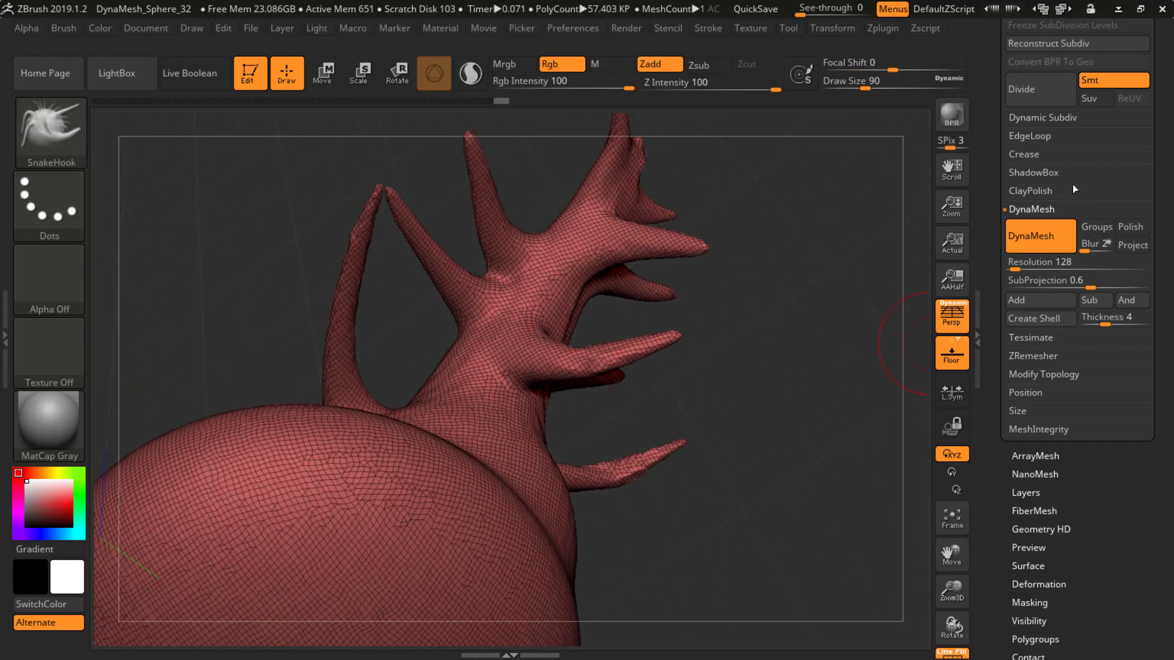
click(1042, 171)
click(1077, 155)
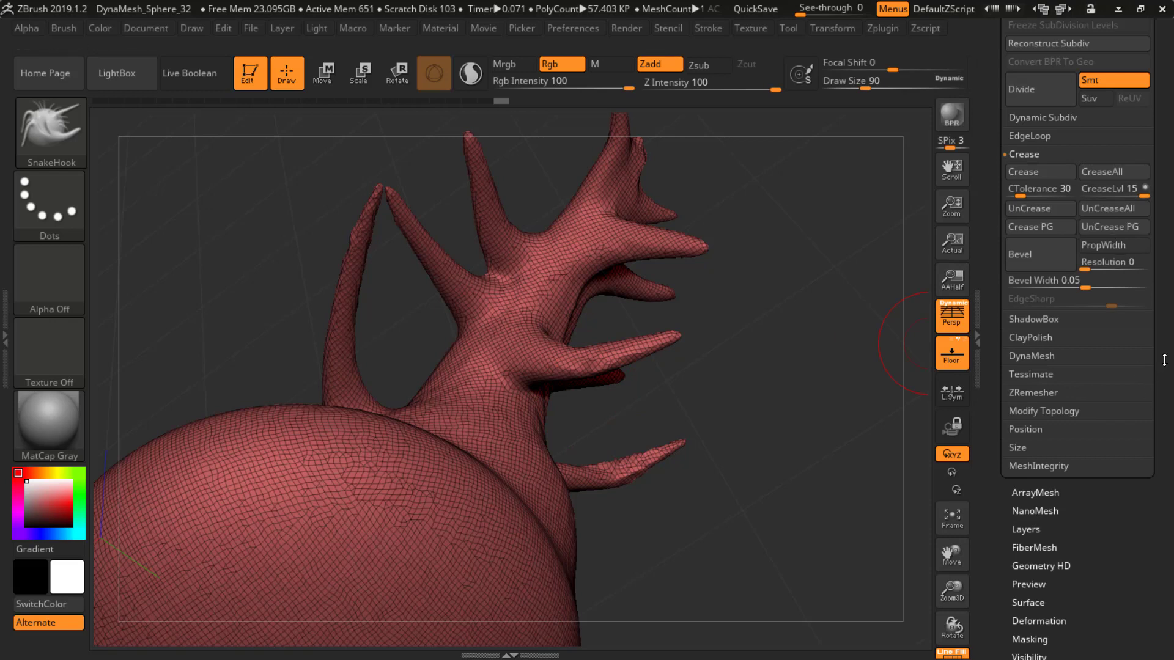
click(1041, 395)
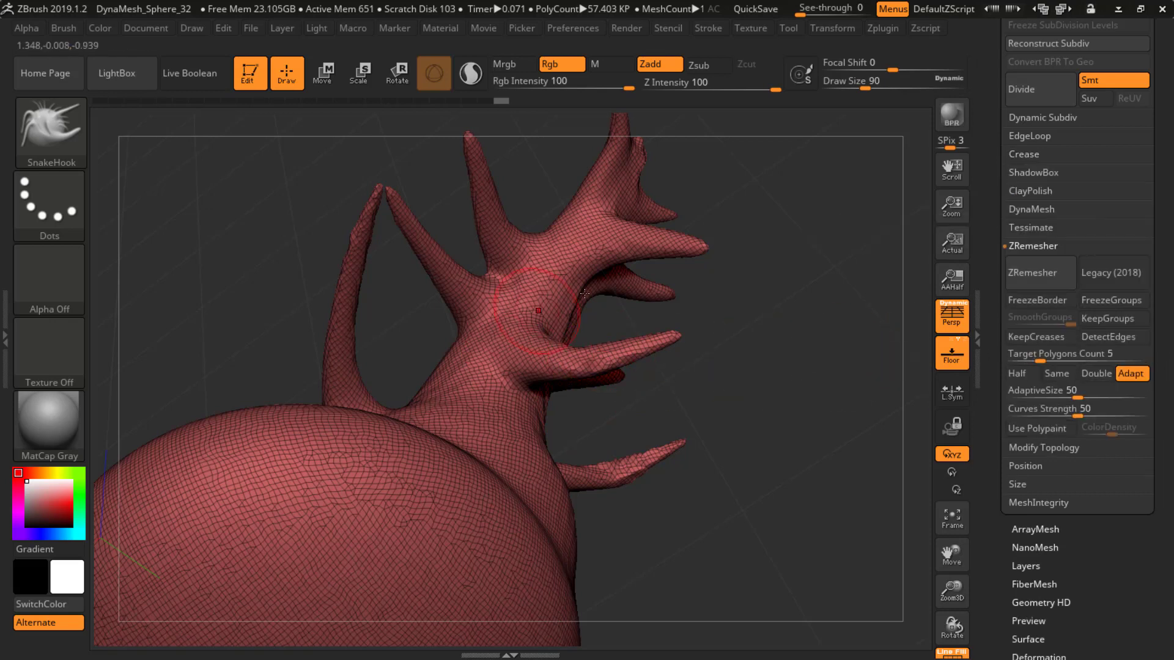
click(1026, 273)
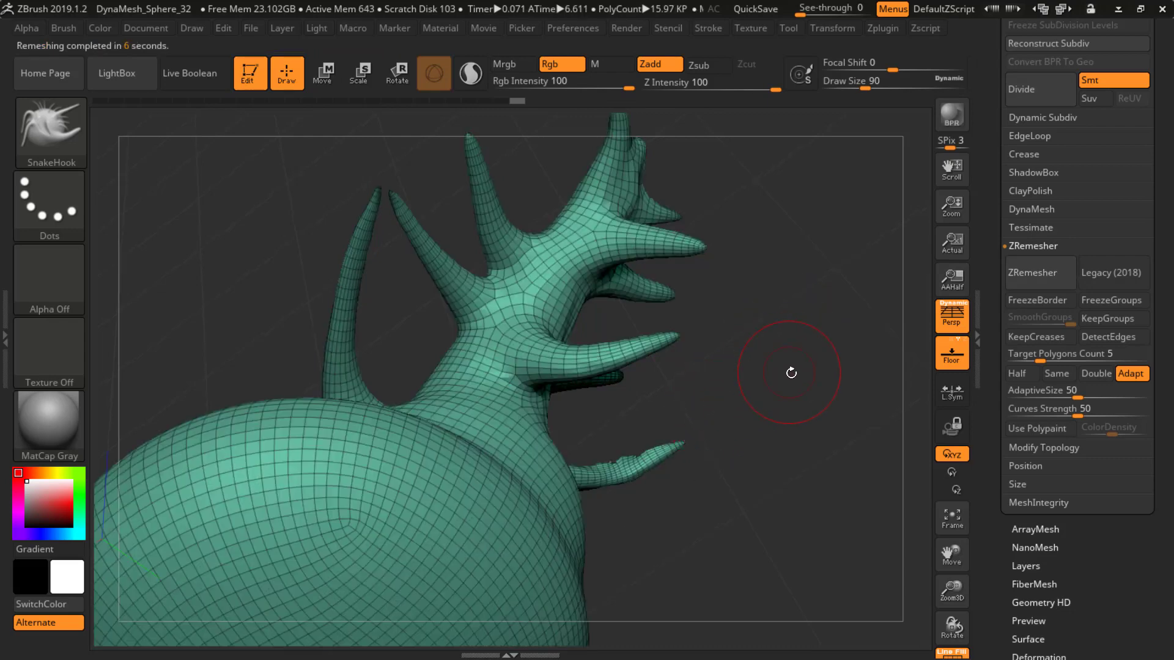
Subdivide the retopologized mesh once and toggle the polygon wireframe off and on to refresh it
mouse_move(800, 385)
mouse_down()
mouse_move(456, 523)
mouse_move(611, 295)
mouse_move(641, 353)
mouse_move(668, 362)
mouse_move(661, 323)
mouse_move(650, 323)
mouse_up()
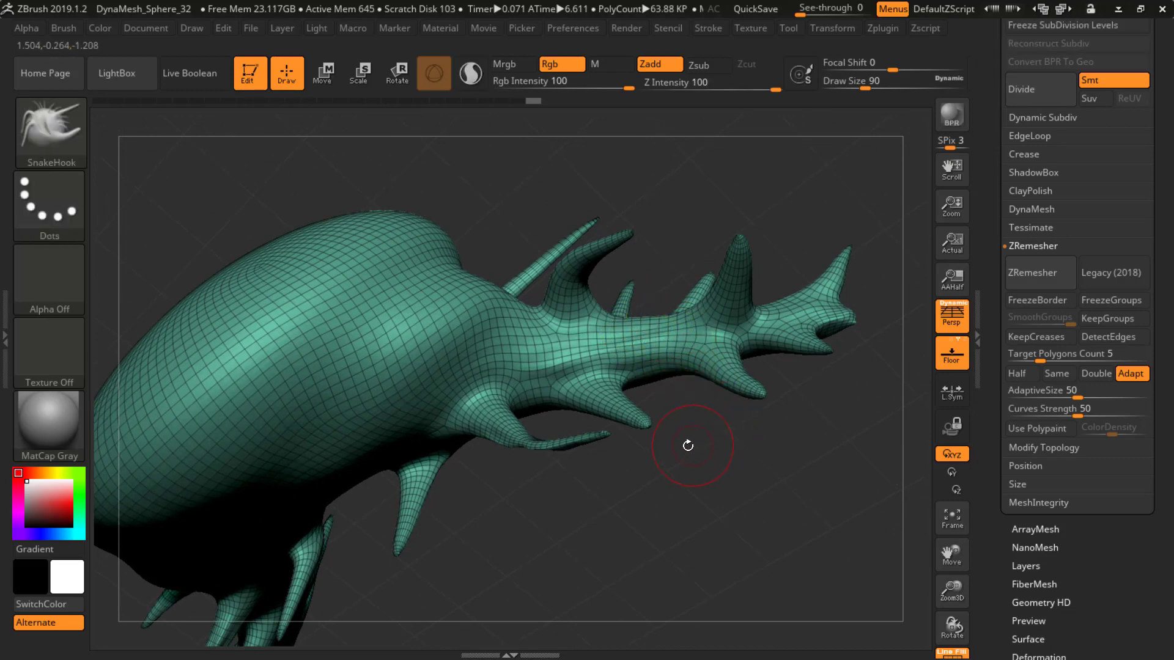
key(shift+f)
key(shift+f)
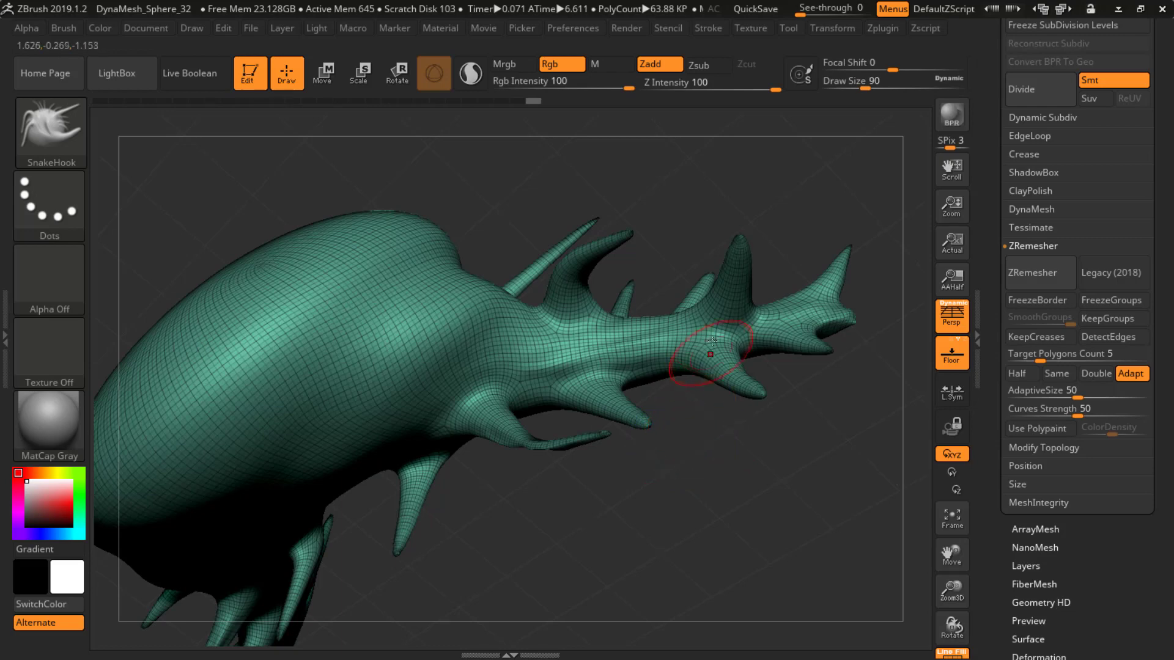
Examine the subdivided creature's topology from several angles and open the DynaMesh settings
mouse_move(772, 275)
mouse_down()
mouse_move(709, 300)
mouse_move(727, 263)
mouse_move(658, 286)
mouse_move(722, 314)
mouse_move(666, 358)
mouse_up()
key(ctrl)
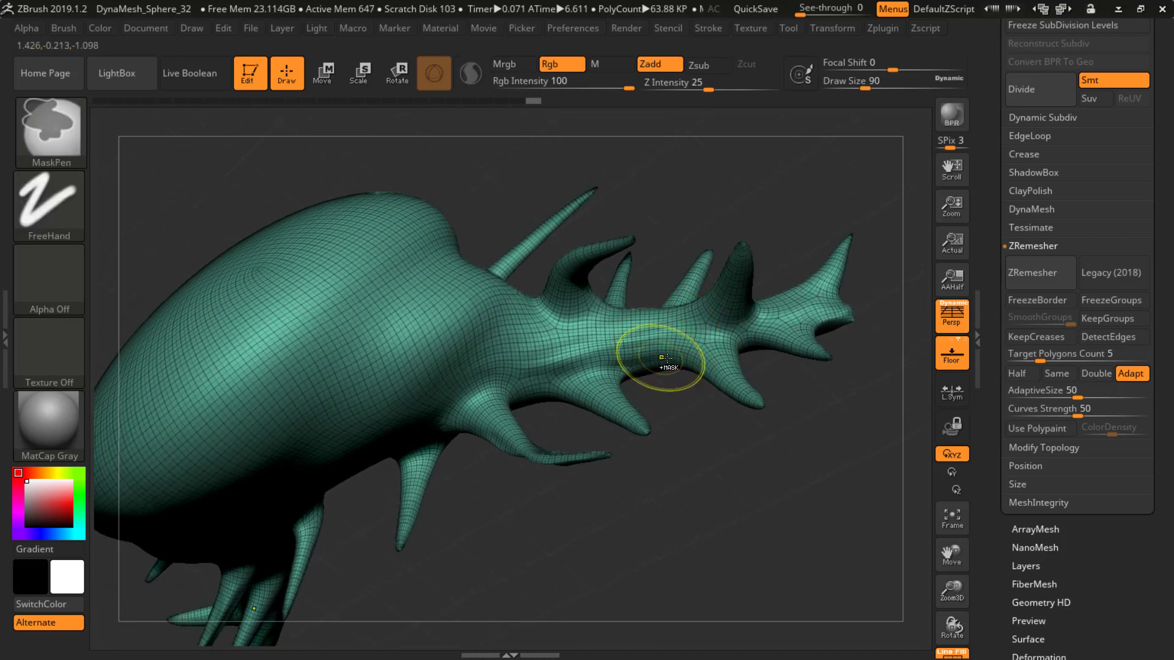
mouse_move(667, 358)
ctrl+right_down()
mouse_move(642, 306)
mouse_move(537, 333)
mouse_move(656, 313)
mouse_move(467, 329)
mouse_move(541, 298)
mouse_move(504, 295)
mouse_move(309, 208)
mouse_move(265, 347)
mouse_move(278, 382)
ctrl+right_up()
alt+right_drag(608, 348, 557, 345)
right_drag(602, 383, 669, 375)
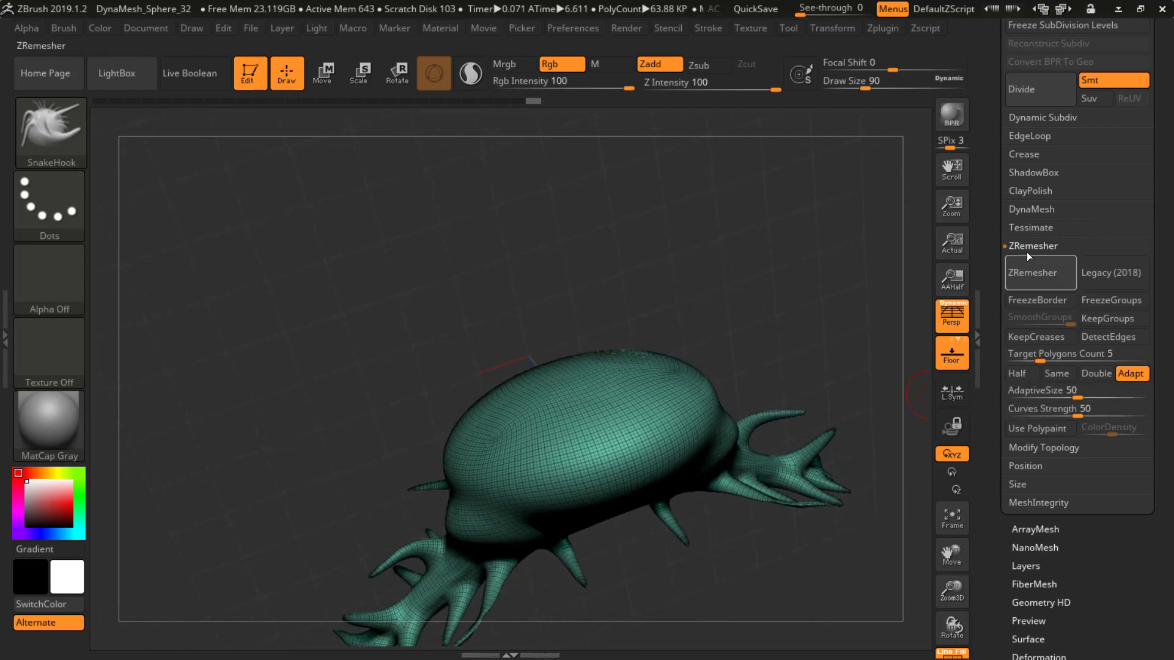
click(1025, 211)
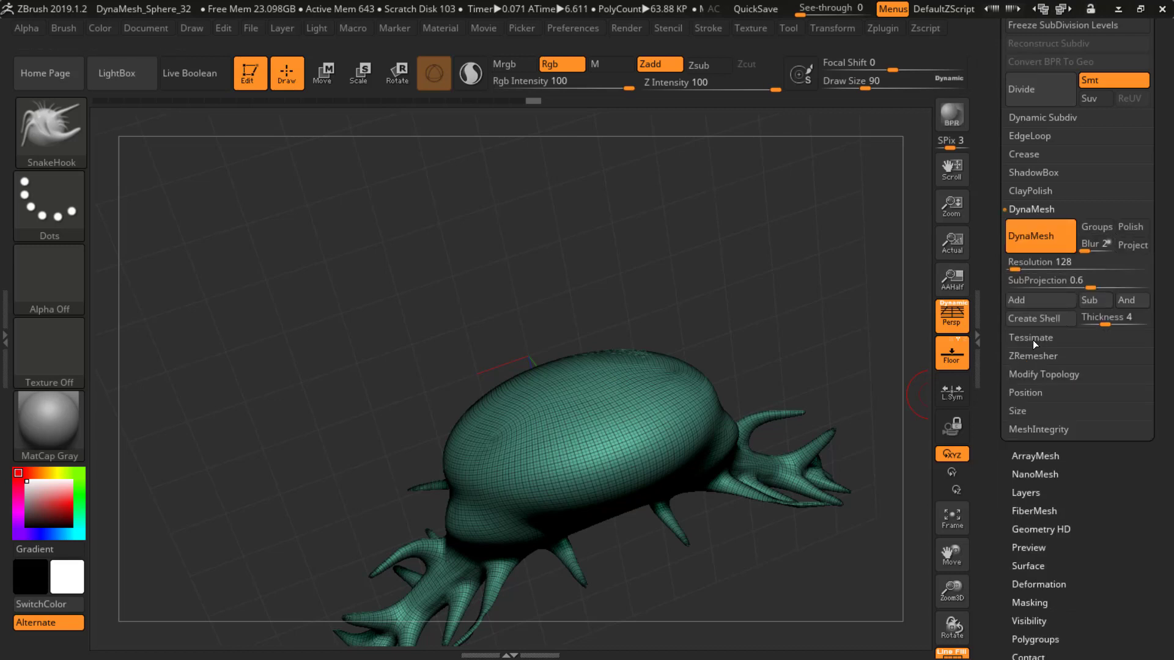
mouse_move(630, 337)
mouse_down()
mouse_move(663, 442)
mouse_move(578, 283)
mouse_move(662, 471)
mouse_move(645, 272)
mouse_move(566, 262)
mouse_up()
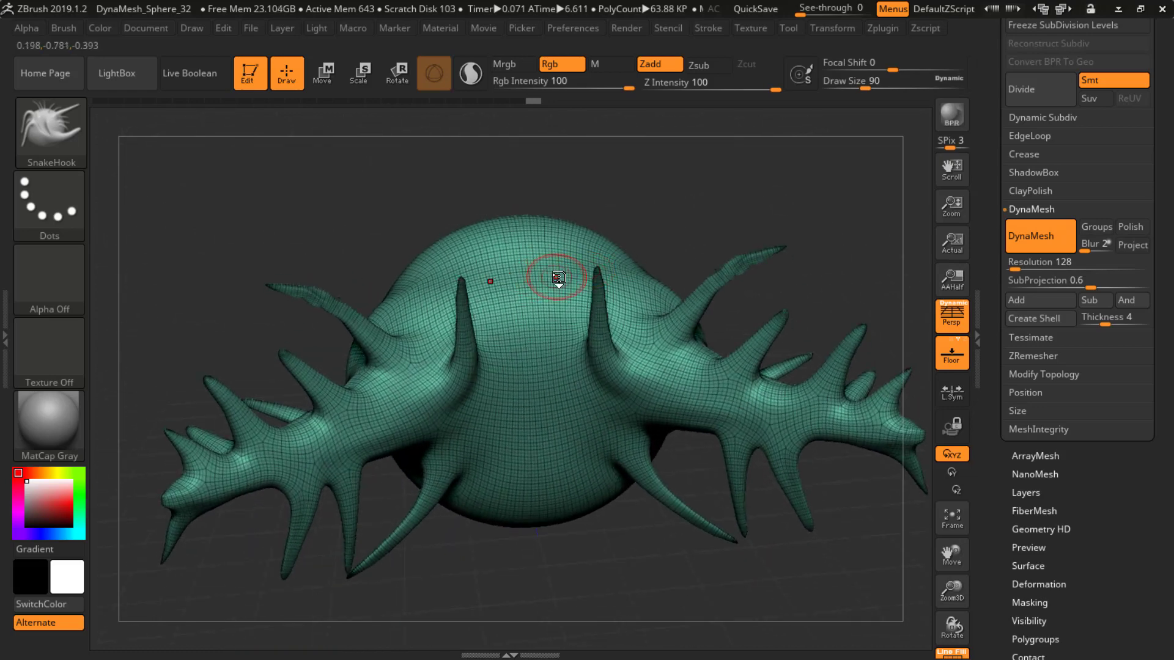
Switch to the Move gizmo, adjust the whole creature's scale and position slightly, and frame it in view
key(w)
mouse_move(521, 335)
mouse_down()
mouse_move(525, 415)
mouse_move(522, 344)
mouse_up()
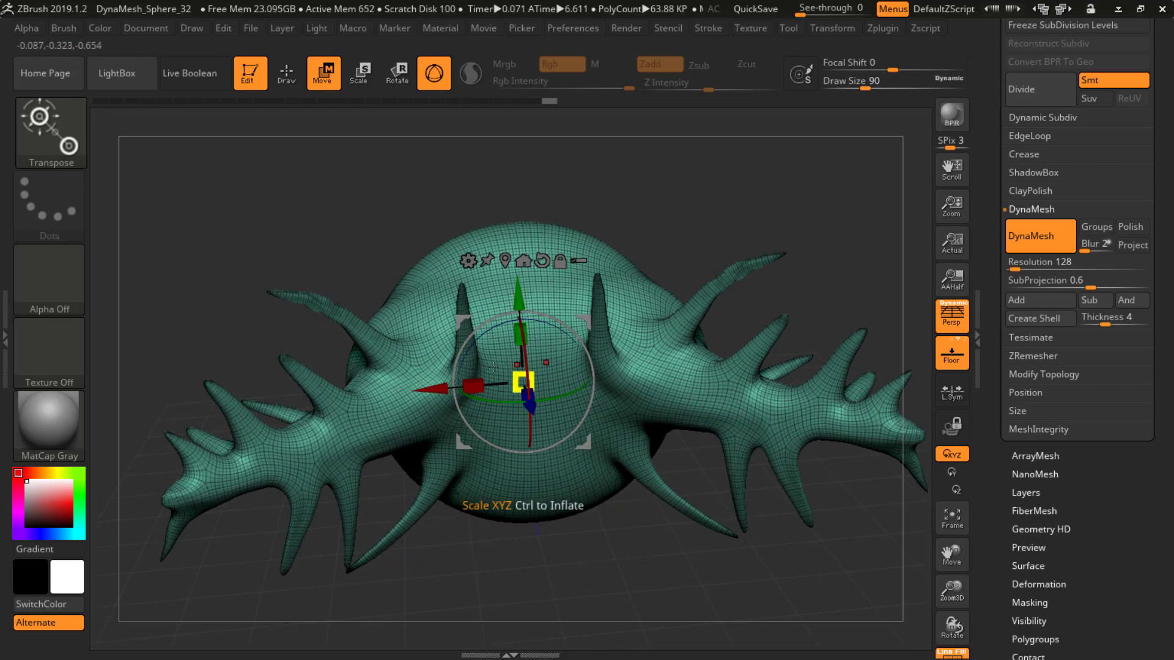
right_drag(473, 386, 403, 338)
drag(386, 346, 392, 369)
key(f)
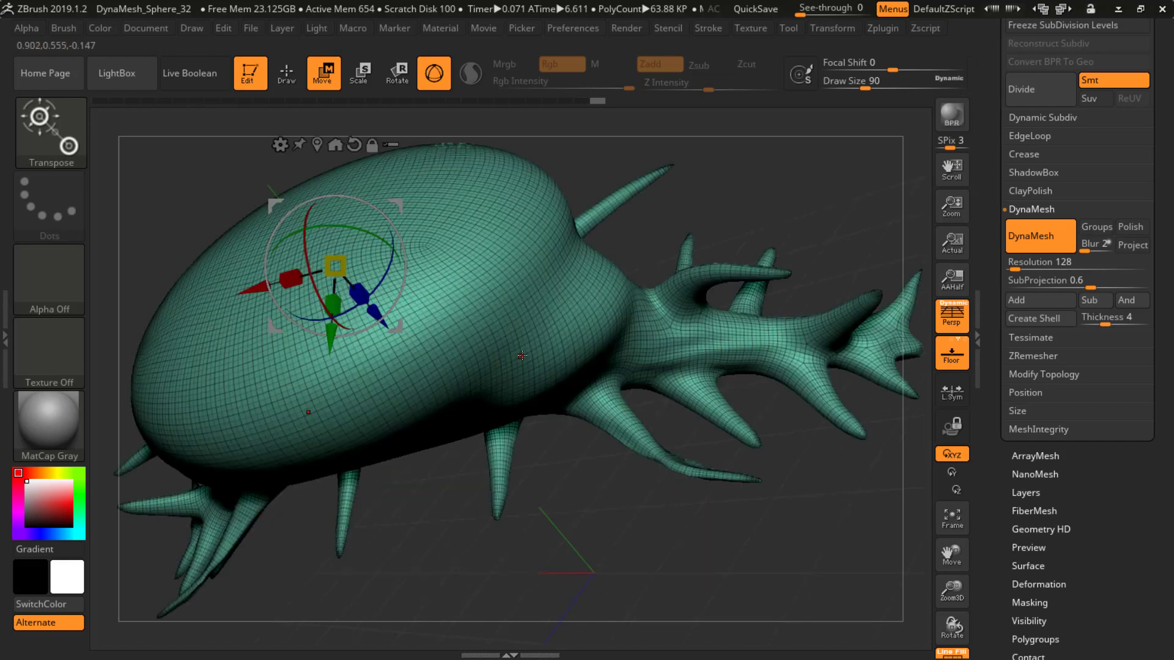
key(f)
right_drag(634, 379, 598, 318)
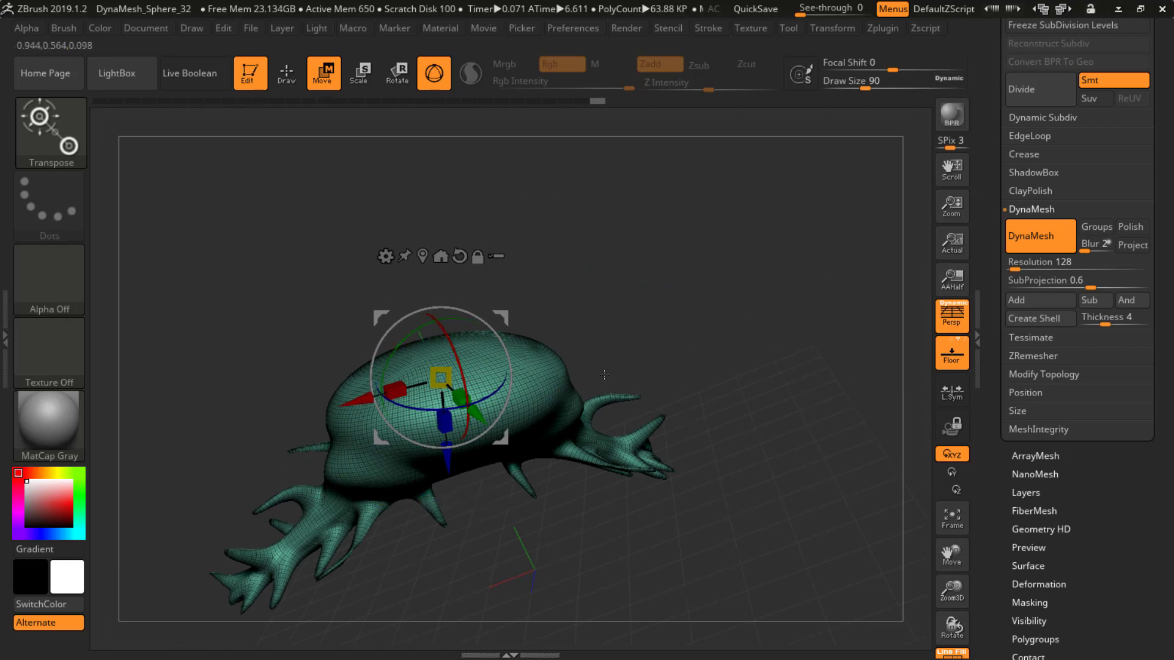
Choose the IMM PrimitivesH insert-mesh brush from the brushes starting with I
click(51, 131)
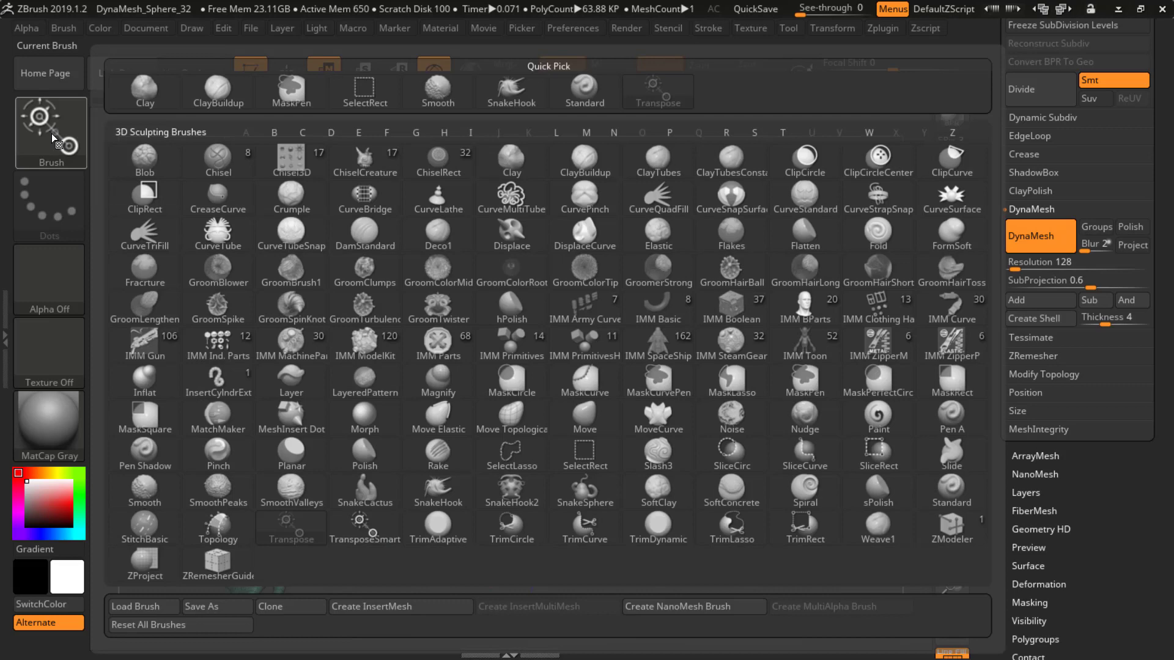
click(52, 134)
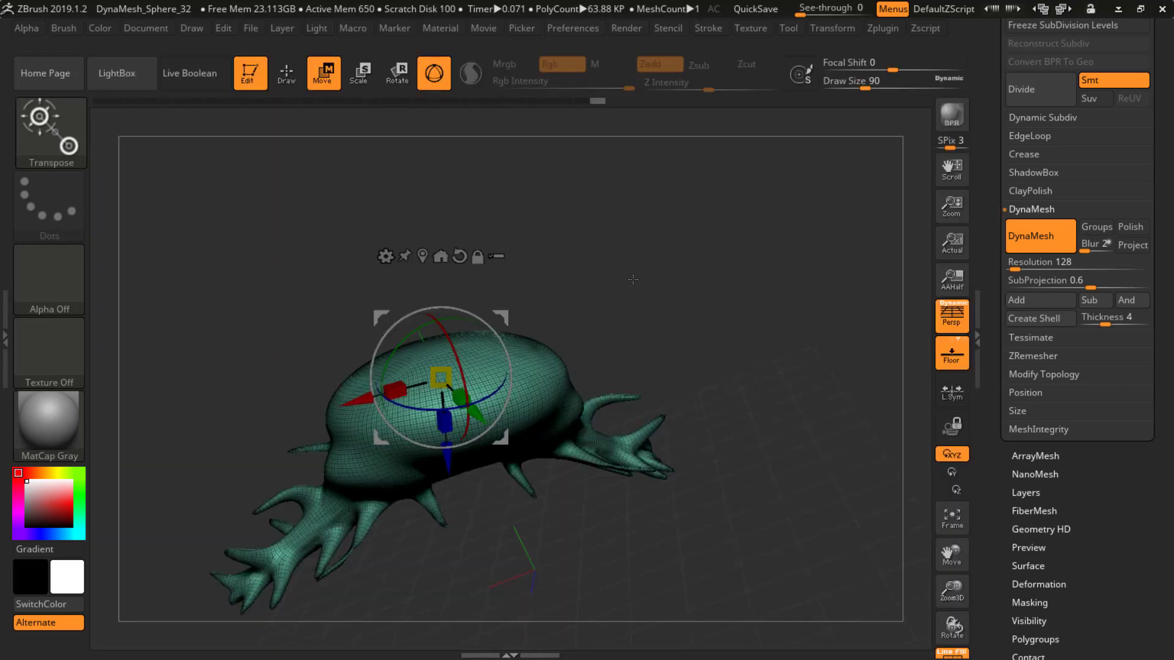
click(65, 130)
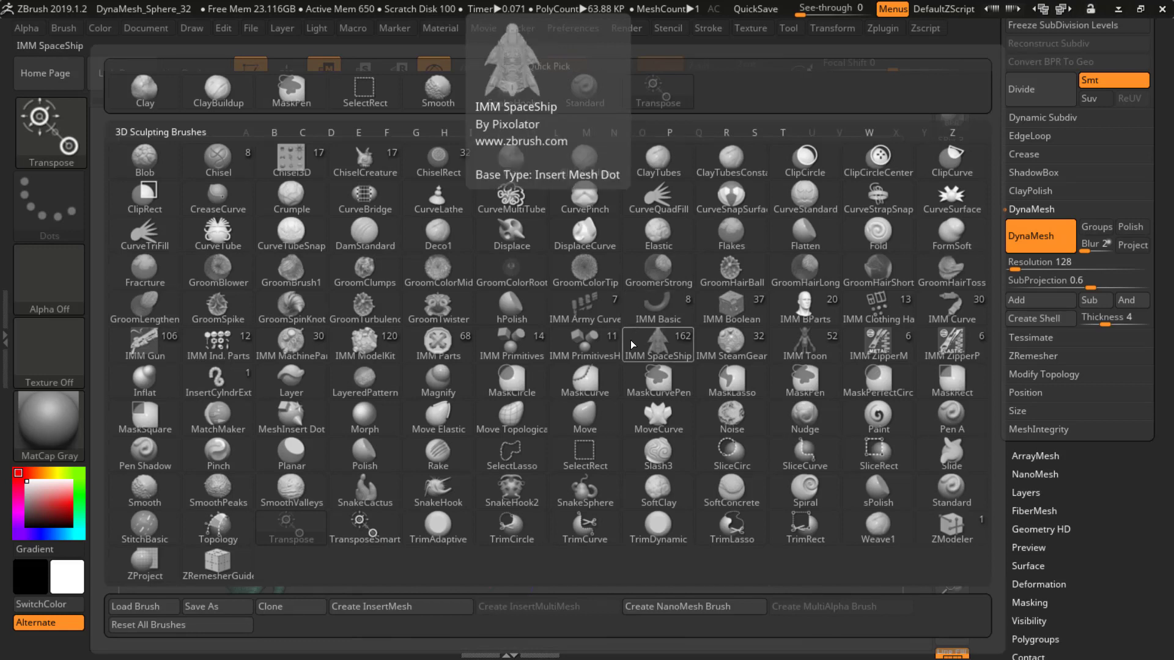
key(i)
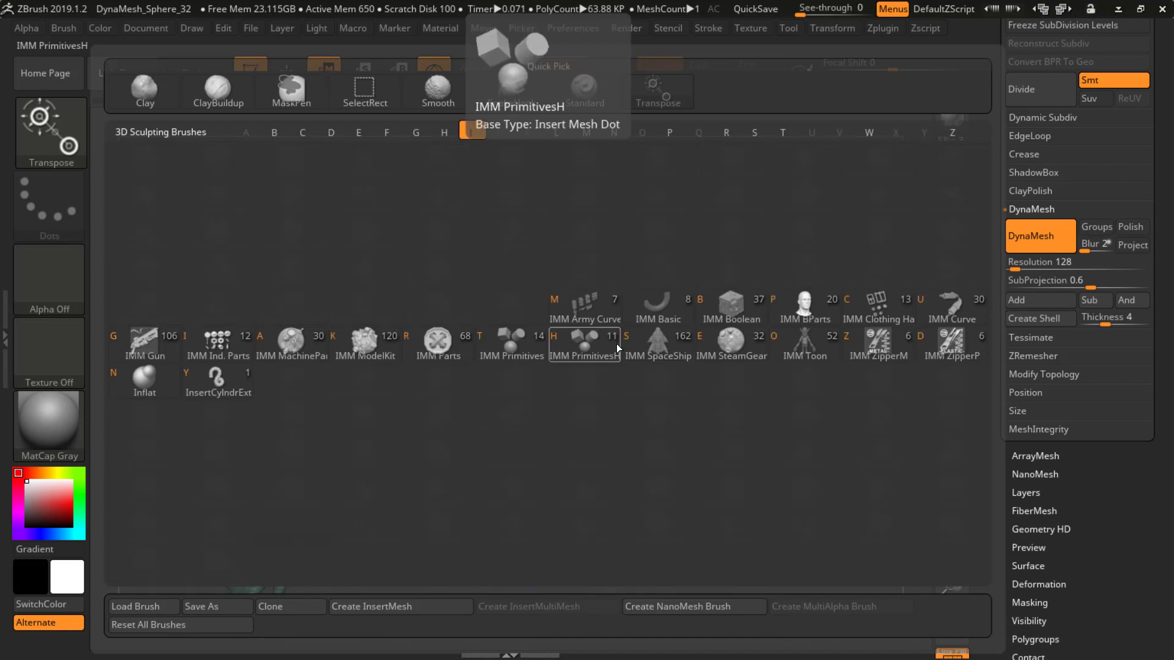
click(579, 346)
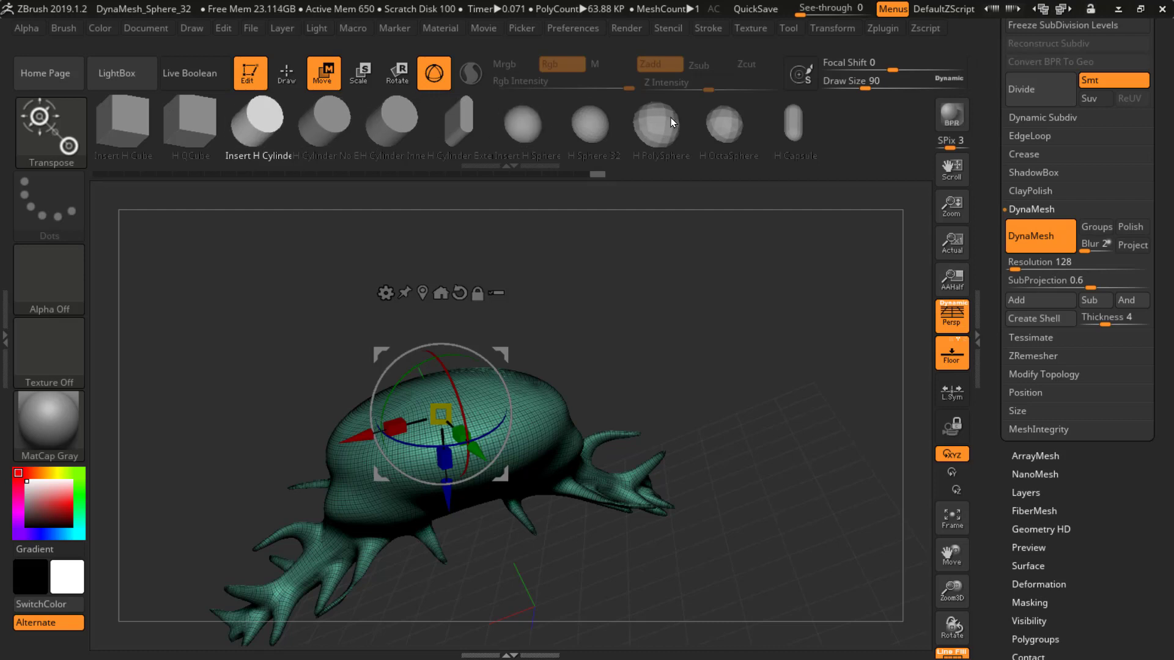
Try to insert an H Sphere 32 primitive on the creature's body
click(597, 125)
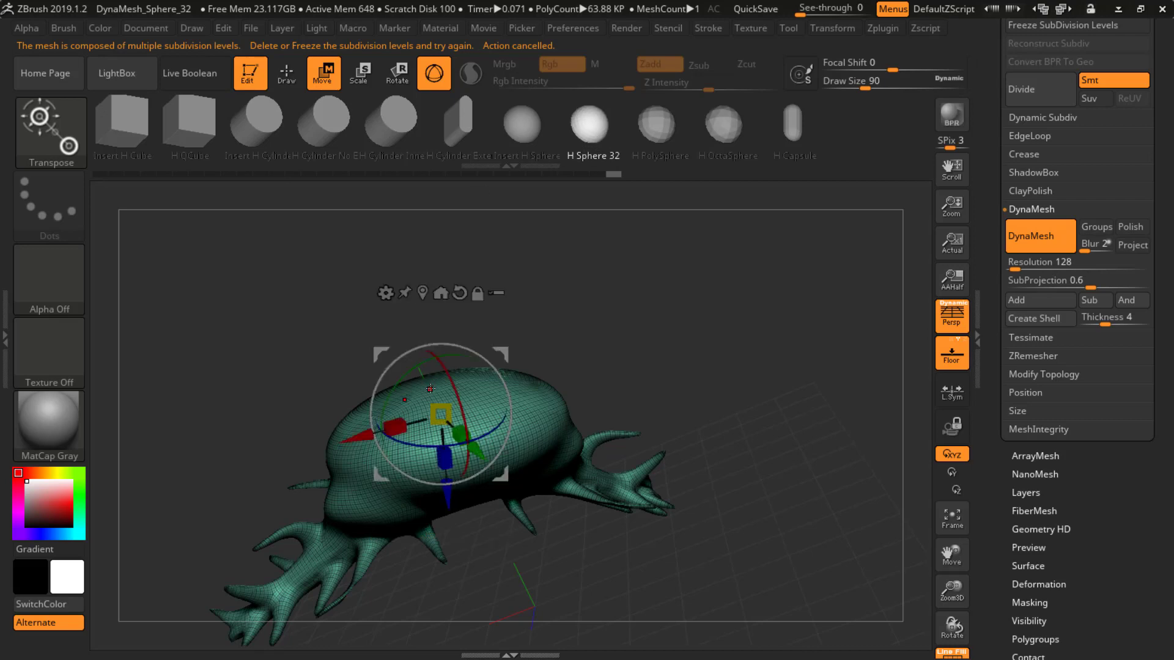
drag(430, 389, 490, 336)
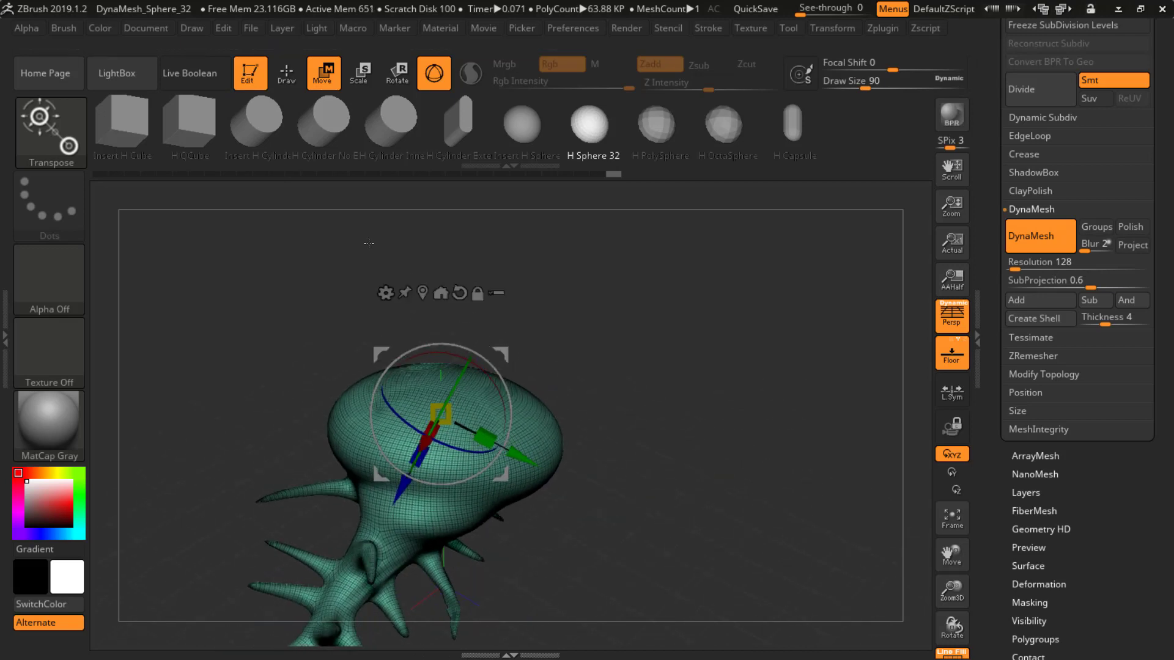
click(585, 138)
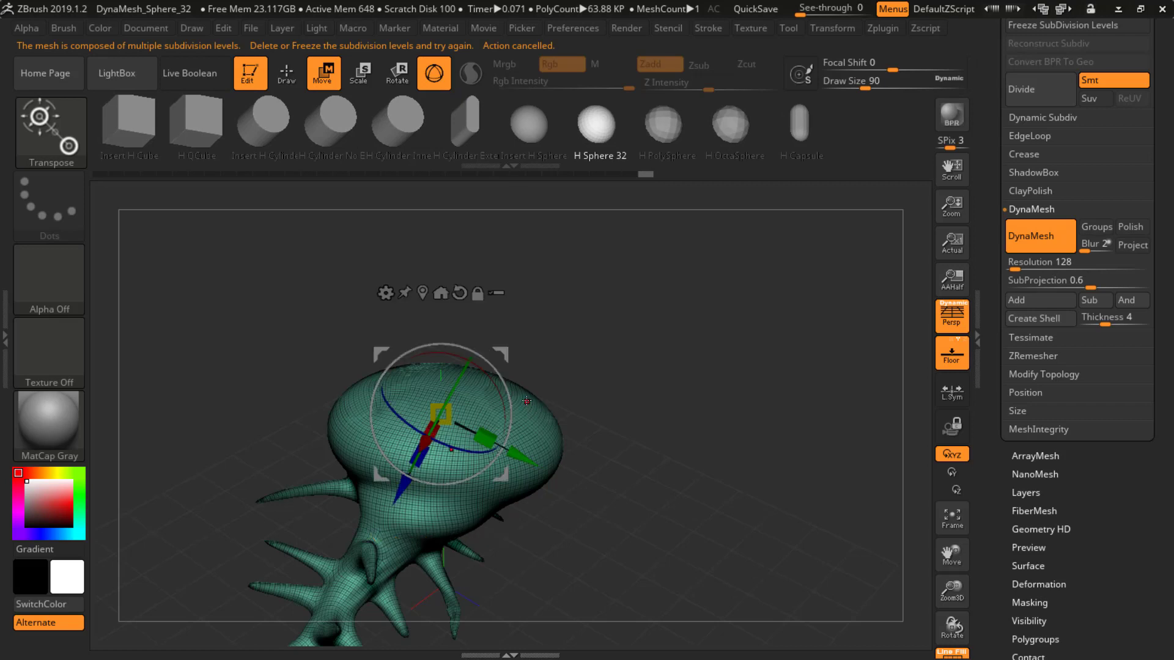
Switch to the IMM Primitives insert-mesh brush in Draw mode
key(b)
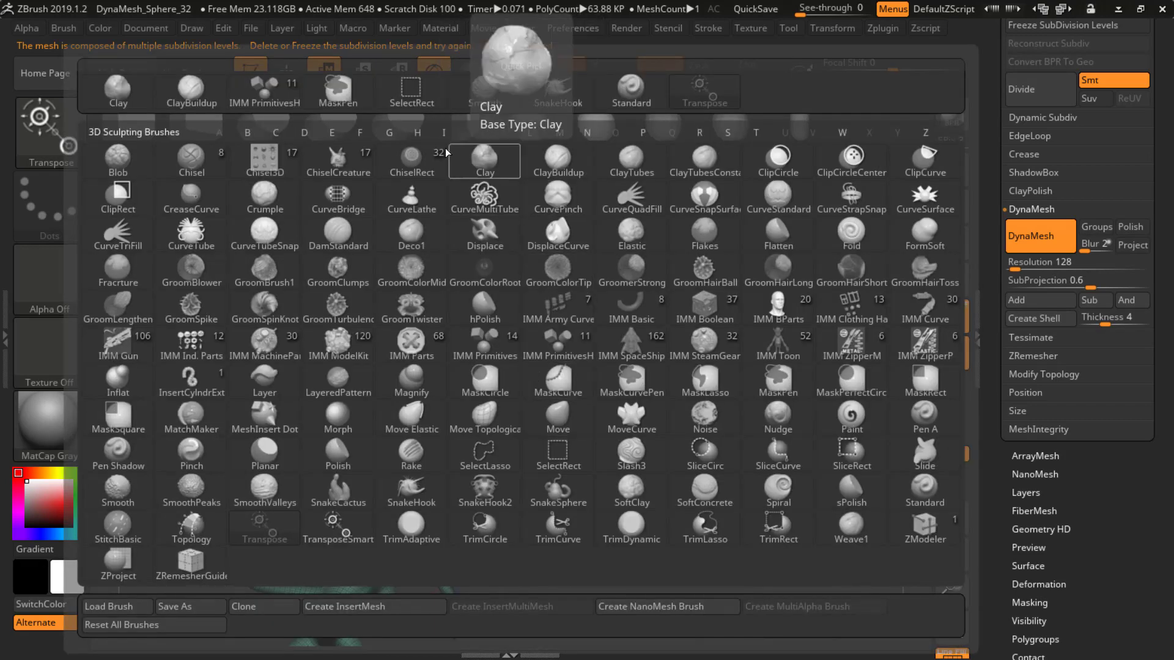
key(i)
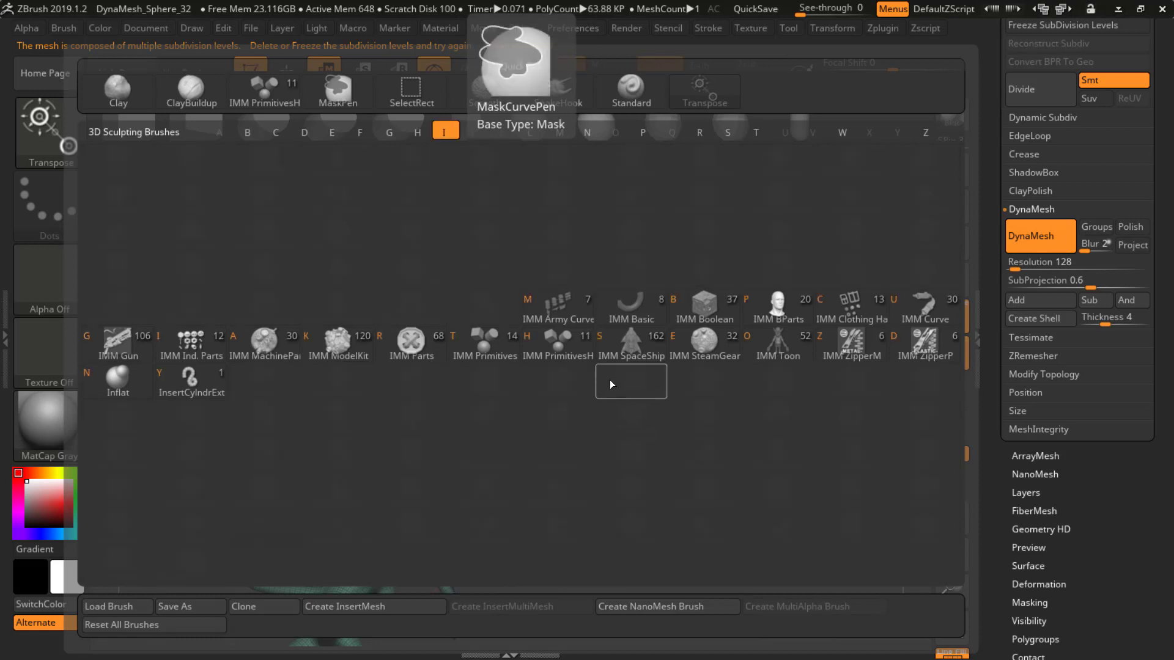
click(549, 344)
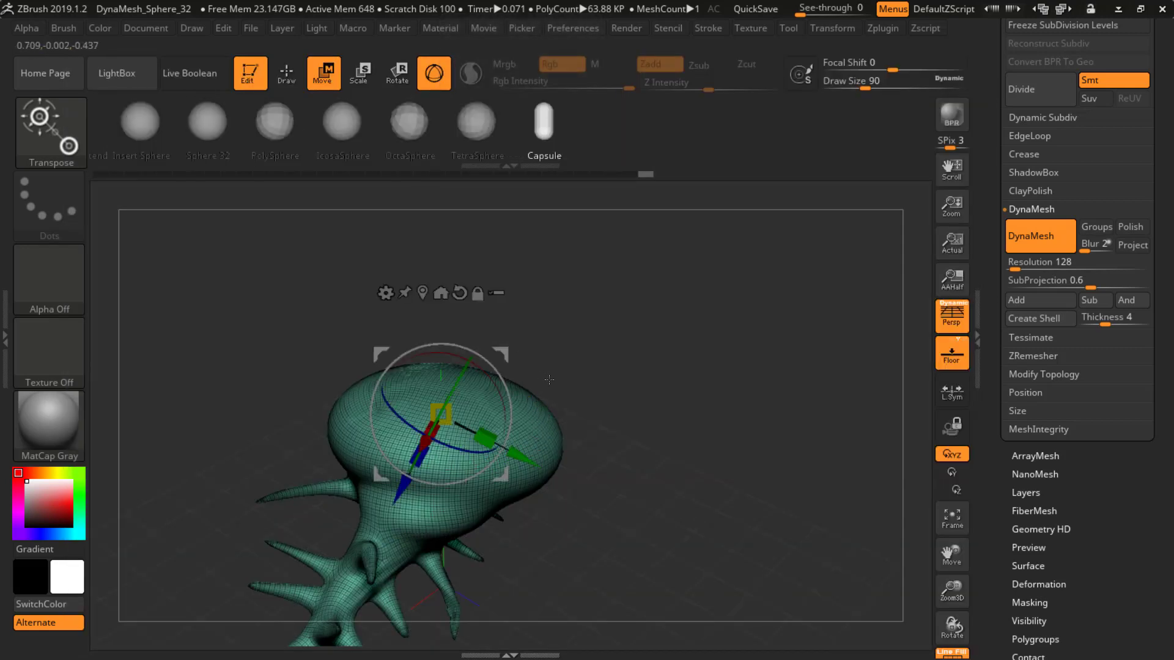
drag(549, 379, 540, 448)
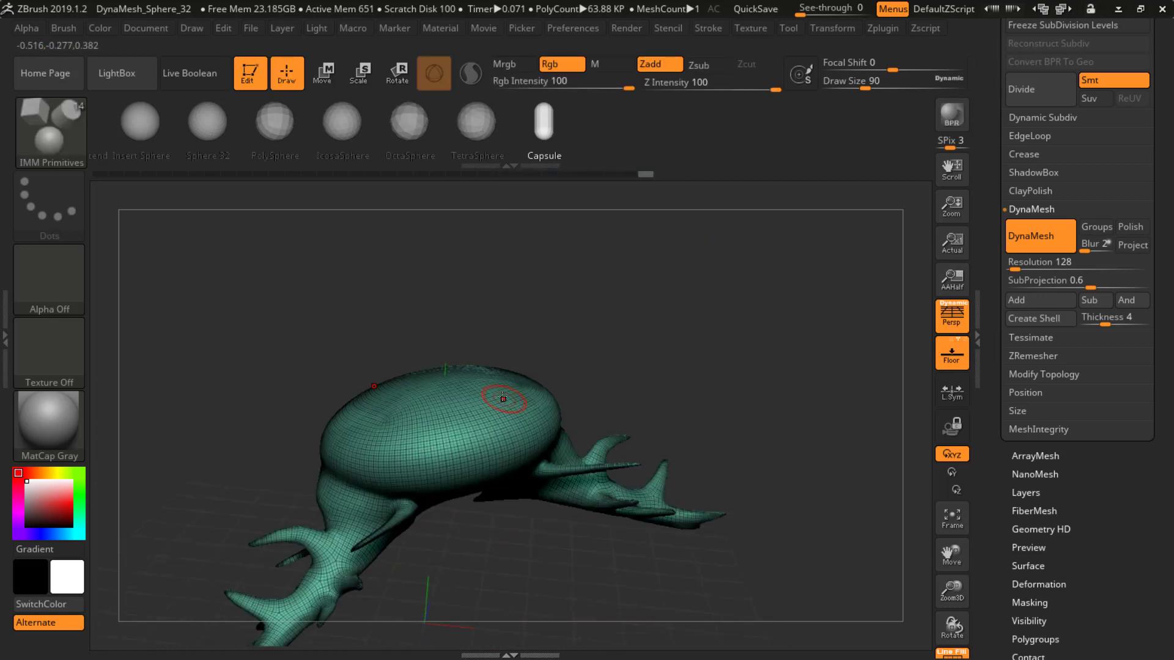
Delete the creature mesh's lower subdivision levels so primitives can be inserted
click(507, 398)
drag(1160, 243, 1150, 416)
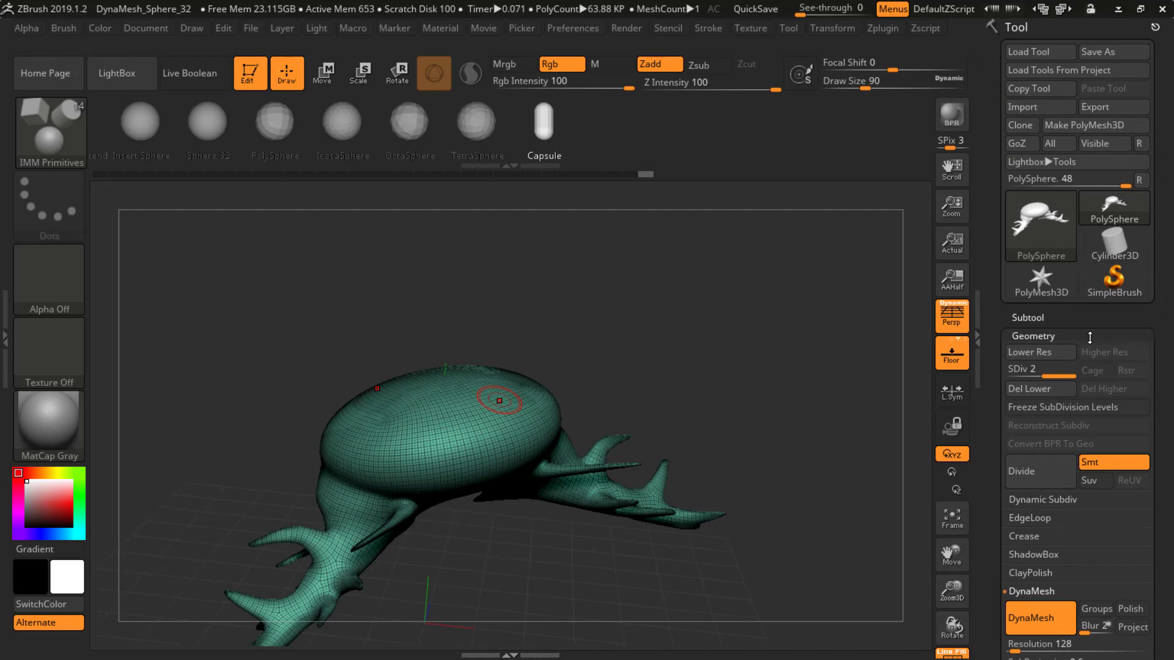
click(1032, 388)
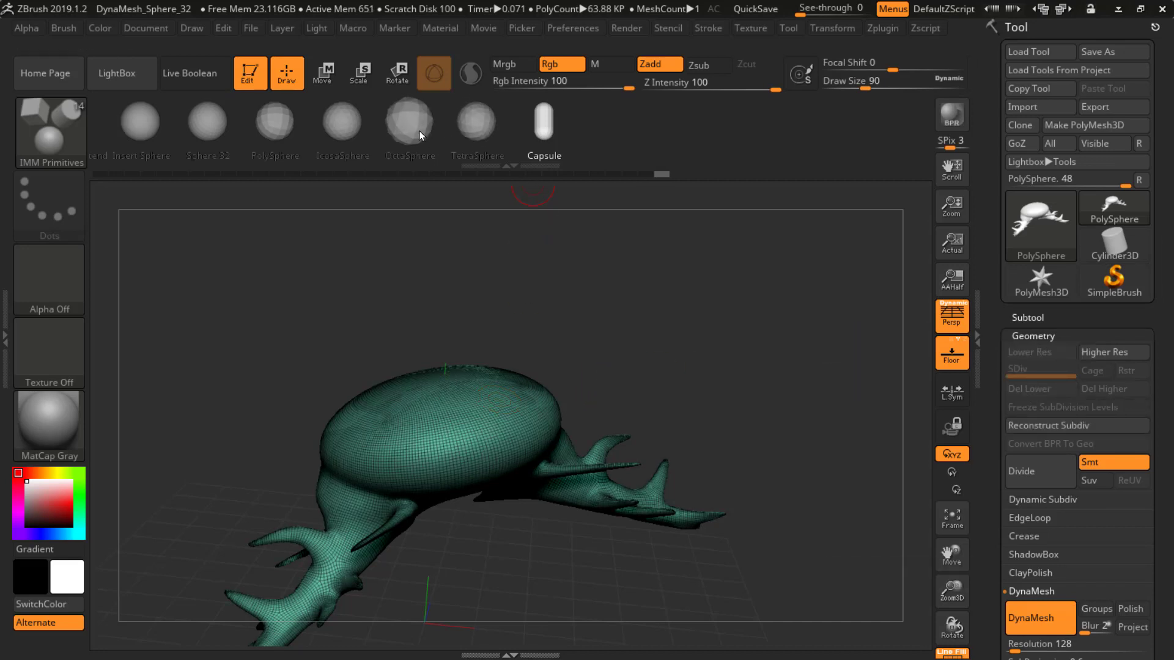
Try inserting an IcosaSphere on top of the creature's body and undo the insertion
click(337, 126)
mouse_move(475, 394)
mouse_down()
mouse_move(539, 416)
mouse_move(533, 397)
mouse_move(545, 406)
mouse_up()
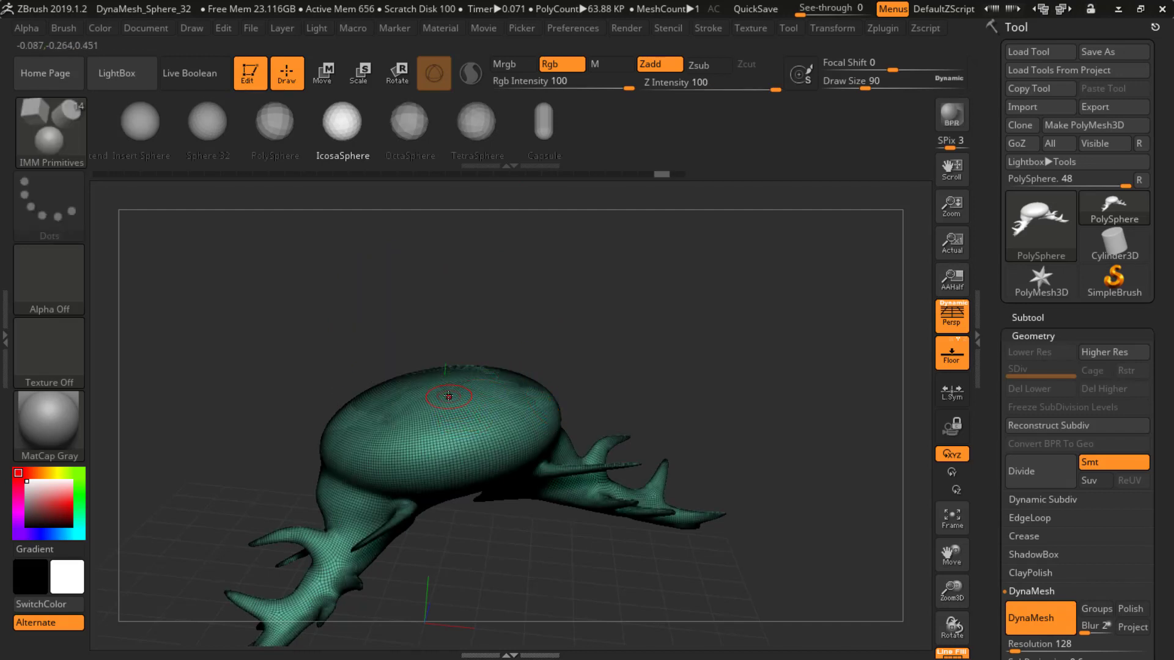
drag(441, 399, 498, 505)
key(ctrl+z)
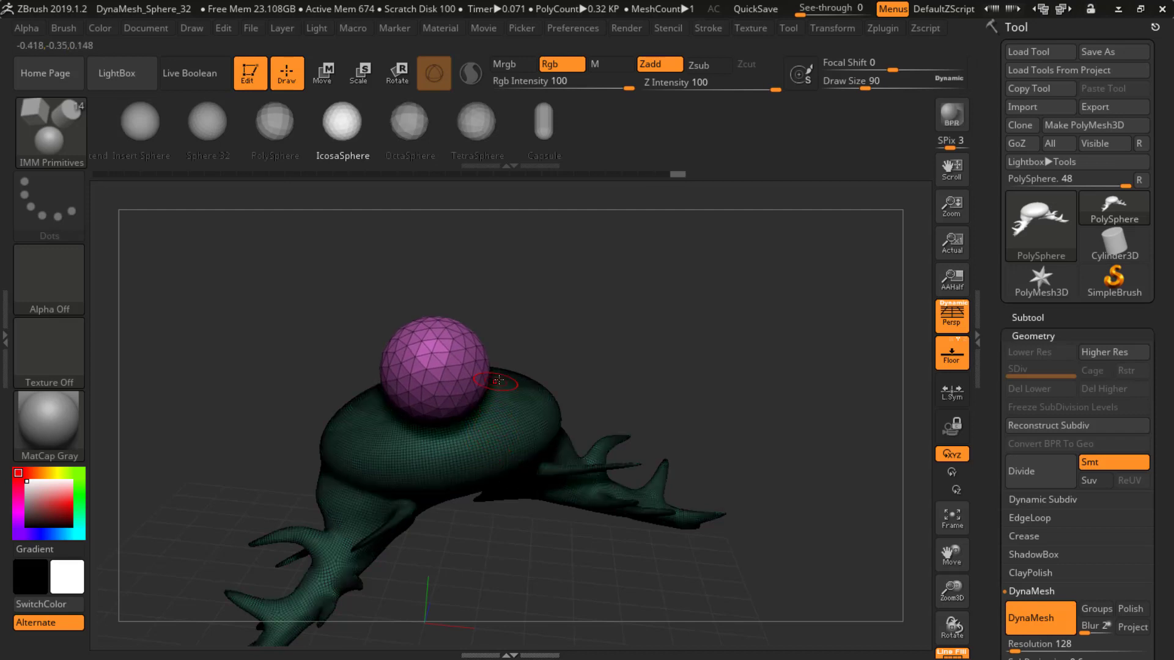
mouse_move(555, 332)
mouse_down()
mouse_move(633, 364)
mouse_move(605, 332)
mouse_up()
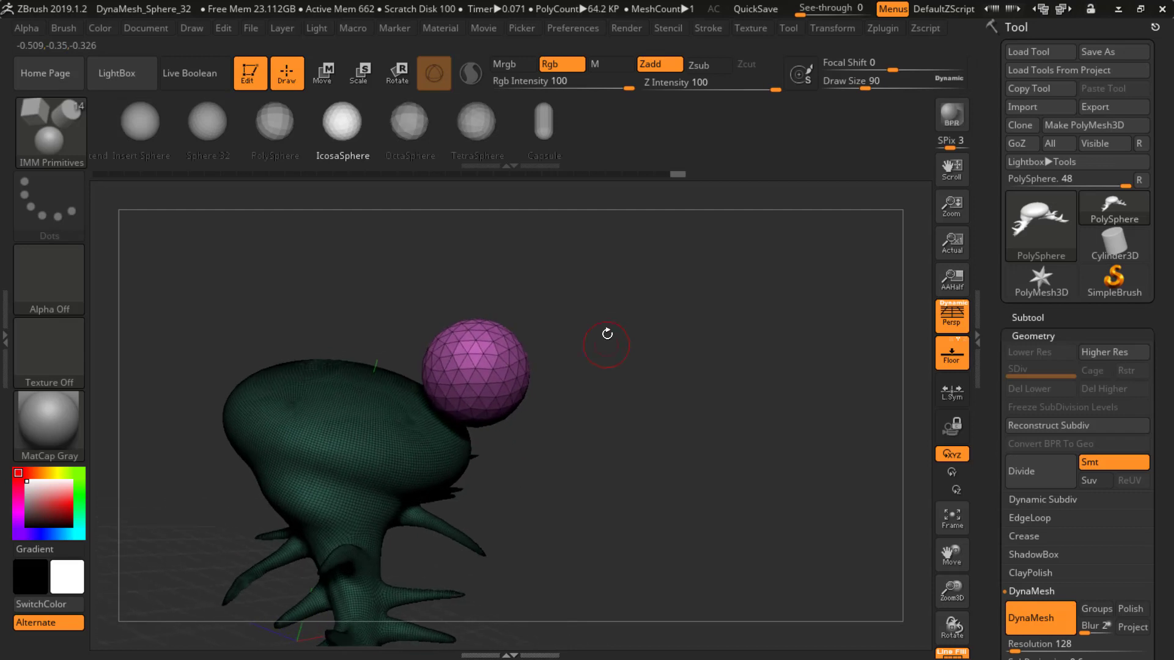
key(ctrl)
key(ctrl+z)
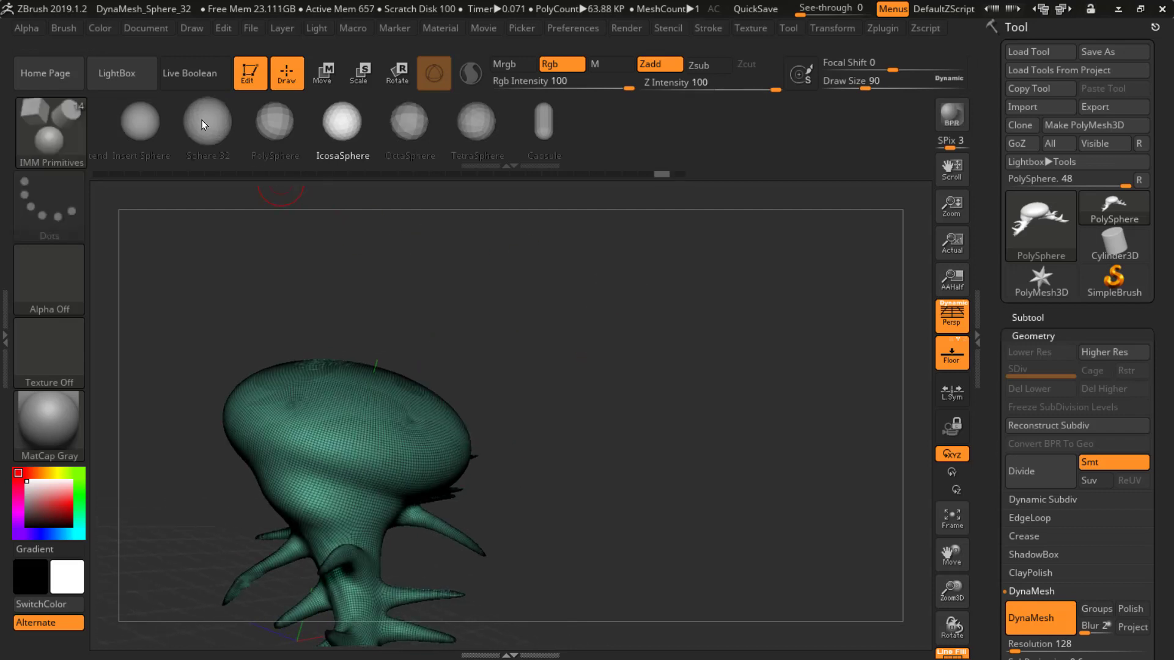
Insert a large Sphere 32 primitive on top of the creature's body
click(203, 122)
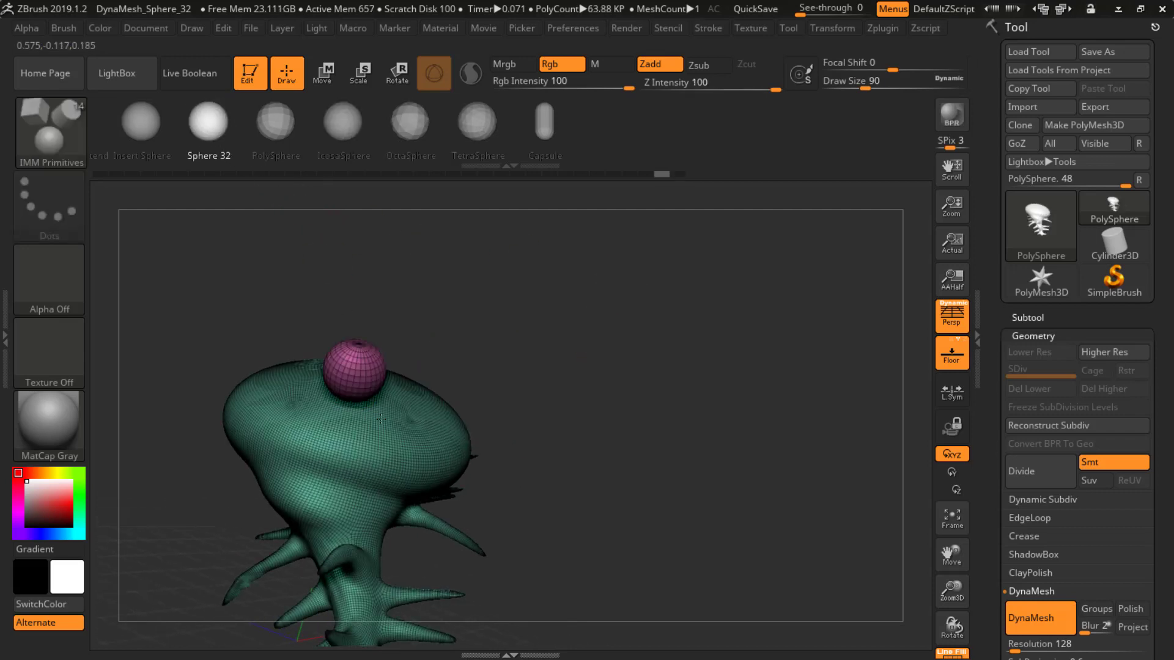
drag(380, 419, 416, 444)
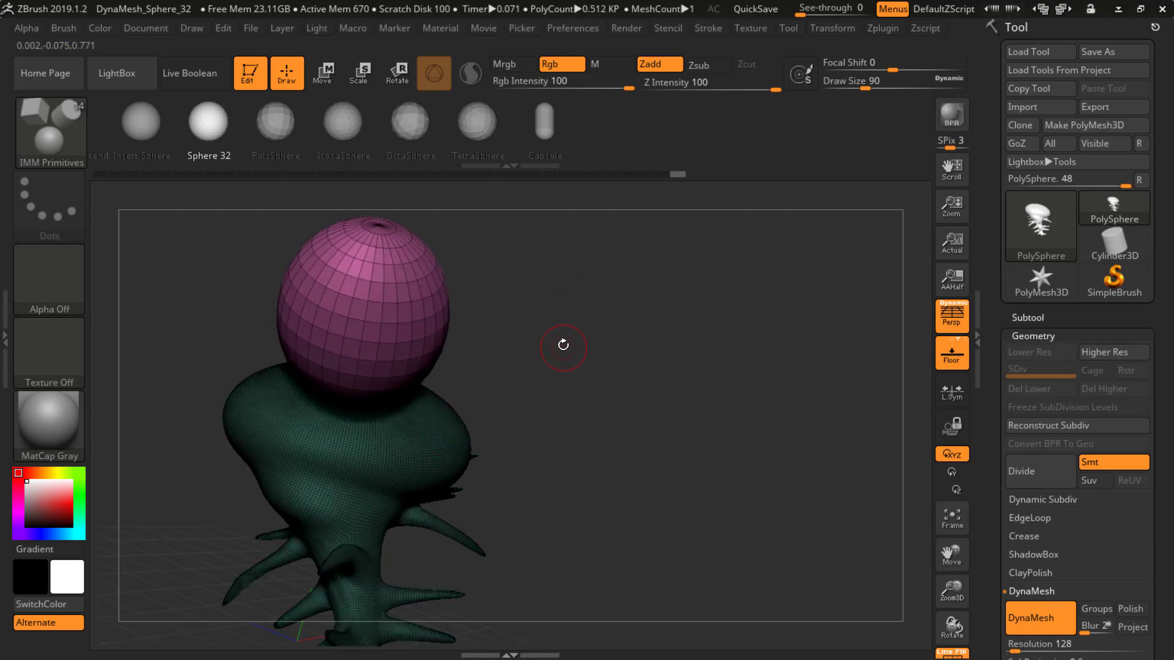
drag(527, 309, 561, 354)
Switch to the Move gizmo and examine the inserted sphere and masked body from several angles
key(w)
drag(406, 318, 327, 368)
drag(236, 404, 187, 351)
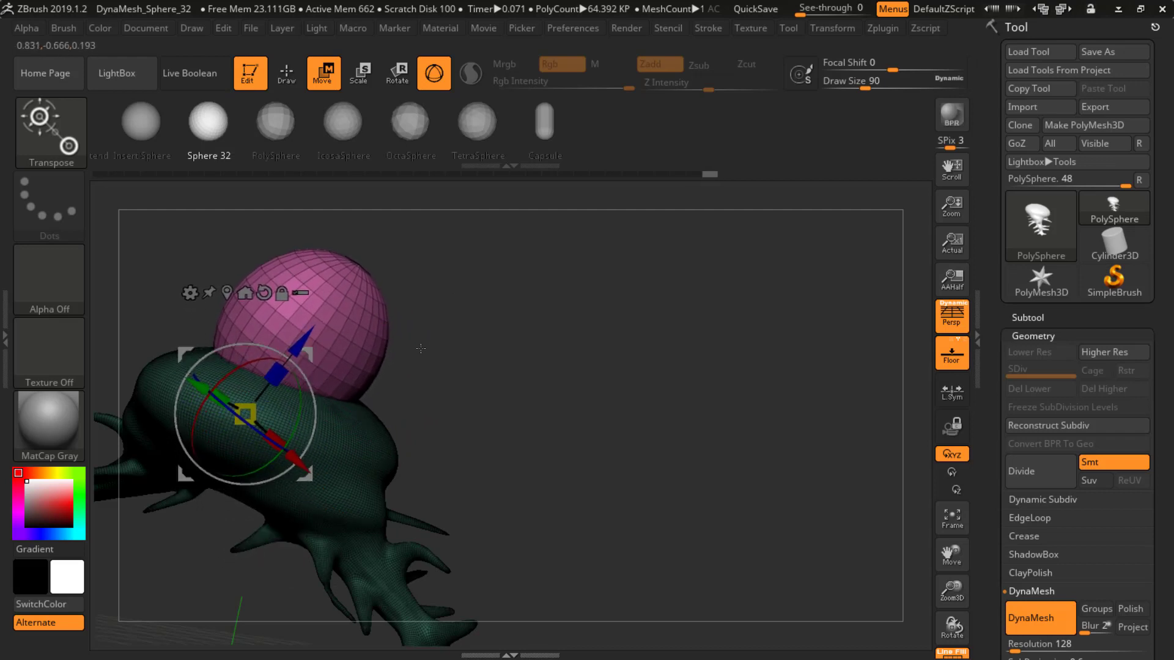
drag(420, 349, 451, 360)
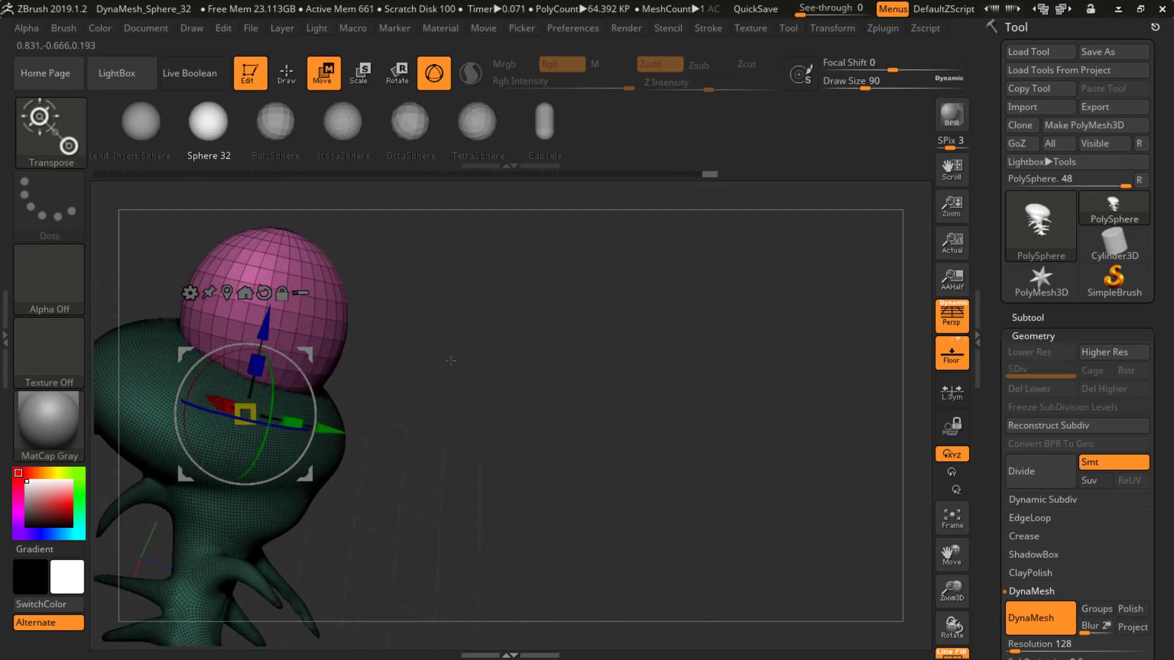
key(f)
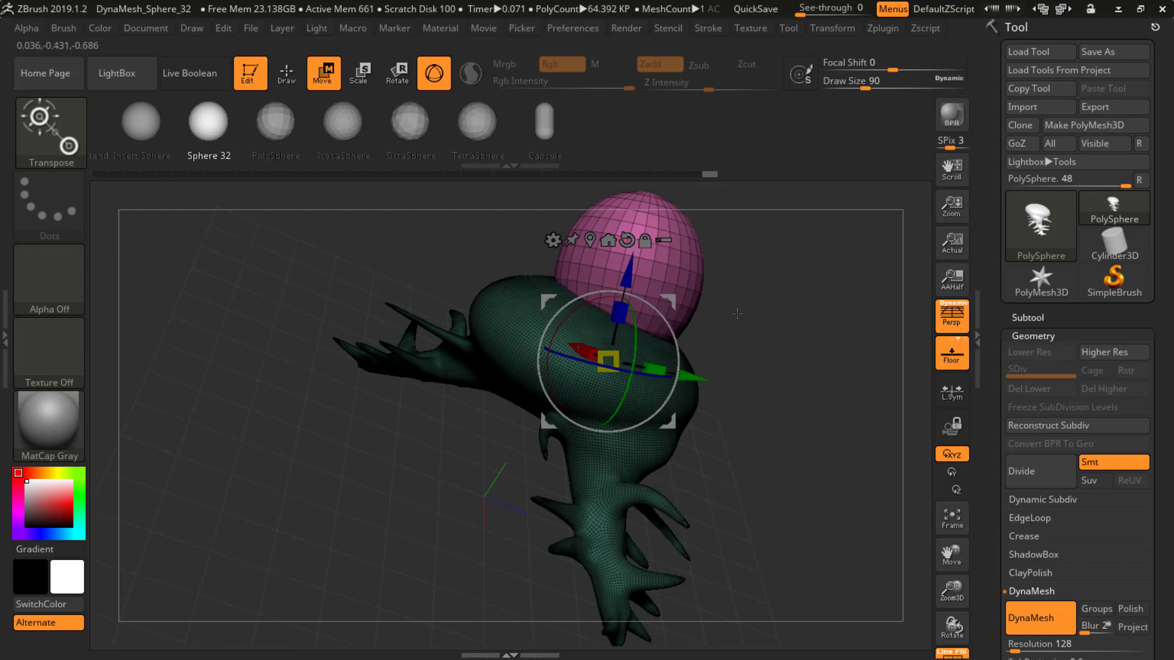
drag(736, 313, 671, 364)
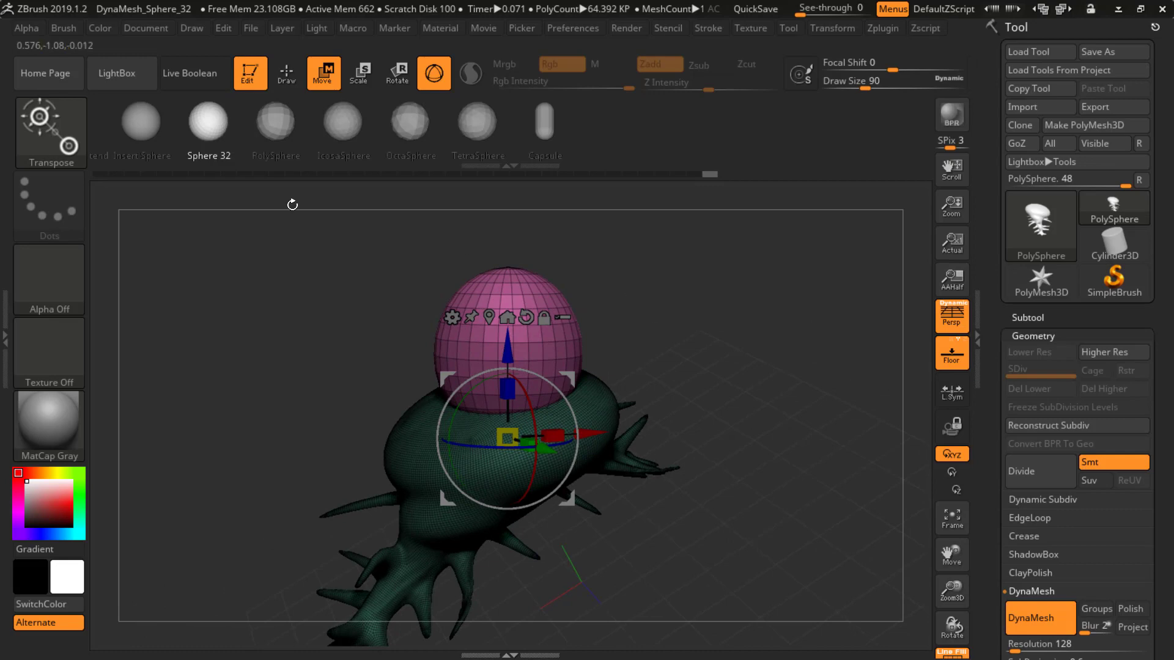
Choose the Move Topological brush and set its draw size to 274
click(60, 138)
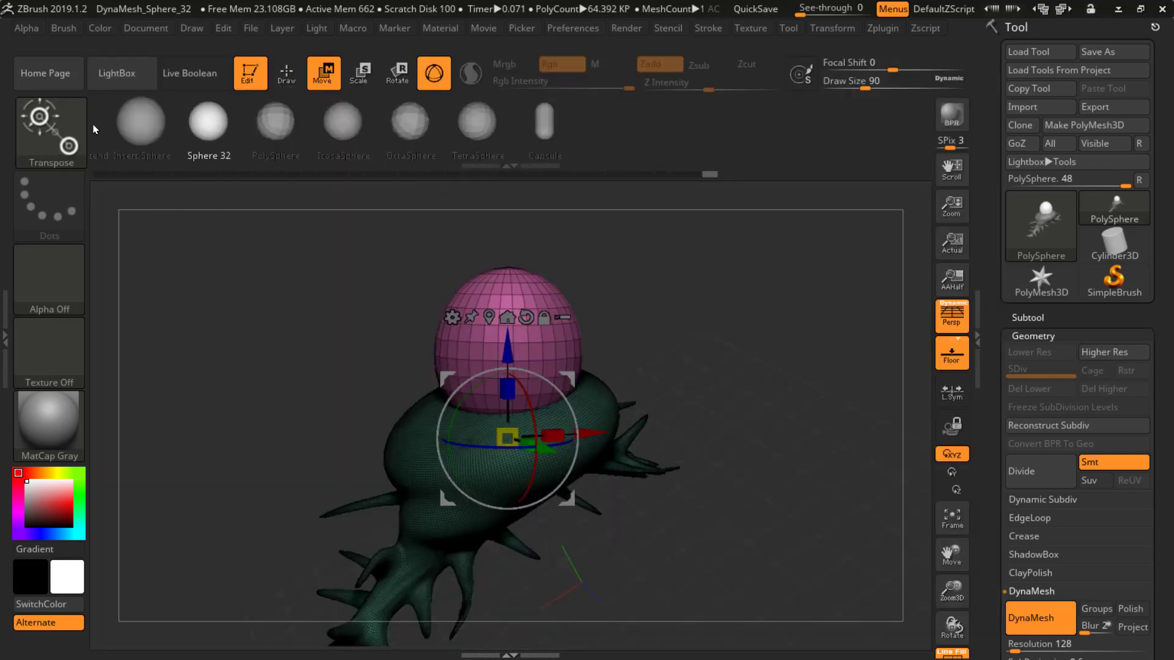
click(52, 127)
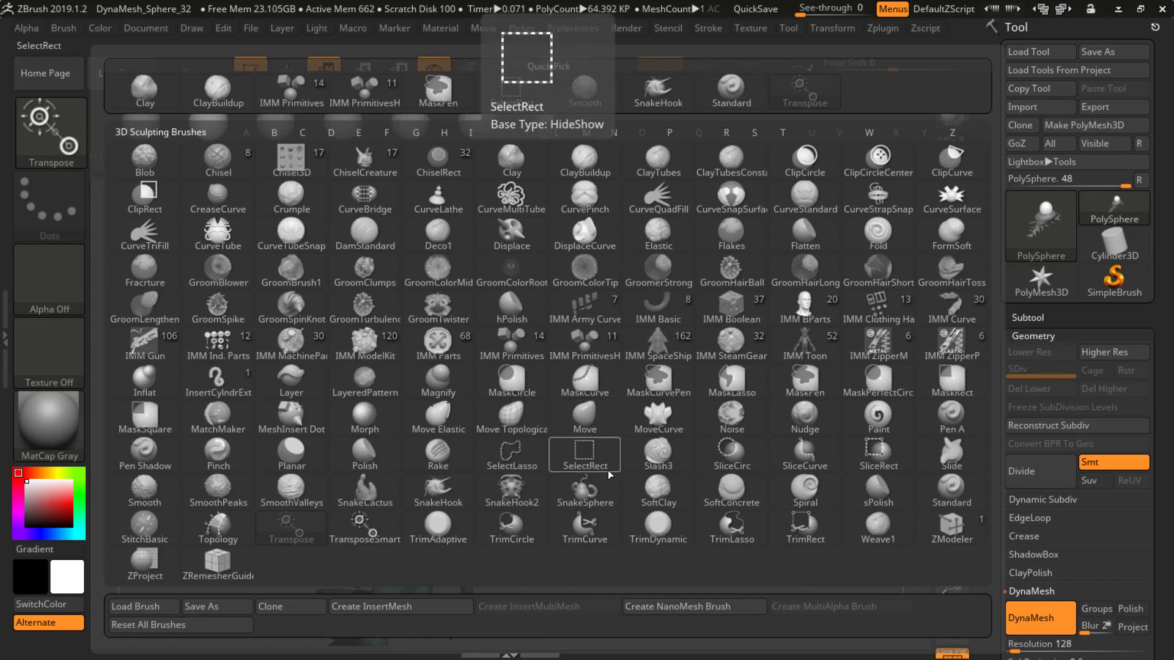
click(512, 418)
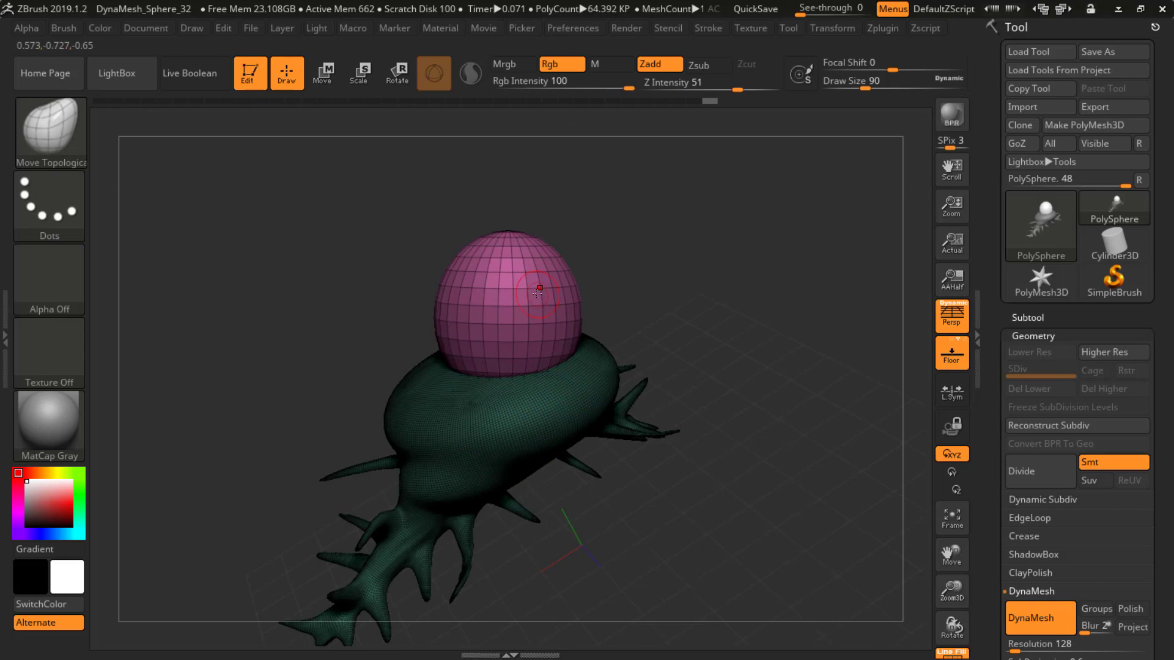
key(space)
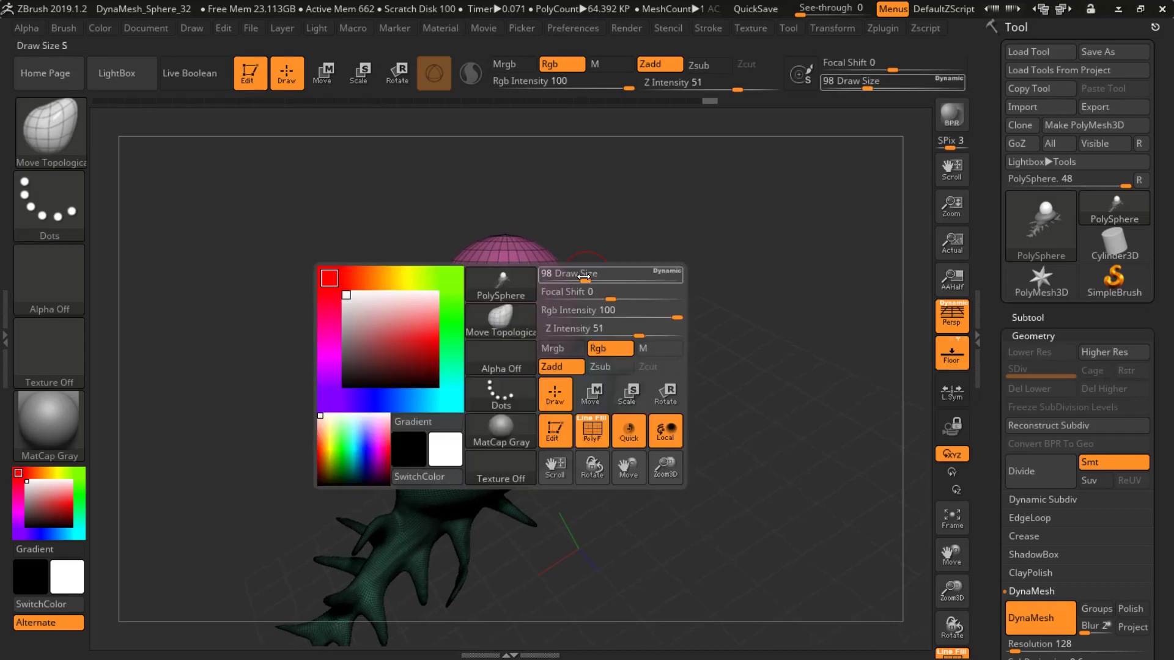
drag(584, 280, 613, 288)
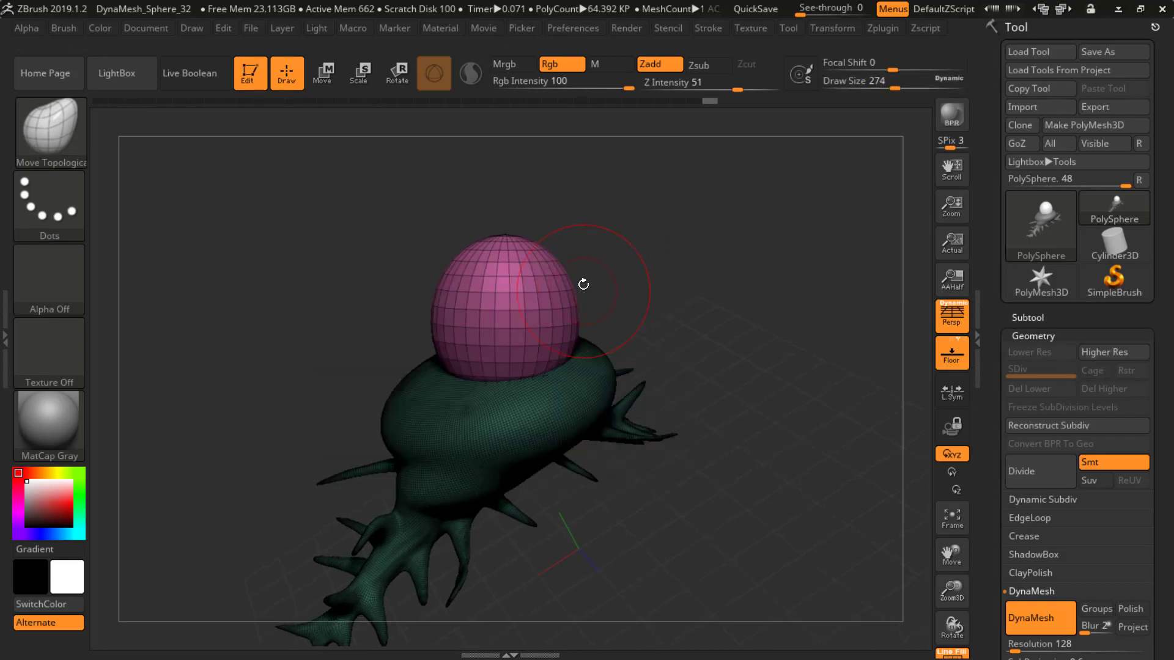
Pull the sides of the inserted sphere outward into several pointed corners, shaping it into a flared form on the creature's back
mouse_move(545, 273)
mouse_down()
mouse_move(646, 261)
mouse_move(671, 204)
mouse_move(694, 233)
mouse_up()
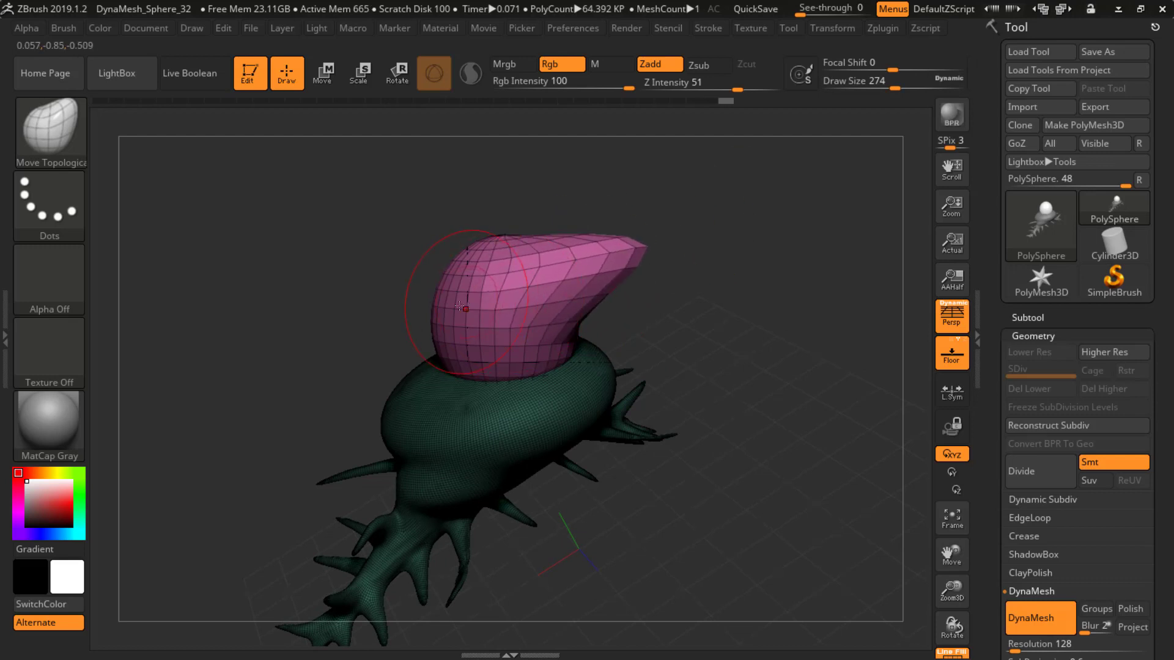
mouse_move(460, 307)
mouse_down()
mouse_move(448, 306)
mouse_move(461, 306)
mouse_move(456, 271)
mouse_move(419, 259)
mouse_move(432, 273)
mouse_up()
drag(424, 335, 339, 150)
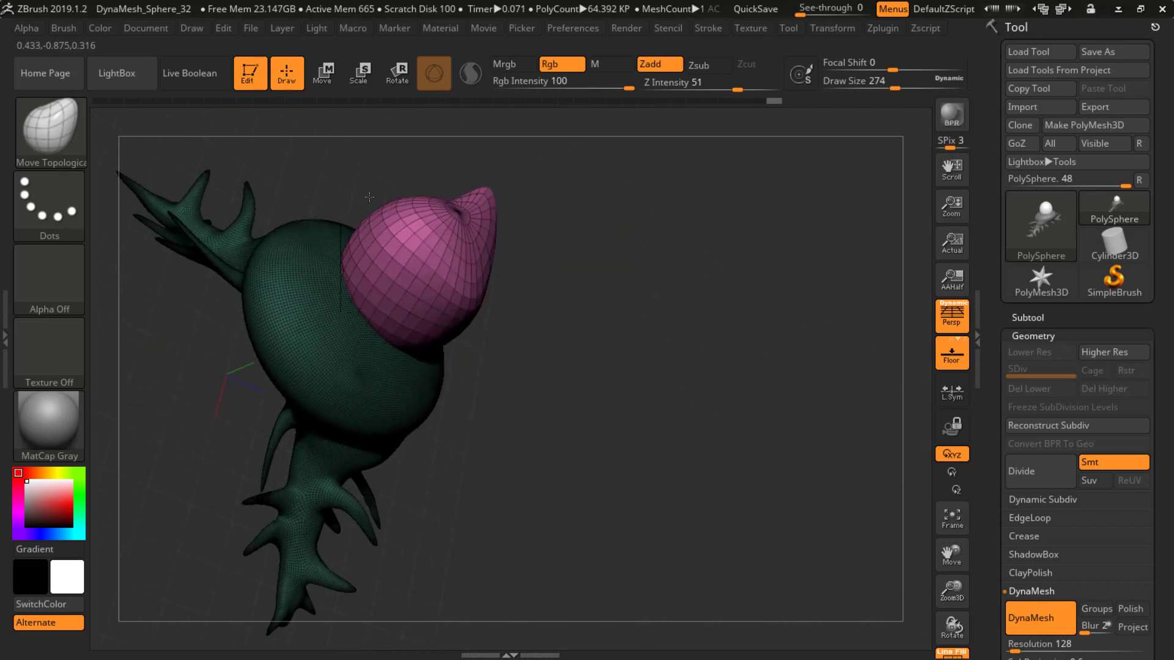
drag(455, 298, 521, 309)
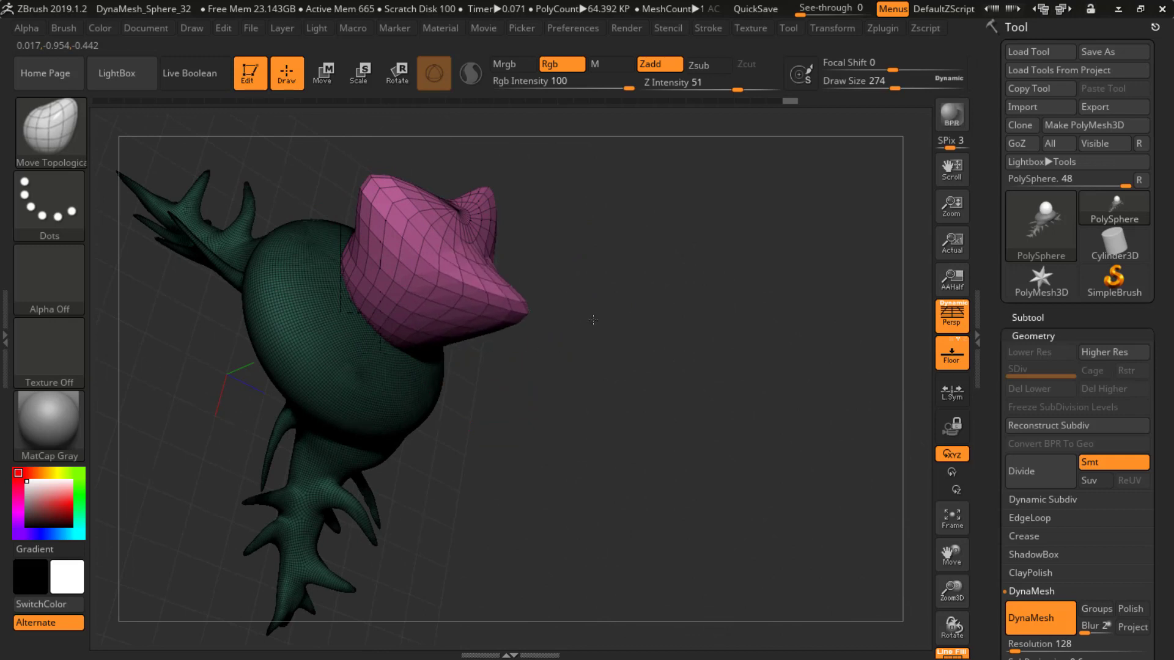
drag(376, 307, 385, 295)
mouse_move(642, 384)
mouse_down()
mouse_move(488, 274)
mouse_move(526, 282)
mouse_move(520, 305)
mouse_up()
mouse_move(612, 257)
mouse_down()
mouse_move(519, 269)
mouse_move(494, 301)
mouse_up()
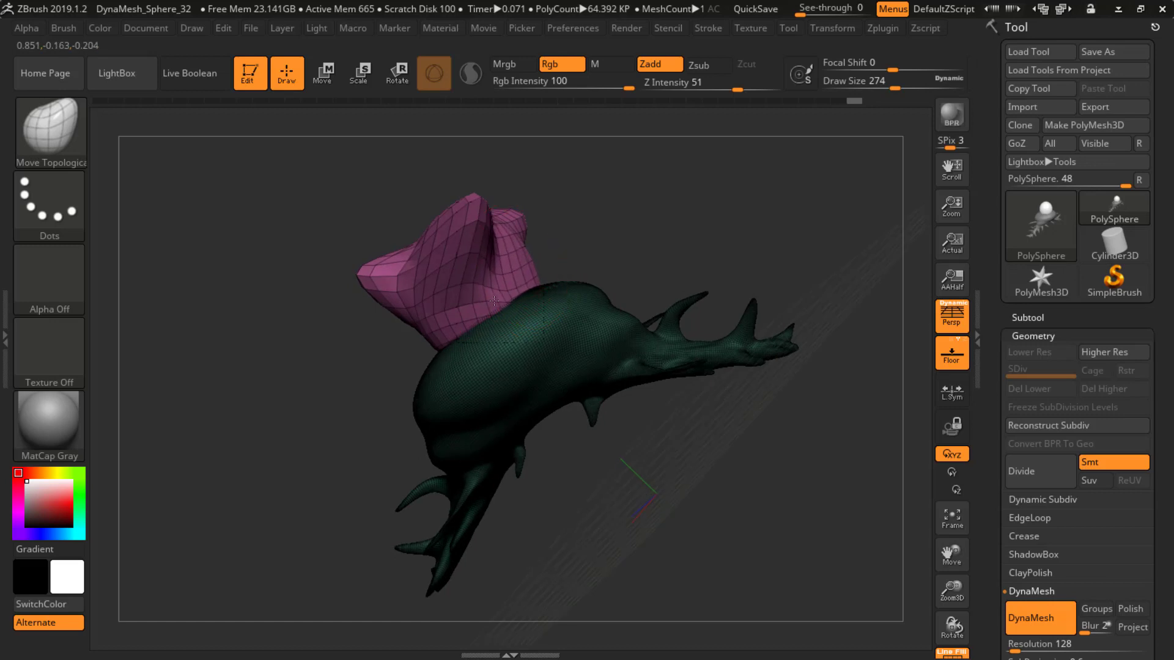
drag(379, 342, 528, 266)
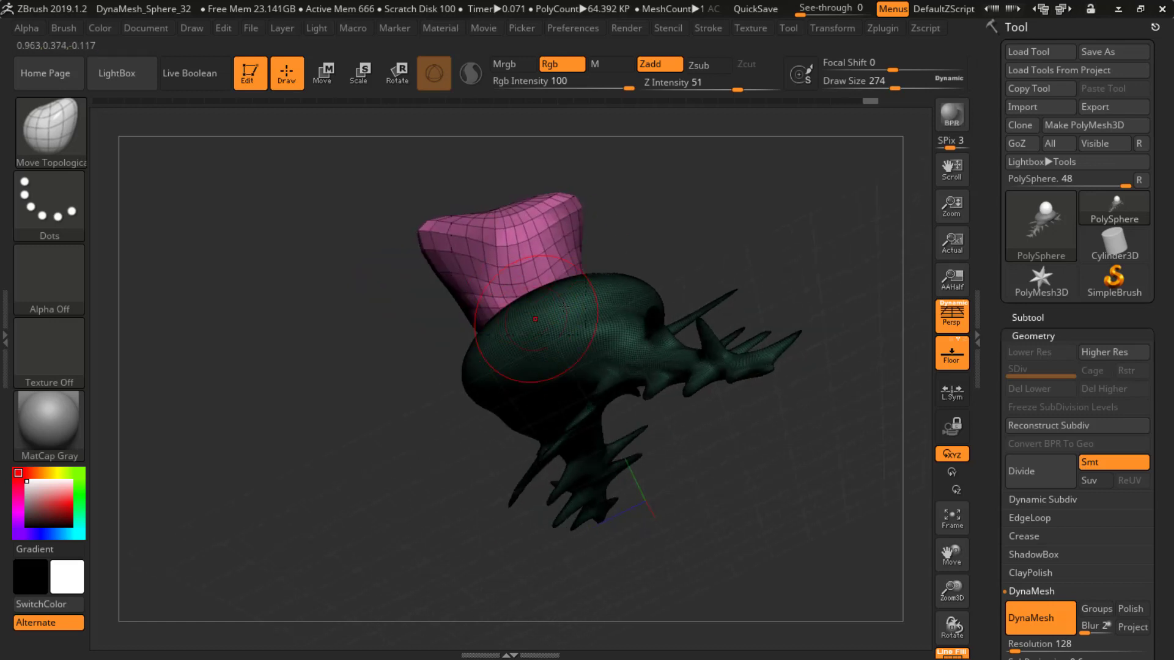
mouse_move(679, 250)
mouse_down()
mouse_move(551, 306)
mouse_move(489, 358)
mouse_up()
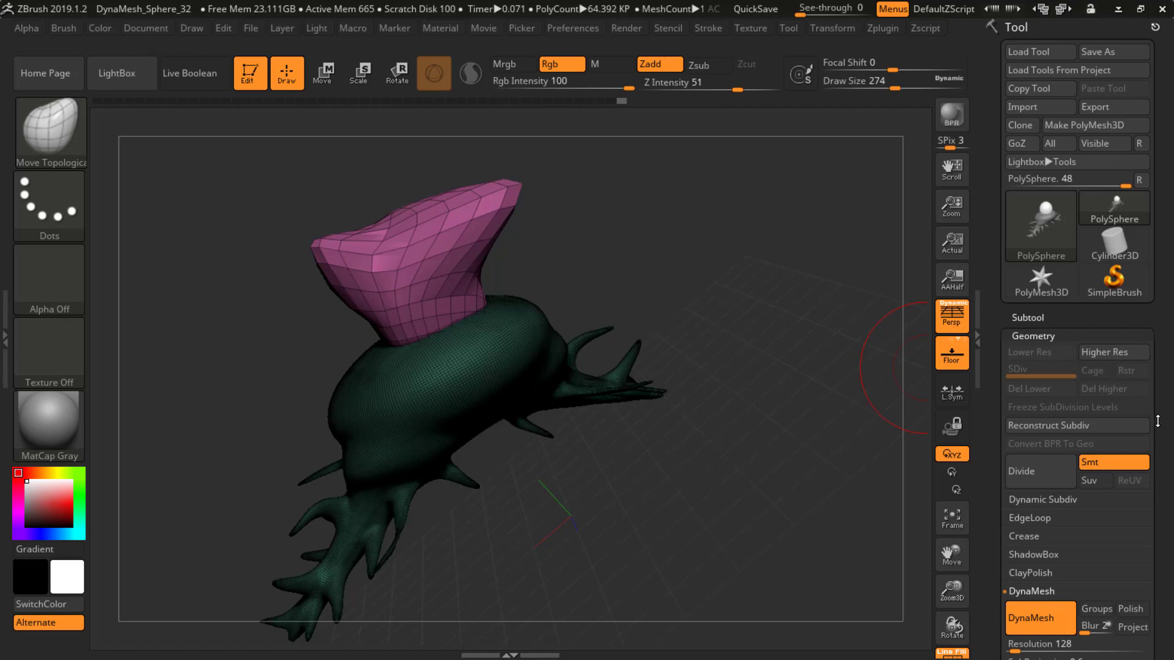
Open the Subtool settings and look through the options for the combined mesh
drag(1171, 475, 1170, 348)
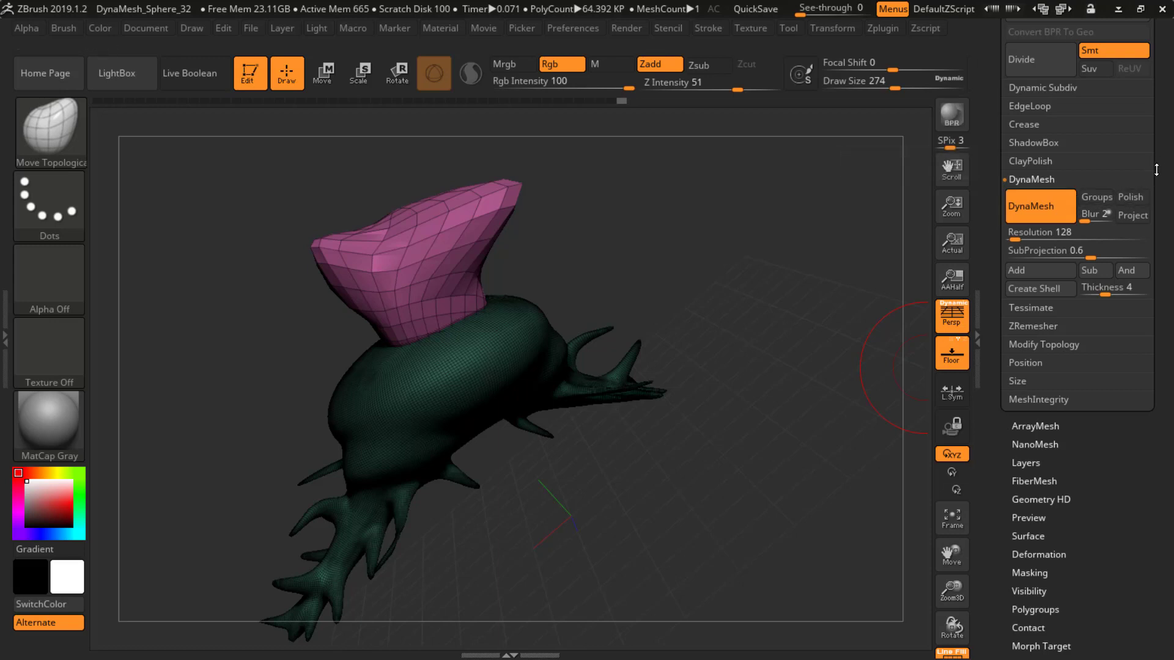
drag(1156, 171, 1153, 376)
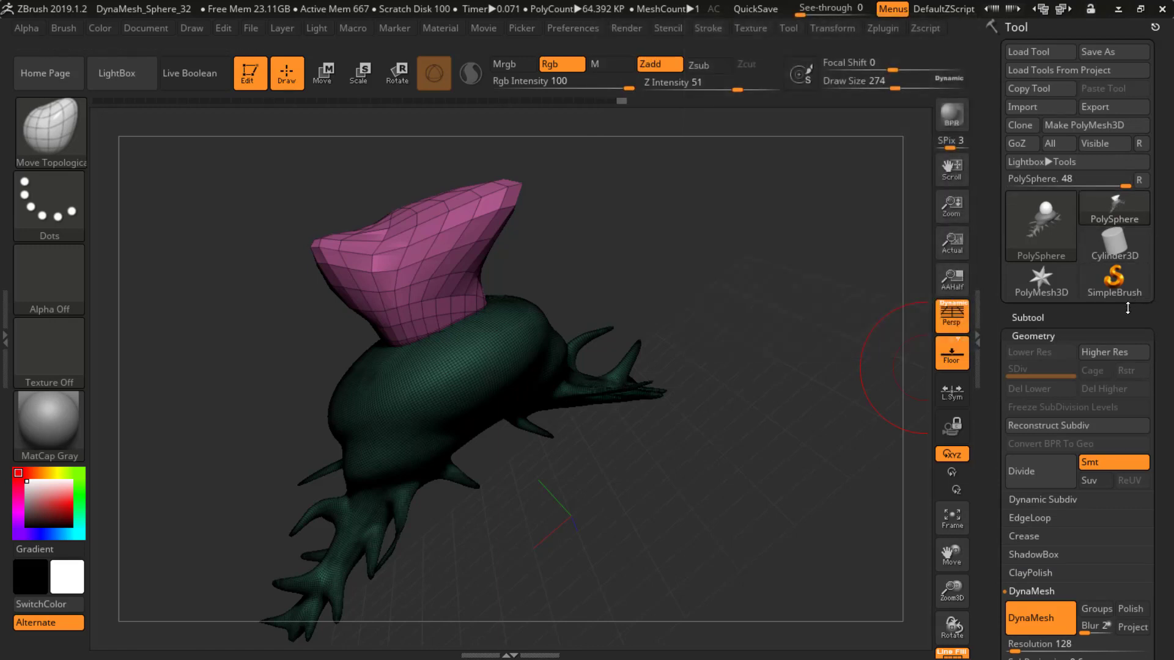
click(1037, 315)
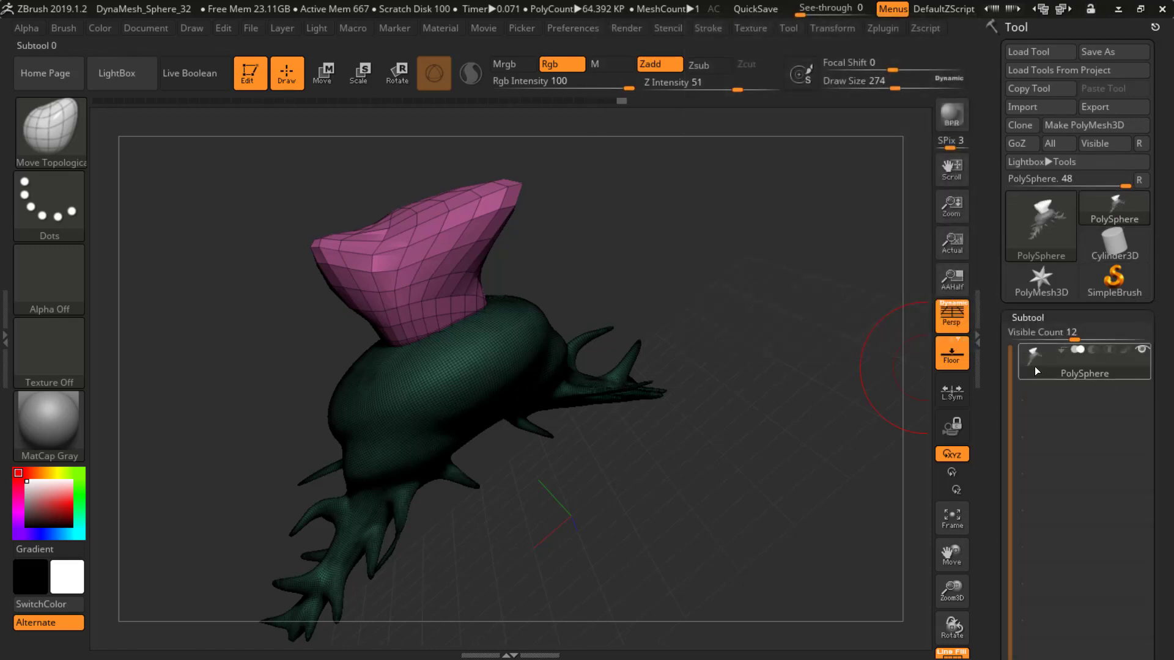
mouse_move(1033, 369)
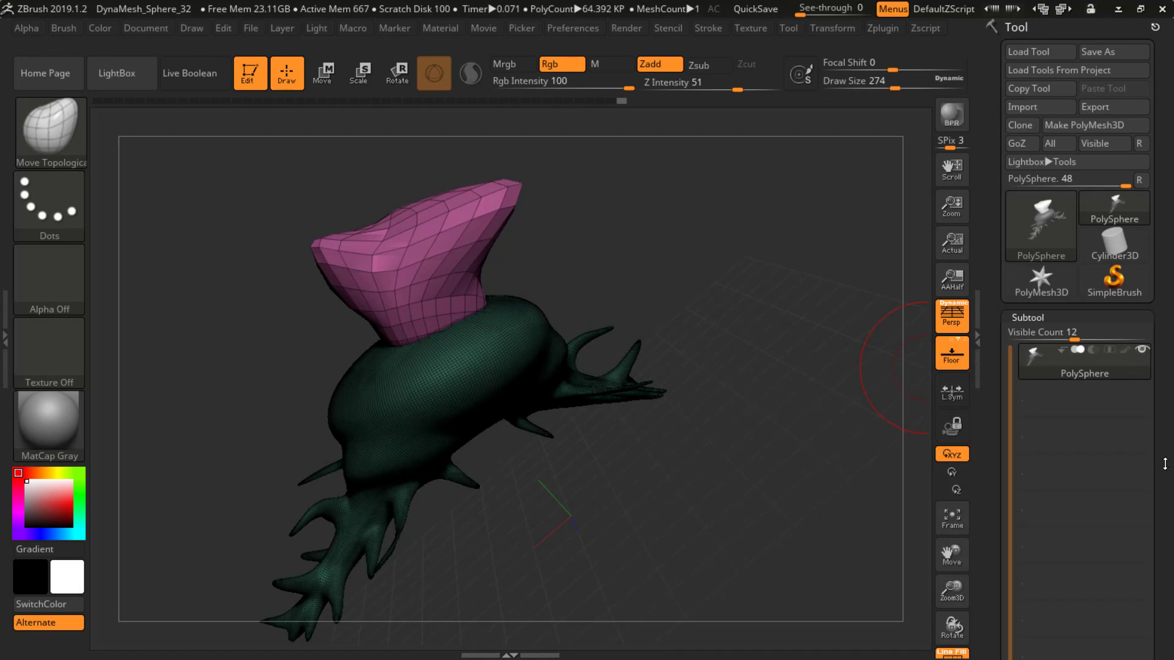
drag(1166, 466, 1171, 247)
scroll(1074, 210, up, 3)
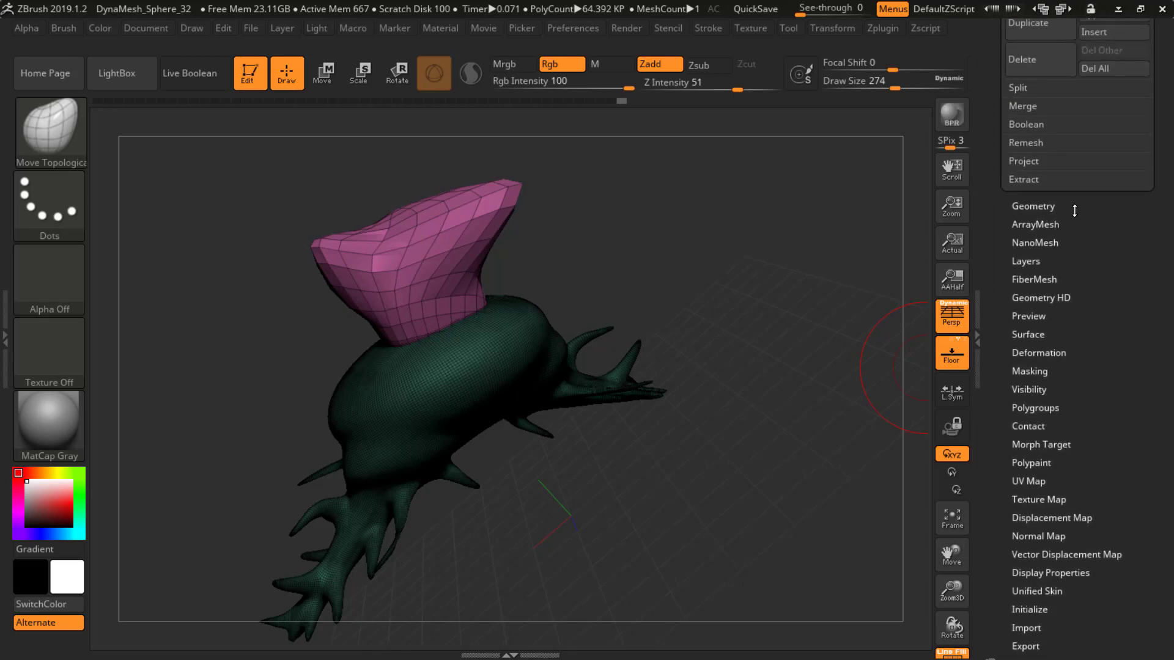
Open the DynaMesh geometry settings and clear the mask from the creature's body
click(1049, 207)
scroll(1082, 224, down, 4)
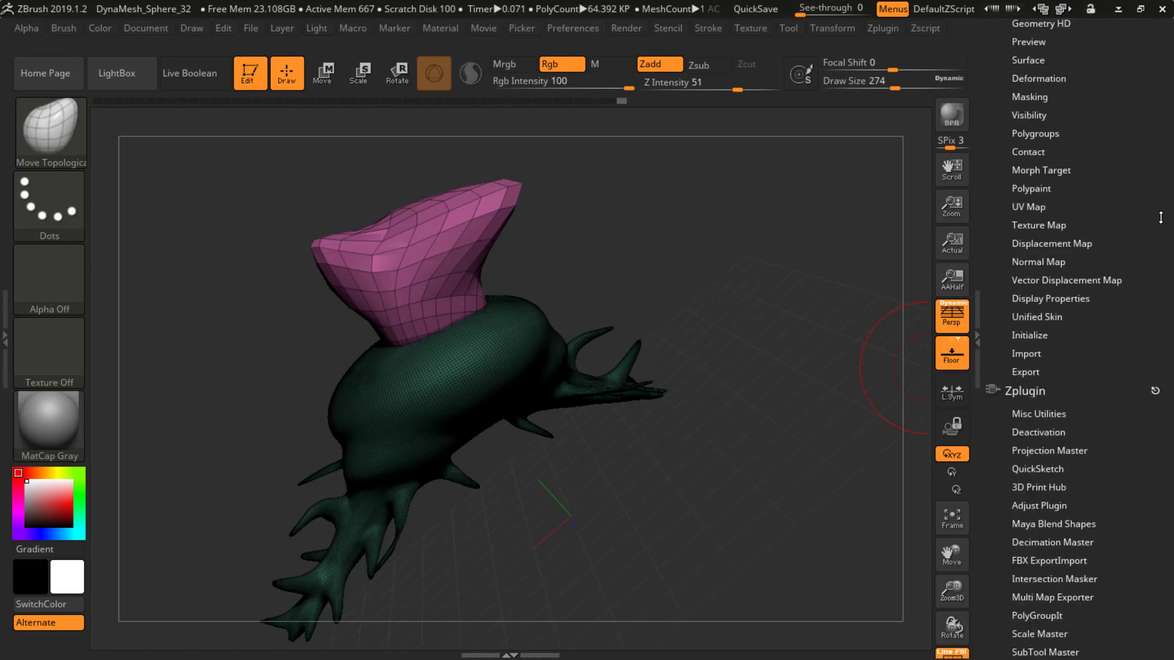
drag(1165, 224, 1160, 396)
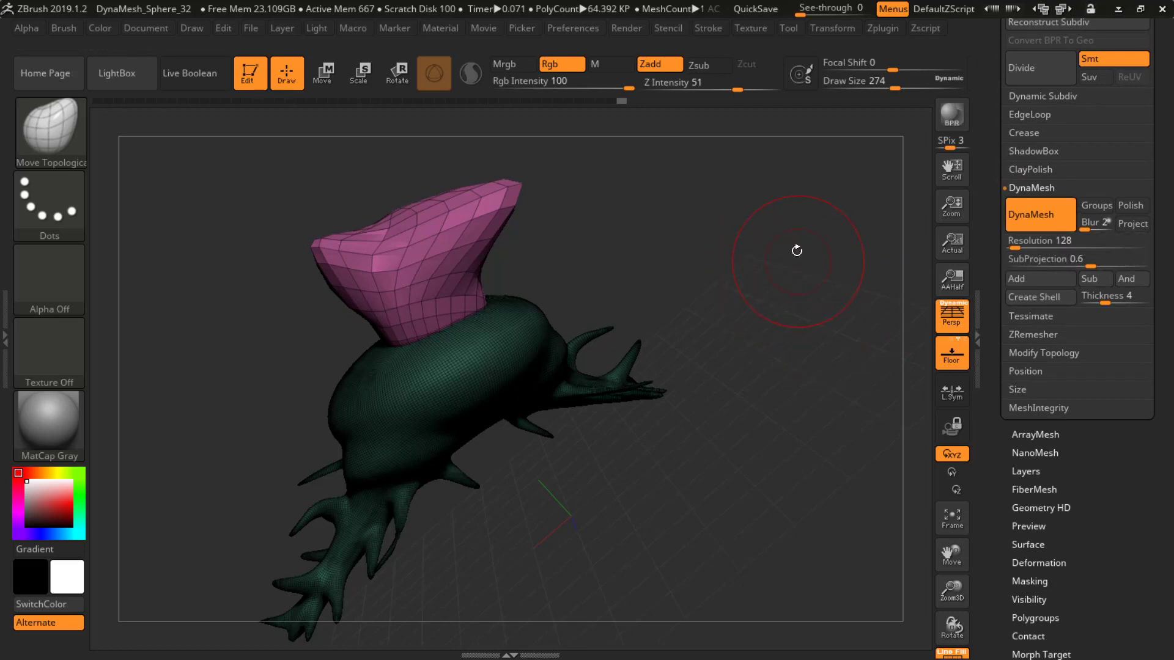
mouse_move(756, 210)
ctrl+mouse_down()
mouse_move(768, 210)
mouse_move(843, 596)
mouse_move(811, 554)
ctrl+mouse_up()
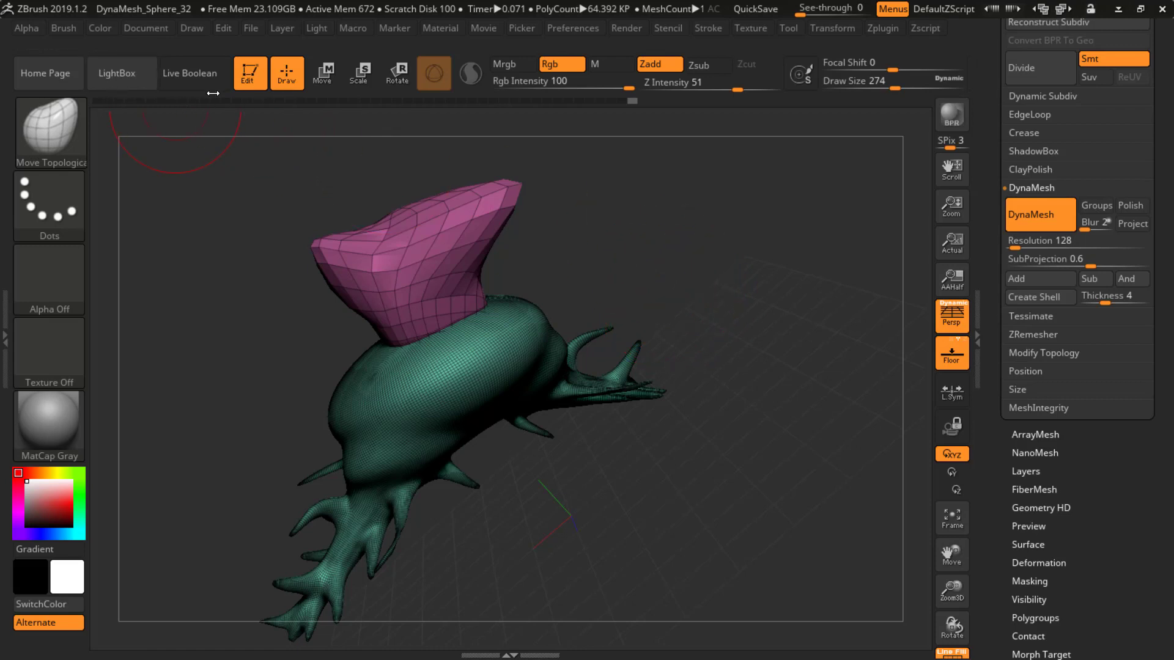
Choose the ClayBuildup brush and build up clay along the seam between the flared form and the creature's body
click(62, 133)
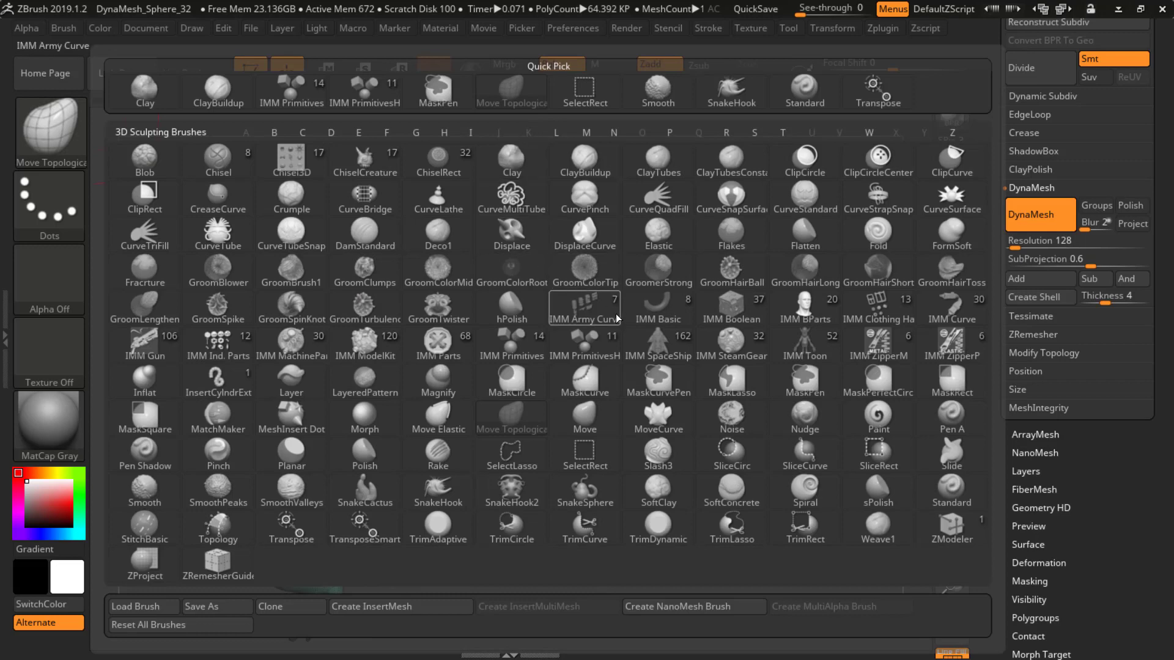
key(c)
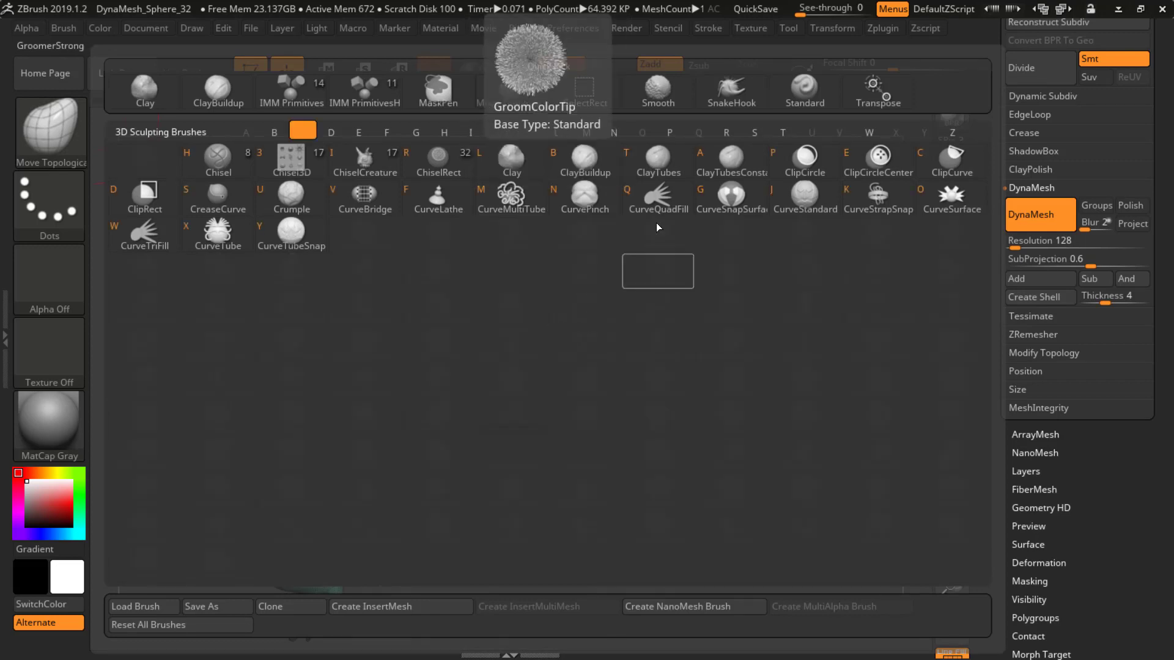
click(587, 158)
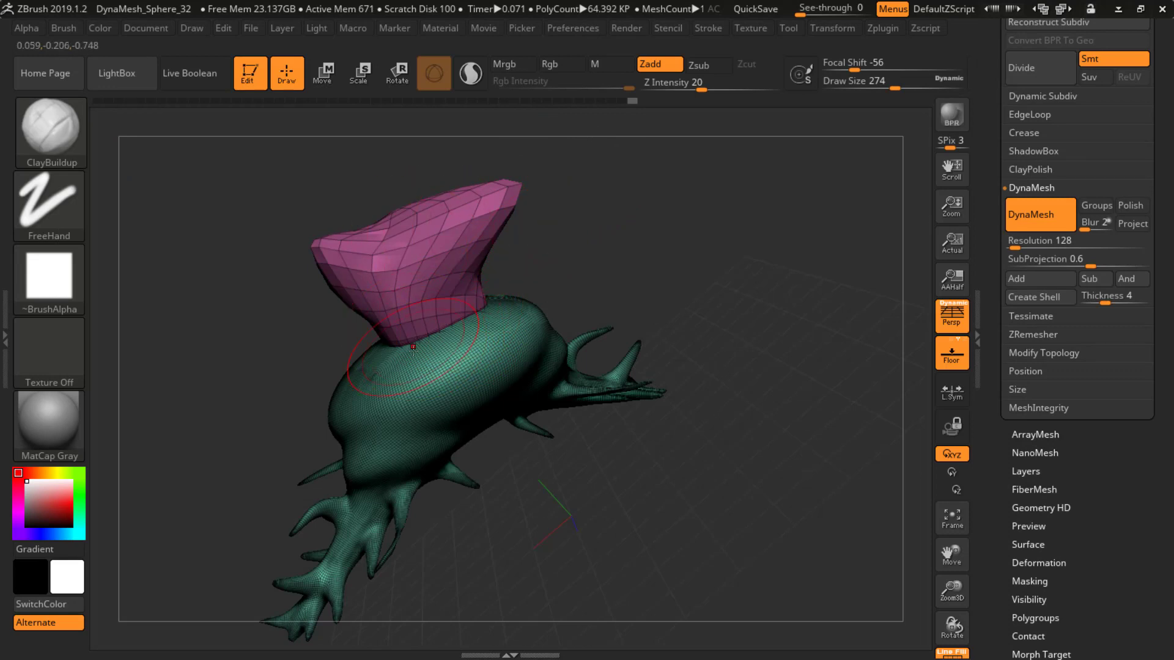
drag(402, 348, 473, 316)
mouse_move(488, 309)
right_down()
mouse_move(566, 313)
mouse_move(540, 330)
right_up()
mouse_move(409, 337)
mouse_down()
mouse_move(453, 334)
mouse_move(392, 338)
mouse_up()
key(shift)
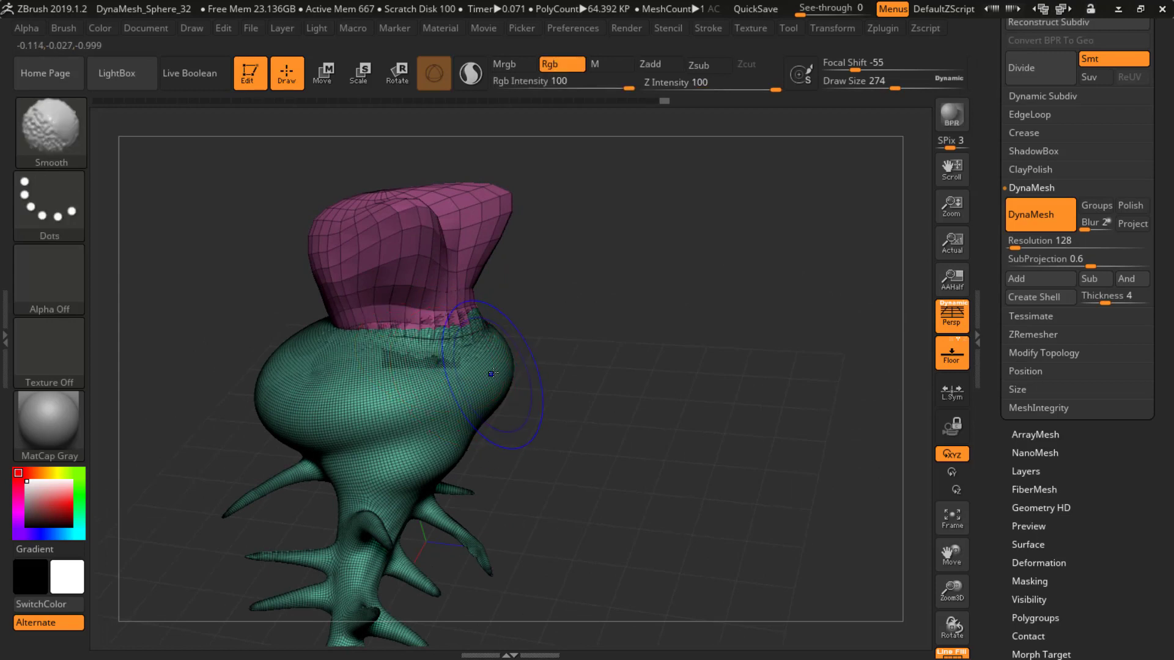
Hide the polygroup wireframe and continue building up and blending clay around the remaining sides of the seam
key(shift+f)
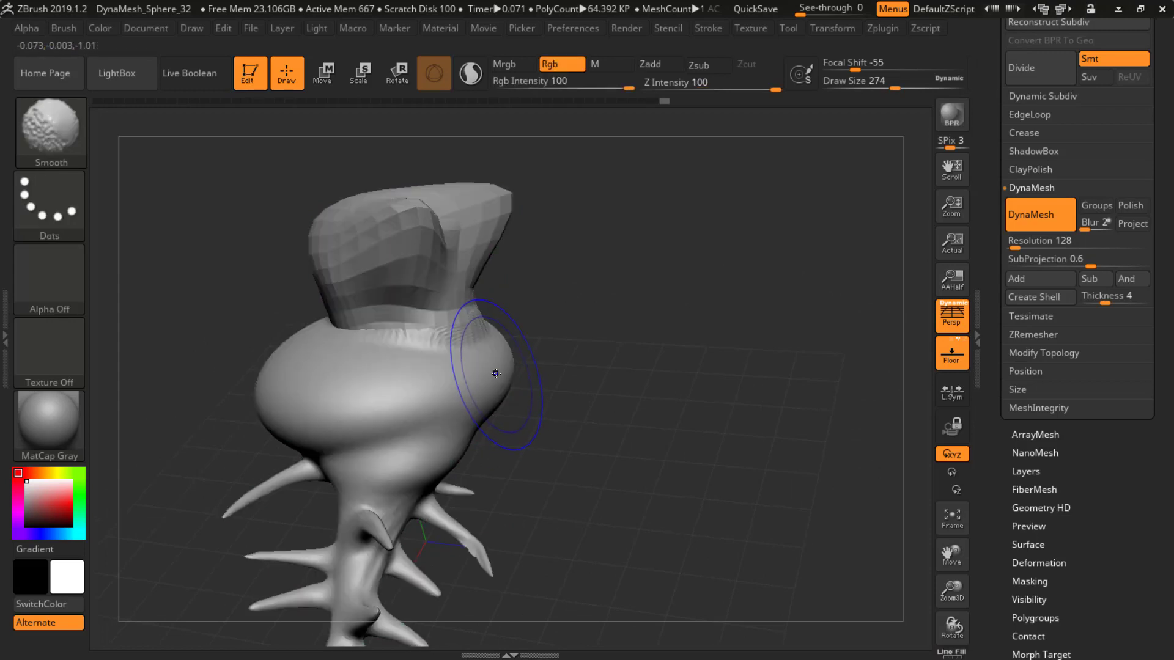
mouse_move(353, 329)
mouse_down()
mouse_move(448, 333)
mouse_move(394, 338)
mouse_move(405, 341)
mouse_up()
mouse_move(346, 350)
right_down()
mouse_move(412, 365)
mouse_move(342, 297)
right_up()
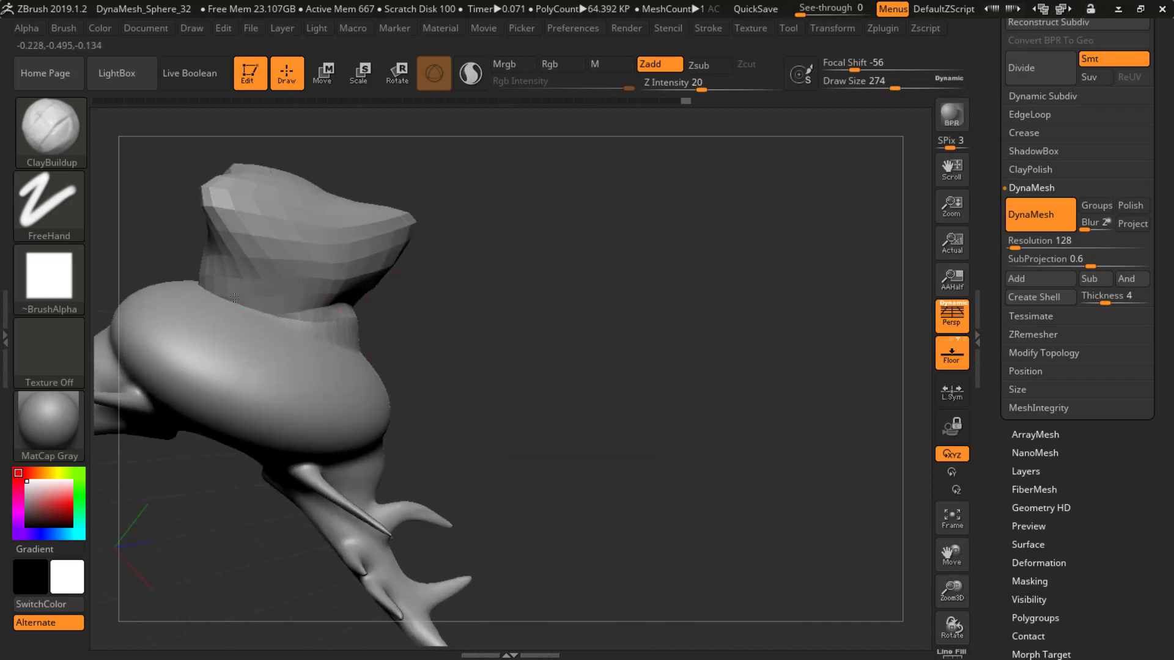
mouse_move(276, 309)
mouse_down()
mouse_move(264, 307)
mouse_move(325, 324)
mouse_up()
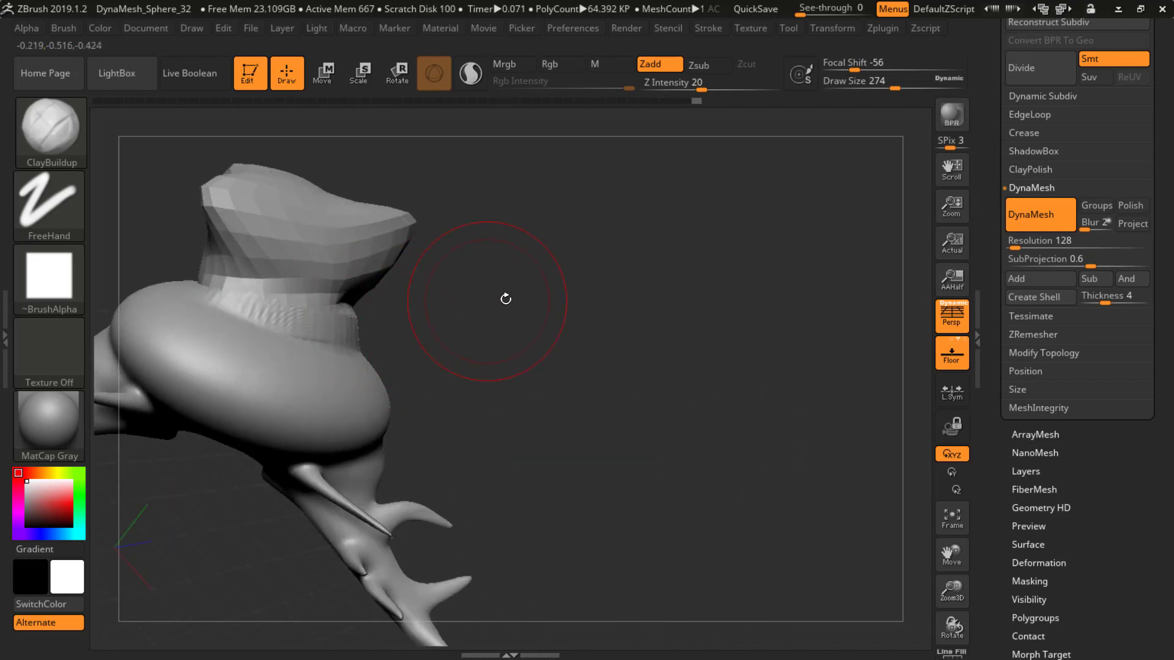
drag(505, 299, 373, 333)
mouse_move(243, 301)
mouse_down()
mouse_move(177, 276)
mouse_move(202, 269)
mouse_move(132, 247)
mouse_up()
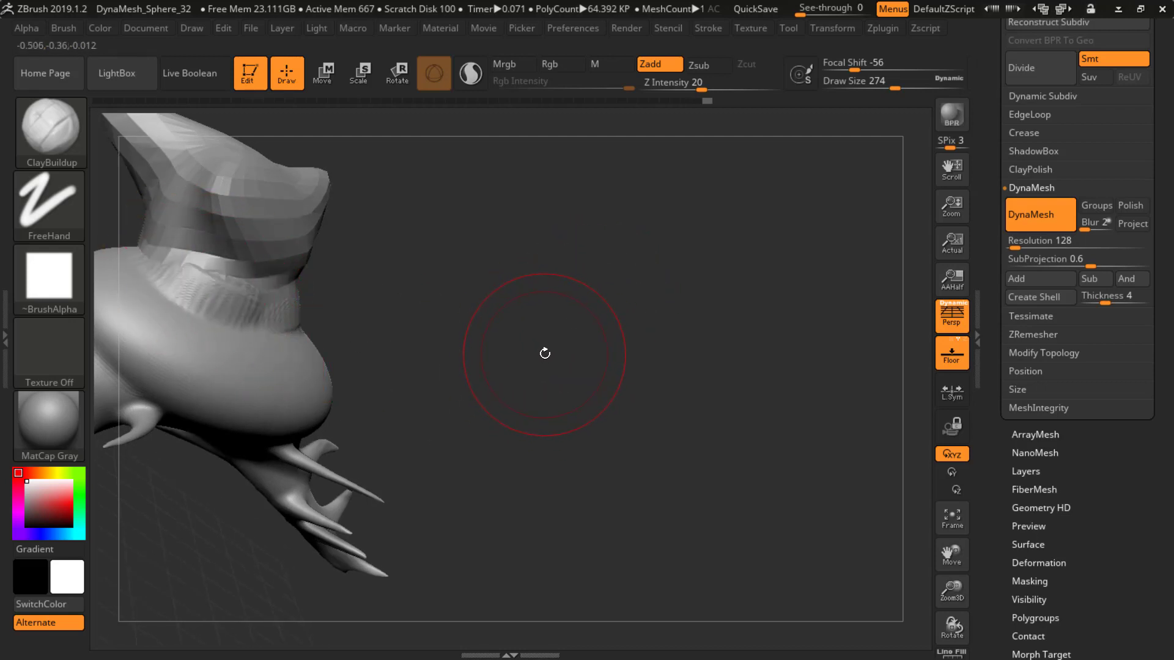
drag(367, 309, 428, 312)
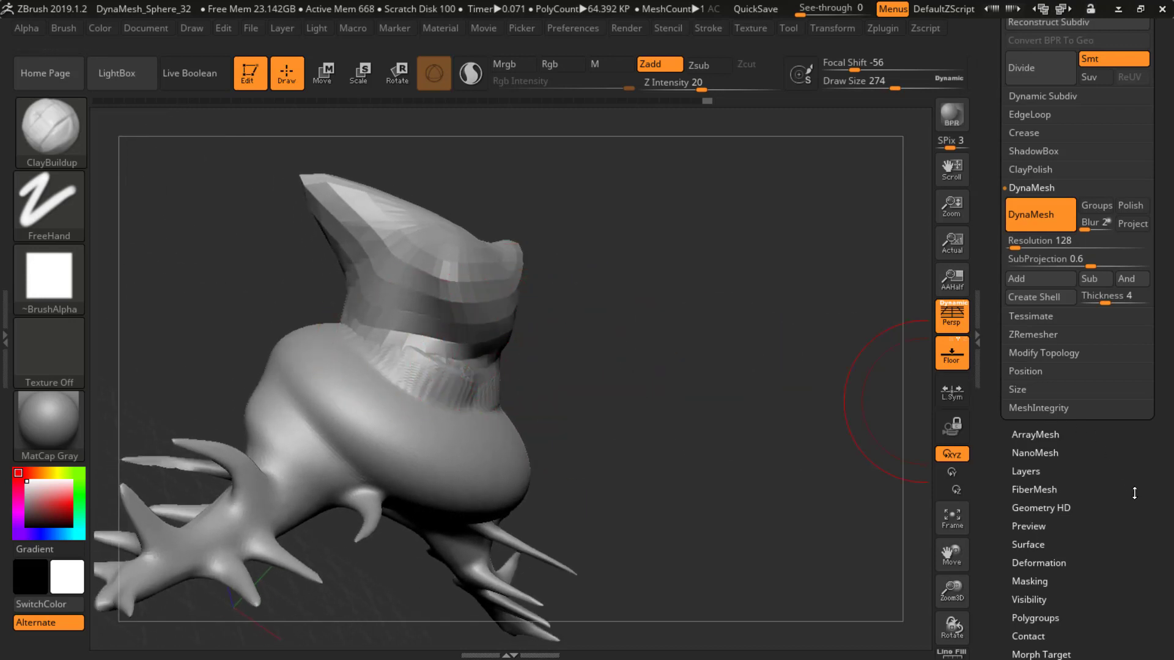
Show the wireframe again and group all visible polygons of the flared form and body into one polygroup
drag(1150, 526, 1150, 95)
drag(1150, 389, 1142, 514)
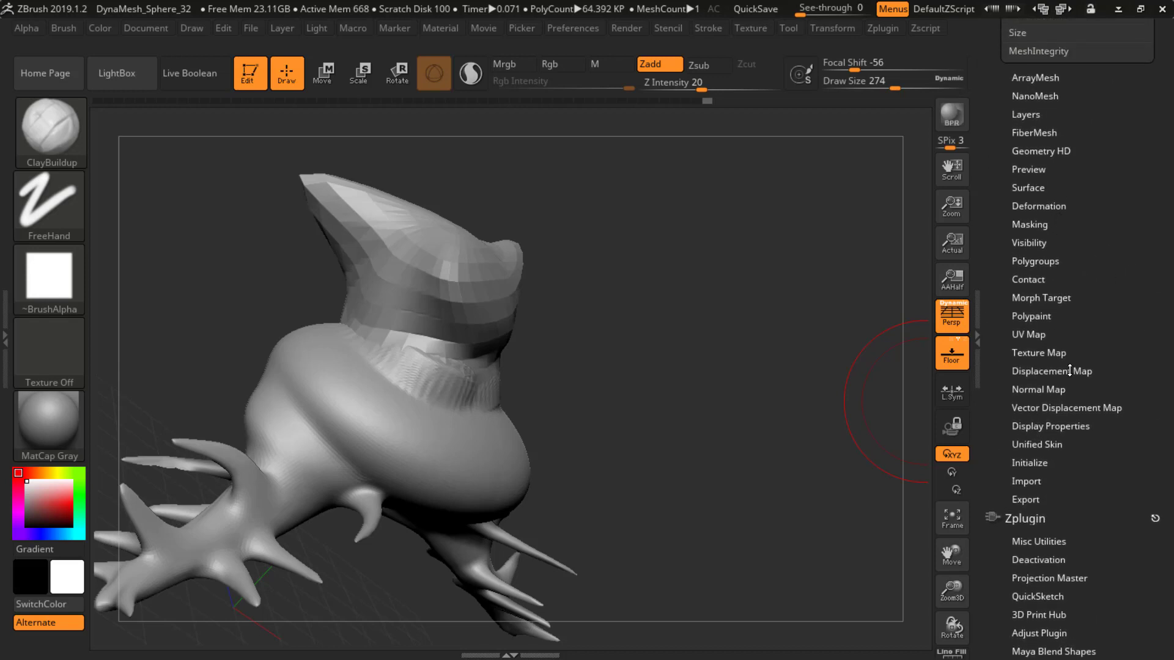
drag(1123, 275, 1109, 313)
click(1049, 298)
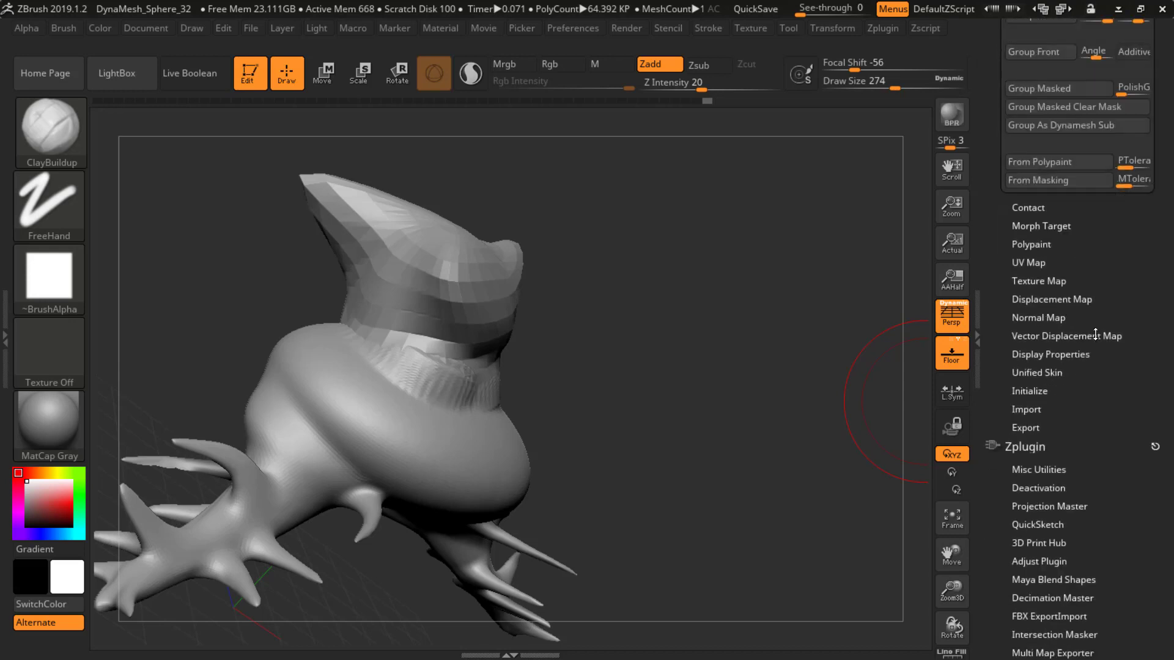
drag(1138, 235, 1151, 343)
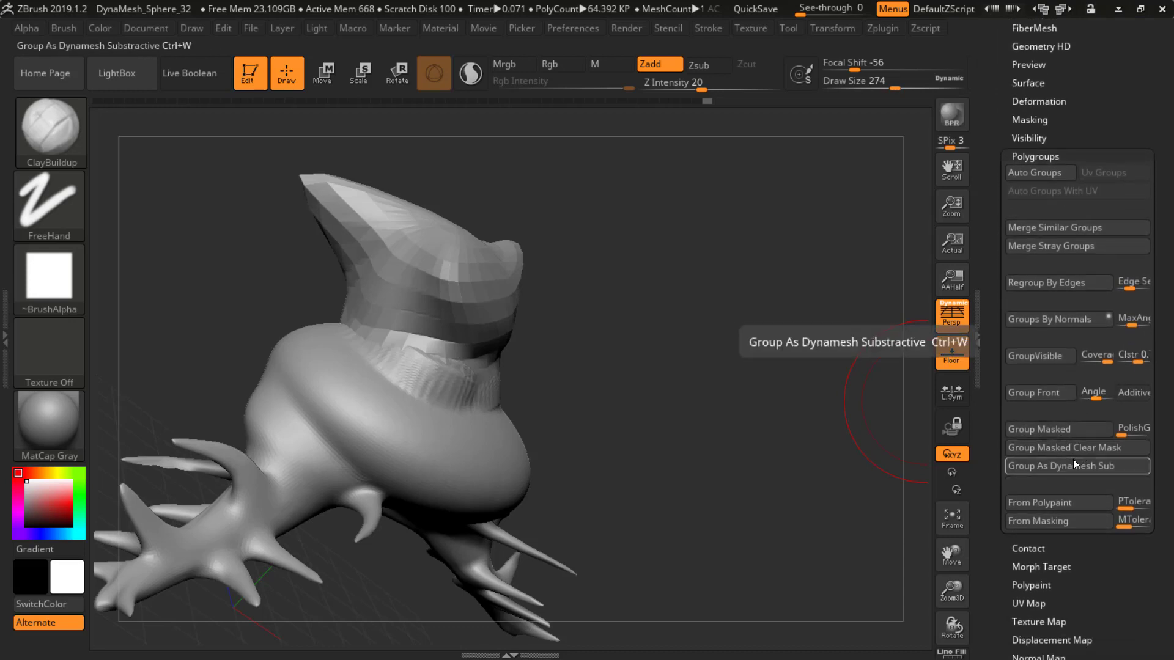
click(1051, 357)
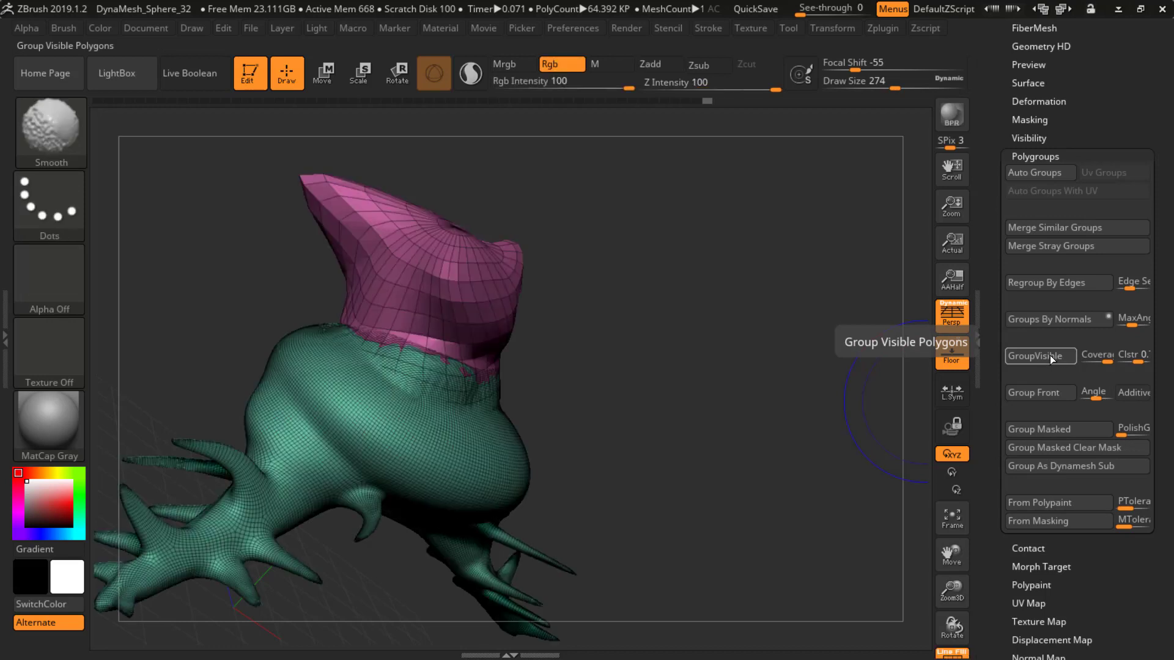
click(1048, 357)
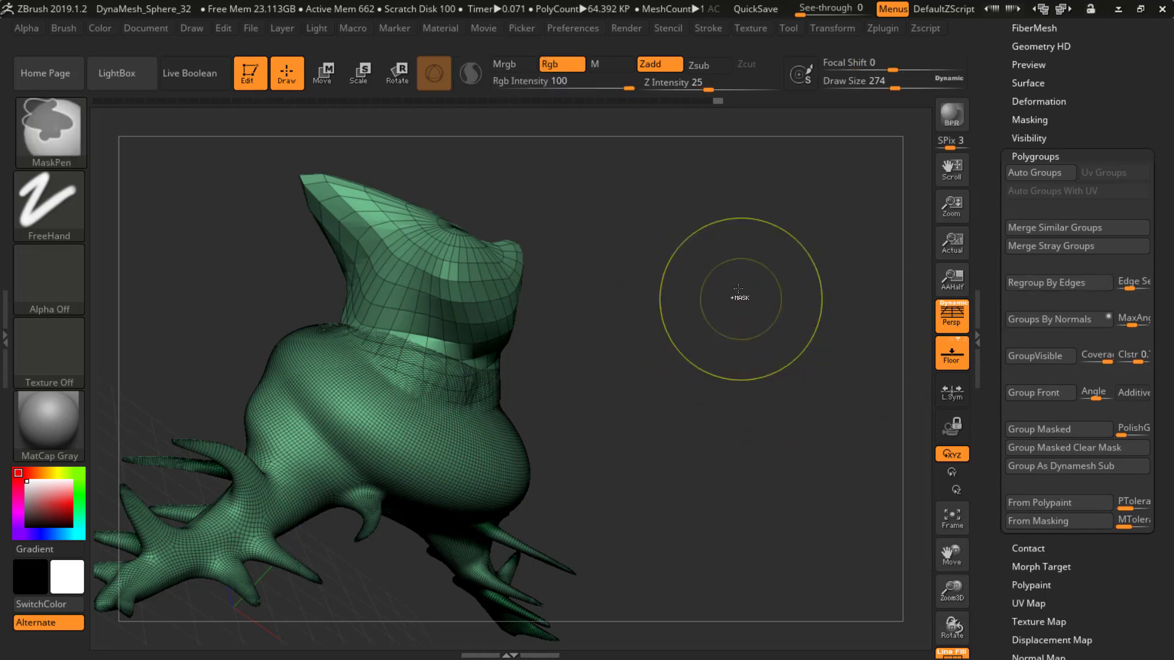
Update the DynaMesh to fuse the flared form with the body and inspect the rebuilt topology around the seam
mouse_move(737, 269)
ctrl+mouse_down()
mouse_move(797, 526)
mouse_move(771, 541)
ctrl+mouse_up()
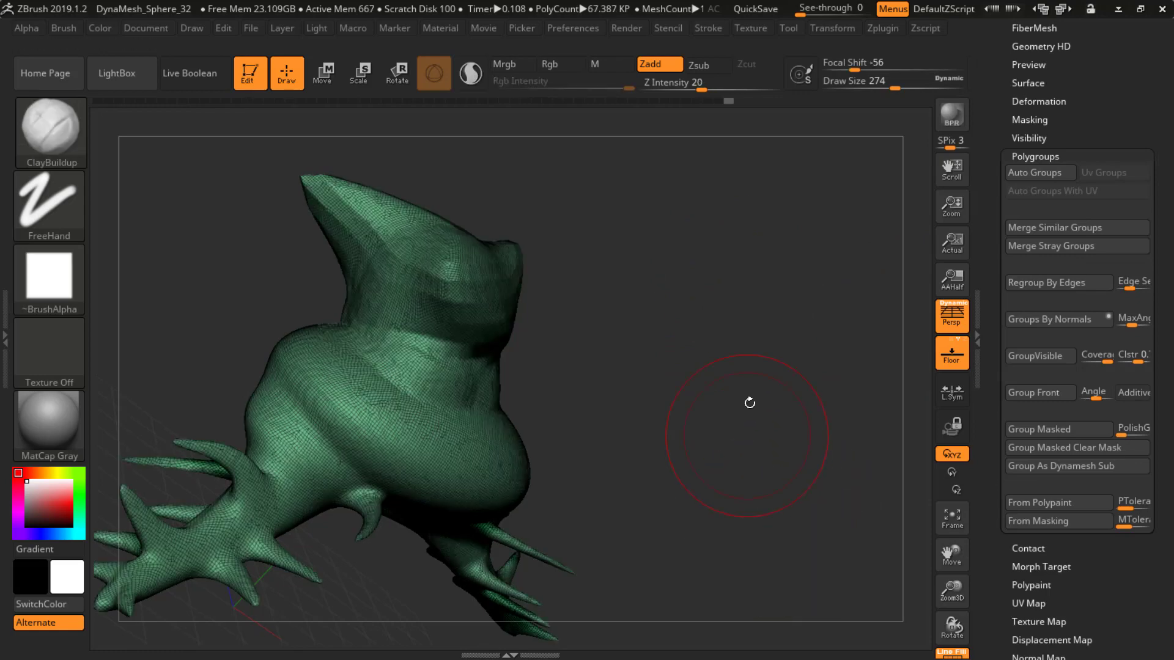
mouse_move(647, 340)
mouse_down()
mouse_move(505, 371)
mouse_move(609, 353)
mouse_move(579, 378)
mouse_move(625, 367)
mouse_up()
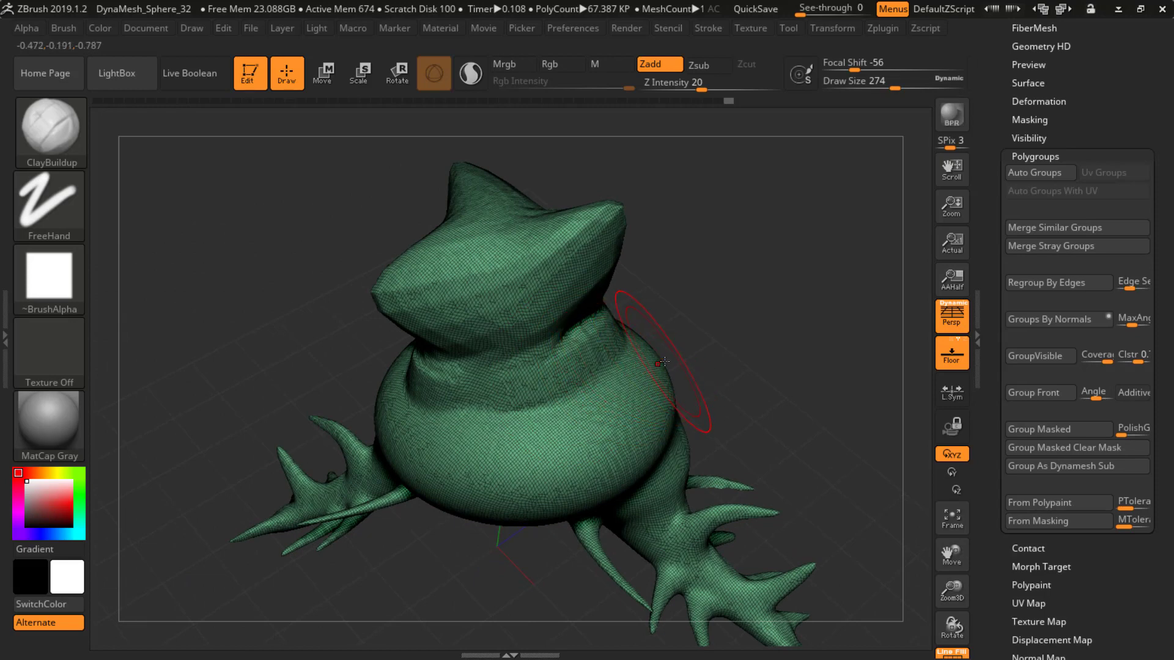
right_drag(610, 356, 613, 317)
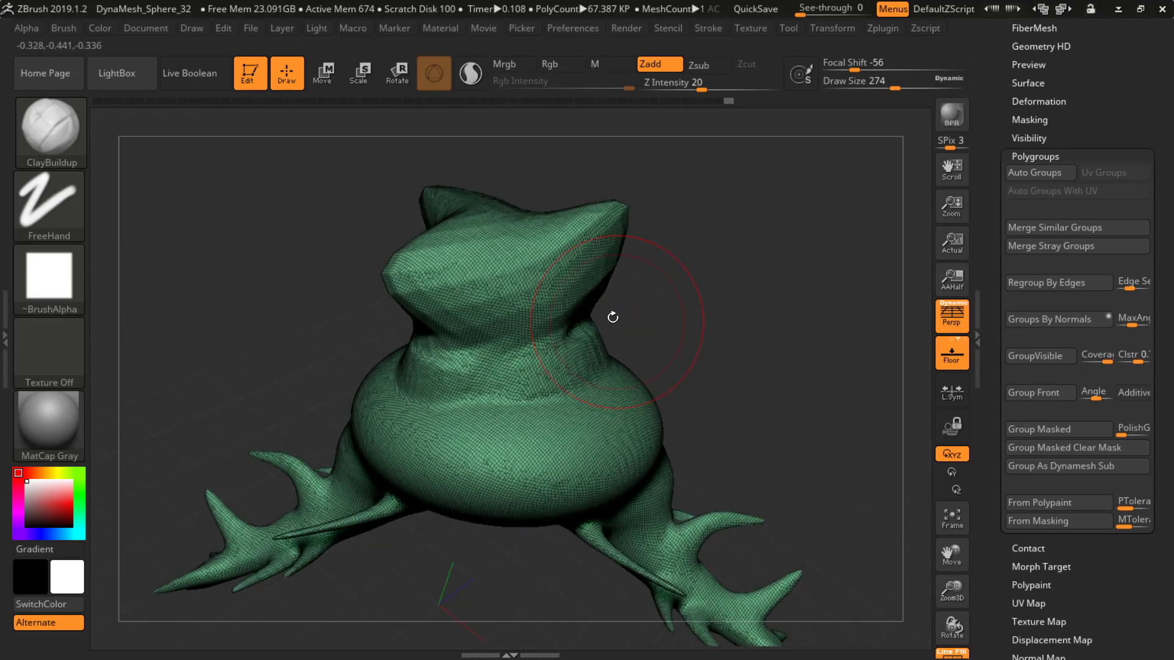
mouse_move(462, 252)
ctrl+right_down()
mouse_move(674, 301)
mouse_move(653, 349)
ctrl+right_up()
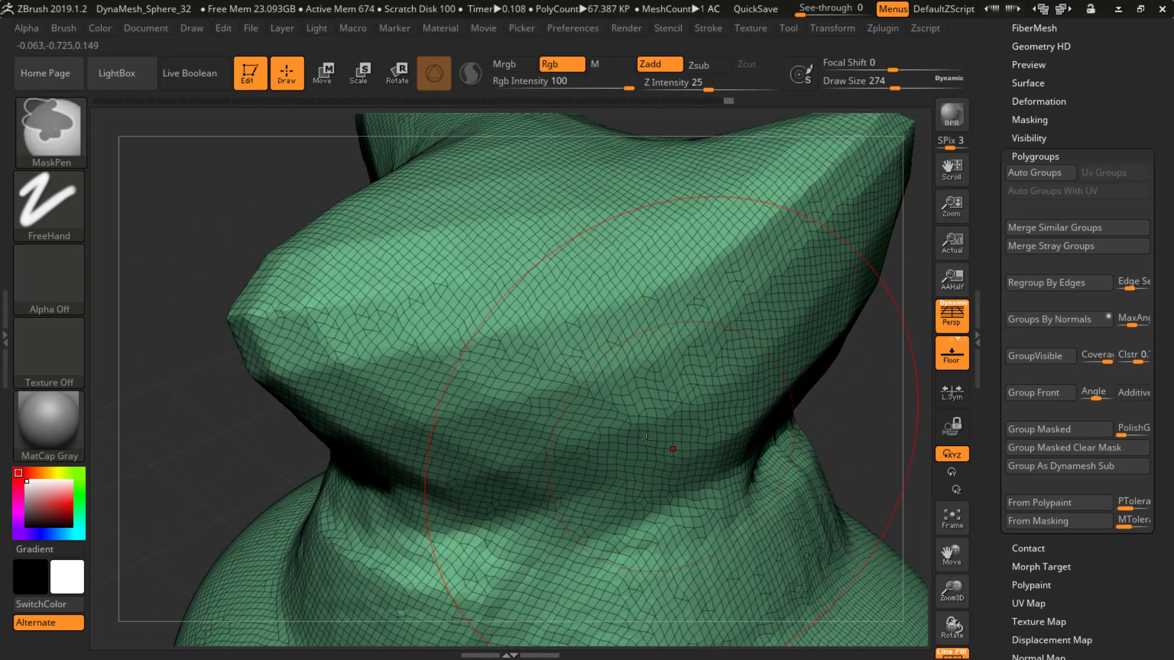
mouse_move(649, 404)
alt+right_down()
mouse_move(574, 208)
mouse_move(561, 129)
alt+right_up()
mouse_move(590, 296)
alt+right_down()
mouse_move(514, 214)
mouse_move(519, 202)
mouse_move(579, 350)
mouse_move(643, 376)
mouse_move(448, 405)
alt+right_up()
mouse_move(550, 410)
alt+right_down()
mouse_move(452, 301)
mouse_move(611, 343)
alt+right_up()
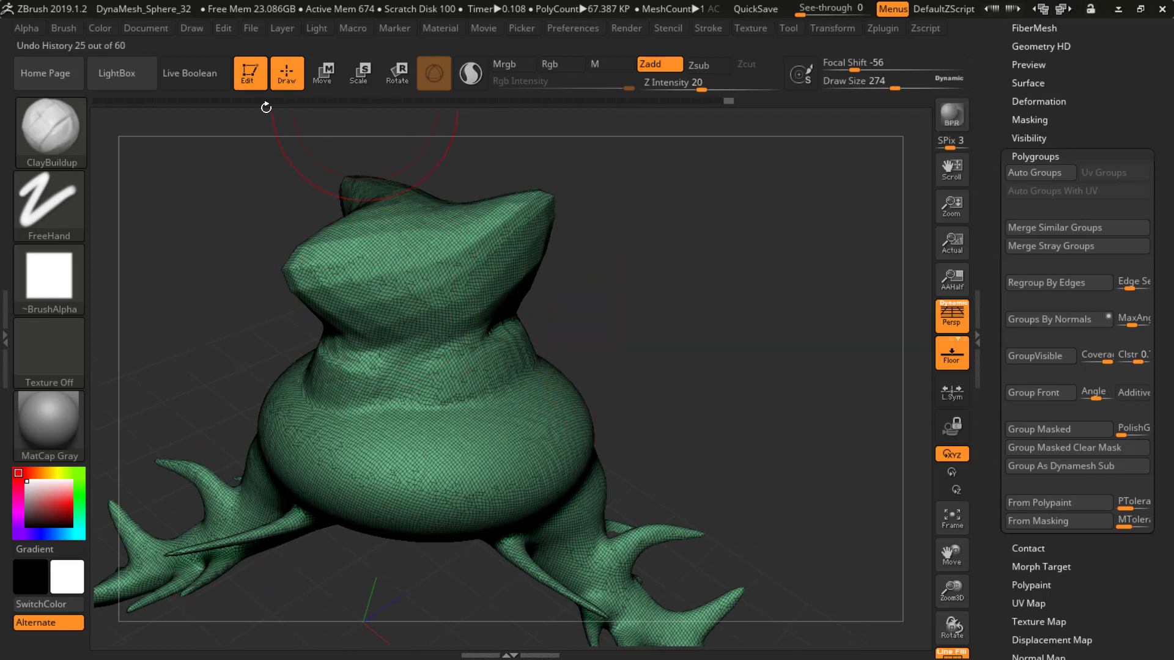
Choose the Nose from the IMM BParts brush and insert a large one on the side of the creature's body
click(52, 131)
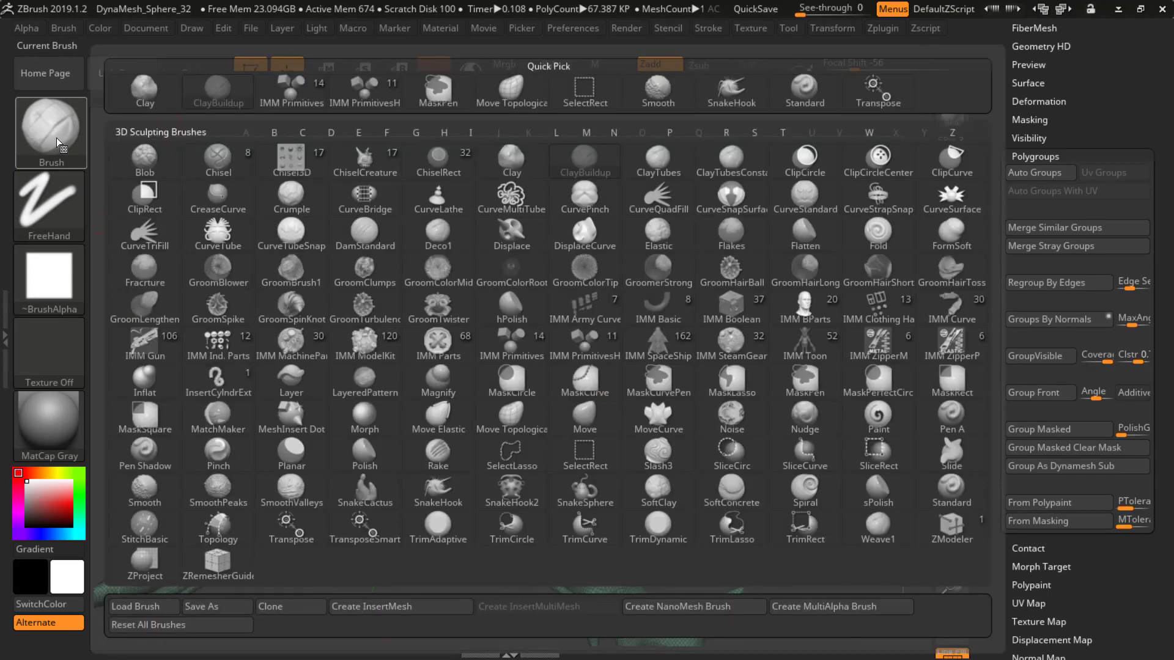
click(53, 132)
click(52, 131)
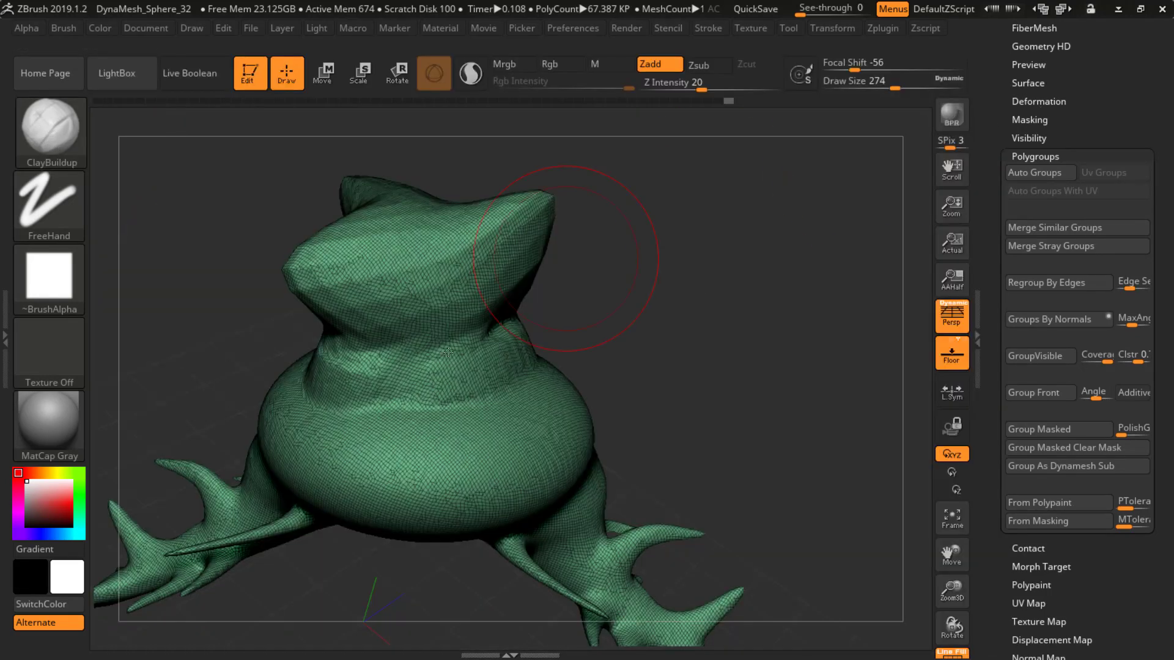
key(b)
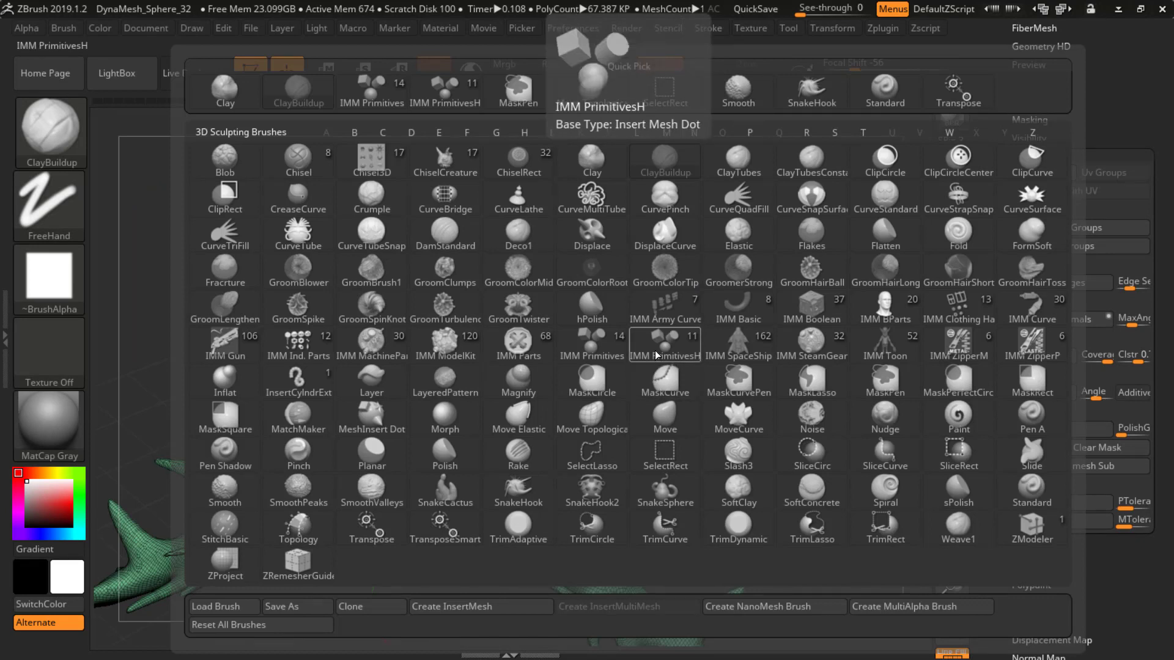
key(i)
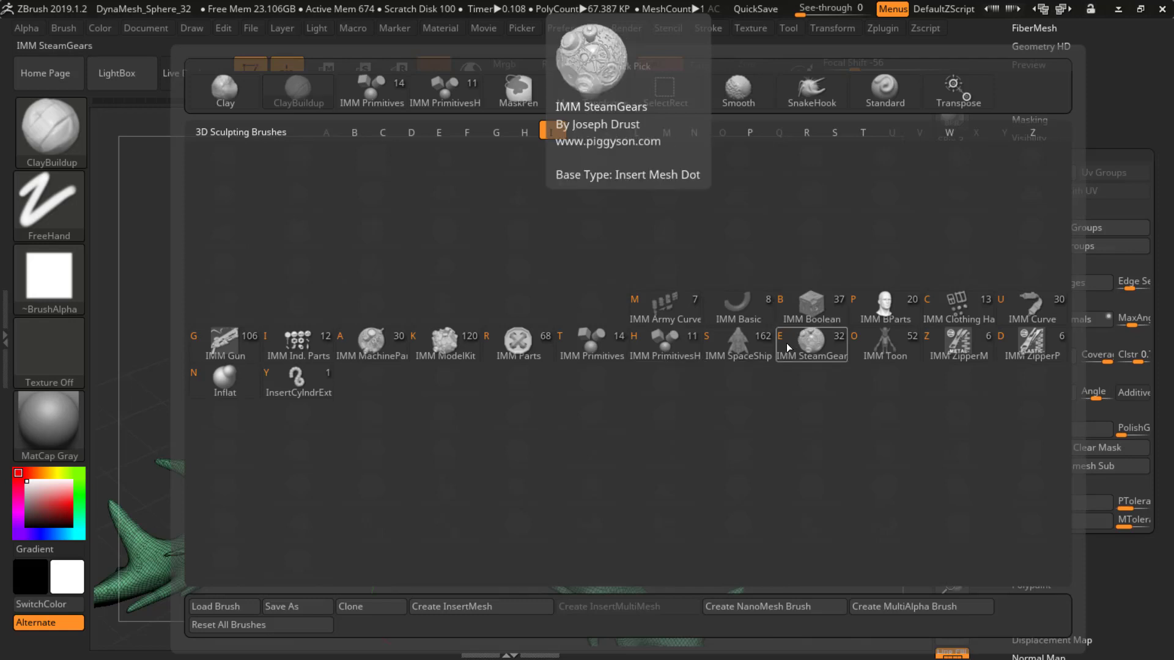
click(883, 310)
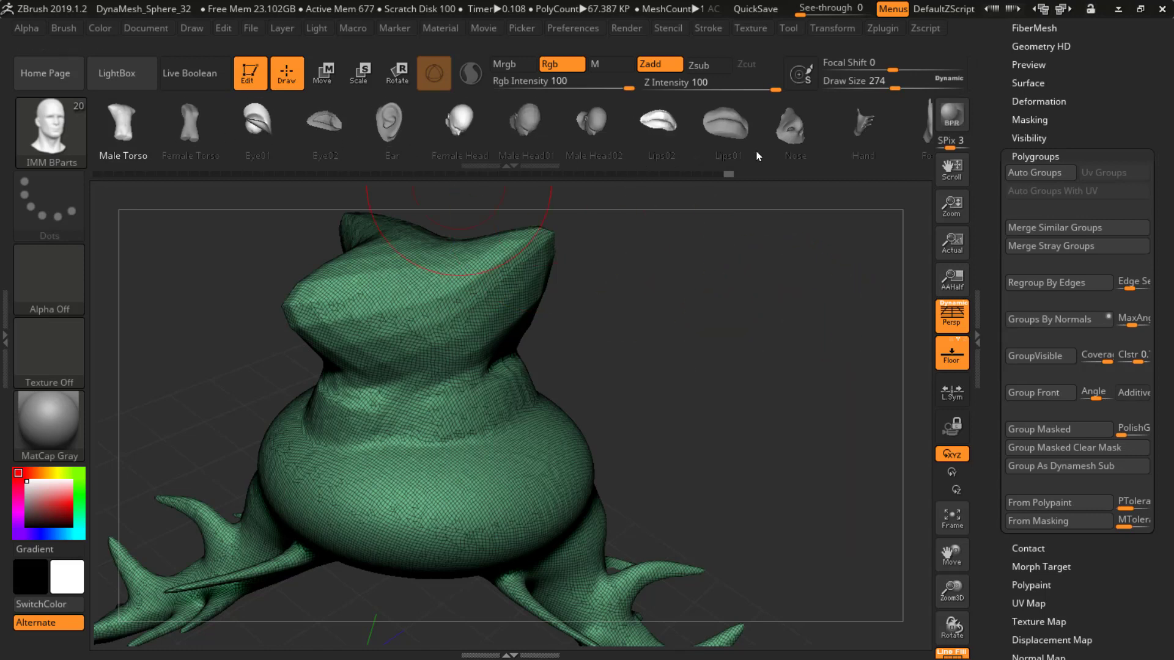
click(791, 131)
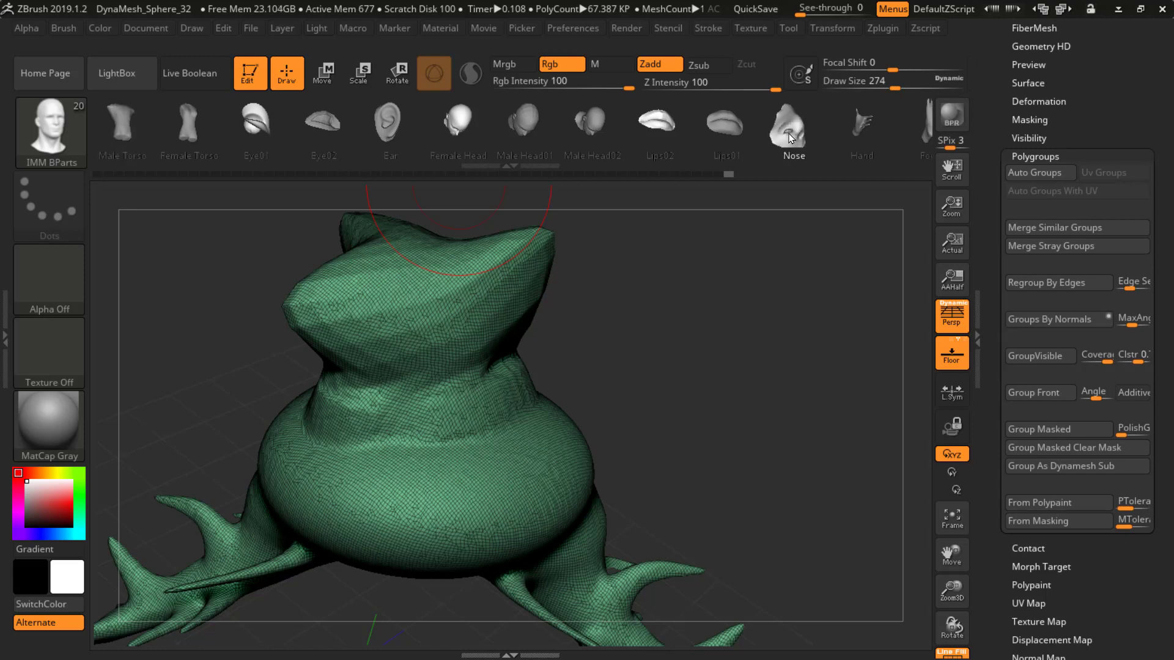
mouse_move(495, 452)
mouse_down()
mouse_move(600, 489)
mouse_move(550, 508)
mouse_move(562, 541)
mouse_up()
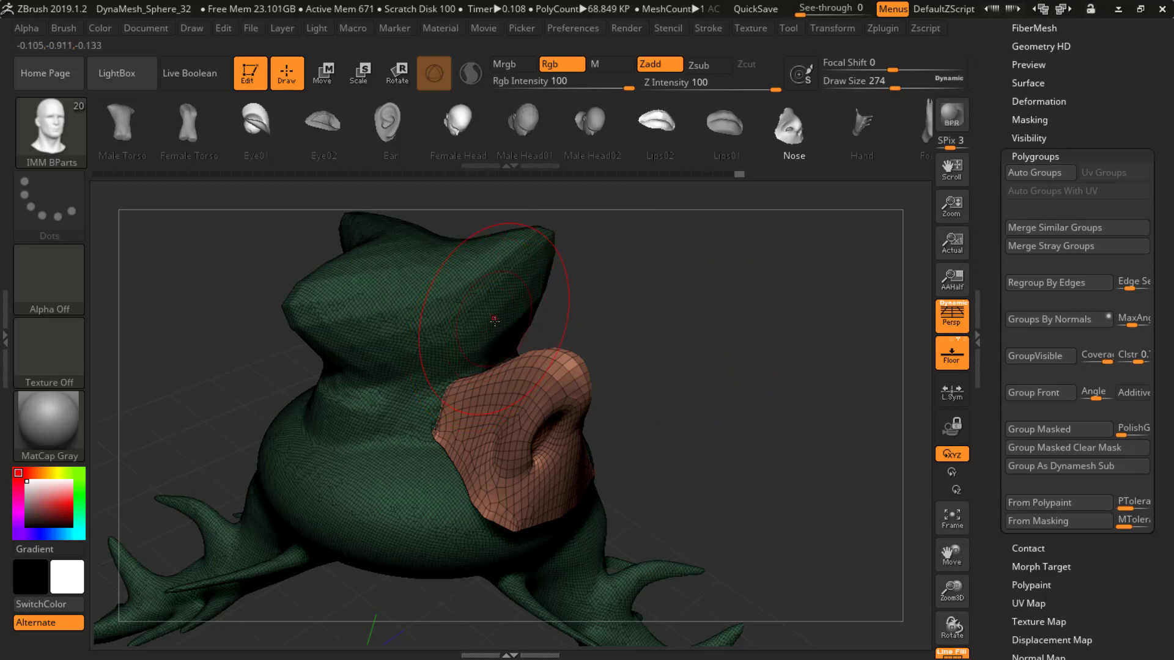
Rotate the inserted nose about its X axis by about 26 degrees and adjust its placement against the body with the Move gizmo
key(w)
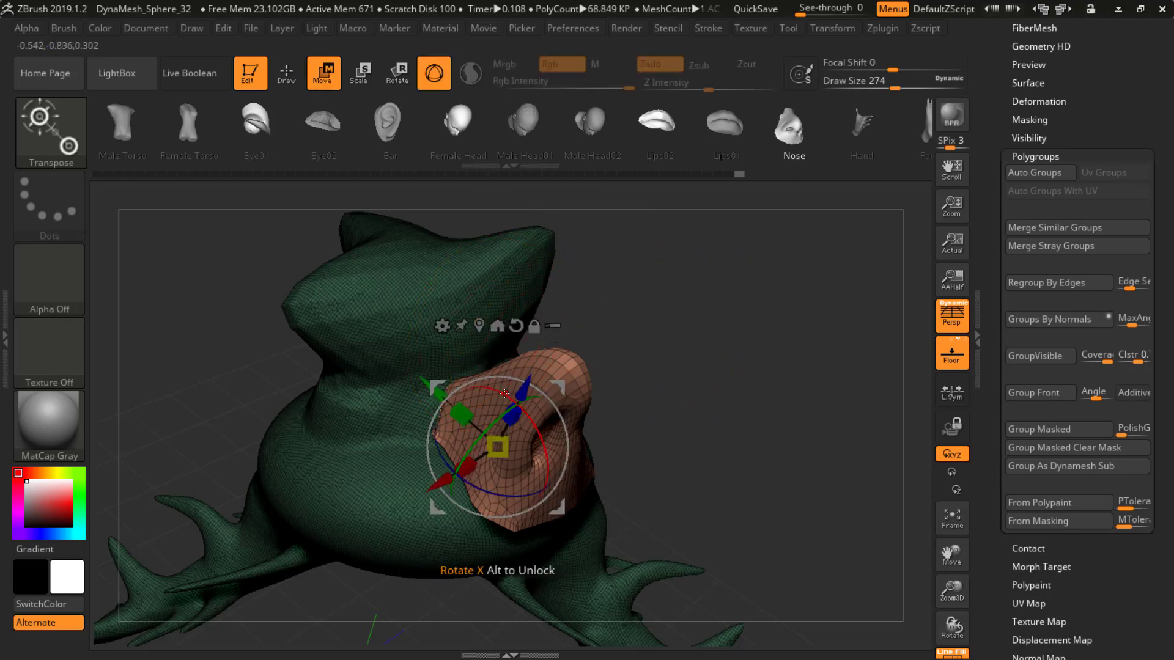
drag(508, 403, 502, 450)
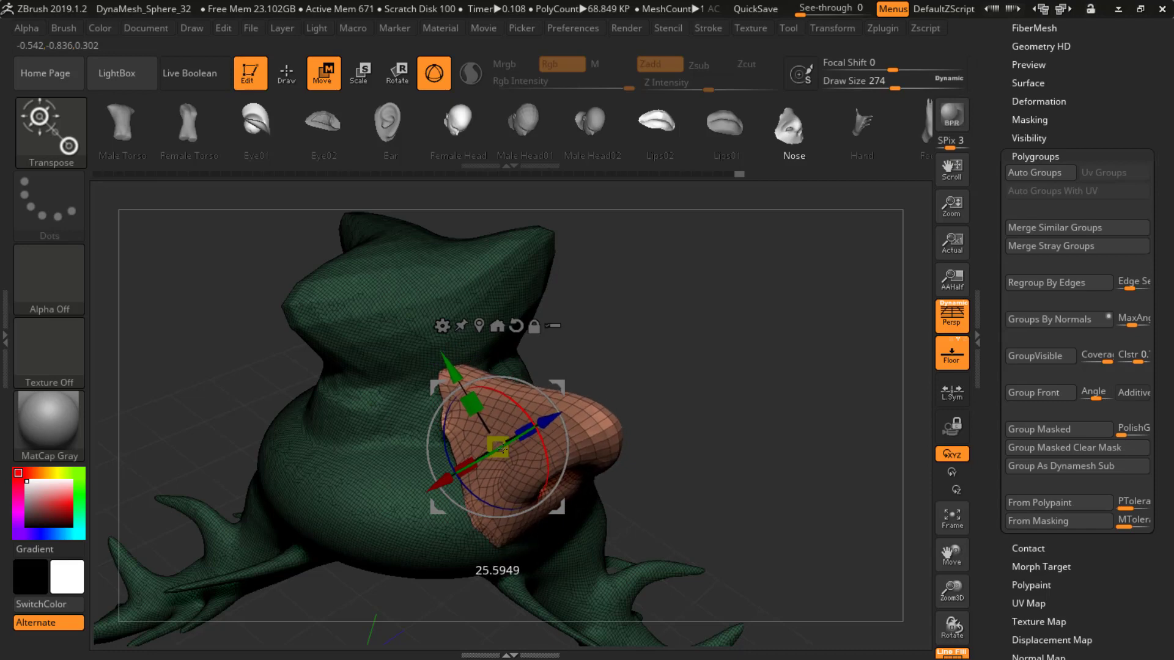
drag(555, 417, 543, 439)
drag(624, 403, 691, 382)
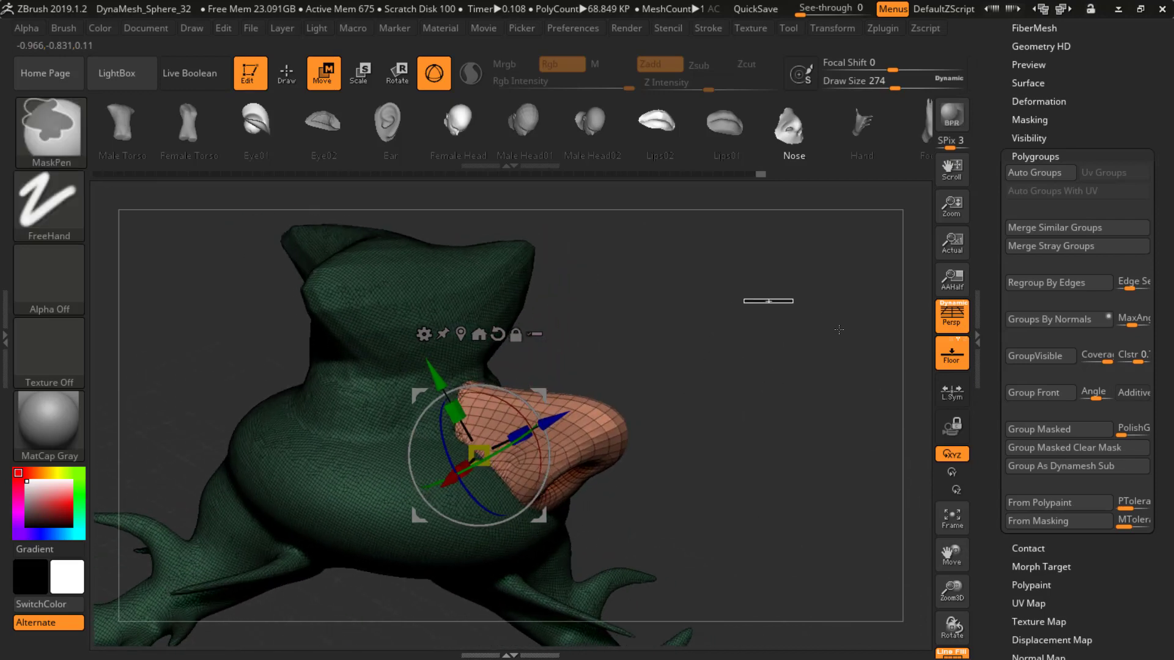
Clear the mask, fuse the nose into the body by updating the DynaMesh, and return to the Polygroups options
ctrl+drag(772, 334, 749, 562)
ctrl+drag(756, 275, 795, 564)
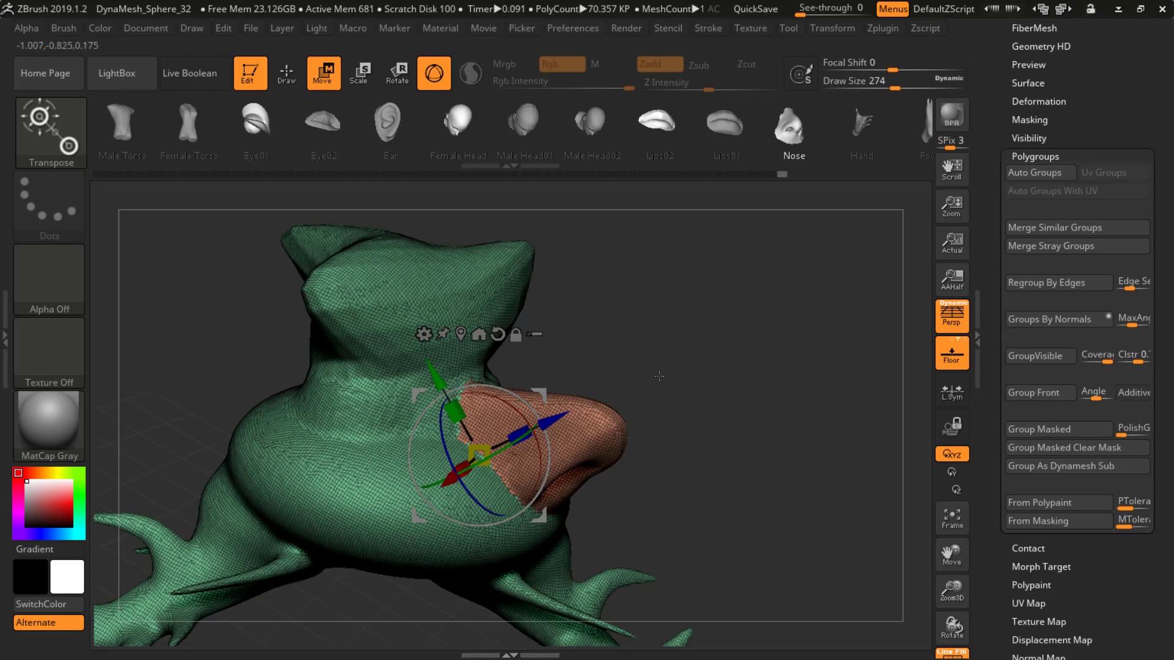
drag(1127, 600, 1122, 476)
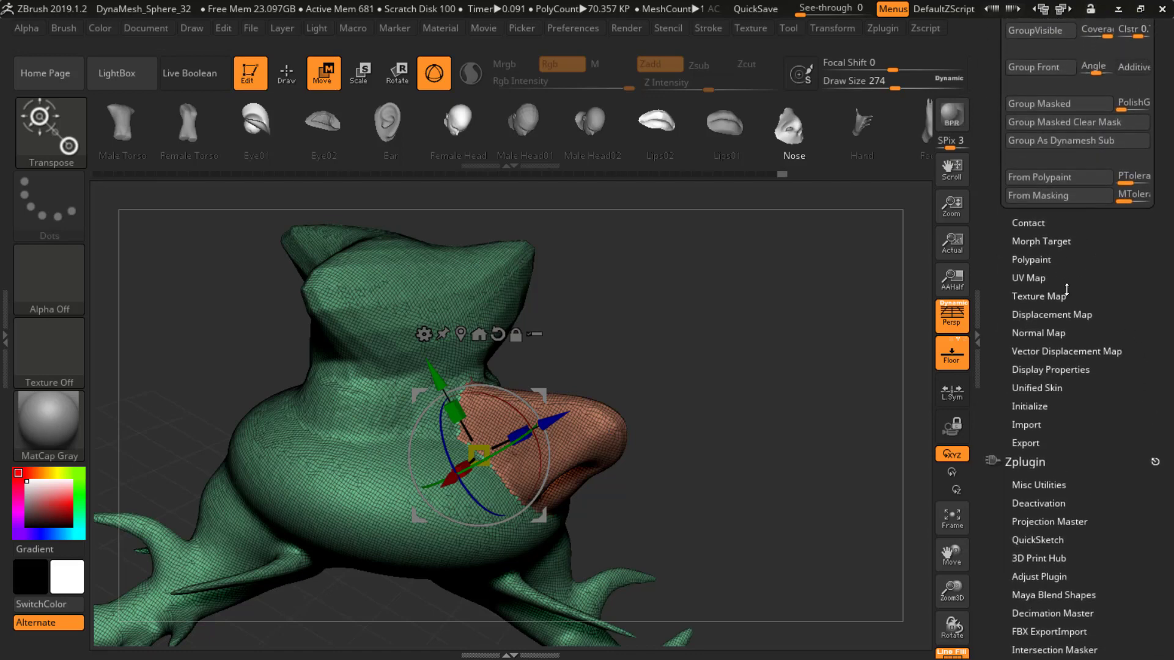
drag(1123, 283, 1093, 409)
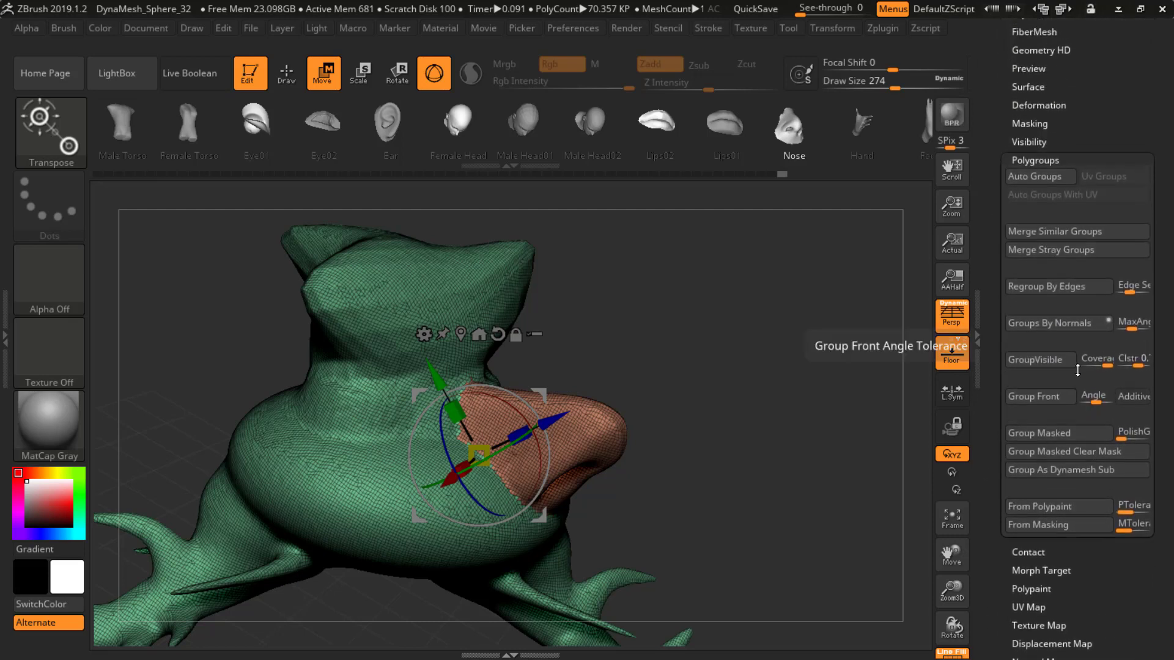
Combine the body and nose into a single polygroup with GroupVisible and frame the seam between them
click(1040, 363)
drag(743, 361, 711, 409)
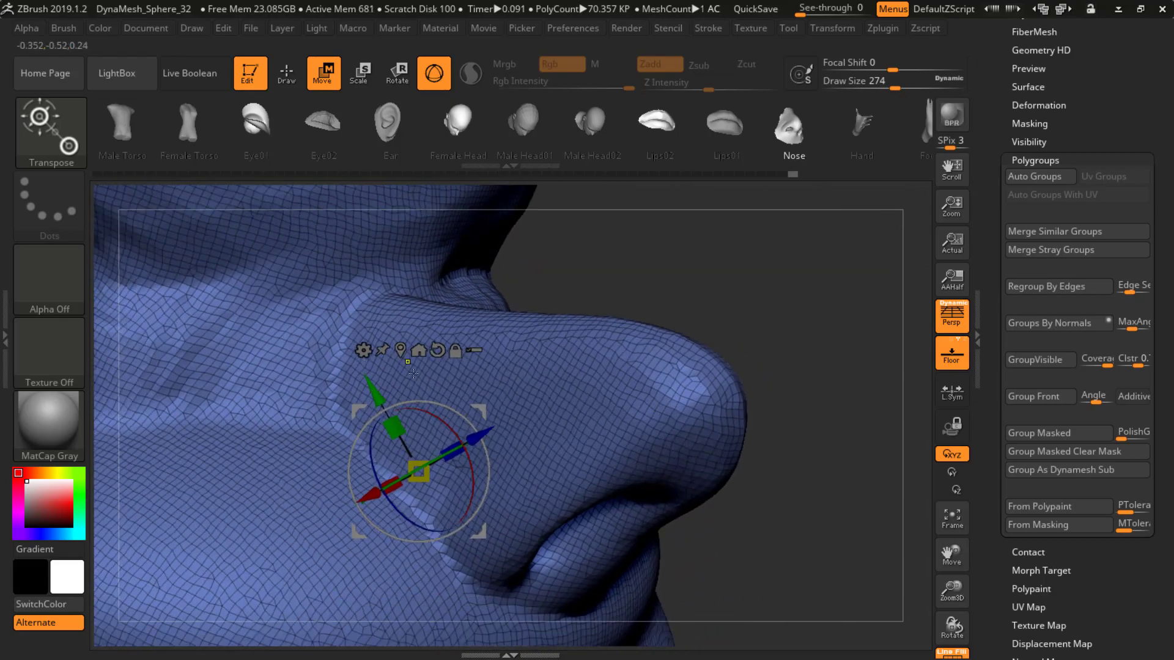
alt+right_drag(418, 395, 530, 363)
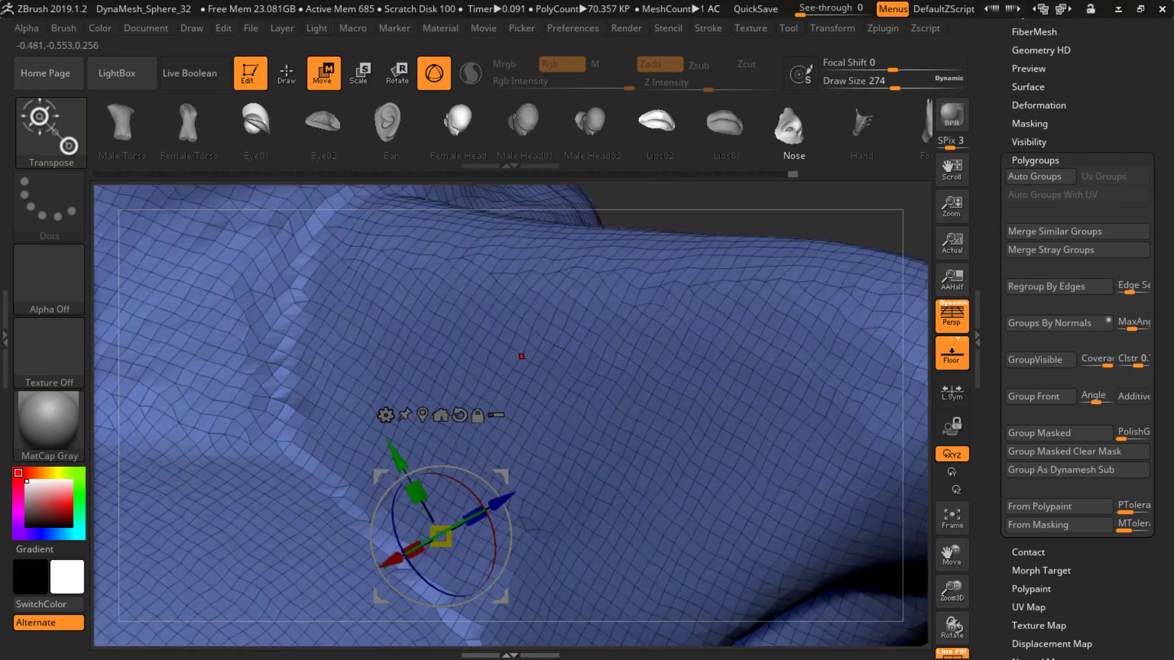
With the ClayBuildup brush at draw size 51, lay clay along the seam where the nose meets the body
click(59, 133)
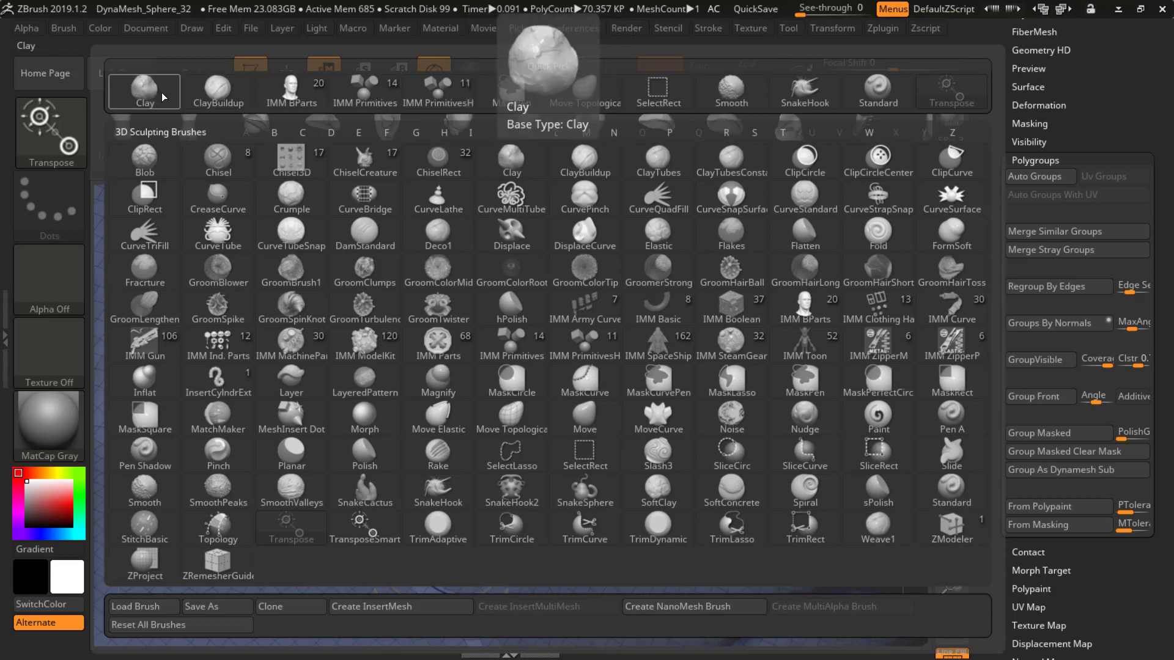
click(221, 91)
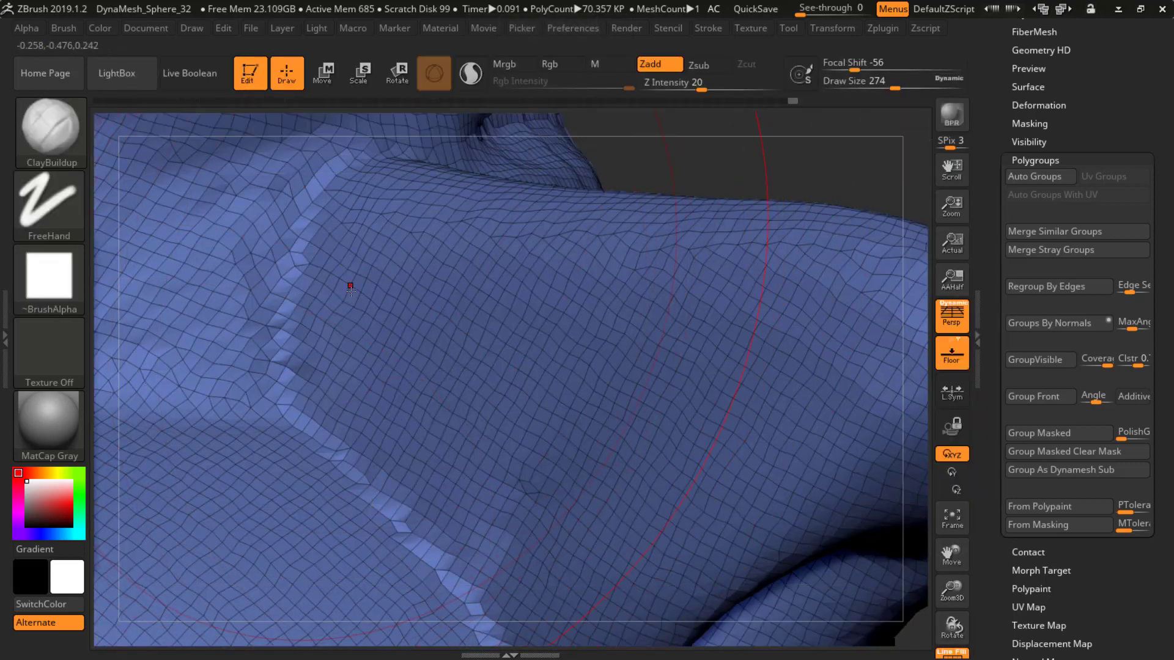
key(space)
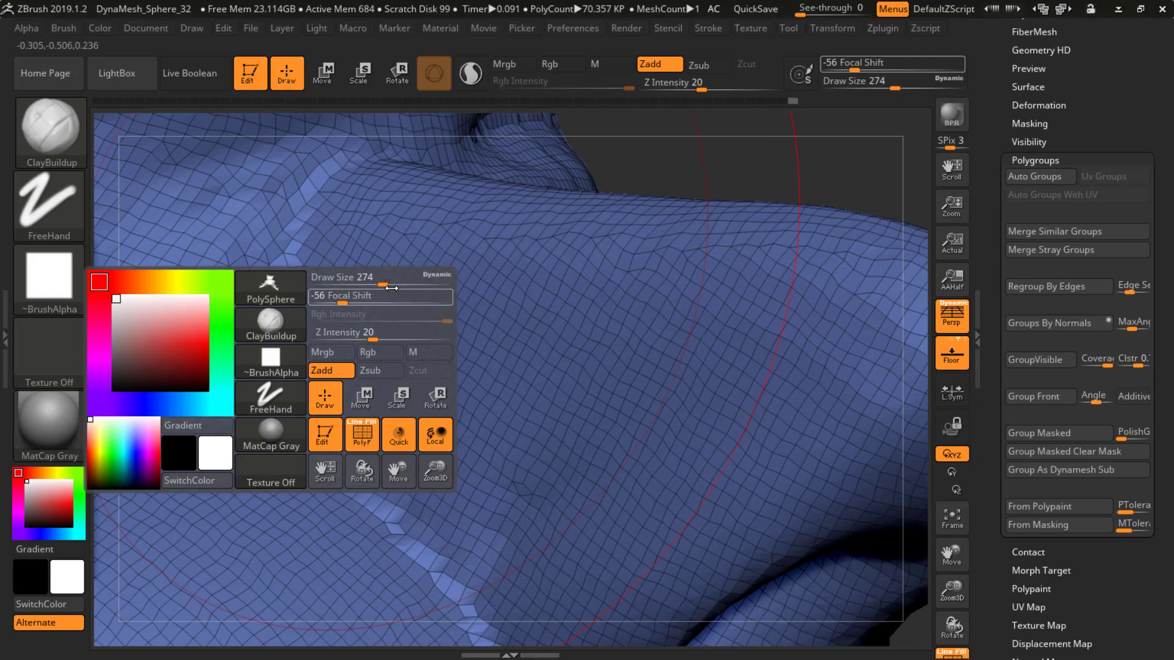
drag(391, 287, 340, 288)
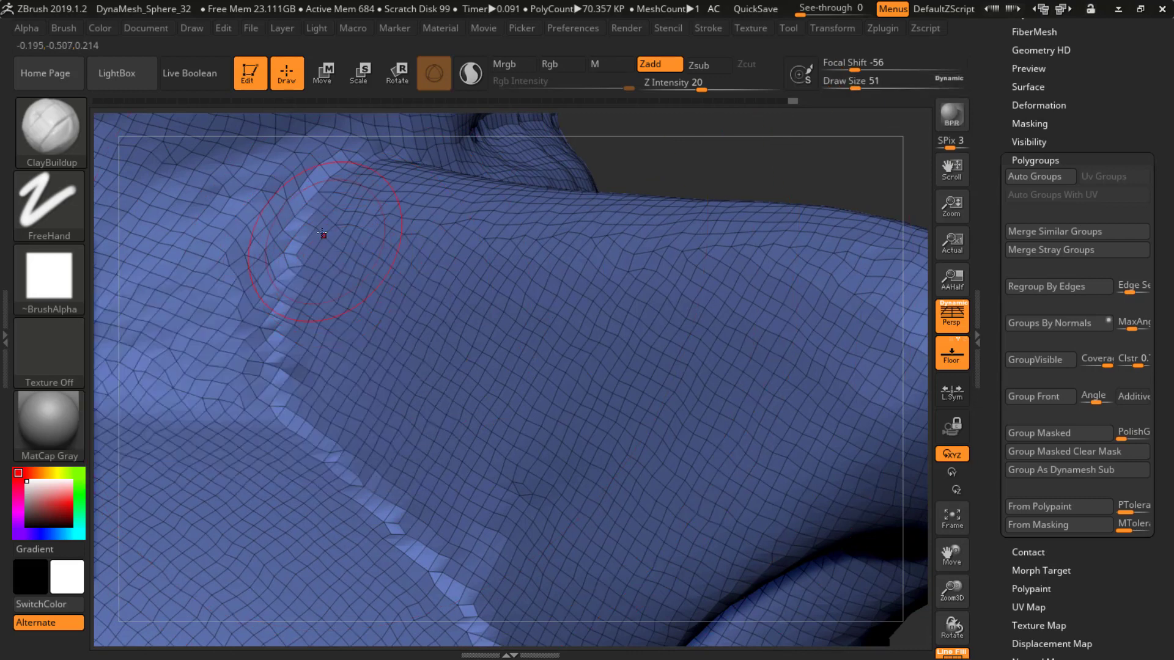
key(shift)
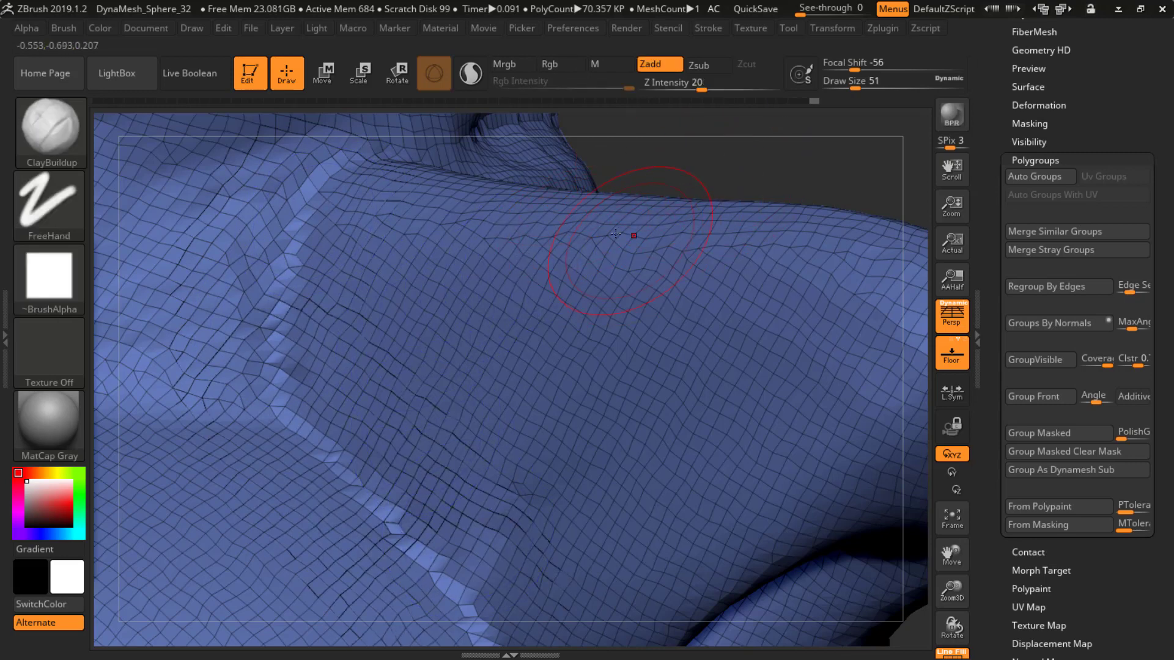
mouse_move(306, 226)
mouse_down()
mouse_move(298, 333)
mouse_move(449, 593)
mouse_up()
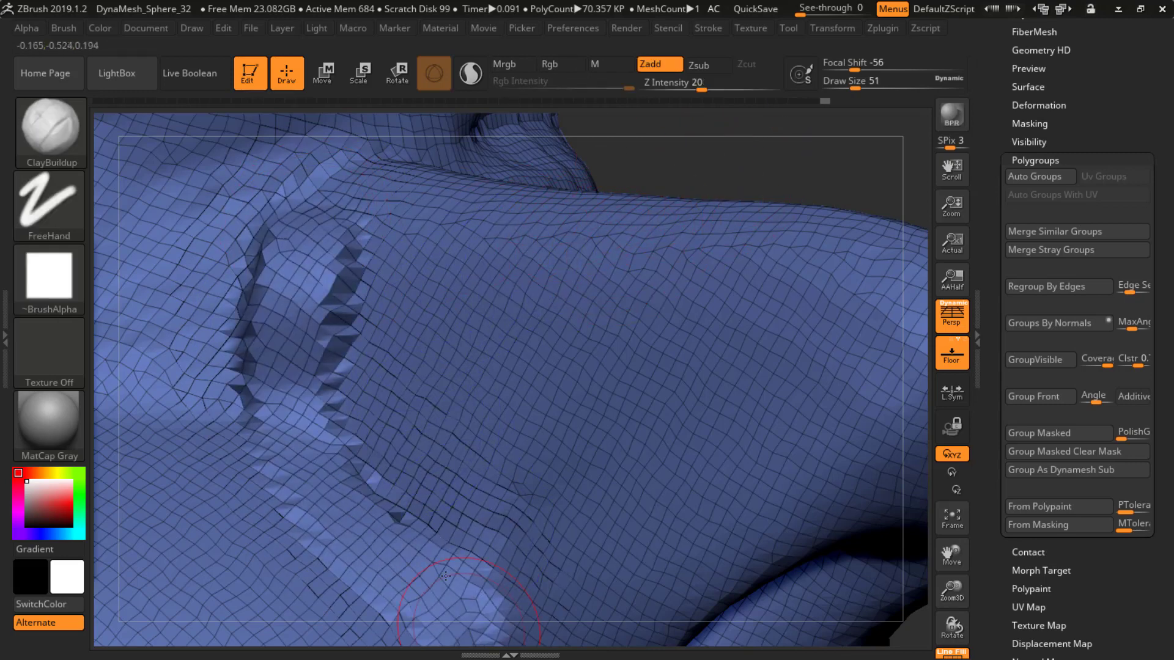
Soften the edge of the clay ridge and layer more ClayBuildup strokes over the upper and middle nose seam
key(shift)
shift+drag(279, 268, 248, 268)
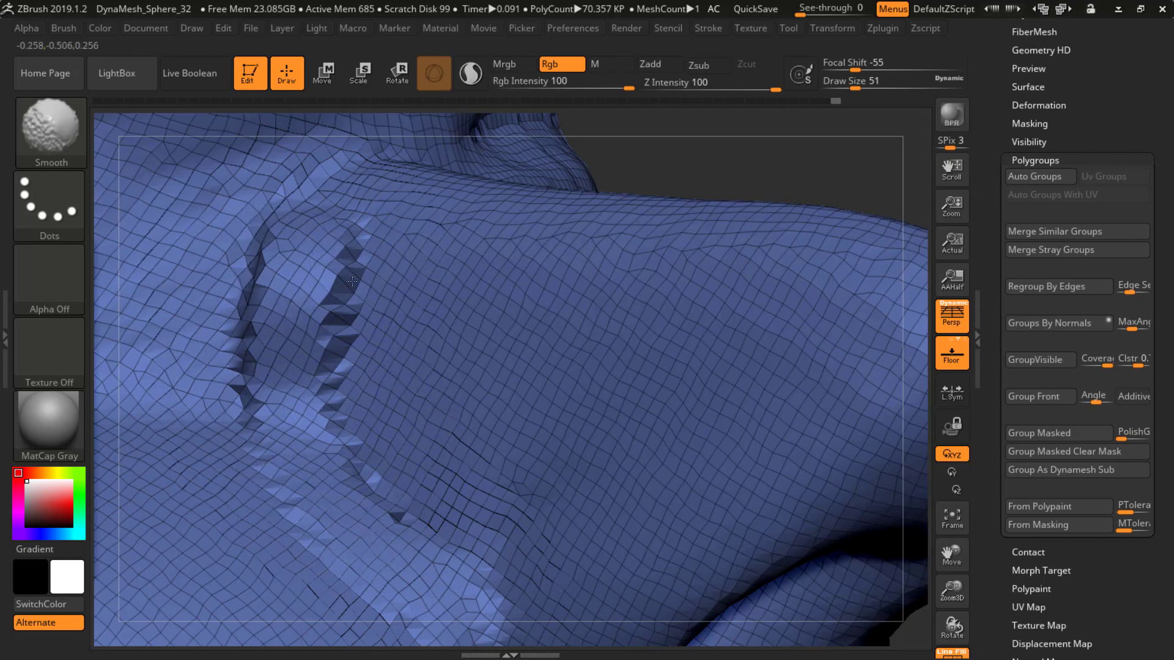
key(space)
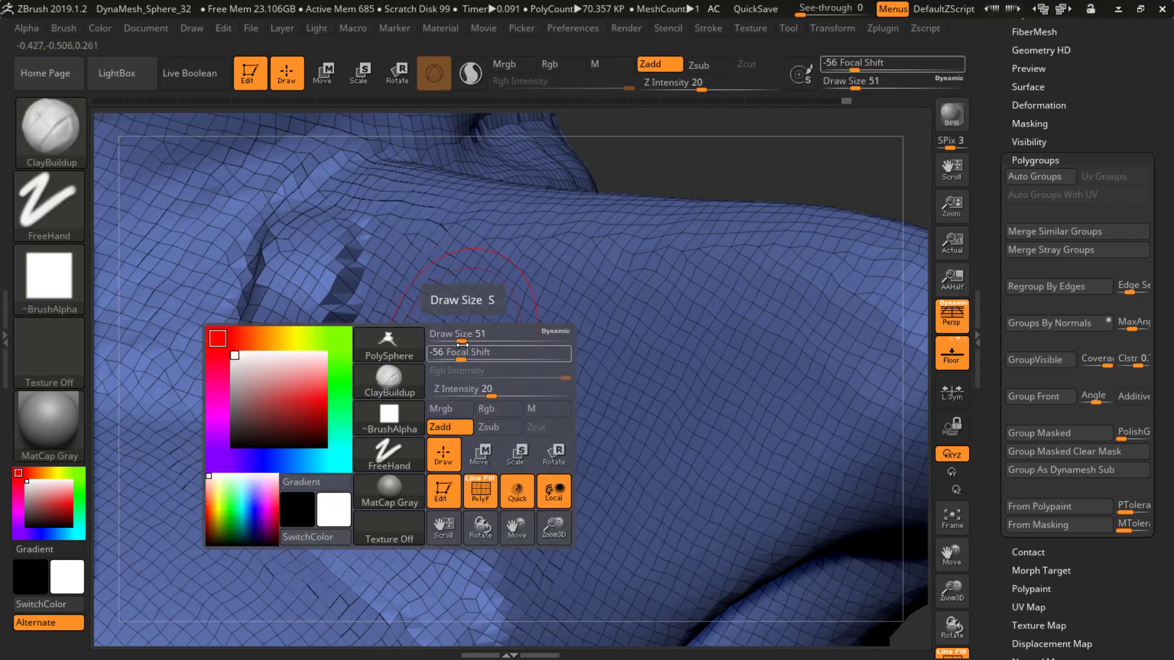
key(shift)
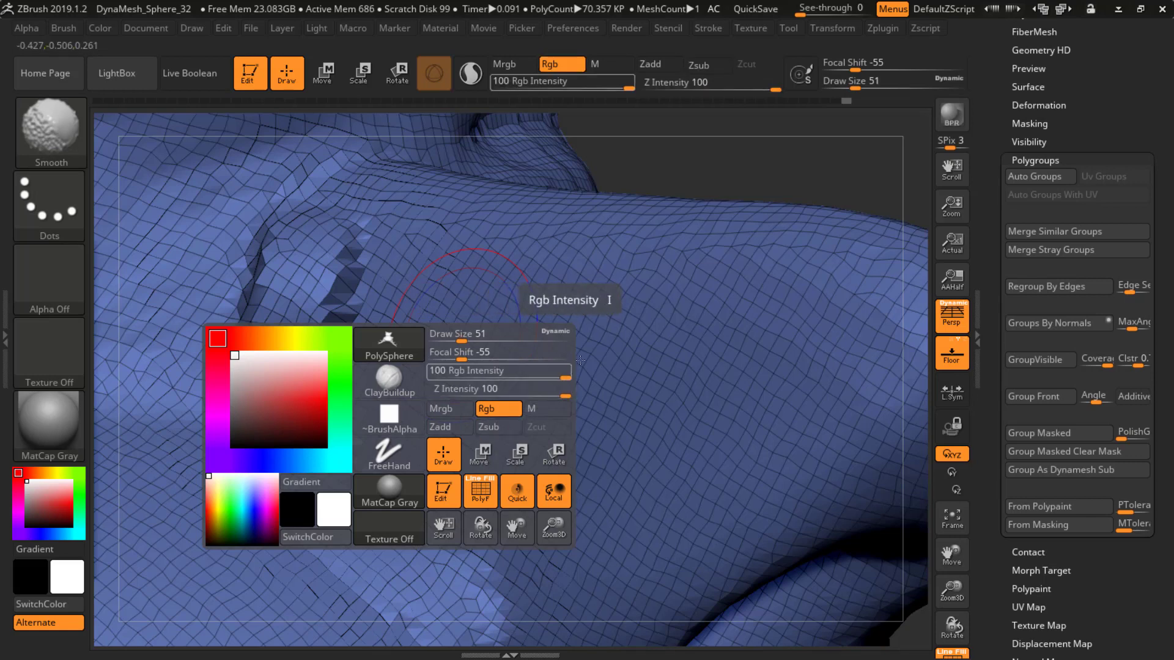
mouse_move(279, 229)
mouse_down()
mouse_move(229, 385)
mouse_move(349, 569)
mouse_up()
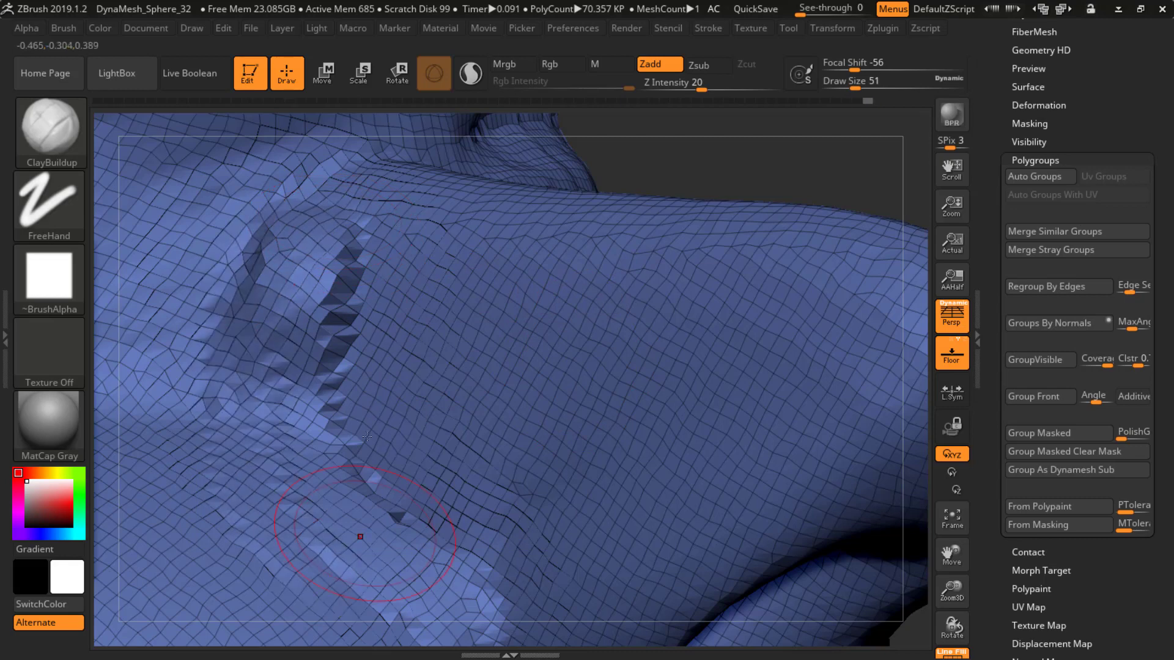
mouse_move(361, 294)
mouse_down()
mouse_move(410, 483)
mouse_move(477, 590)
mouse_move(299, 269)
mouse_up()
mouse_move(316, 226)
mouse_down()
mouse_move(351, 165)
mouse_move(287, 227)
mouse_move(392, 575)
mouse_up()
drag(414, 507, 376, 391)
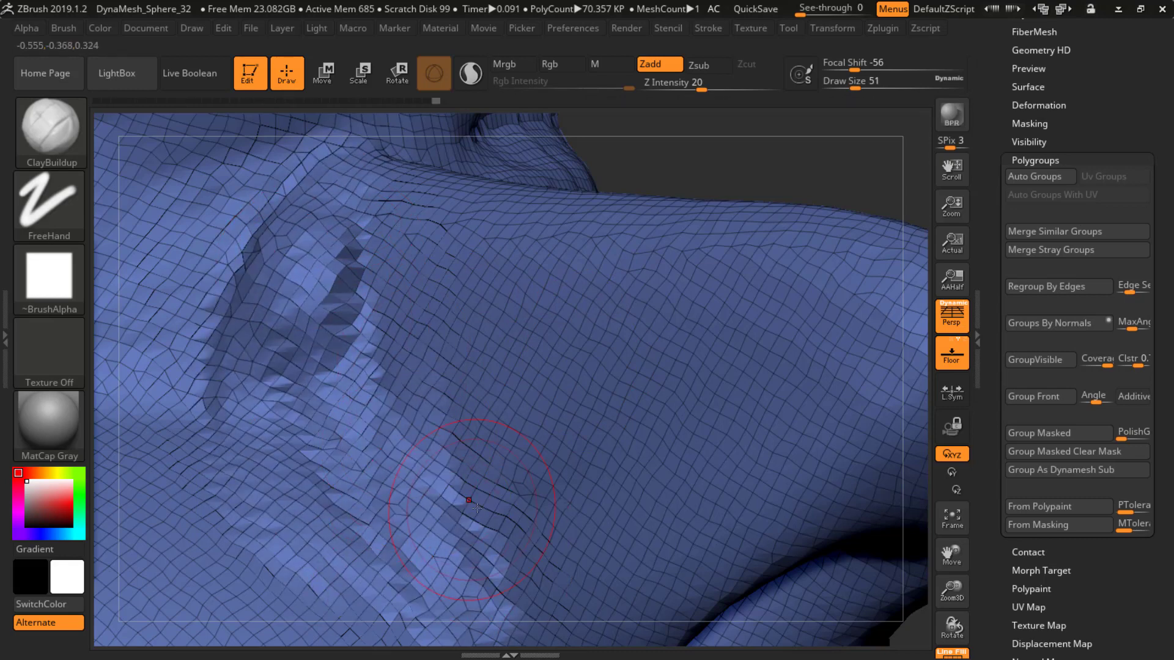
Extend the clay buildup along the lower seam beneath the nostril and smooth it into the body
alt+right_drag(477, 508, 449, 131)
mouse_move(422, 287)
mouse_down()
mouse_move(538, 382)
mouse_move(714, 464)
mouse_up()
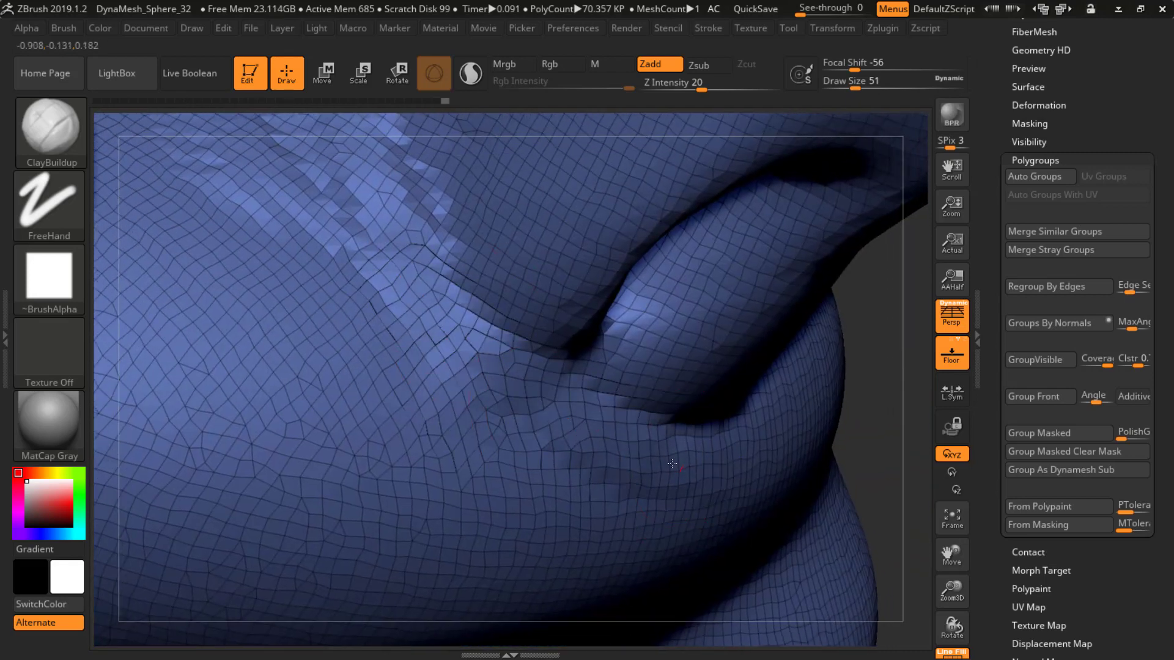
key(shift)
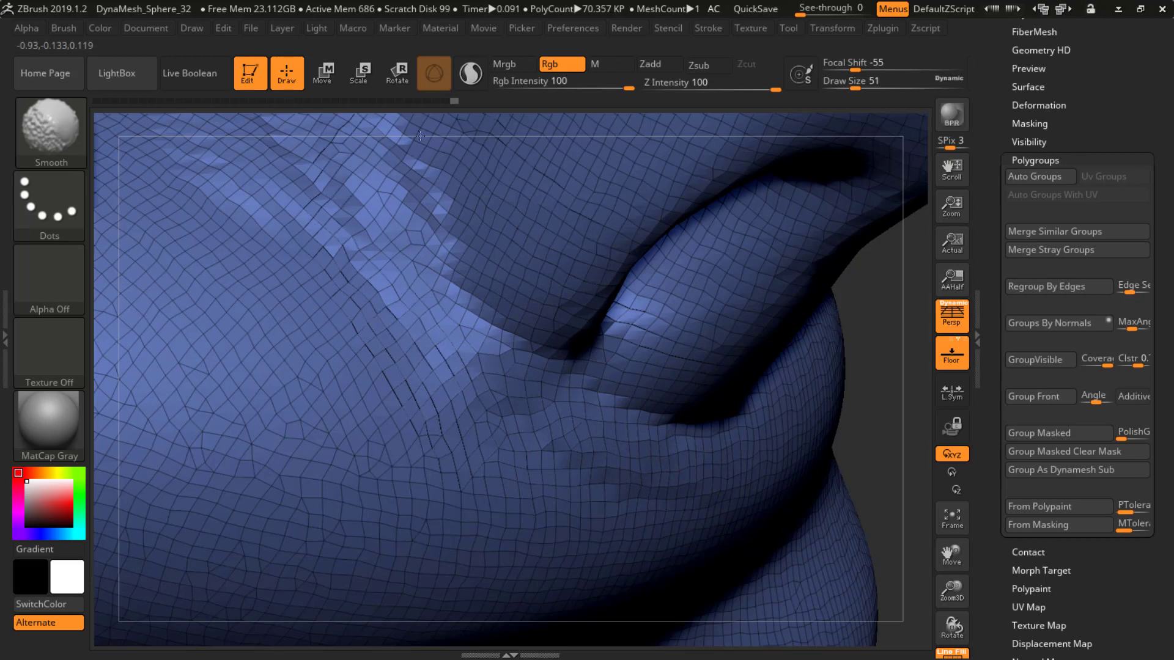
alt+right_drag(410, 211, 560, 445)
key(shift)
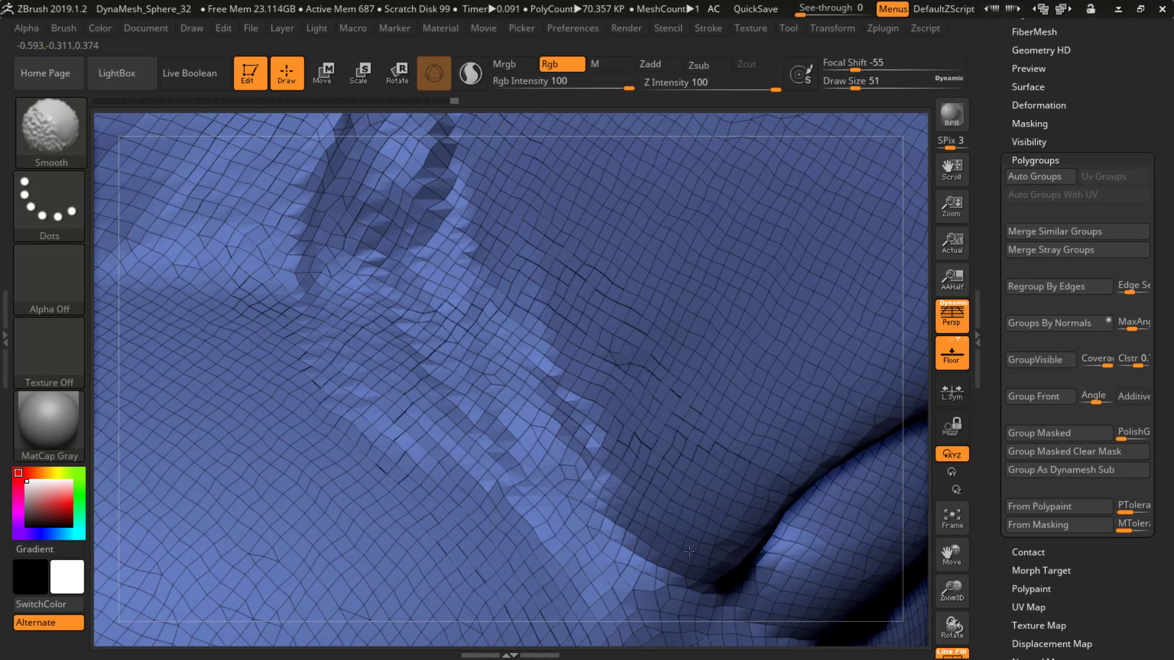
mouse_move(625, 391)
ctrl+right_down()
mouse_move(648, 367)
mouse_move(660, 391)
mouse_move(511, 377)
ctrl+right_up()
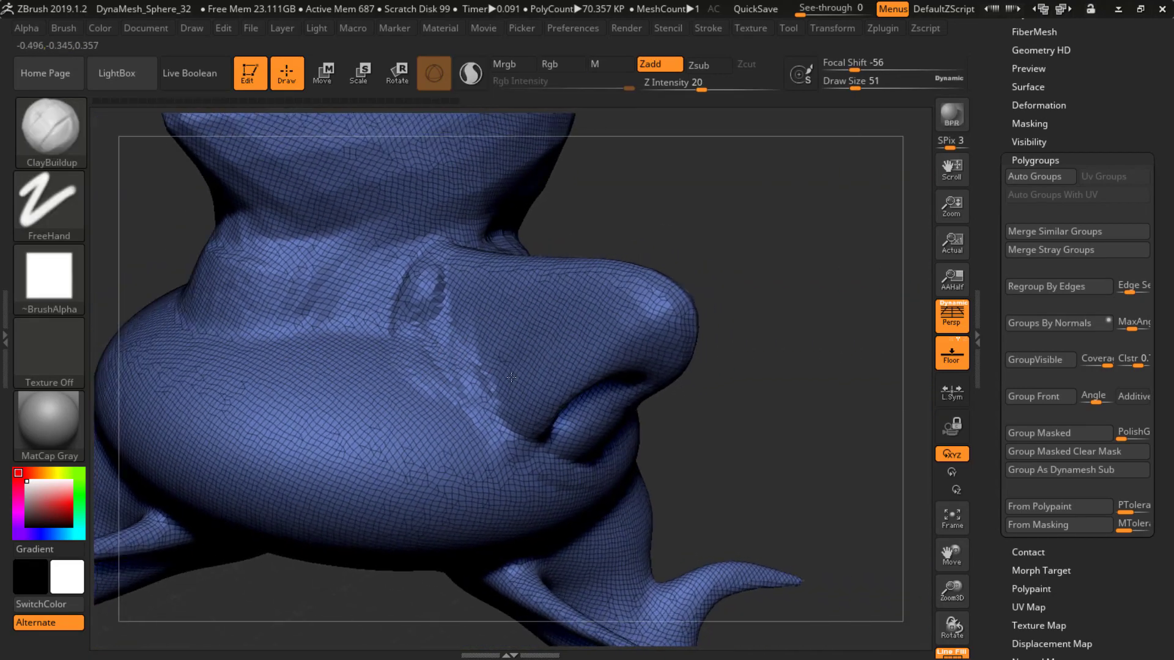
Smooth the seam on the opposite side of the nose so it blends into the body
mouse_move(776, 367)
right_down()
mouse_move(589, 353)
mouse_move(580, 342)
mouse_move(273, 395)
mouse_move(290, 477)
right_up()
key(shift)
alt+right_drag(472, 265, 579, 369)
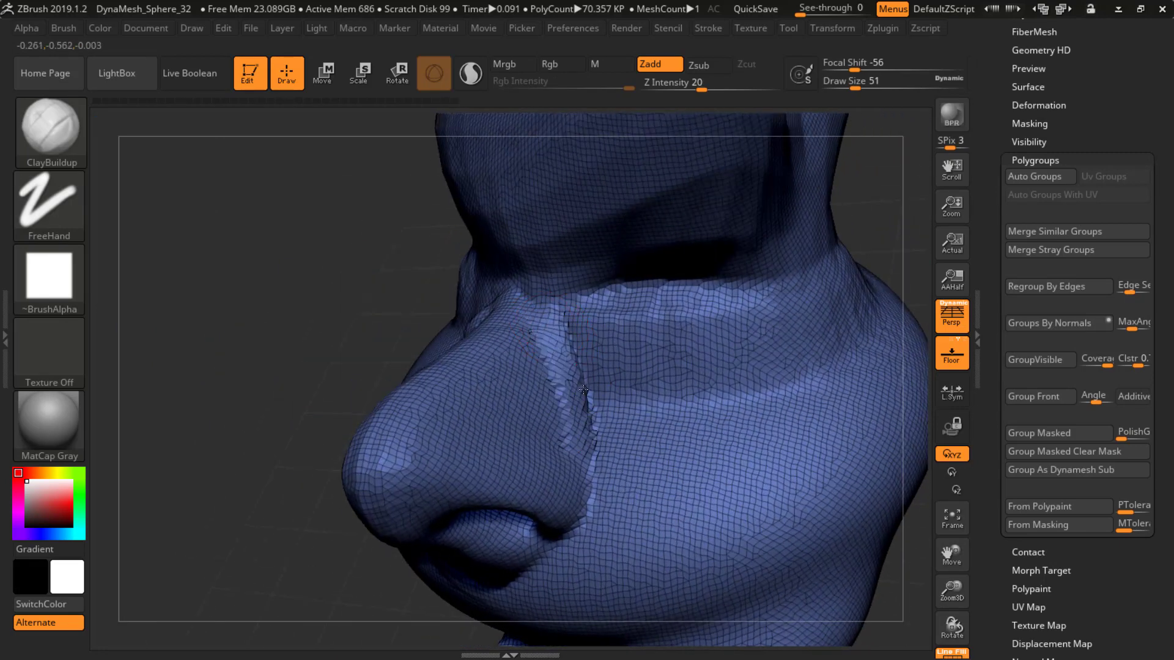
key(shift)
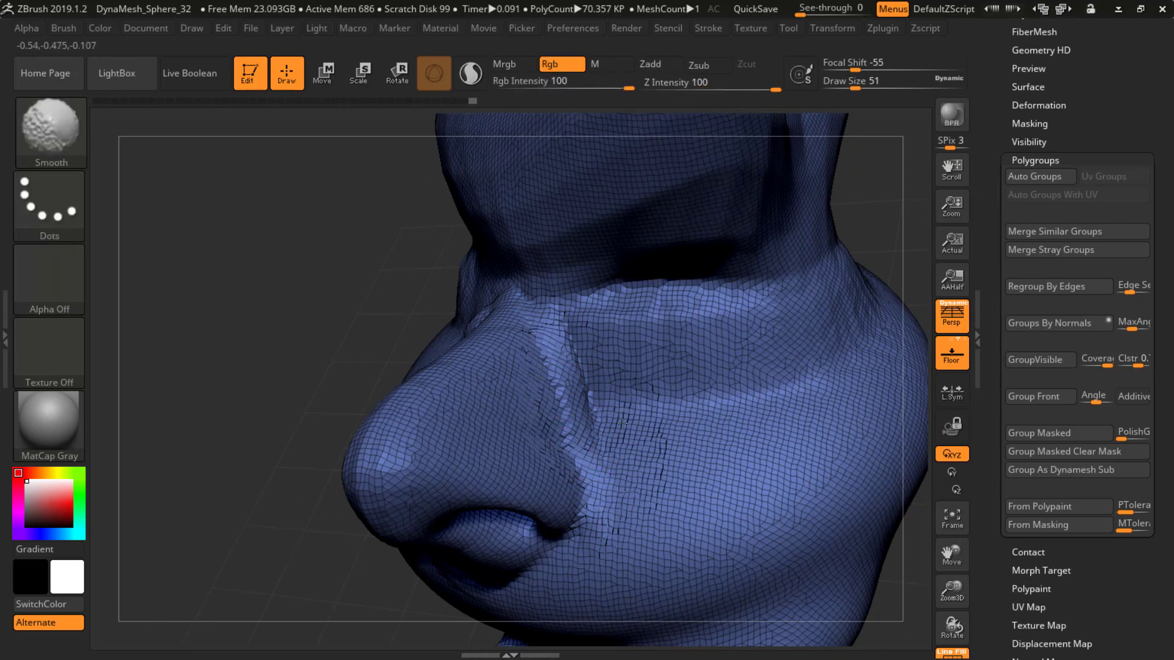
shift+drag(623, 423, 697, 403)
mouse_move(433, 447)
right_down()
mouse_move(469, 427)
mouse_move(575, 422)
mouse_move(587, 369)
mouse_move(599, 384)
mouse_move(579, 381)
mouse_move(542, 320)
mouse_move(567, 374)
mouse_move(586, 366)
mouse_move(577, 310)
mouse_move(527, 356)
mouse_move(547, 452)
mouse_move(569, 422)
mouse_move(592, 459)
mouse_move(566, 309)
mouse_move(629, 373)
mouse_move(655, 333)
mouse_move(505, 348)
mouse_move(238, 203)
right_up()
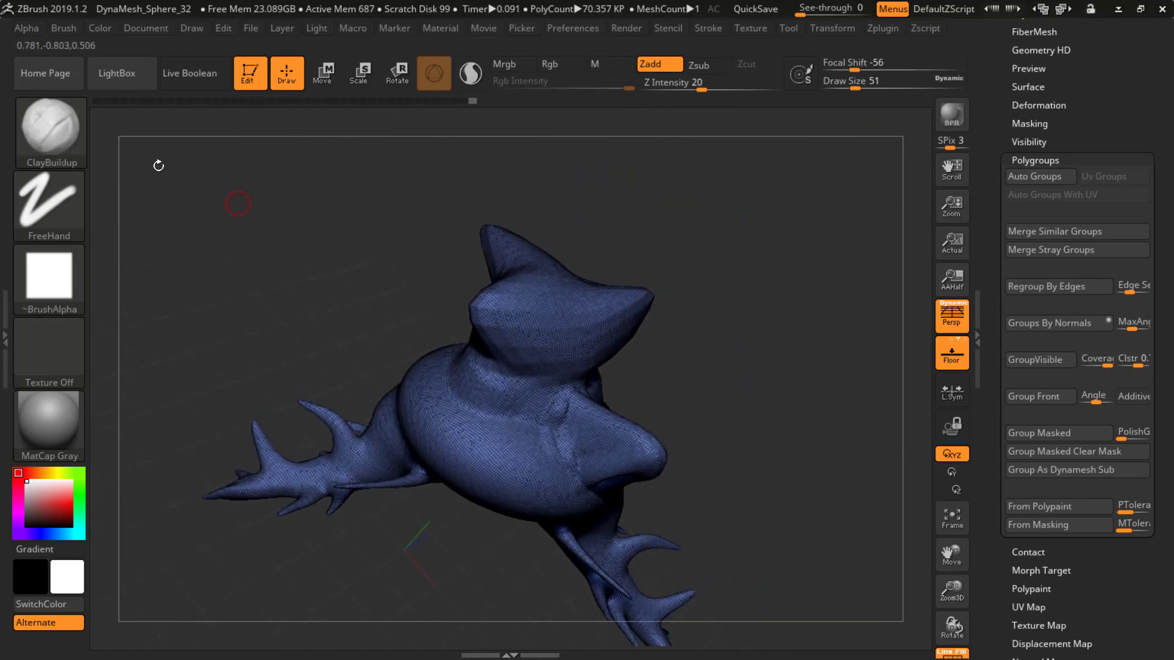
Choose the Male Full Arm from the IMM BParts brush, insert it on the body and activate the Move gizmo
click(57, 138)
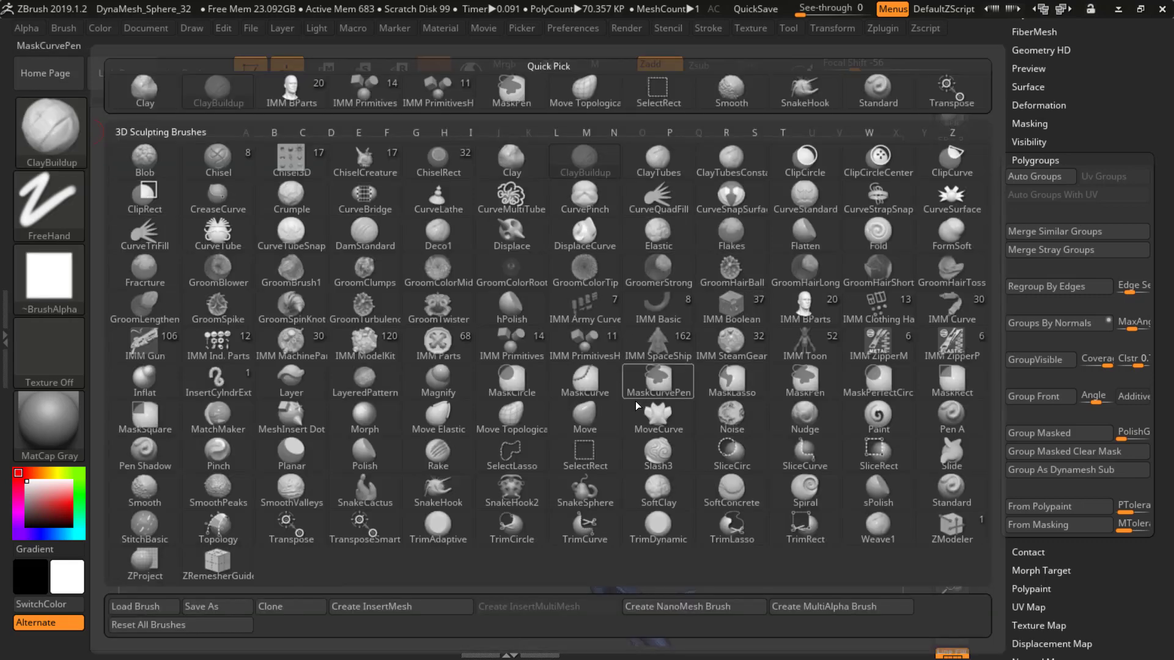
key(i)
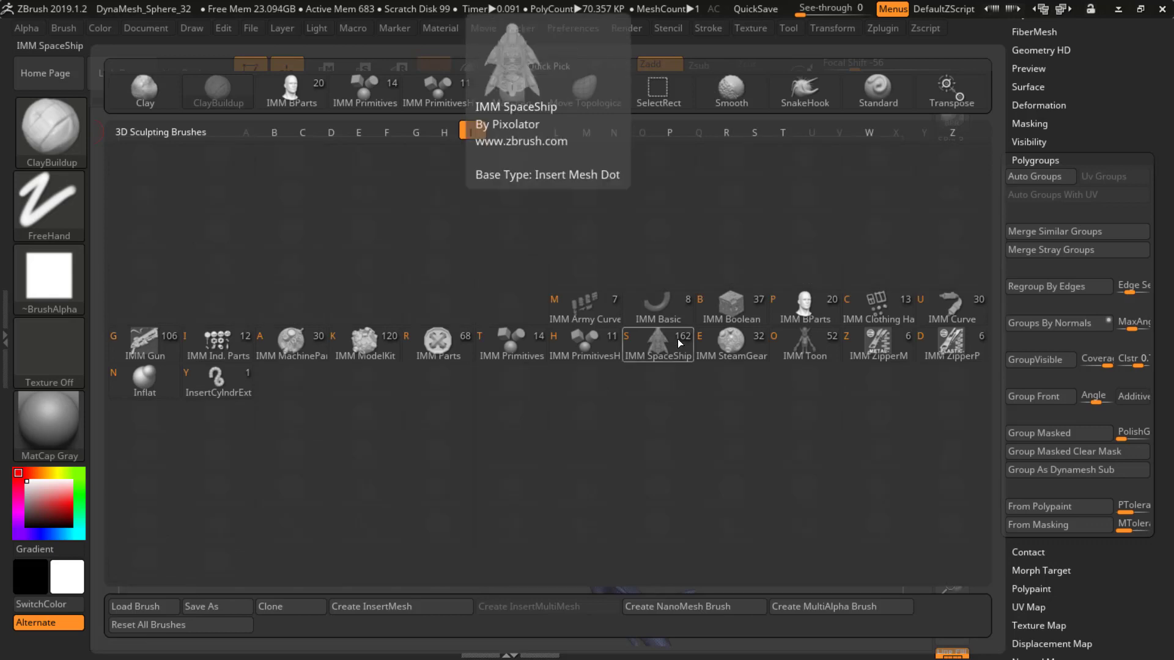
click(786, 307)
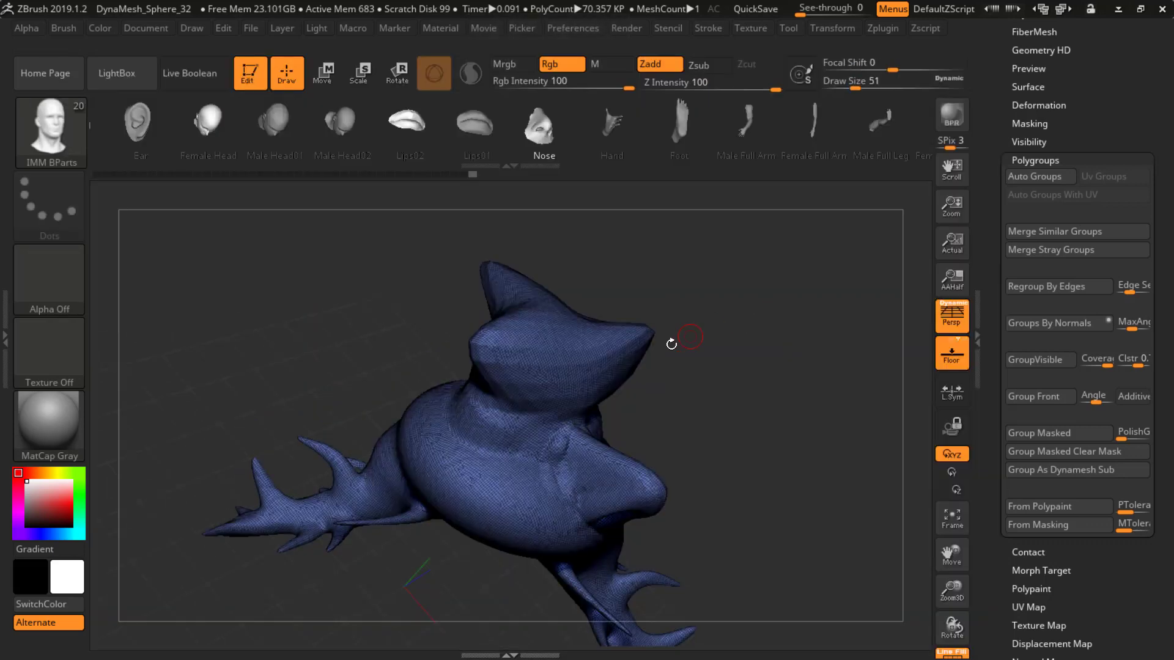
click(751, 133)
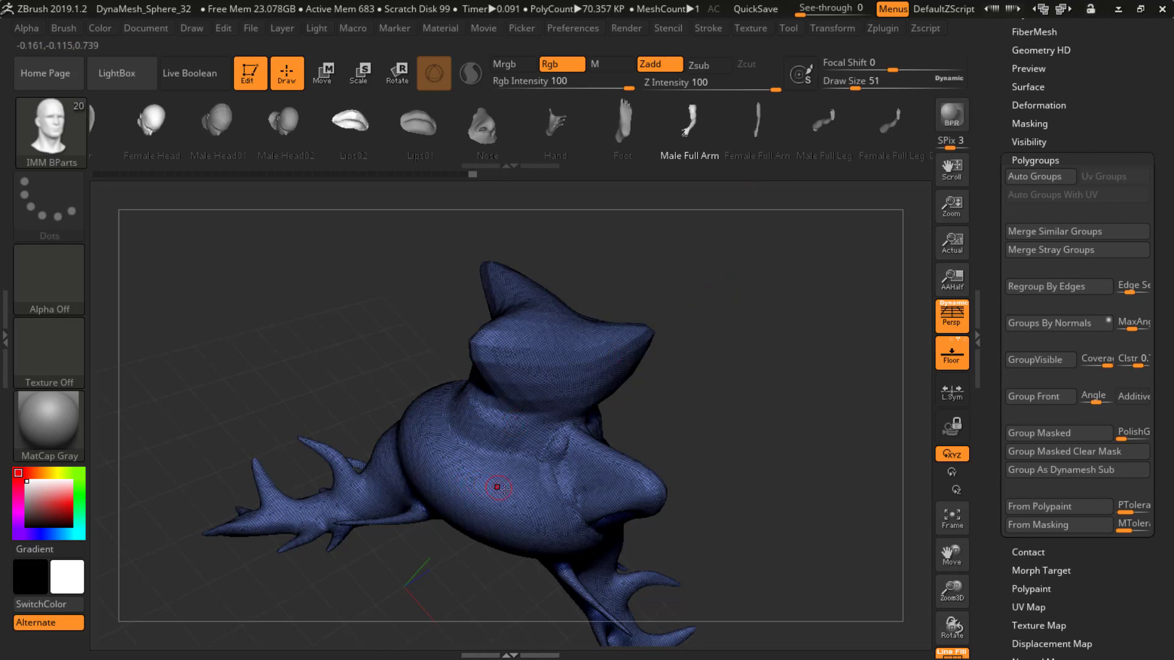
drag(401, 497, 450, 476)
key(w)
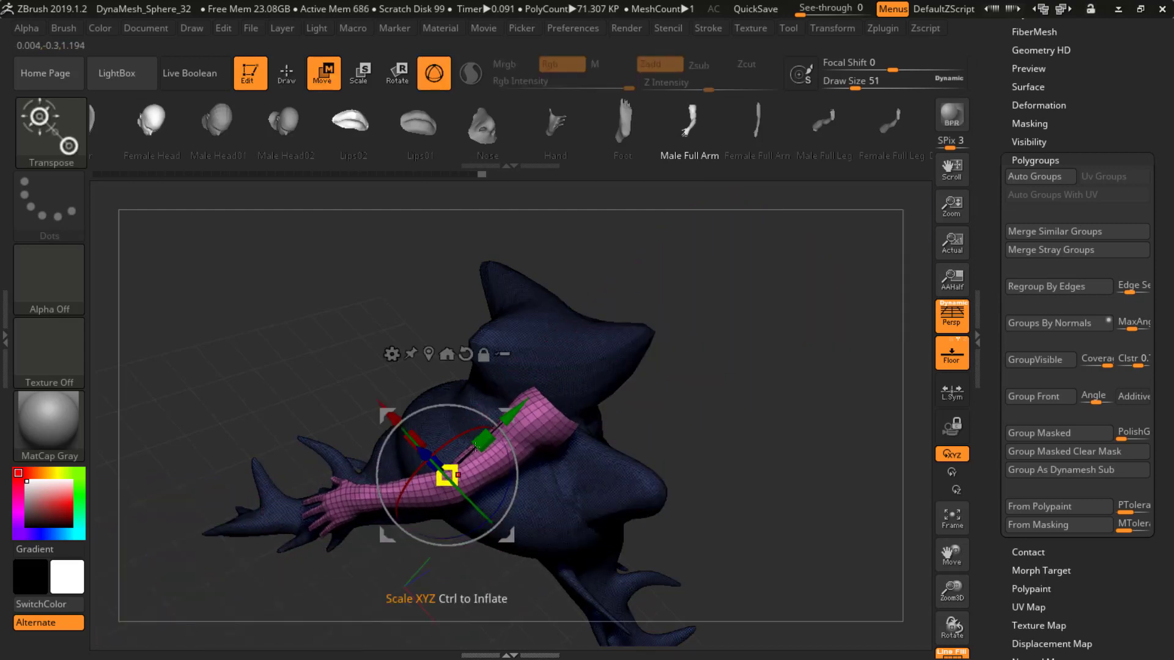
Move the inserted arm clear of the body to its side and rotate it by about 98 degrees
drag(513, 413, 684, 252)
drag(757, 367, 705, 308)
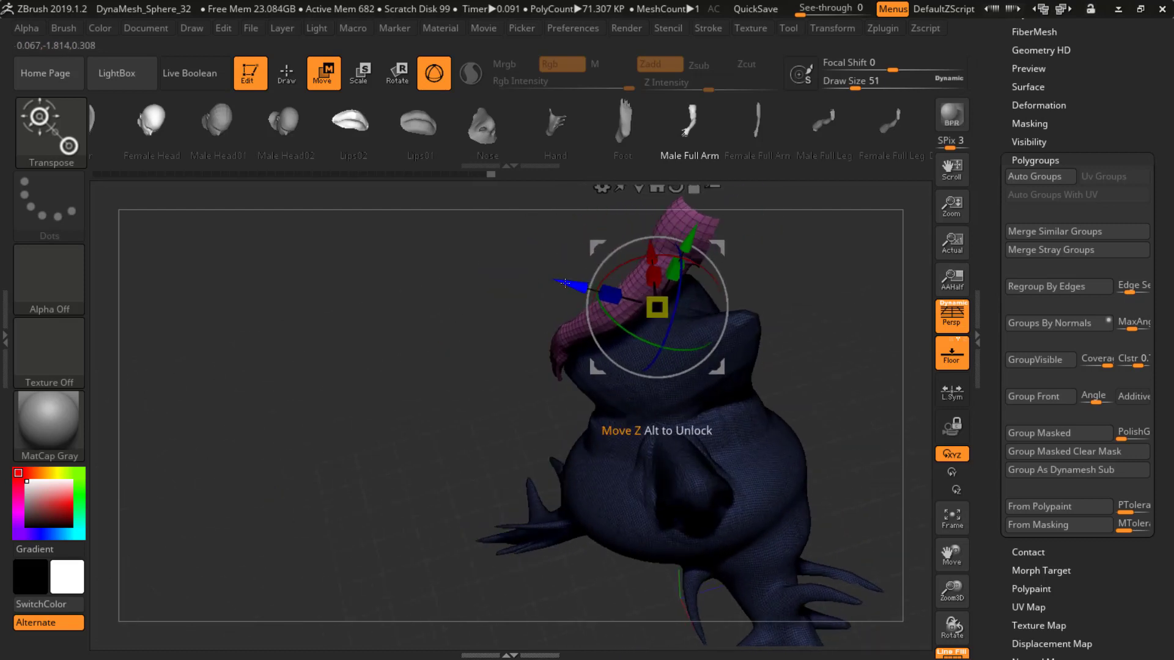
drag(568, 286, 855, 410)
right_drag(708, 398, 602, 396)
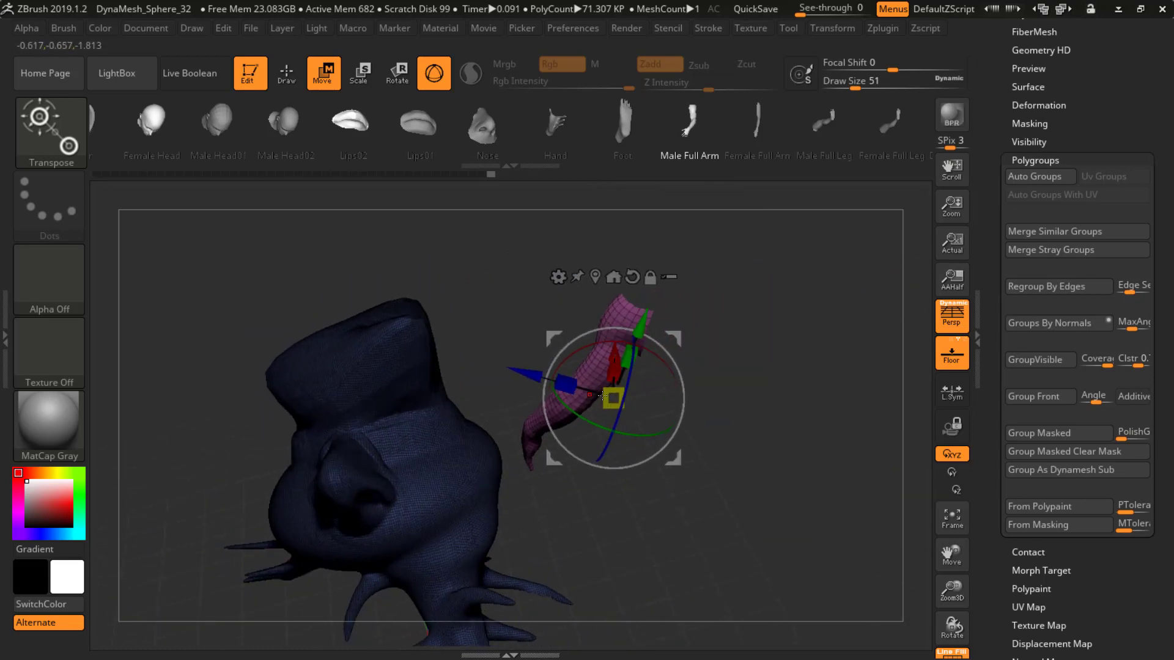
drag(615, 422, 569, 340)
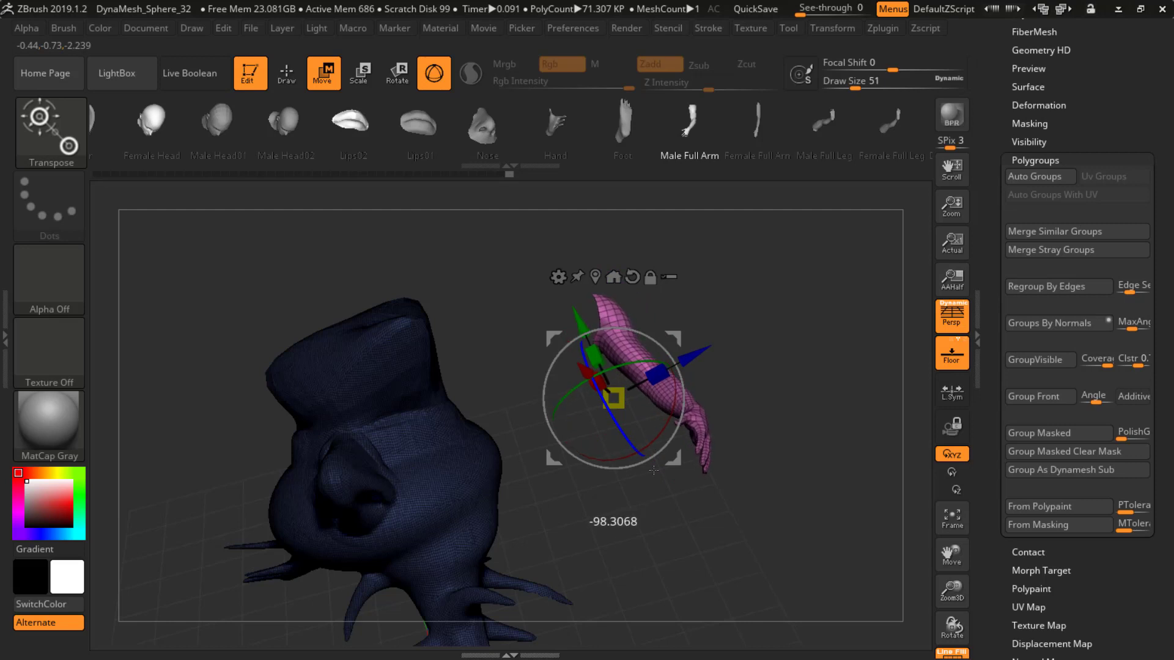
Place the arm's shoulder end against the side of the body and fine-tune its rotation from several angles
drag(695, 357, 467, 515)
right_drag(467, 515, 632, 467)
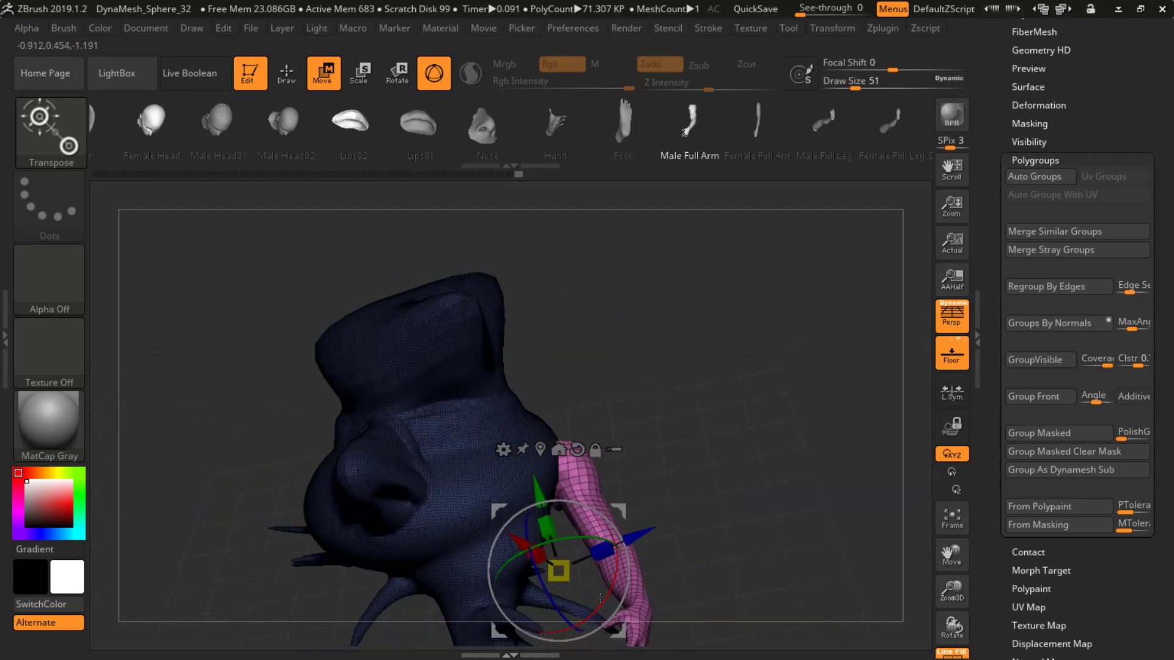
mouse_move(601, 598)
mouse_down()
mouse_move(626, 568)
mouse_move(613, 614)
mouse_up()
right_drag(709, 483, 528, 473)
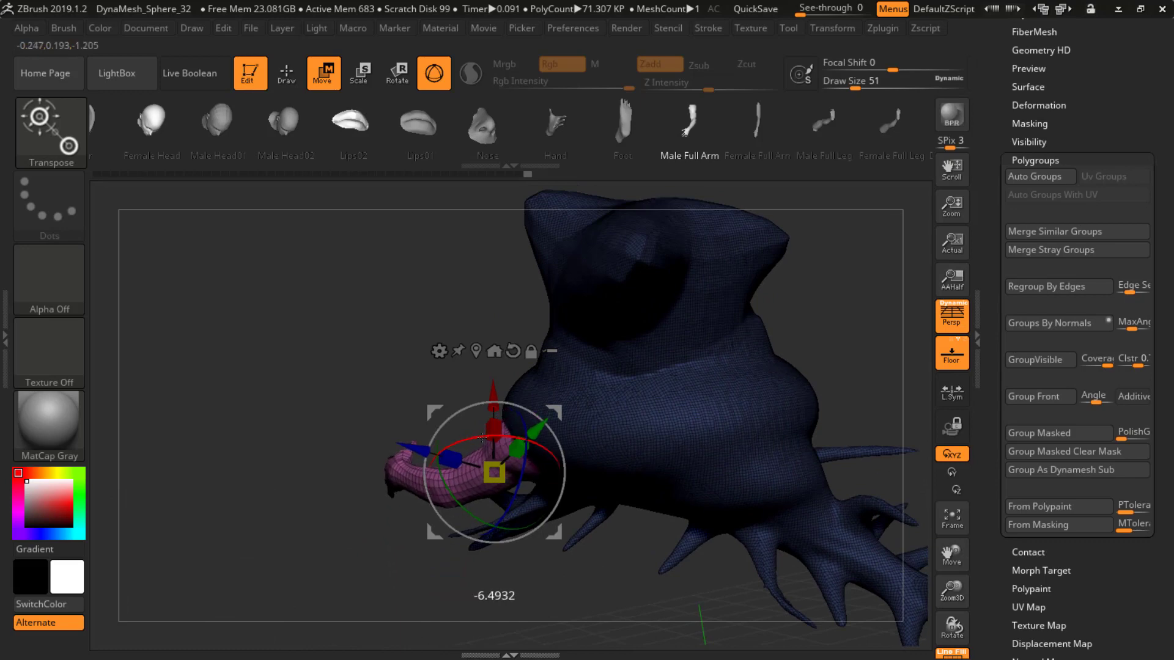
drag(357, 435, 678, 392)
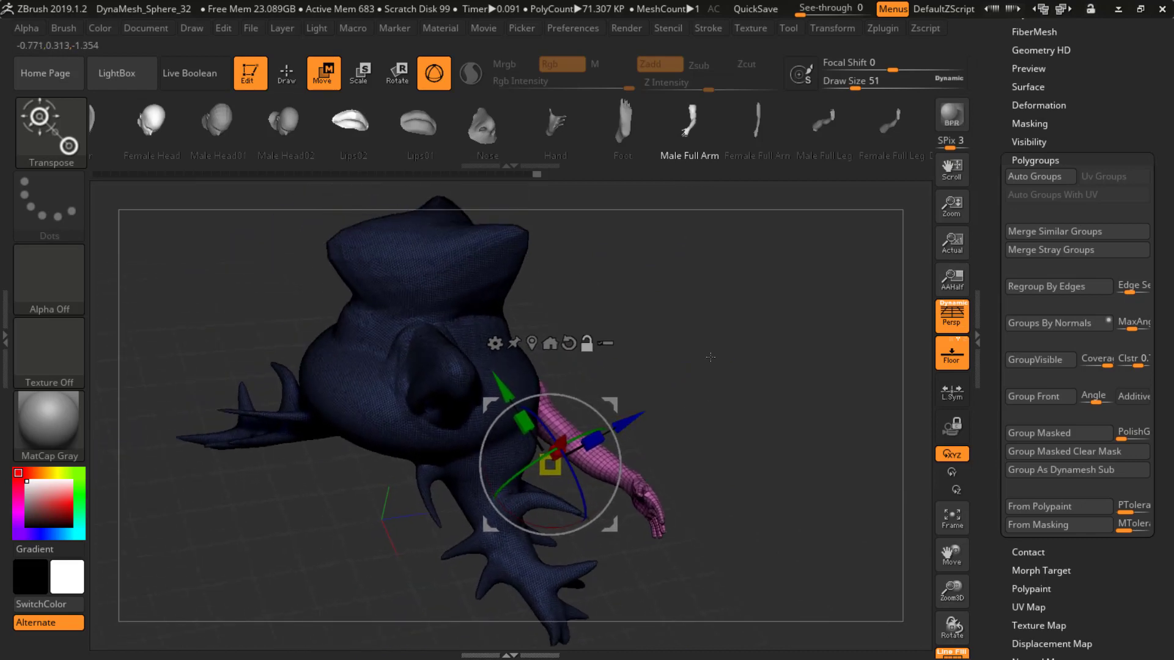
Clear the mask, fuse the arm into the body by updating the DynaMesh, and inspect the rebuilt surface
ctrl+drag(737, 289, 789, 554)
drag(810, 394, 653, 467)
right_drag(653, 467, 722, 428)
ctrl+right_drag(727, 327, 737, 387)
drag(722, 379, 616, 333)
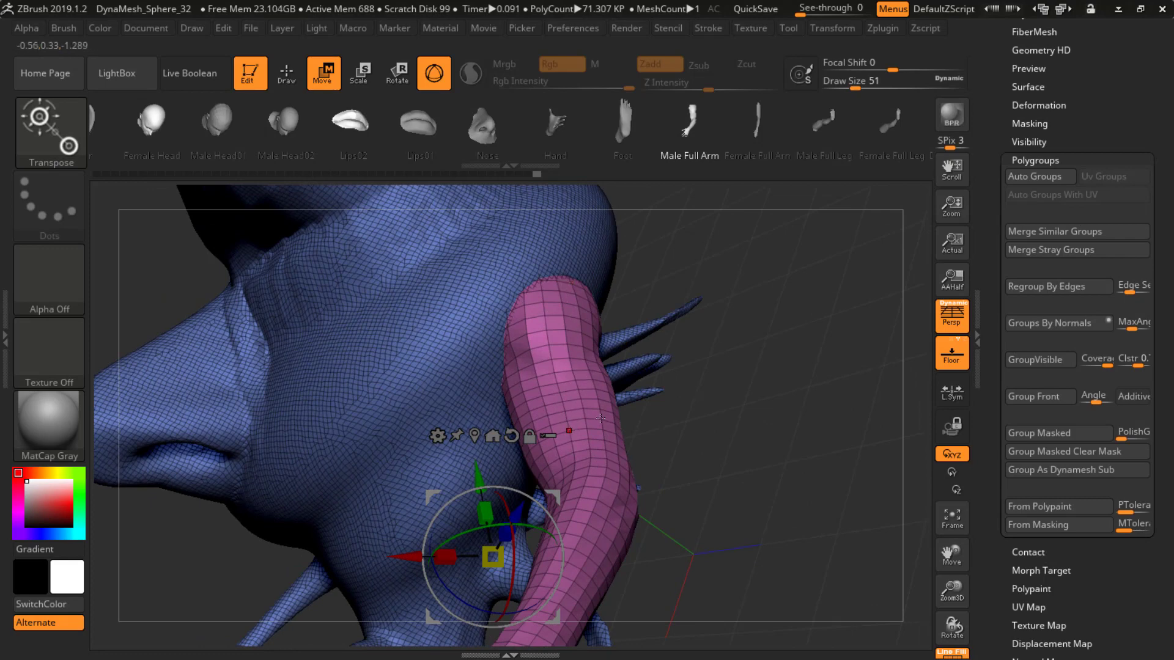
ctrl+drag(812, 280, 788, 495)
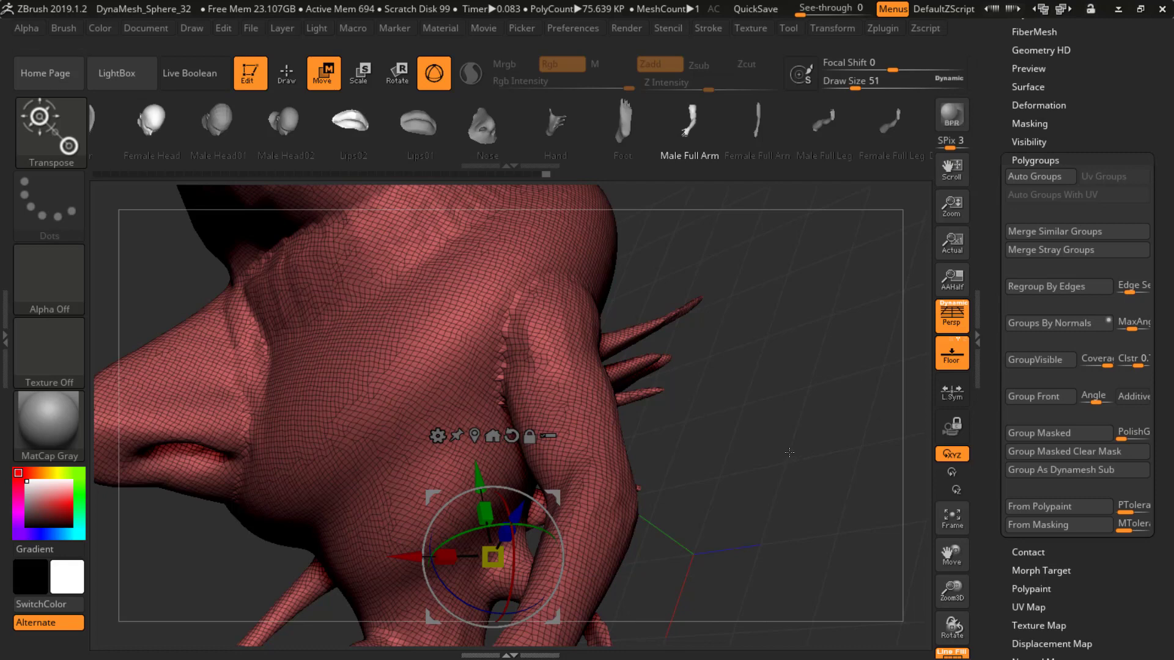
key(ctrl)
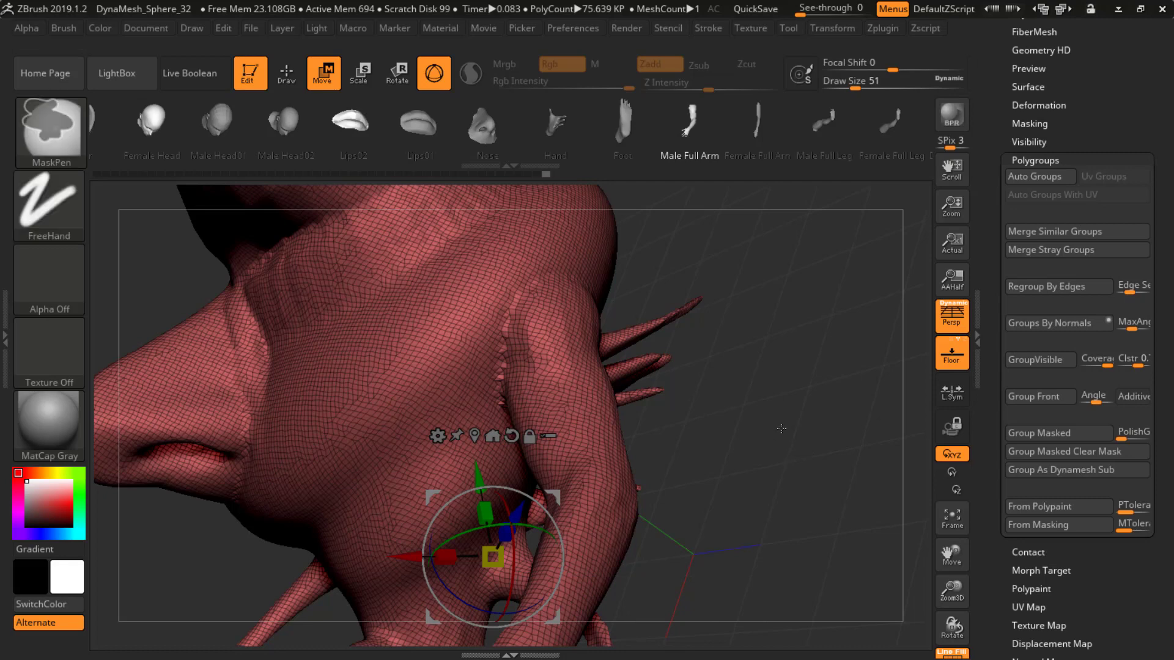
mouse_move(789, 423)
ctrl+right_down()
mouse_move(520, 450)
mouse_move(540, 455)
mouse_move(654, 395)
mouse_move(689, 358)
mouse_move(587, 367)
mouse_move(512, 426)
mouse_move(597, 440)
mouse_move(661, 398)
mouse_move(529, 410)
mouse_move(578, 466)
mouse_move(681, 373)
mouse_move(645, 402)
ctrl+right_up()
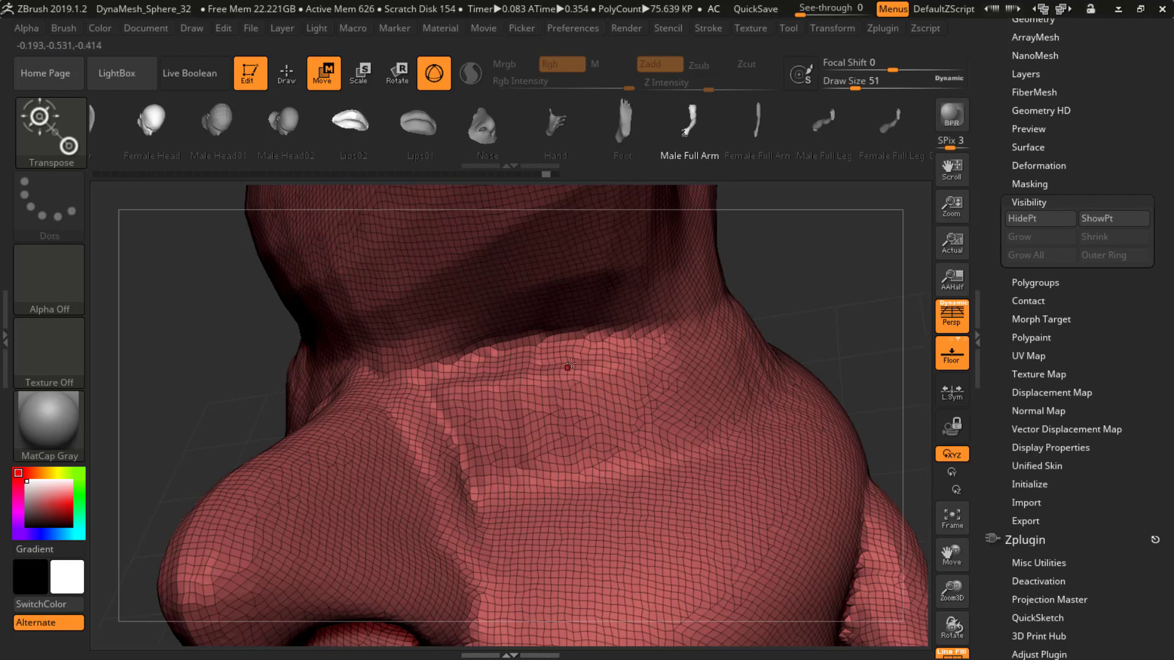
Pre-process the current creature mesh with Decimation Master and decimate it at the 17.81609% setting
mouse_move(573, 379)
right_down()
mouse_move(501, 416)
mouse_move(541, 431)
mouse_move(565, 393)
mouse_move(532, 391)
mouse_move(585, 371)
mouse_move(575, 371)
right_up()
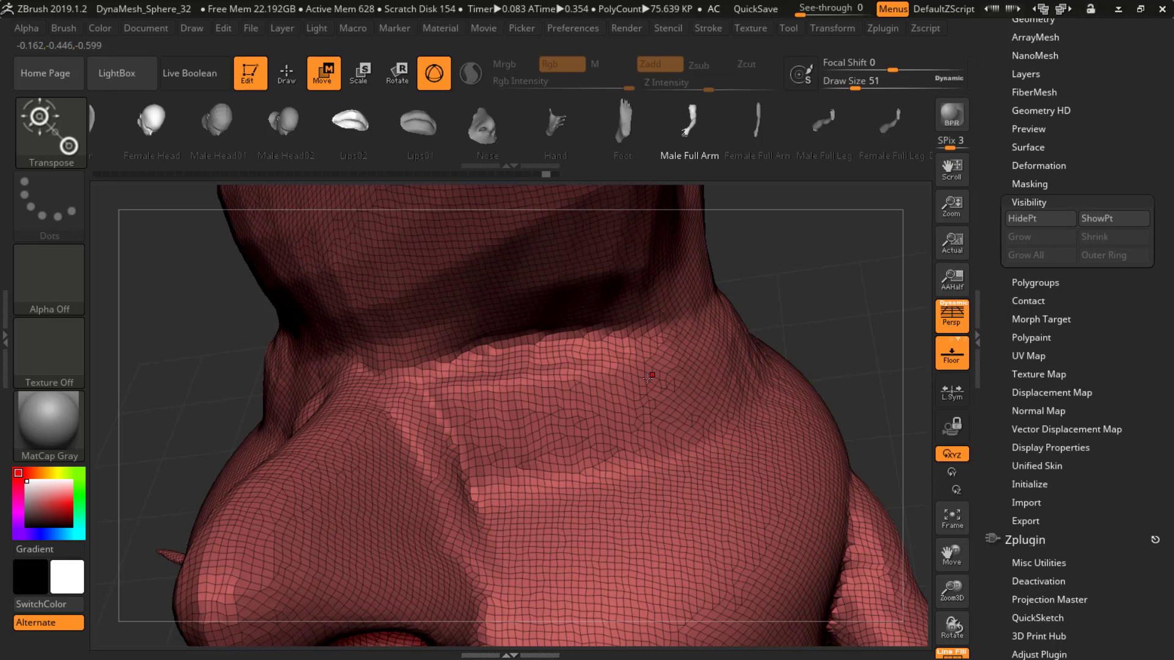
click(882, 27)
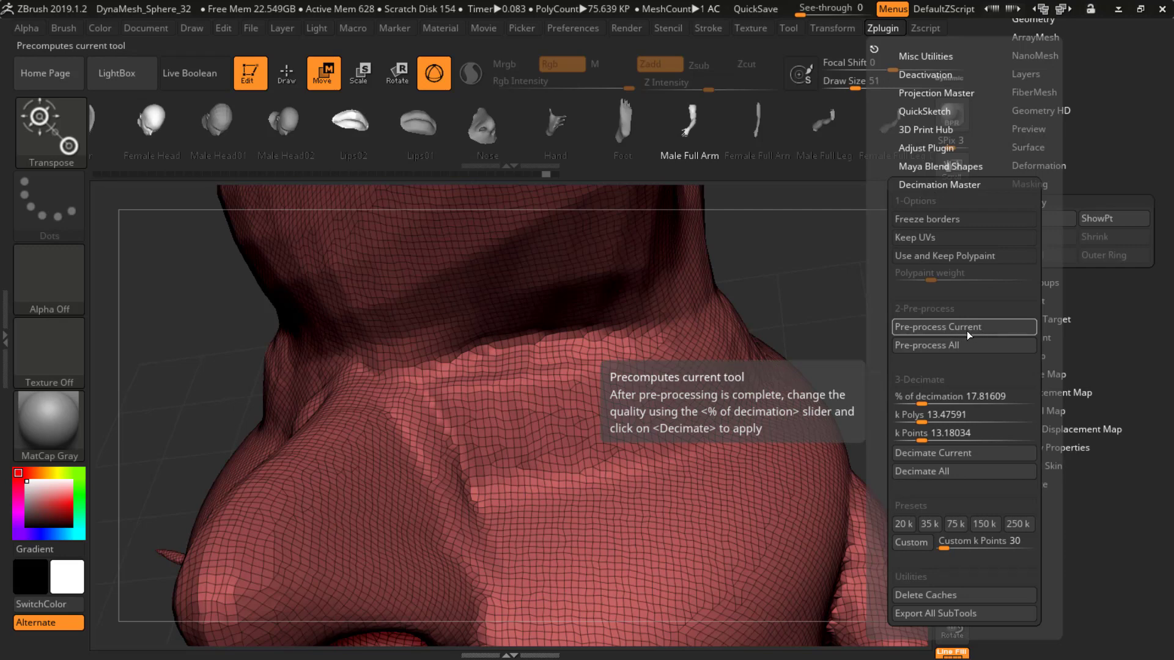
click(932, 327)
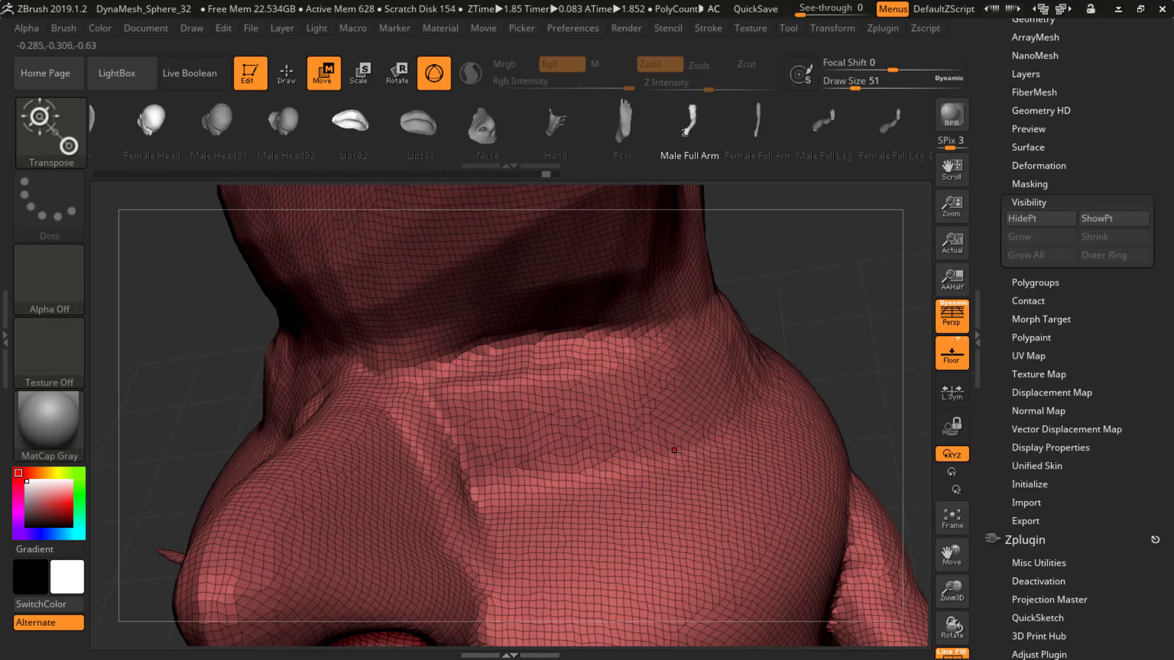
click(880, 28)
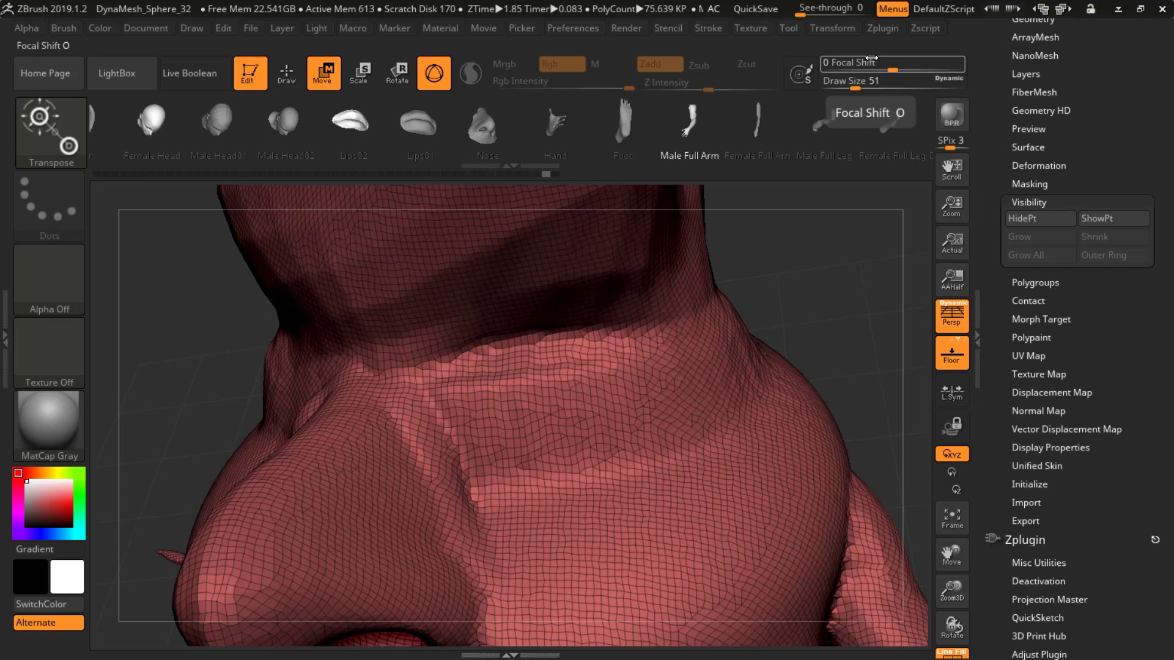
click(882, 28)
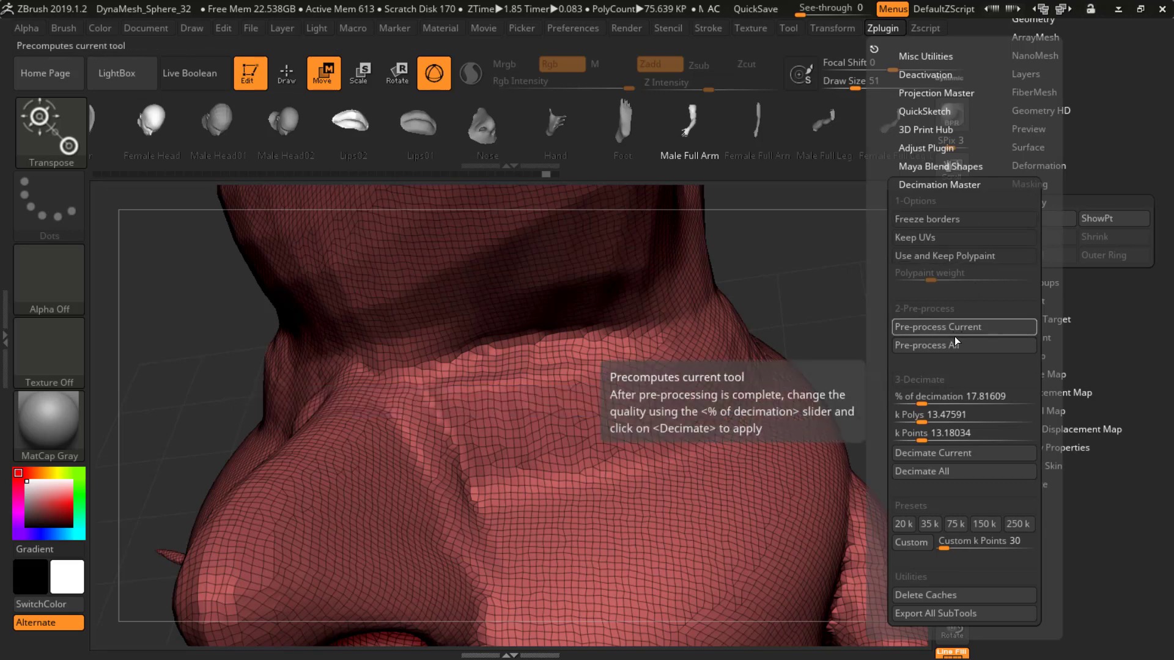
click(955, 453)
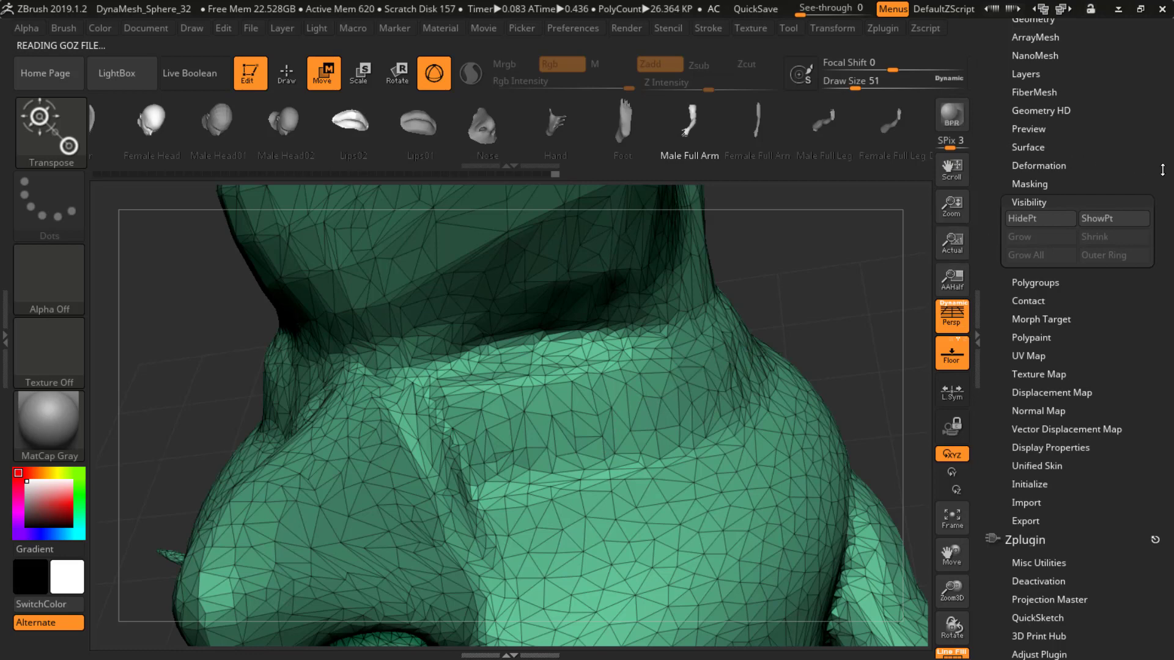
drag(1164, 166, 1161, 303)
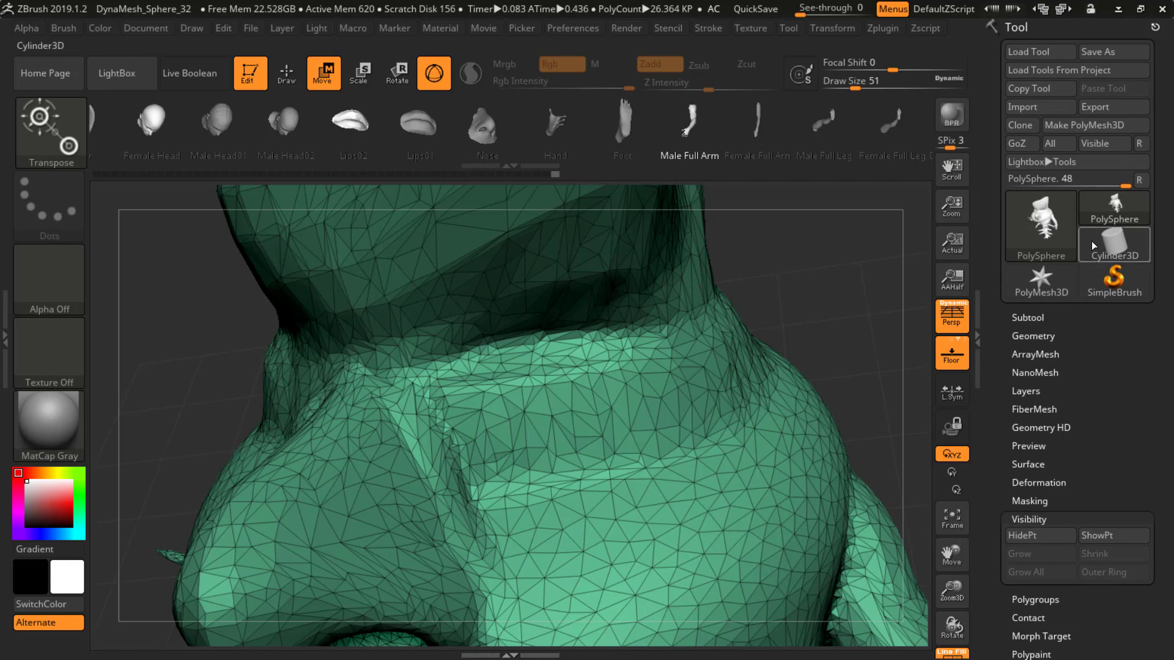
mouse_move(1039, 222)
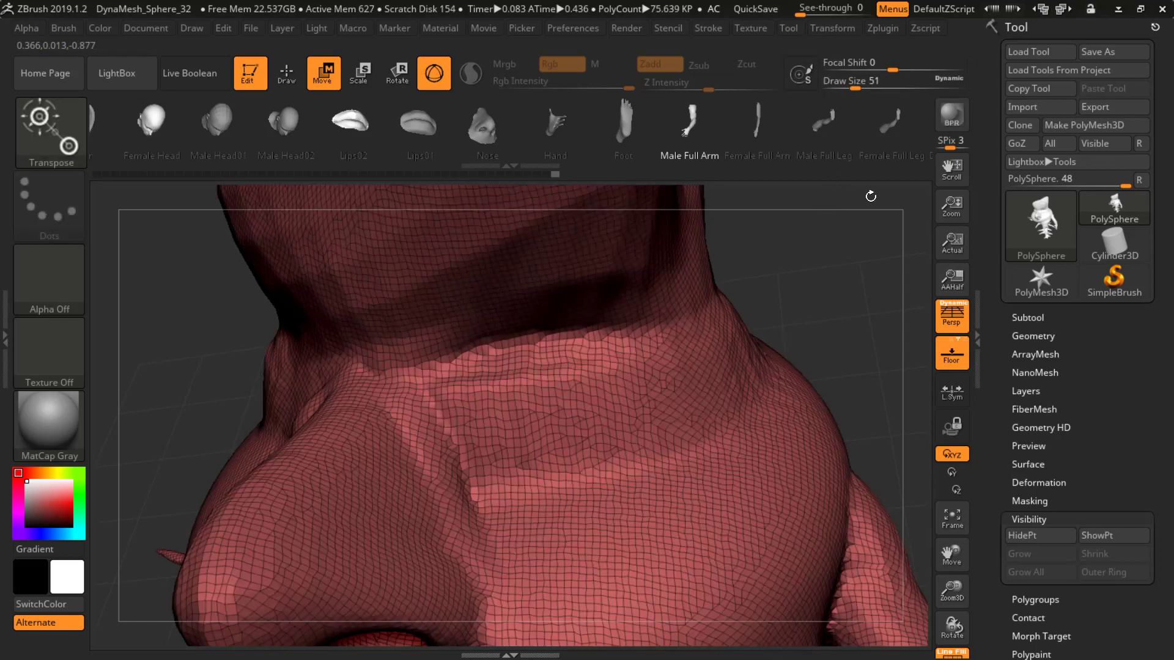
Pre-process the creature mesh again, set the decimation to 28.91172 k points (39.08046%), and decimate the current mesh
click(885, 29)
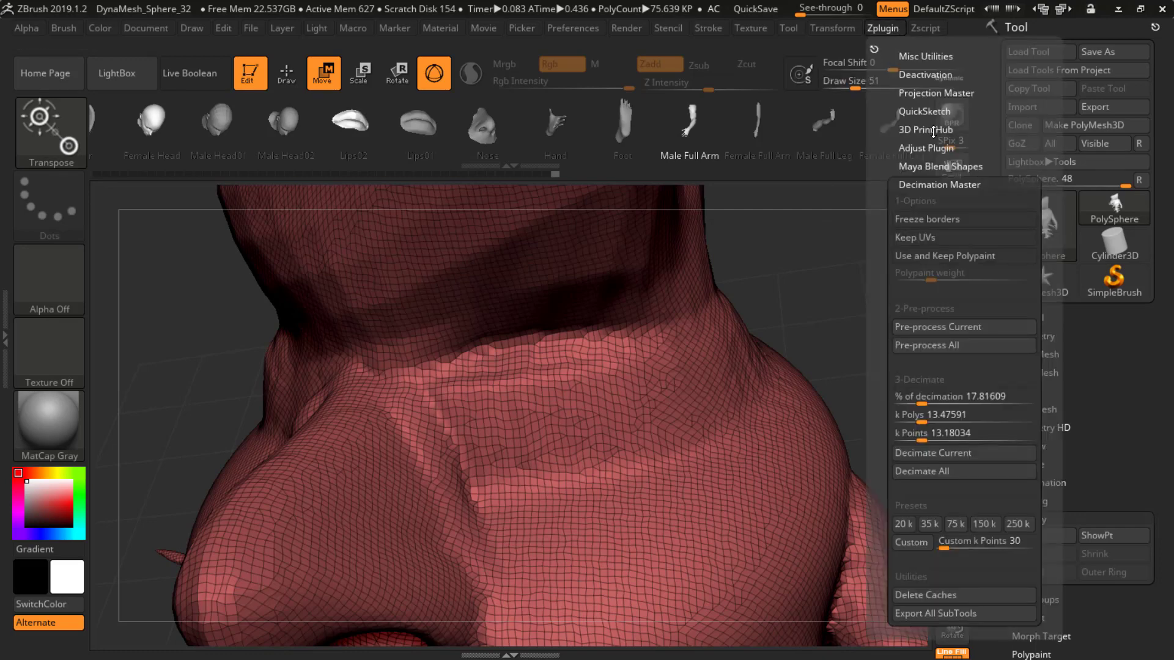
click(940, 326)
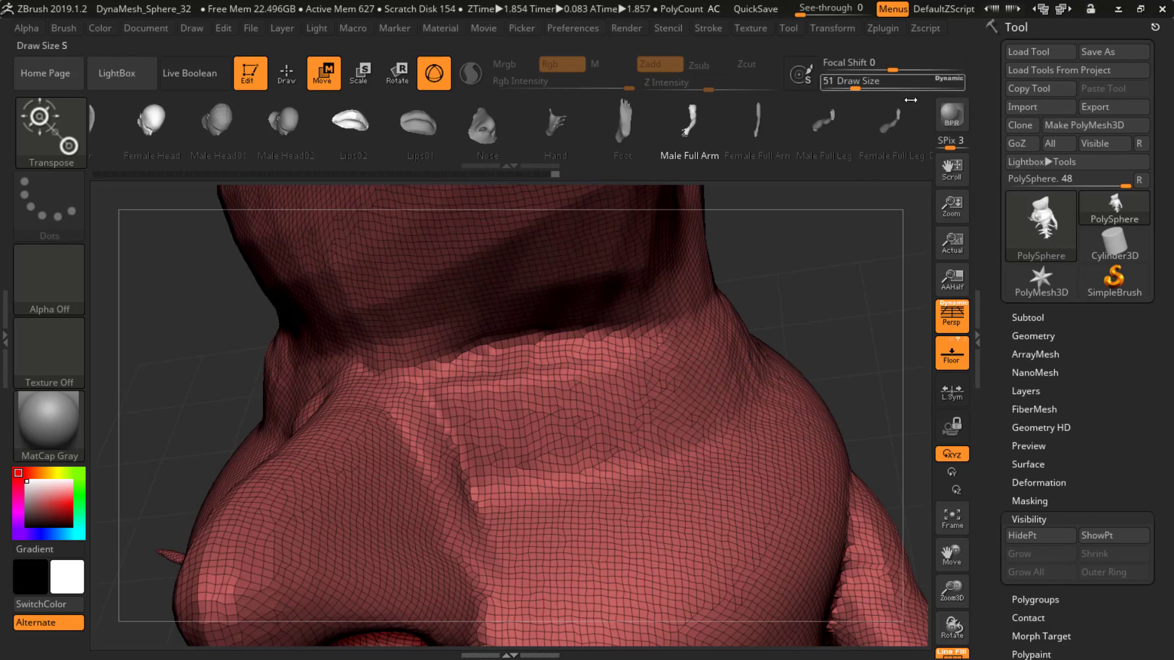
click(882, 29)
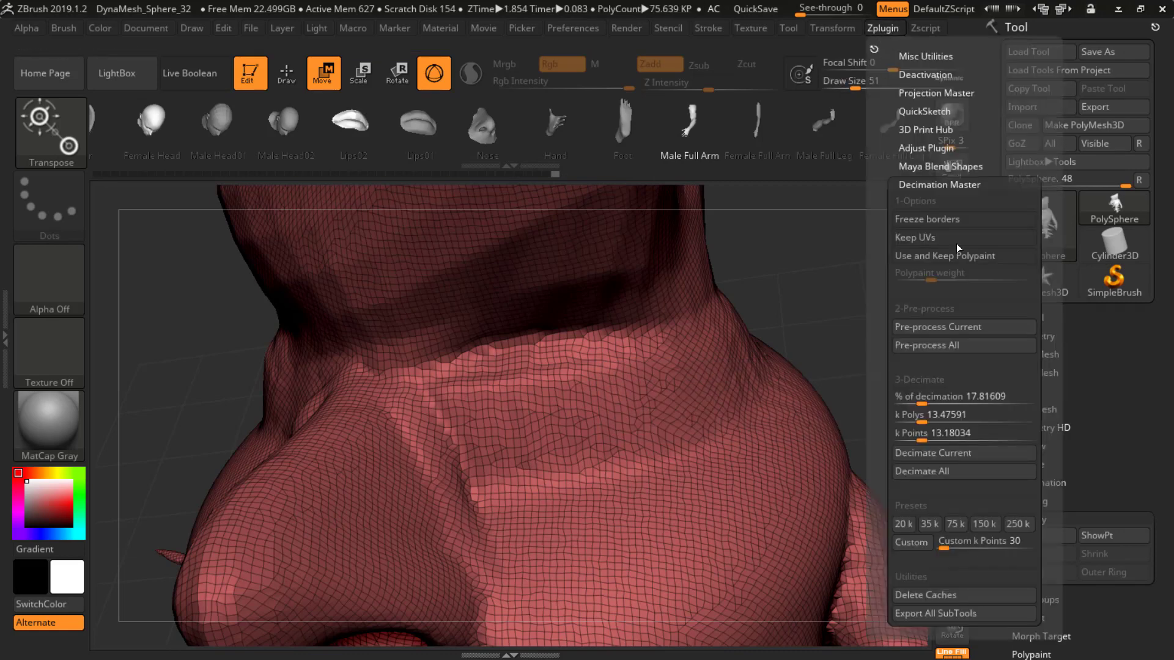
click(943, 405)
drag(944, 407, 943, 406)
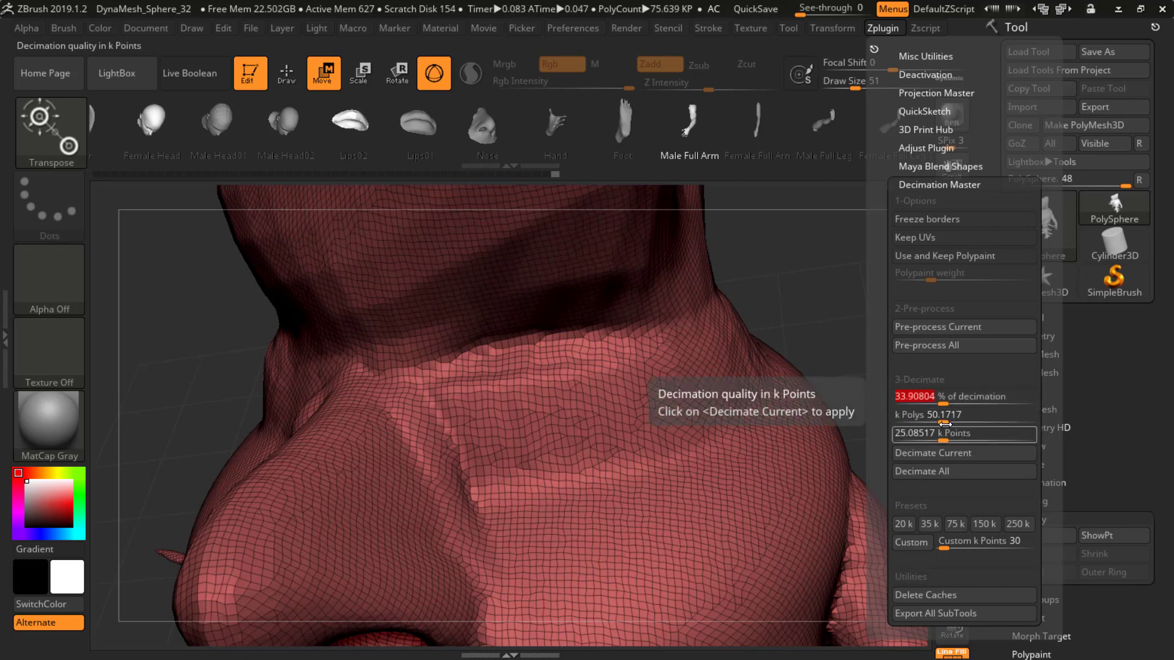
drag(944, 422, 946, 436)
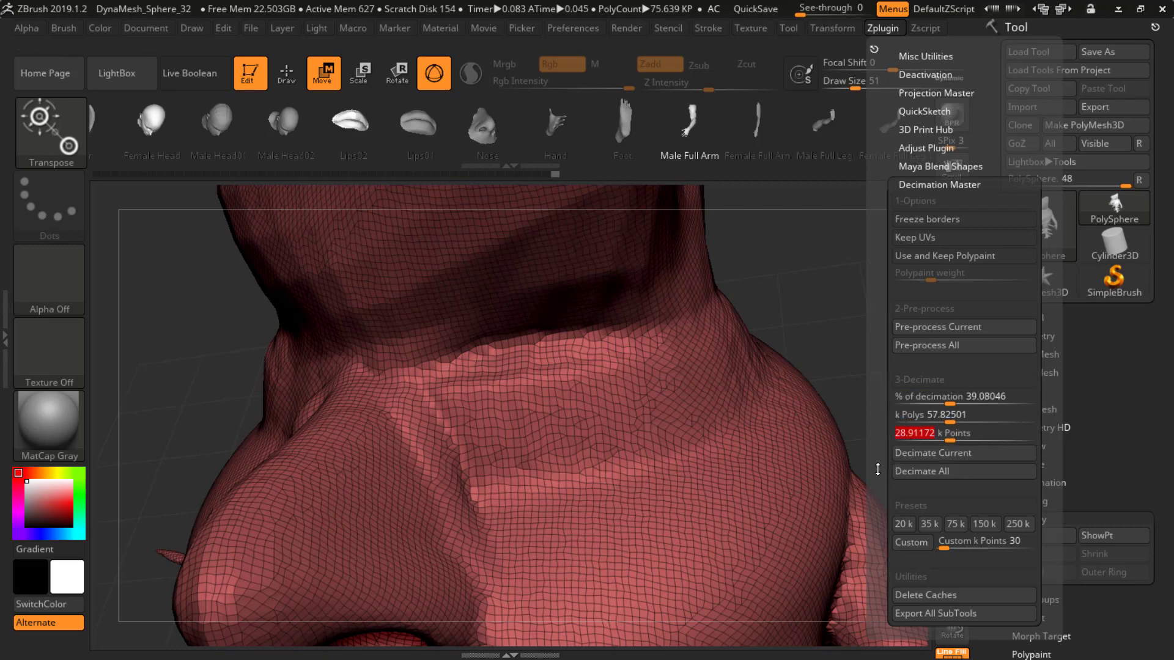
click(945, 453)
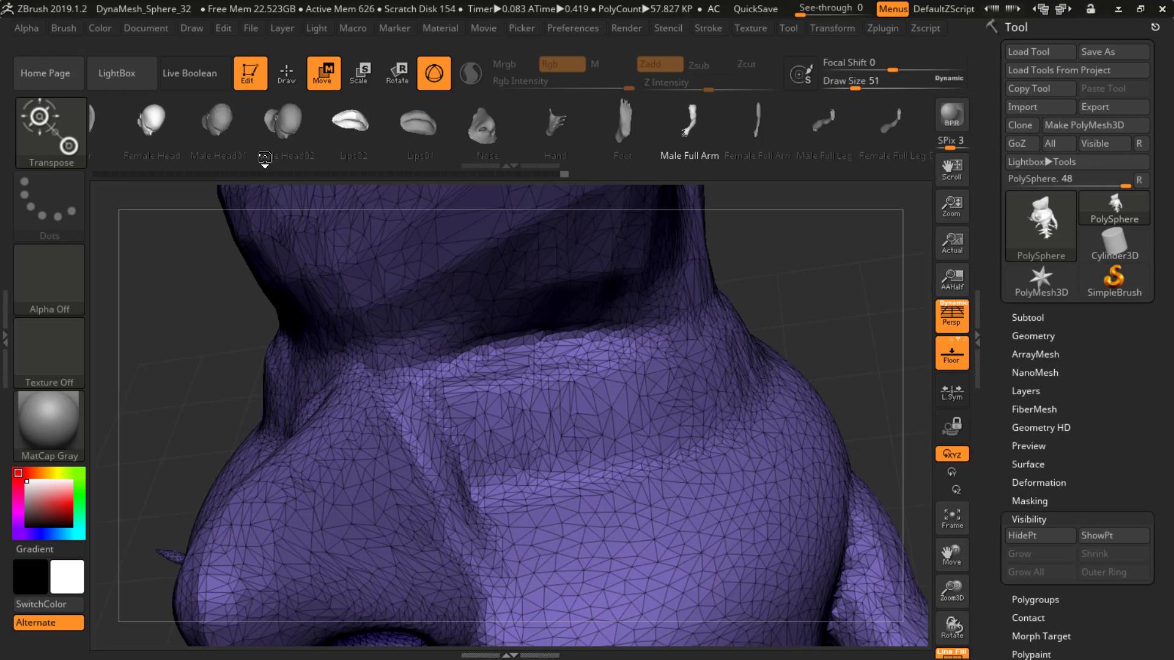
Load the DemoAnimeHead.ZPR project from LightBox and turn the head to view it at an angle
click(117, 74)
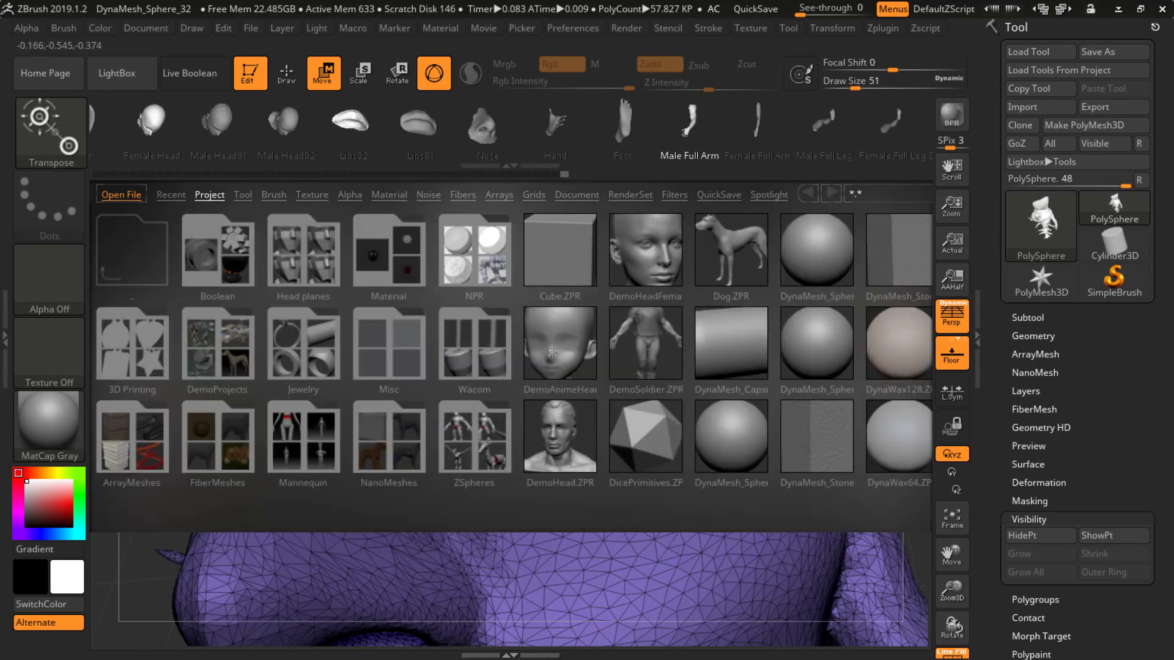
double_click(552, 354)
click(563, 396)
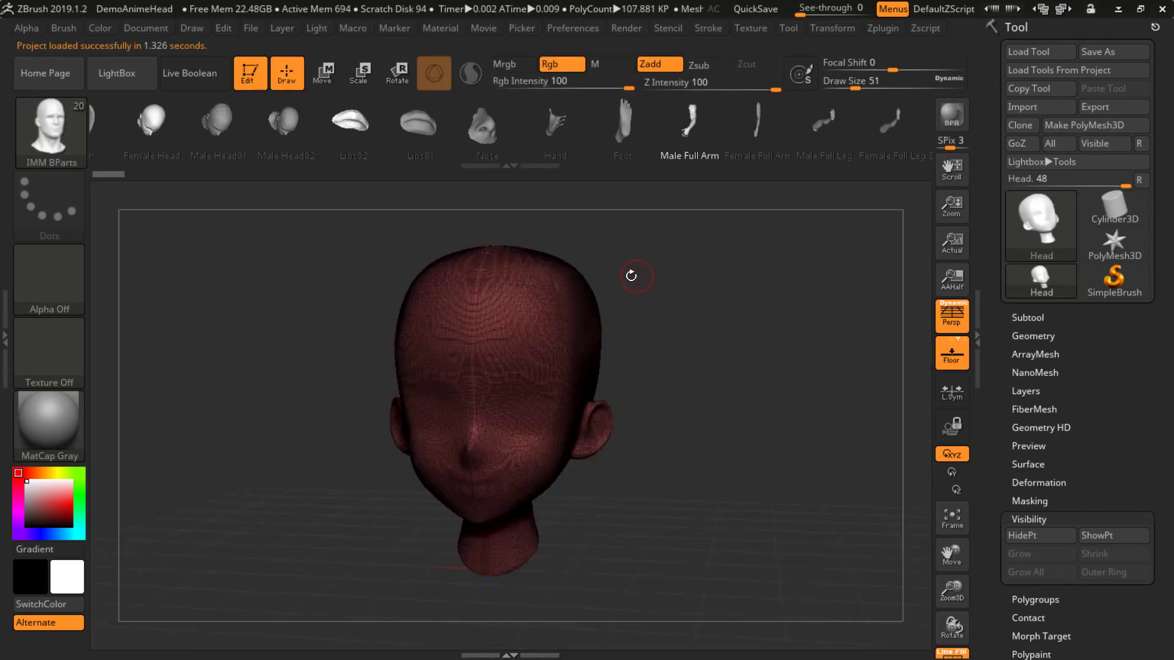
drag(629, 333, 379, 317)
Check the head's subtool and geometry settings, collapse Decimation Master, and expand the UV Master options
click(1044, 318)
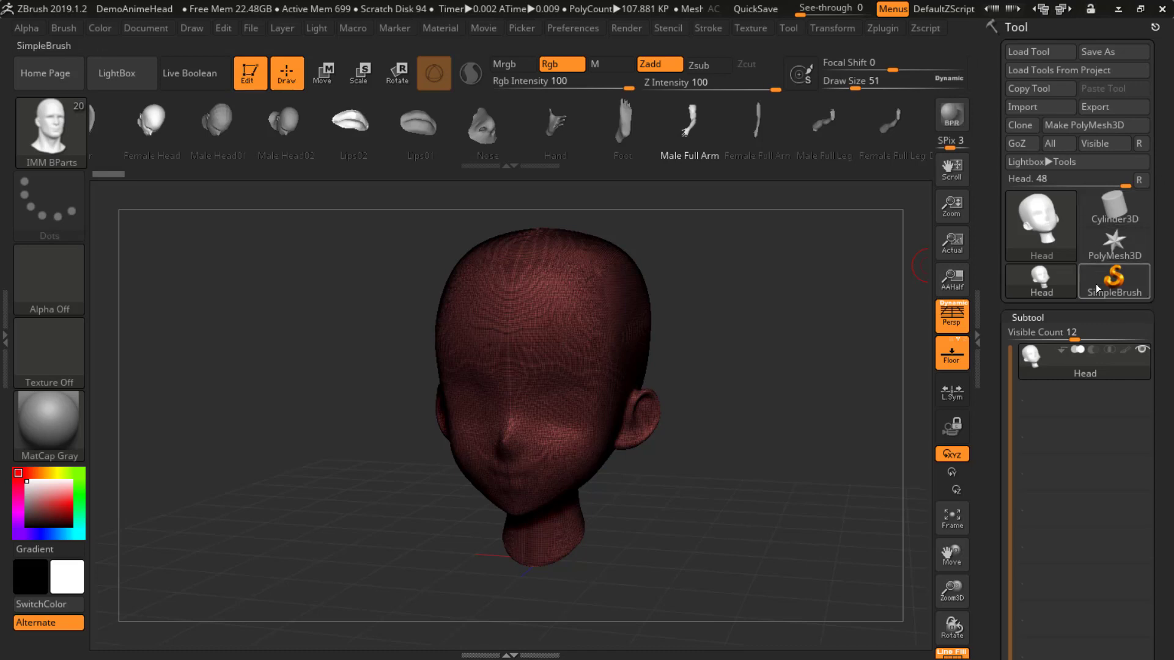
click(1096, 317)
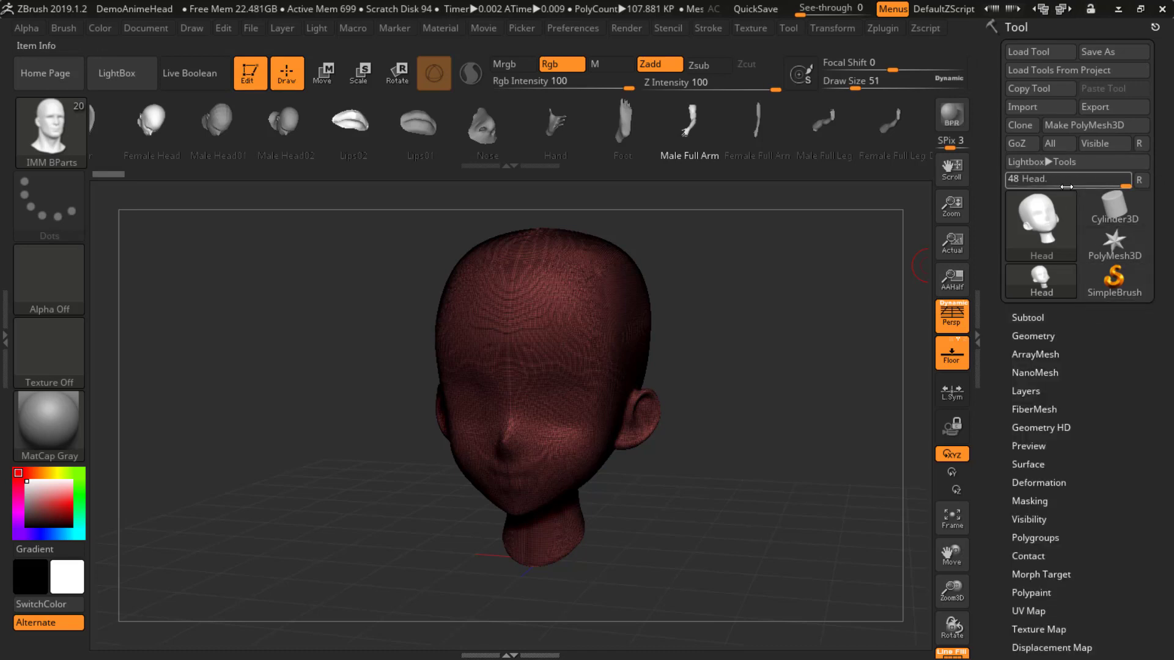
click(1038, 337)
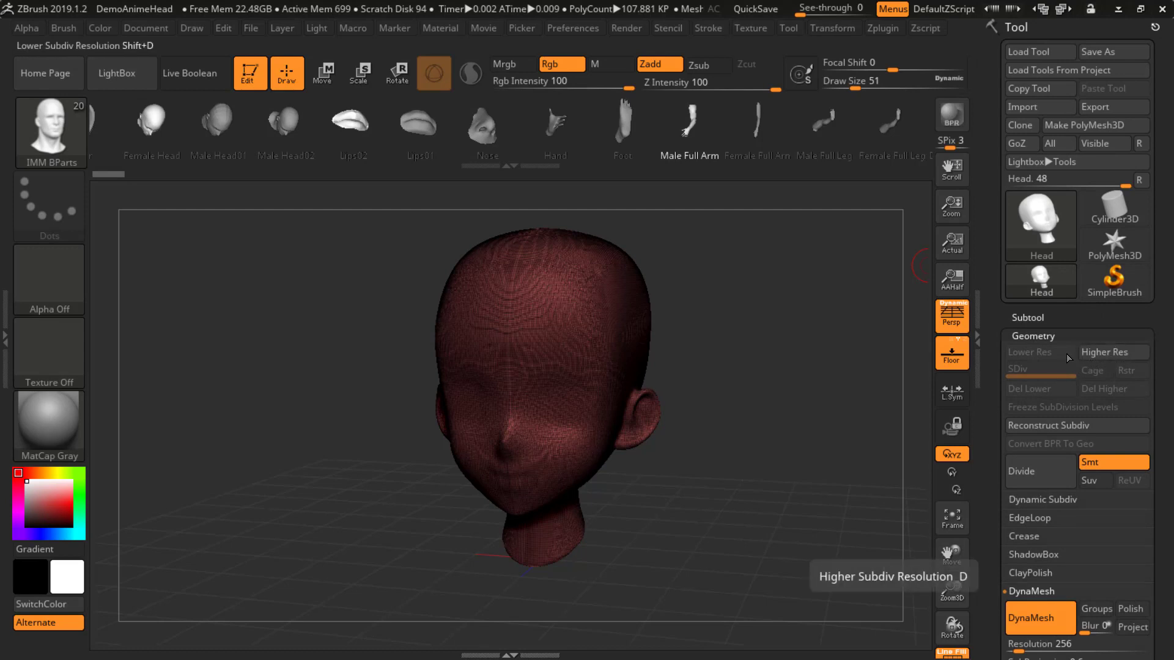
right_drag(584, 344, 627, 353)
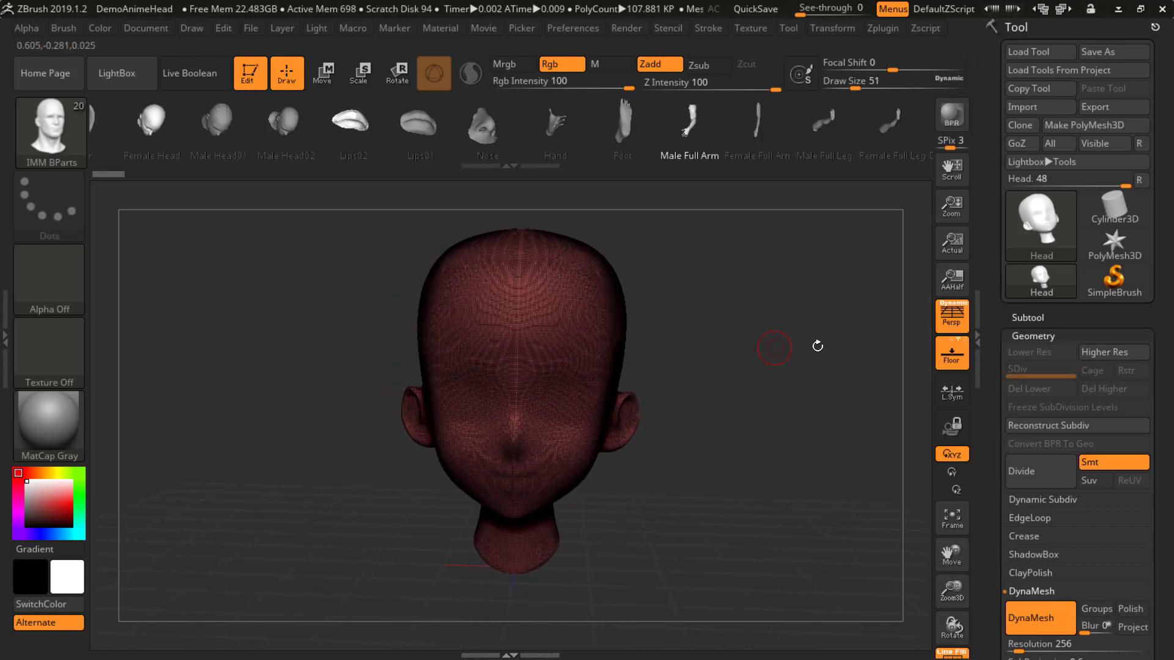
drag(1169, 444, 1066, 274)
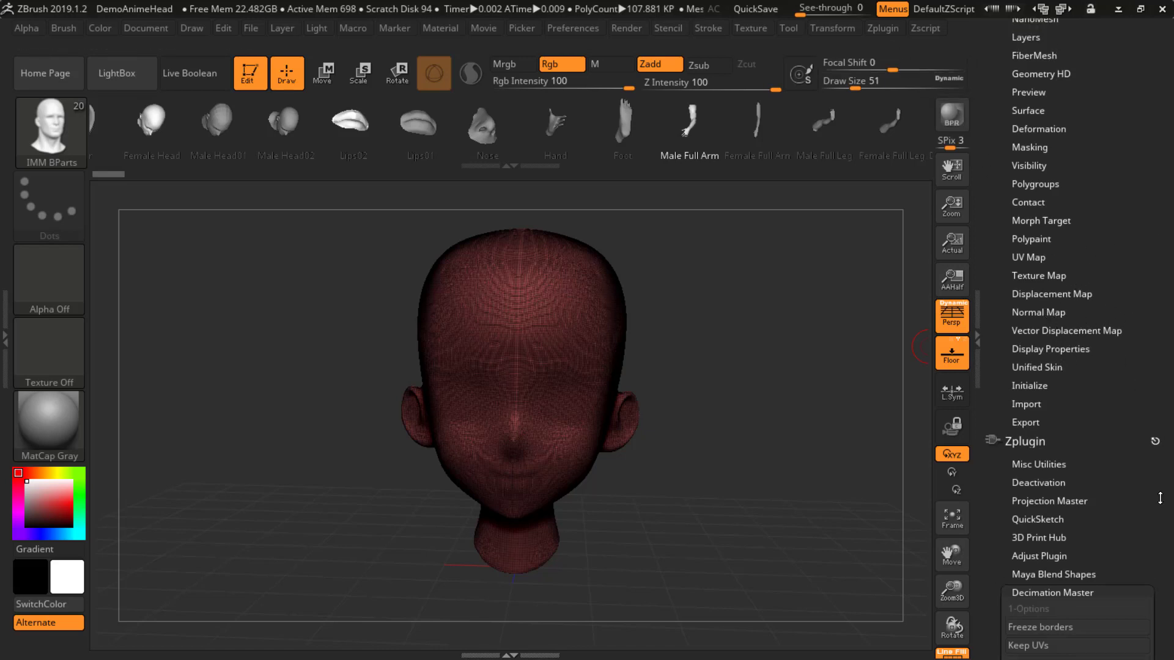
drag(1159, 499, 1154, 455)
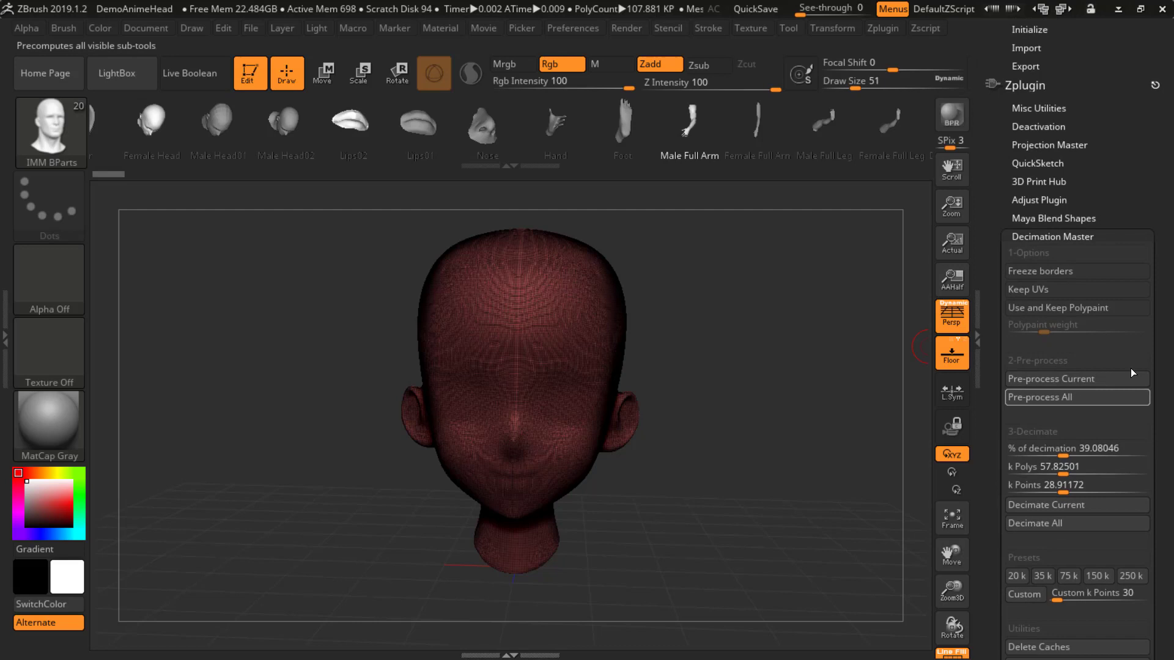
click(1071, 236)
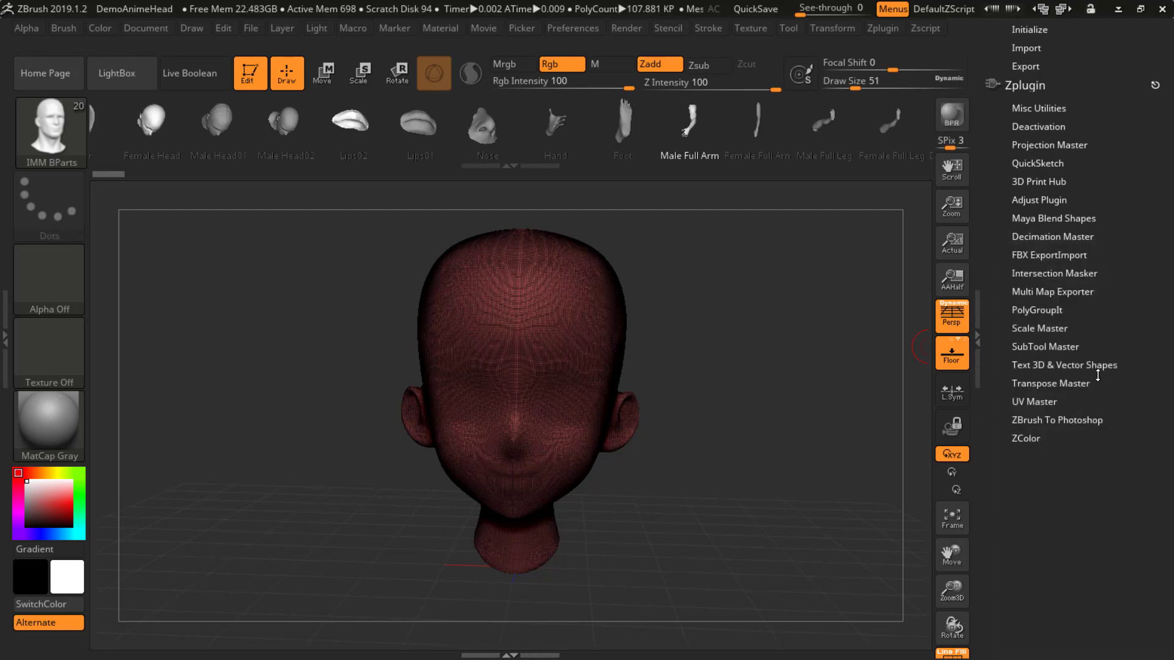
click(1040, 402)
mouse_move(1160, 433)
mouse_down()
mouse_move(1157, 325)
mouse_move(1156, 351)
mouse_move(1143, 343)
mouse_up()
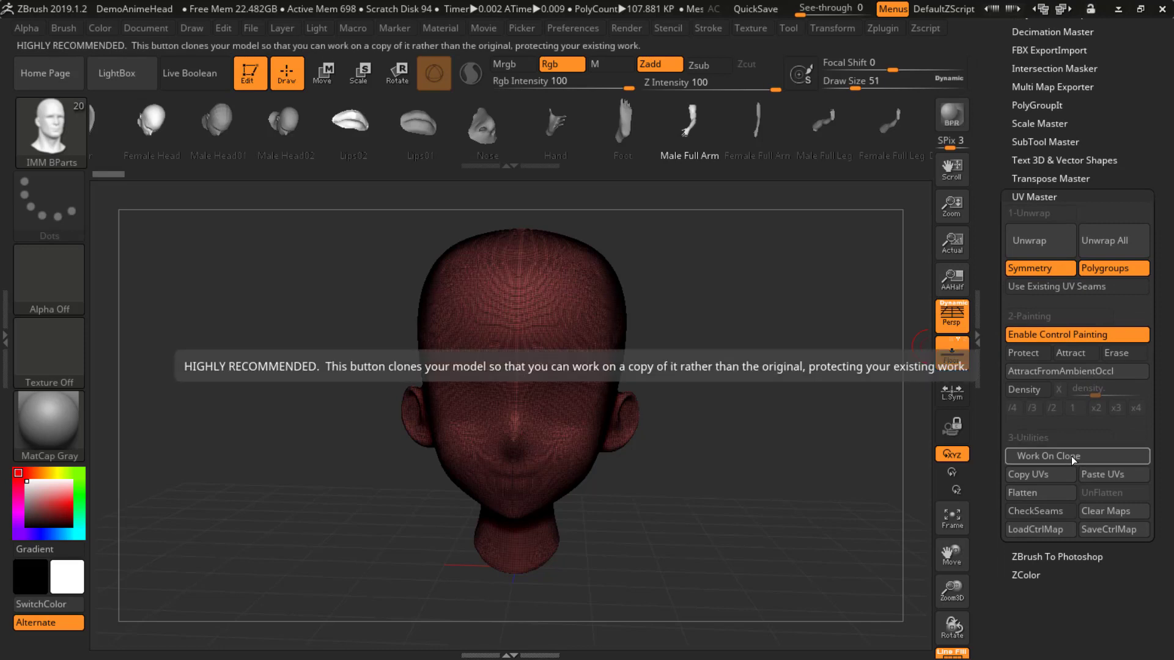
Duplicate the Head subtool, select the original Head, and hide the duplicate
drag(1154, 328, 1131, 603)
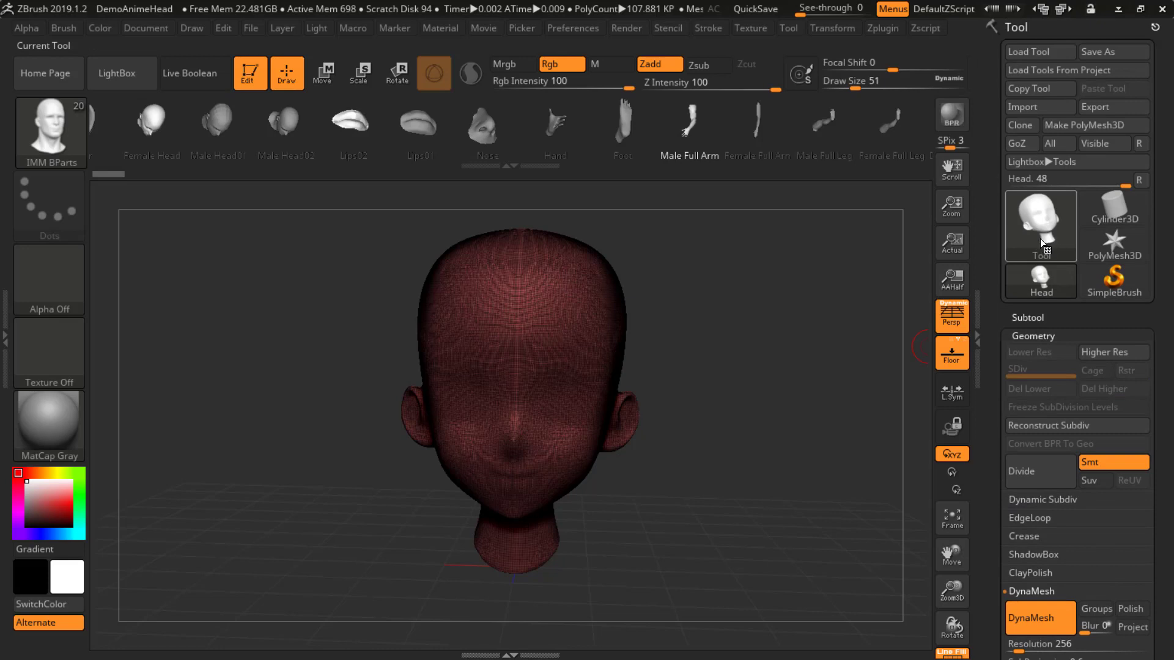
mouse_move(1040, 238)
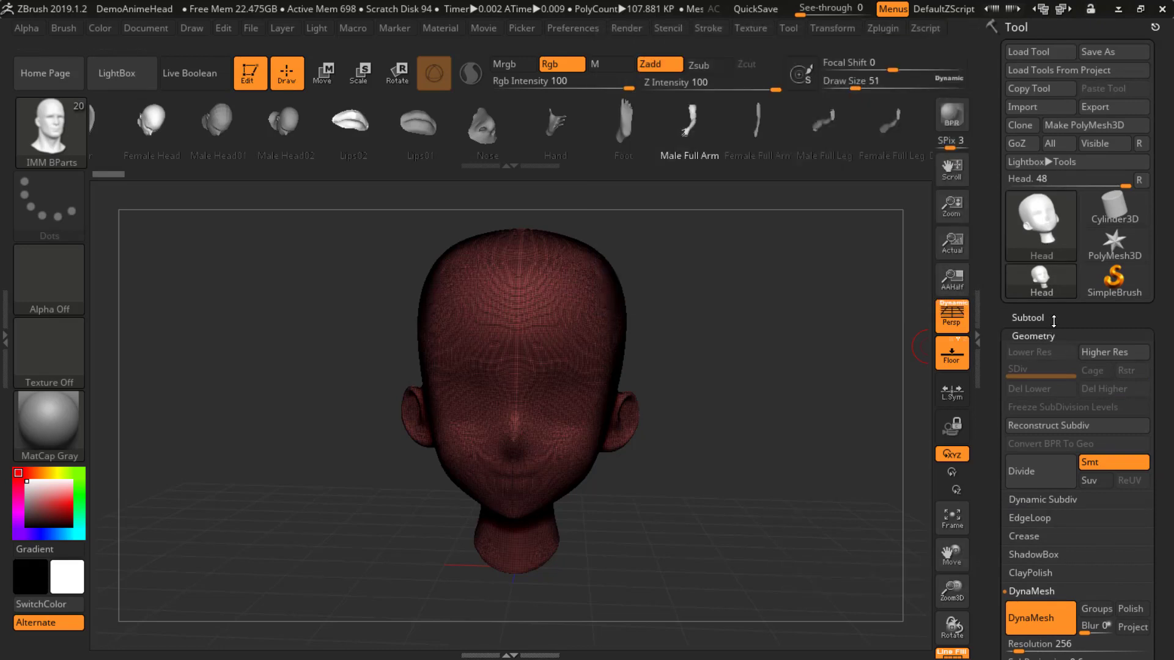
click(1033, 317)
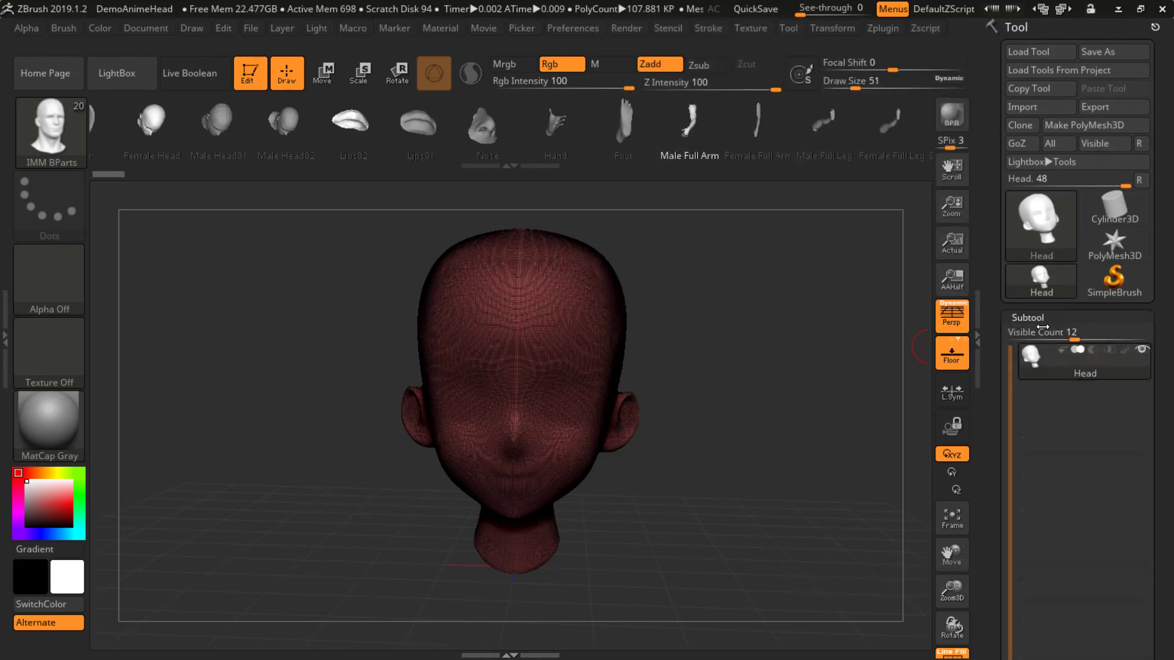
drag(1164, 370, 1158, 253)
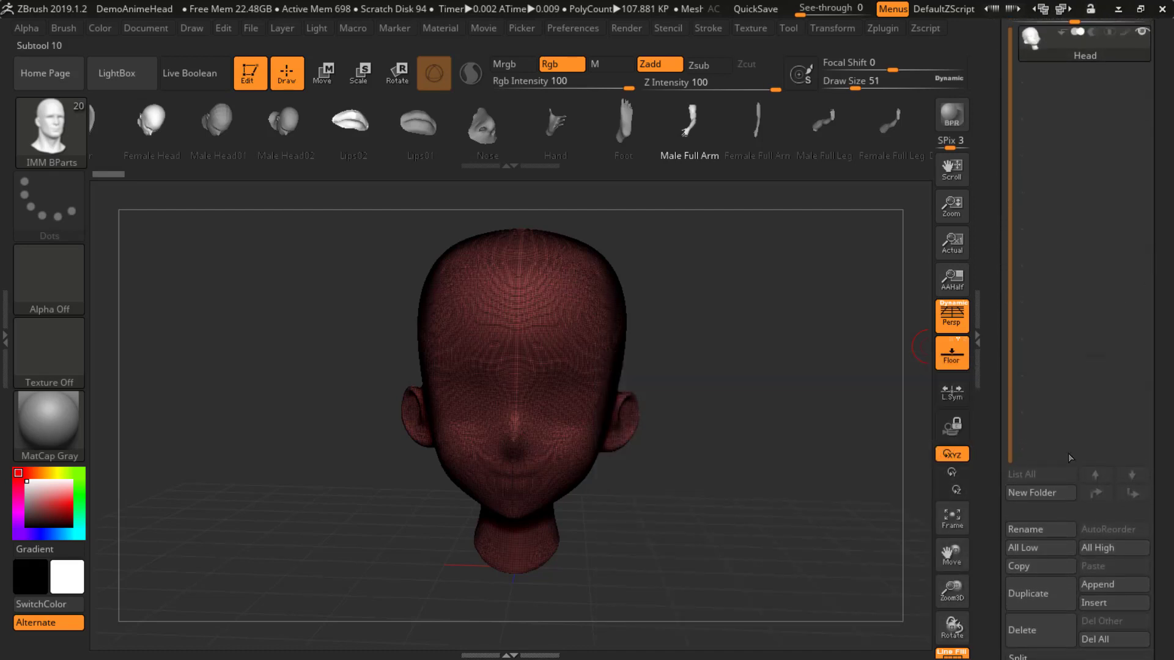
click(1029, 591)
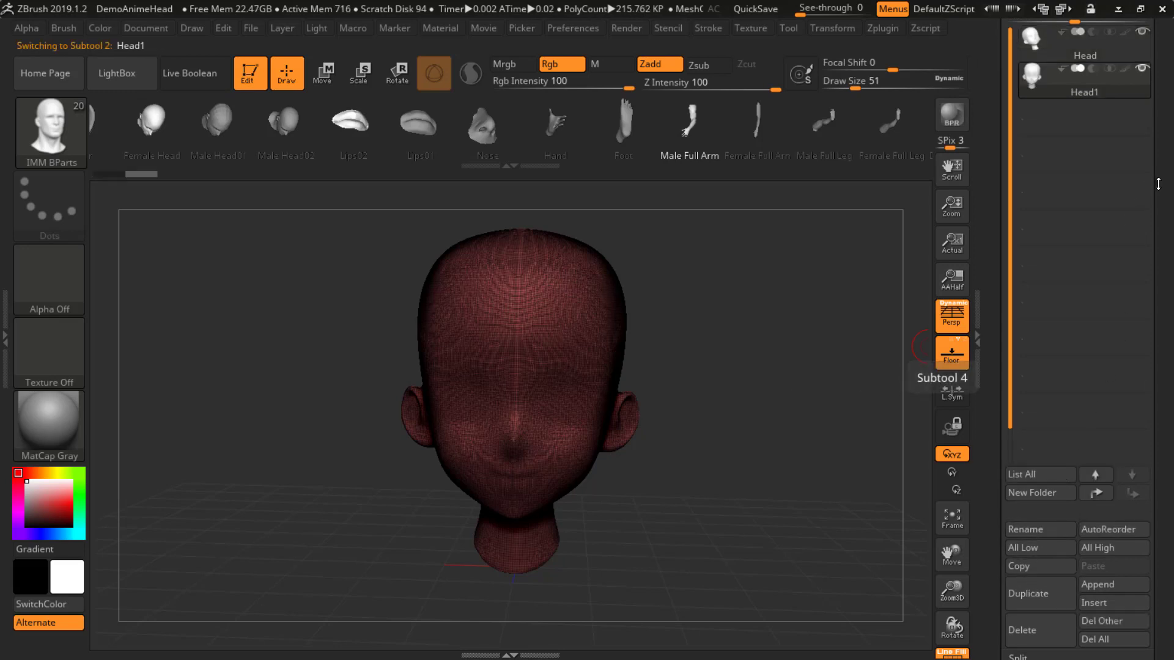
drag(1158, 184, 1158, 223)
click(1043, 85)
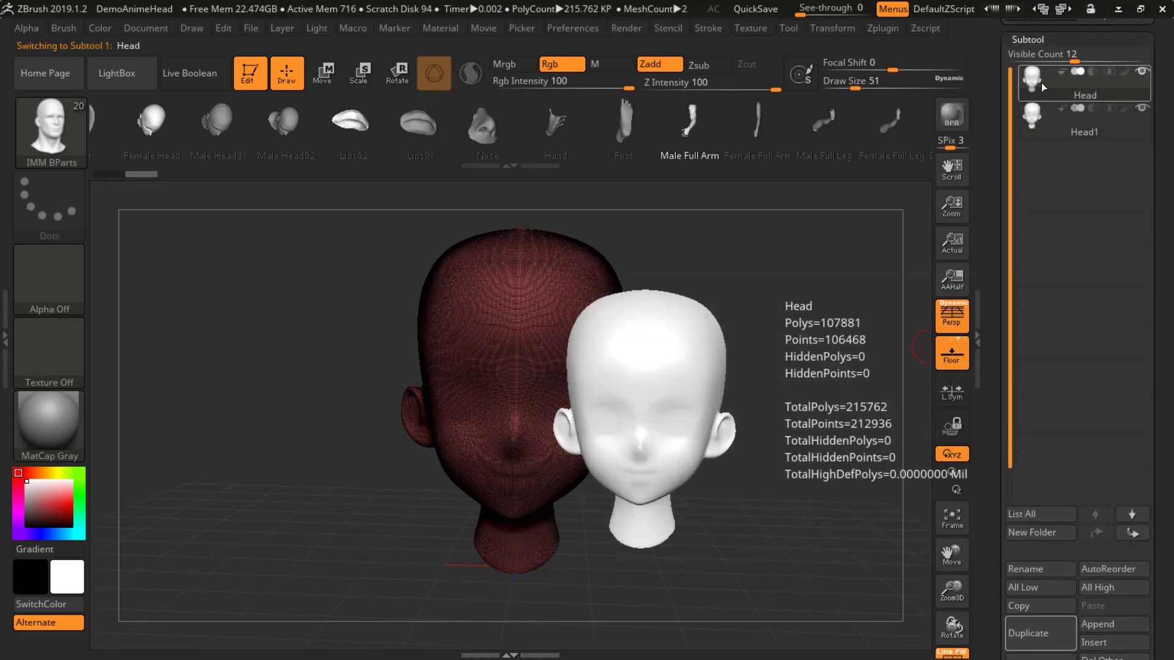
click(1141, 108)
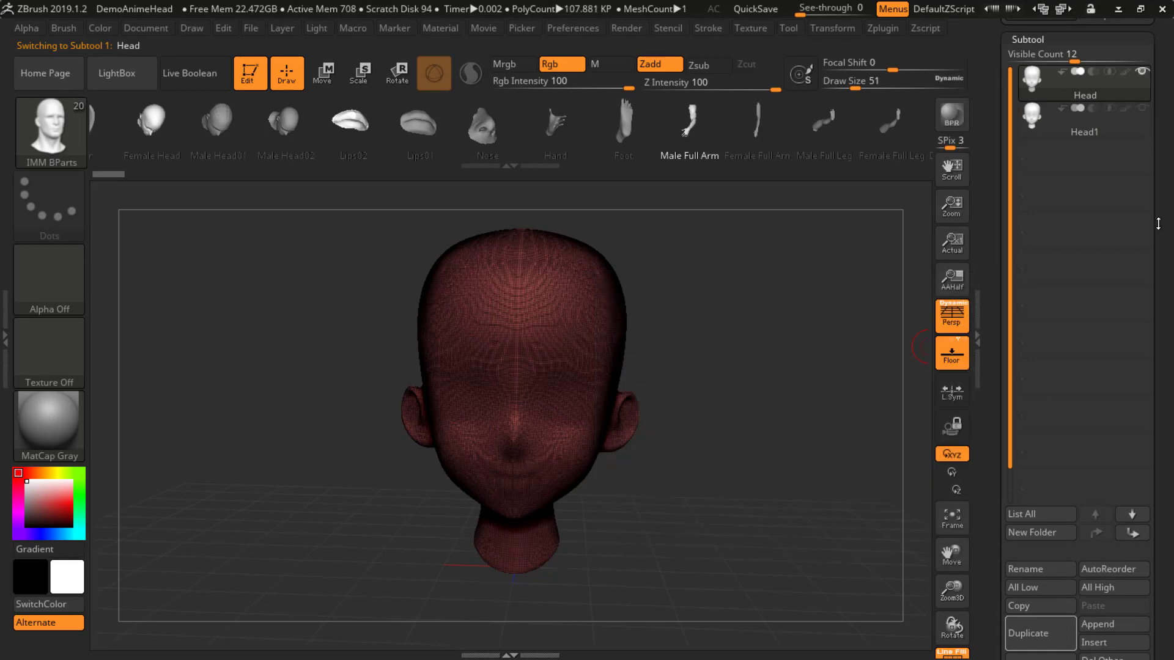
Create a working clone of the Head subtool with UV Master's Work On Clone
drag(1165, 471, 1157, 67)
drag(1162, 477, 1157, 67)
drag(1165, 416, 1166, 190)
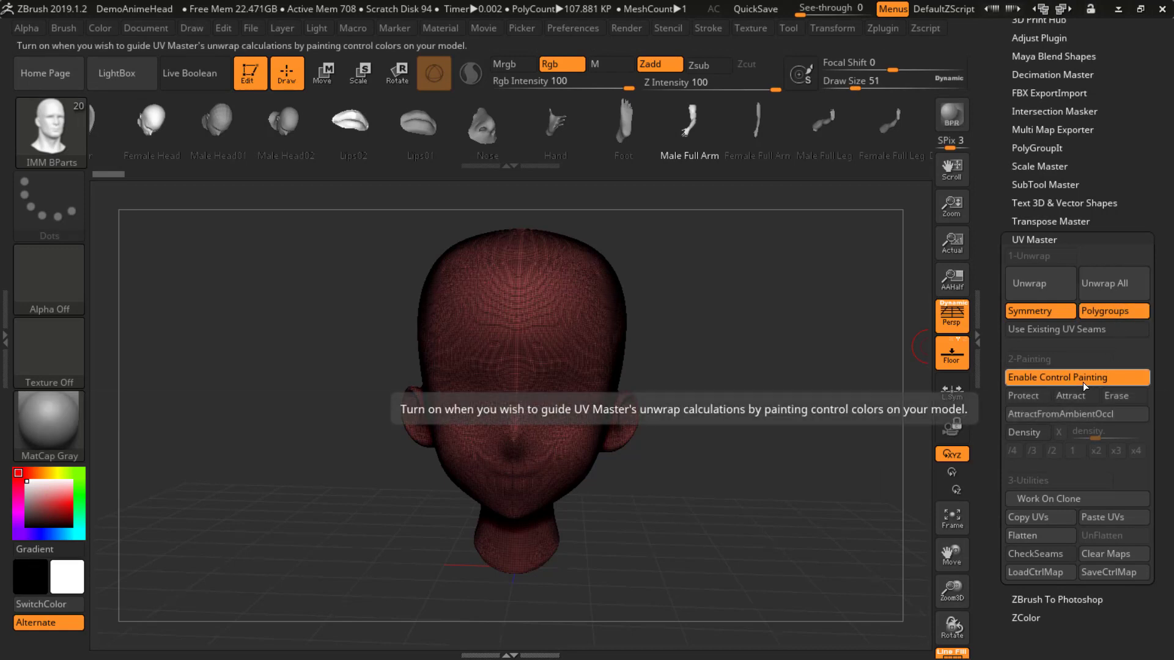
click(1059, 498)
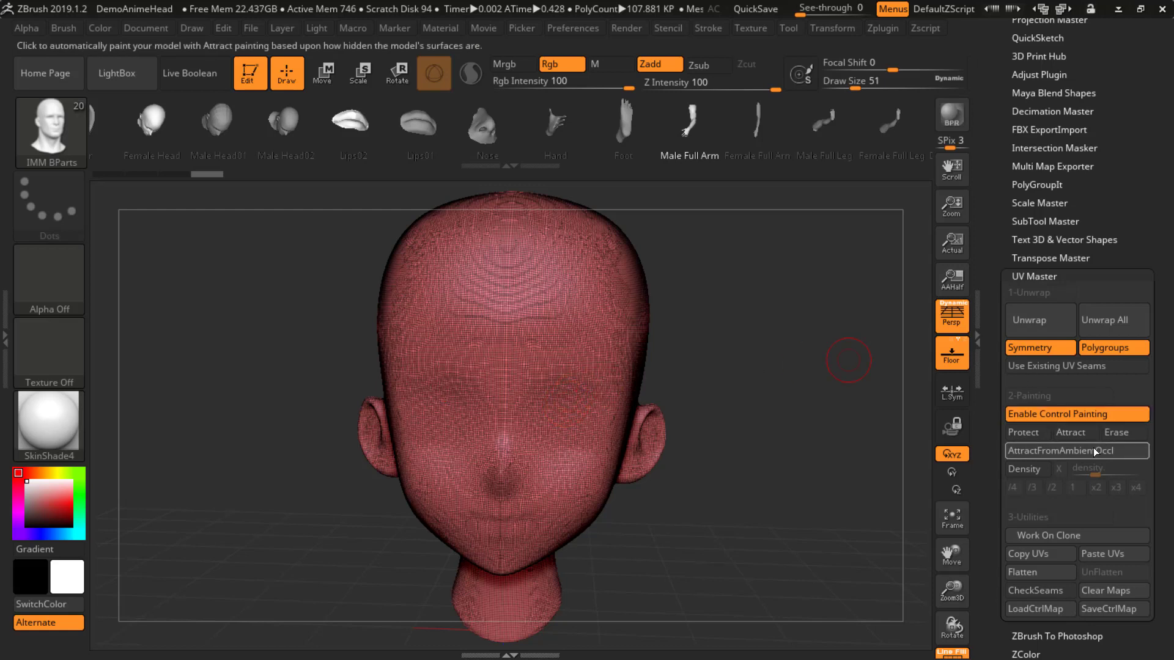
Generate attract control painting from ambient occlusion on the cloned head and try to flatten its UVs
click(1070, 451)
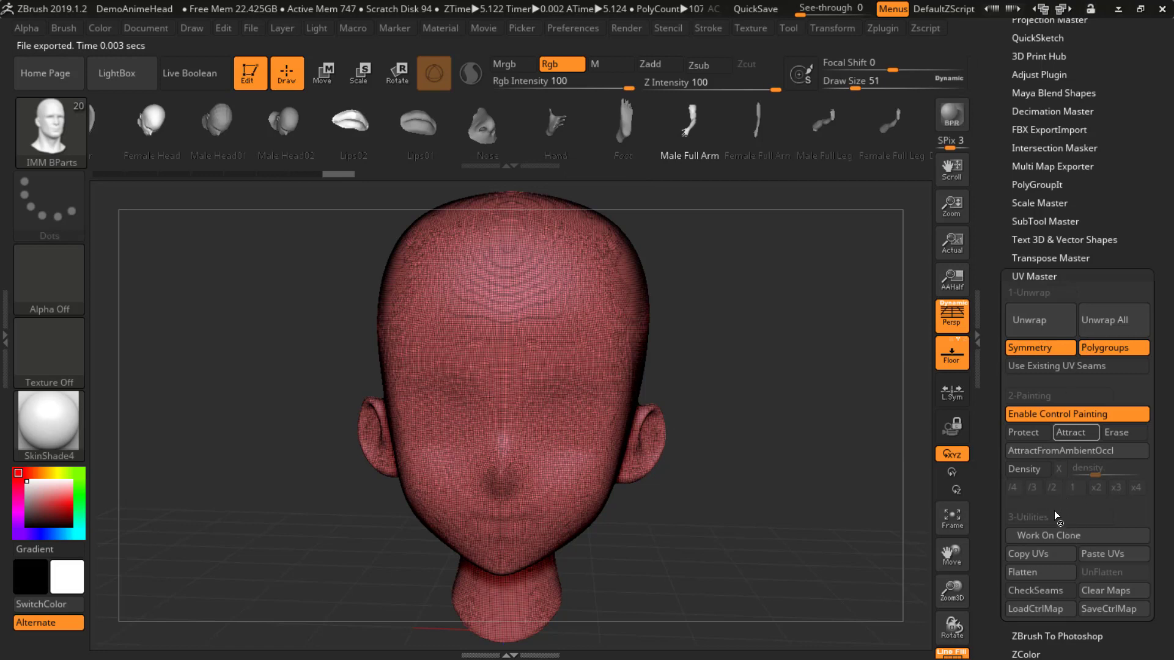
click(1034, 569)
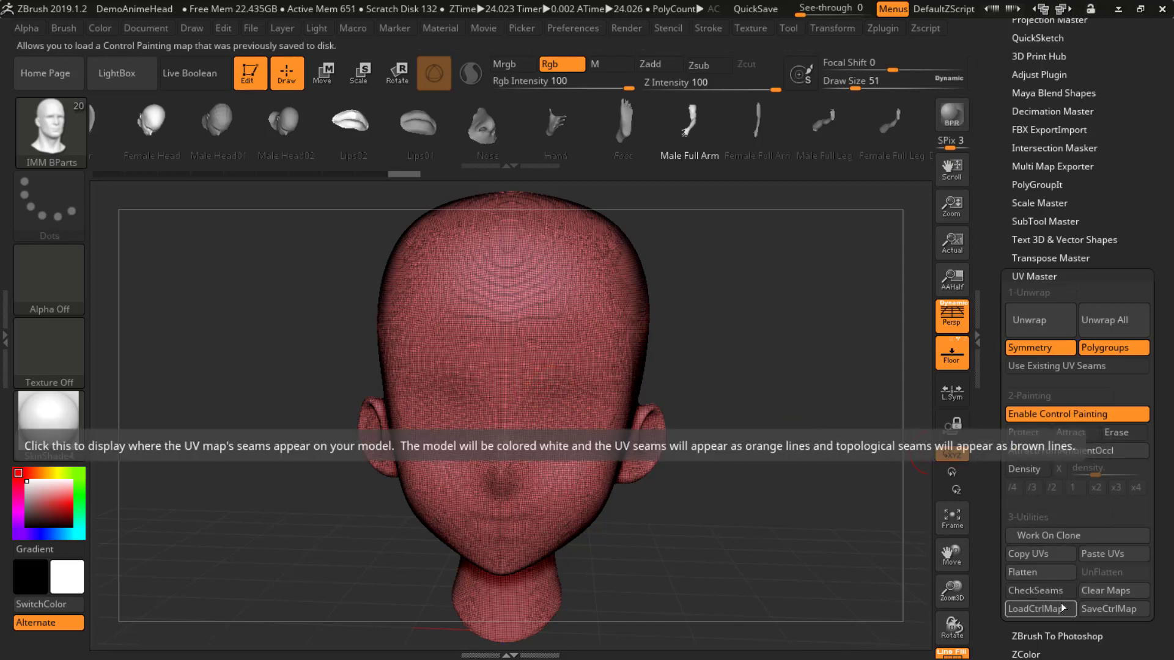
Preview the cloned head's UVs with Flatten and UnFlatten, and copy its UVs with UV Master
click(1032, 572)
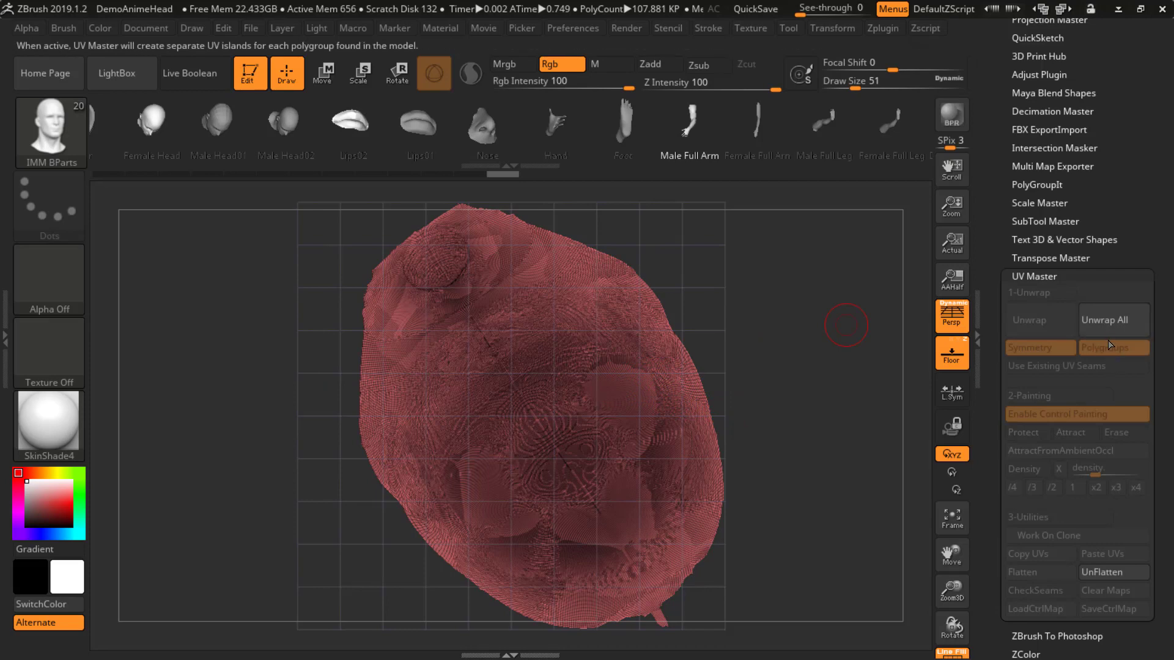
click(1101, 573)
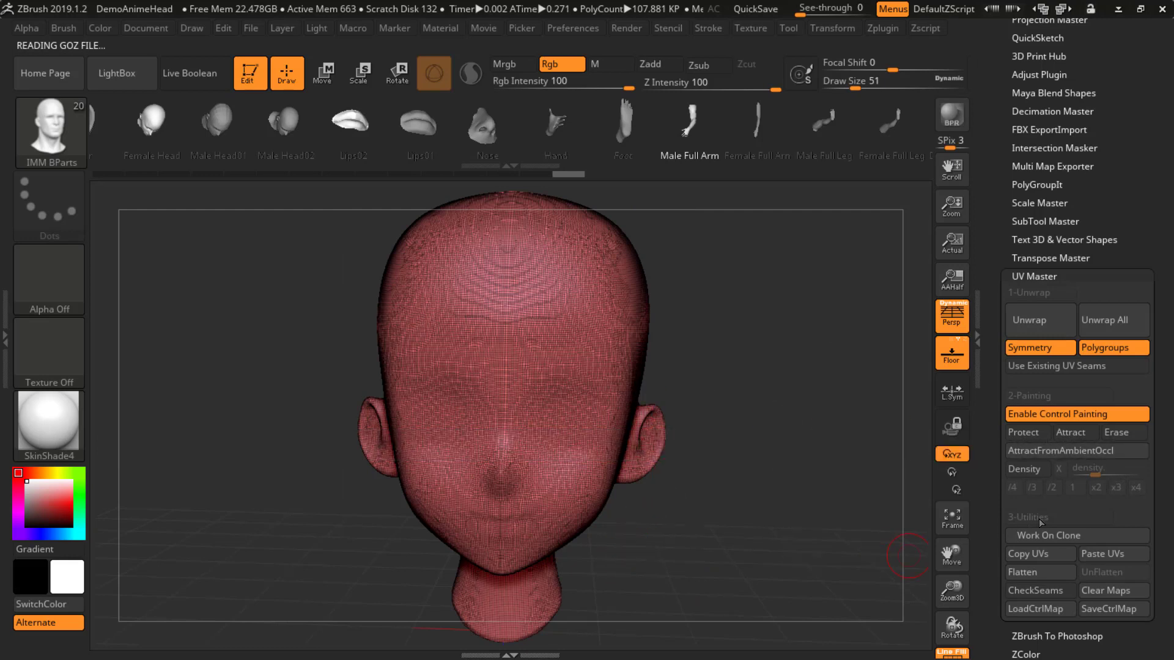
click(1035, 556)
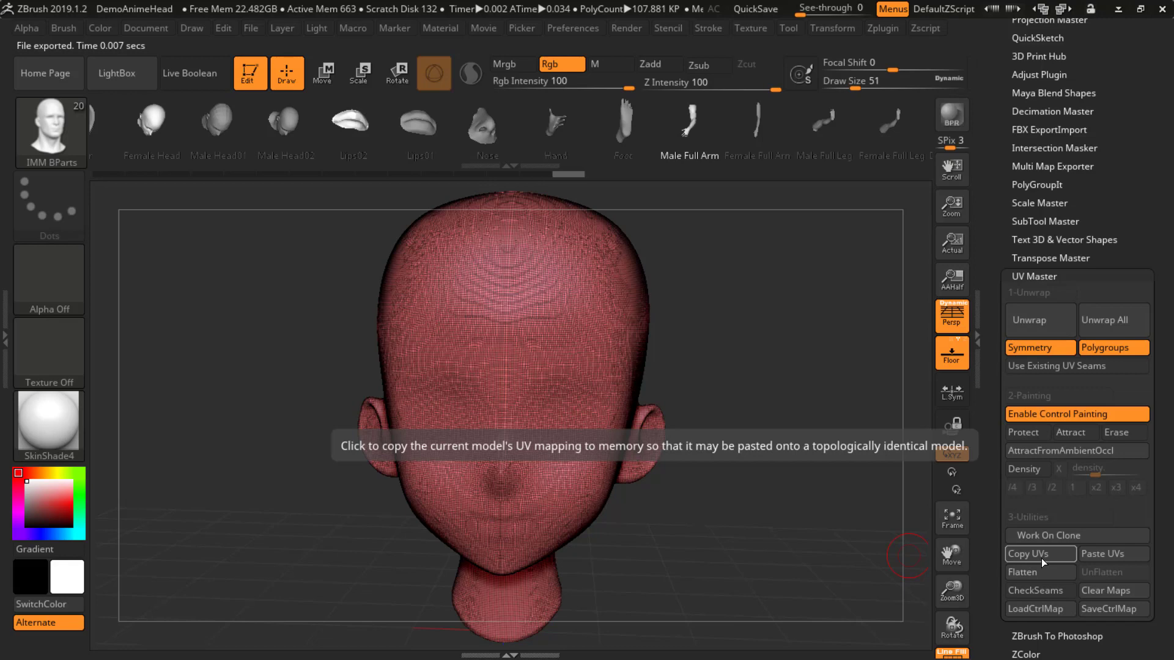
Keep CL_Head as the active tool and paste the copied UVs onto it with UV Master
scroll(1163, 181, up, 1)
scroll(1164, 181, up, 5)
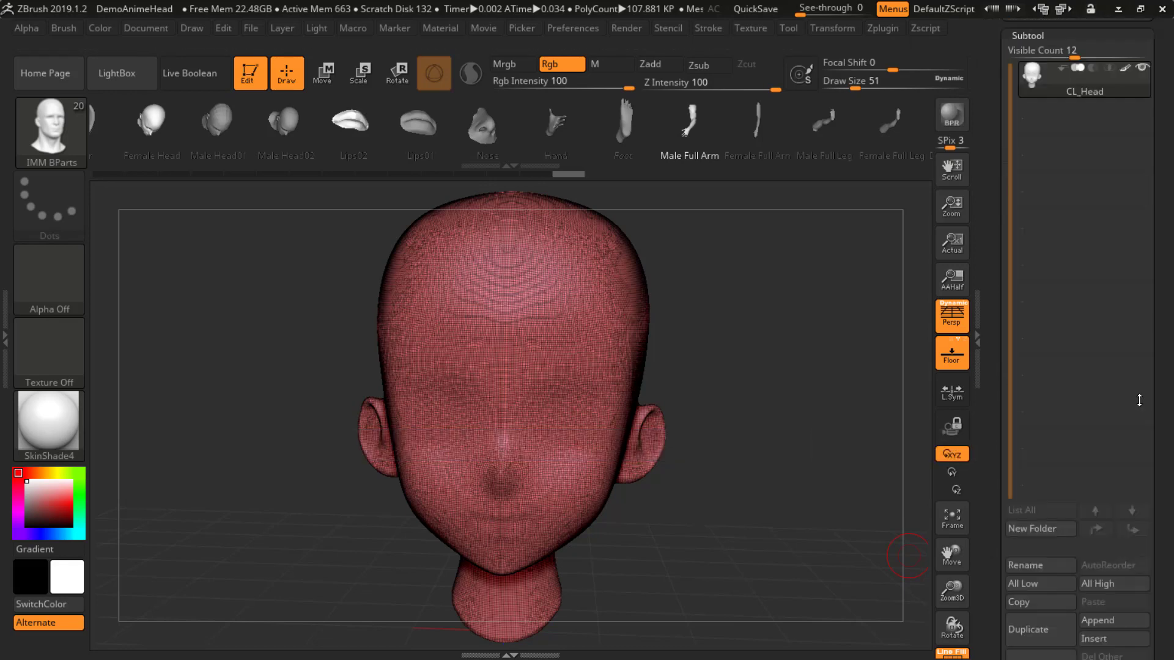
mouse_move(1064, 218)
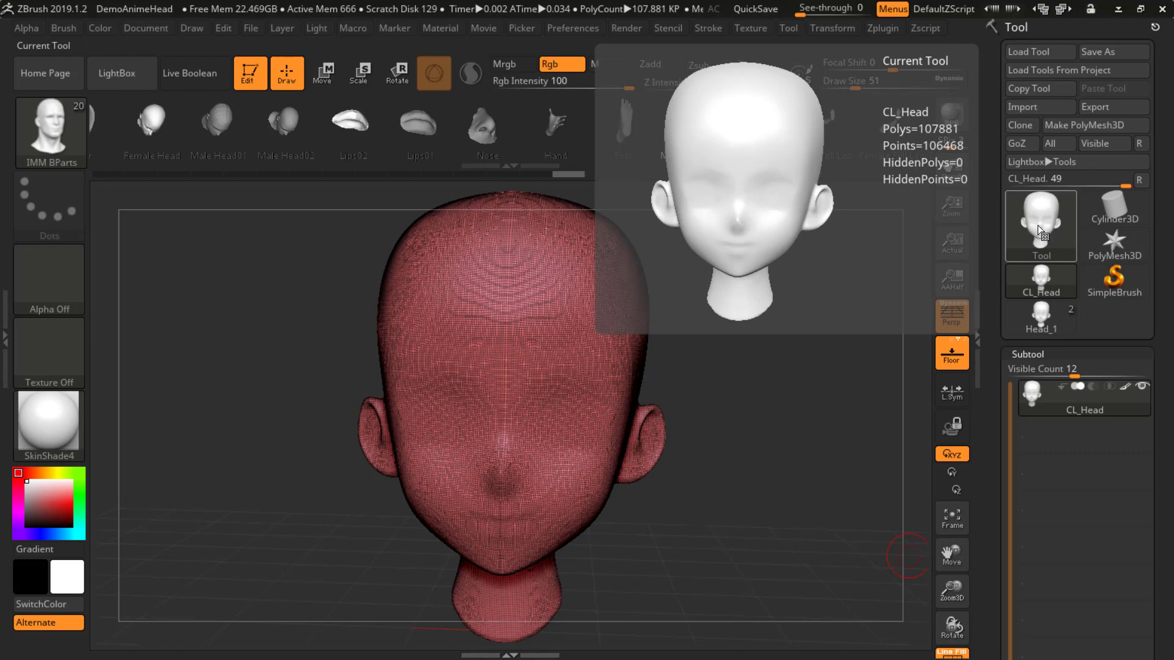
click(1038, 227)
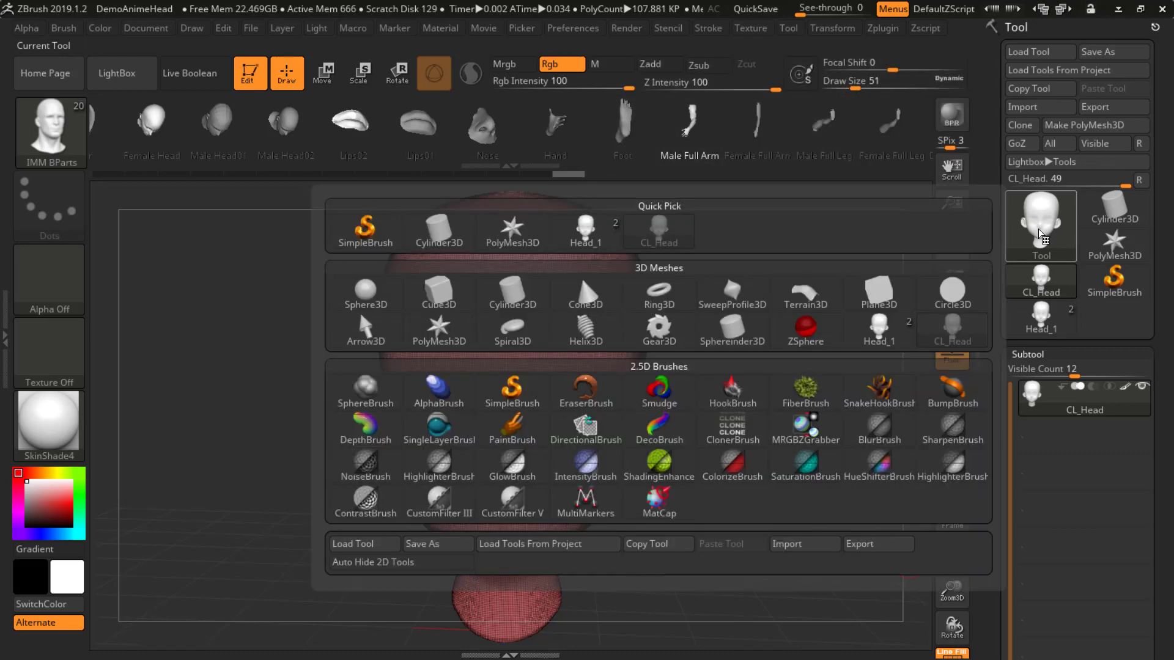
click(1038, 229)
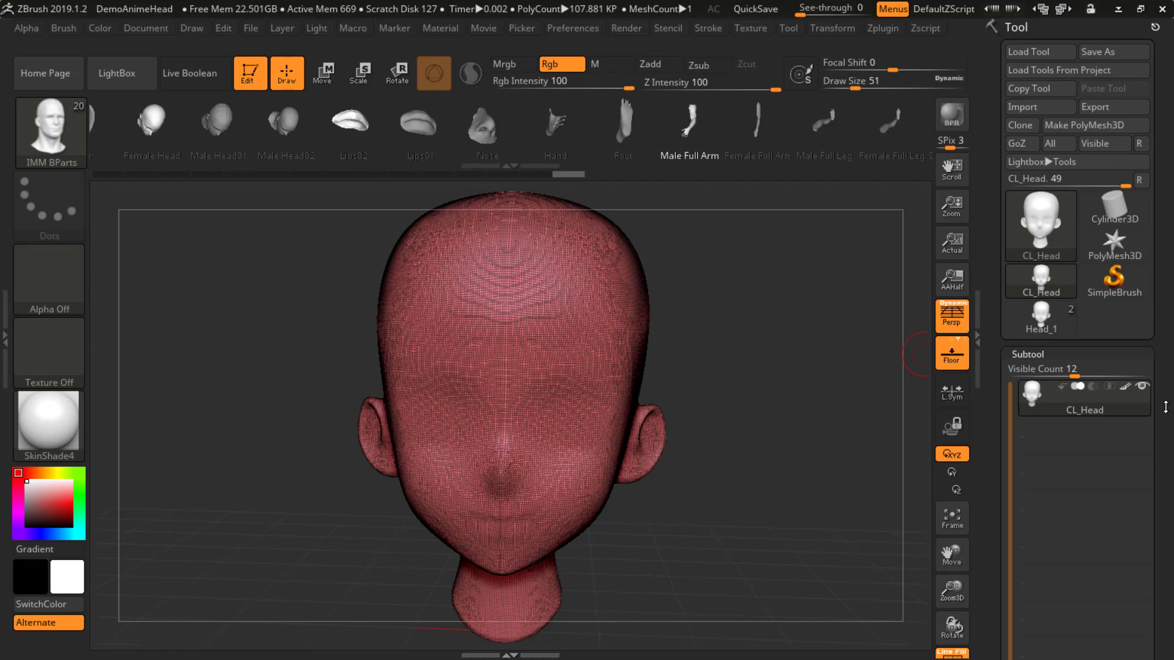
scroll(1165, 408, down, 5)
scroll(1172, 469, down, 10)
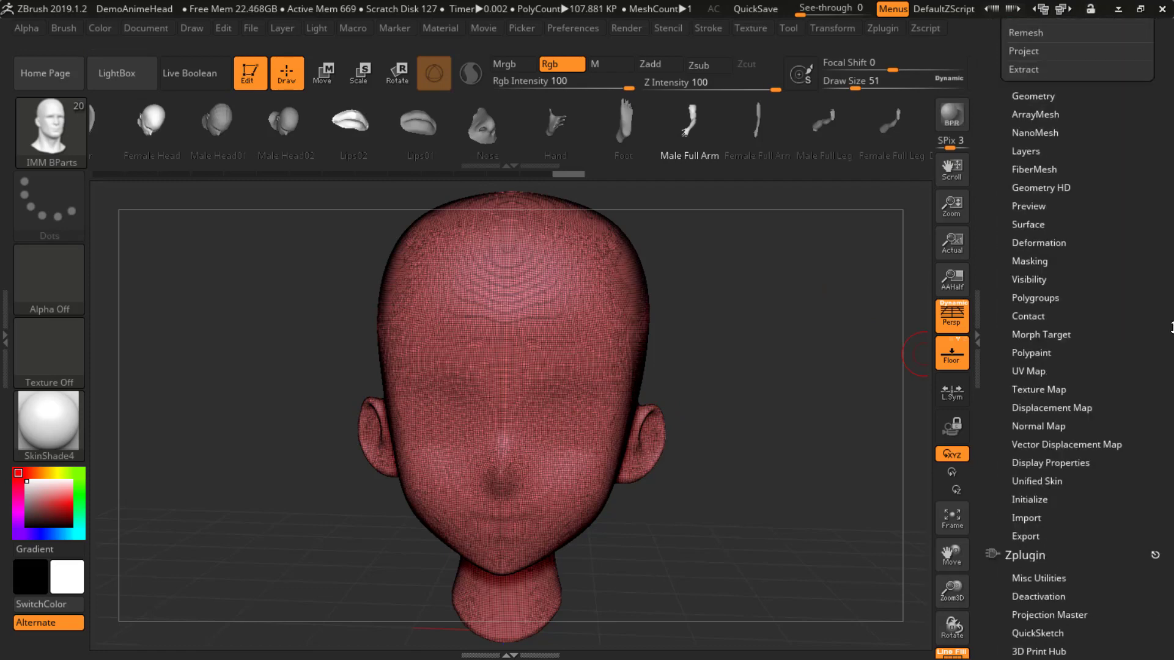
scroll(1156, 549, up, 12)
scroll(1157, 549, down, 12)
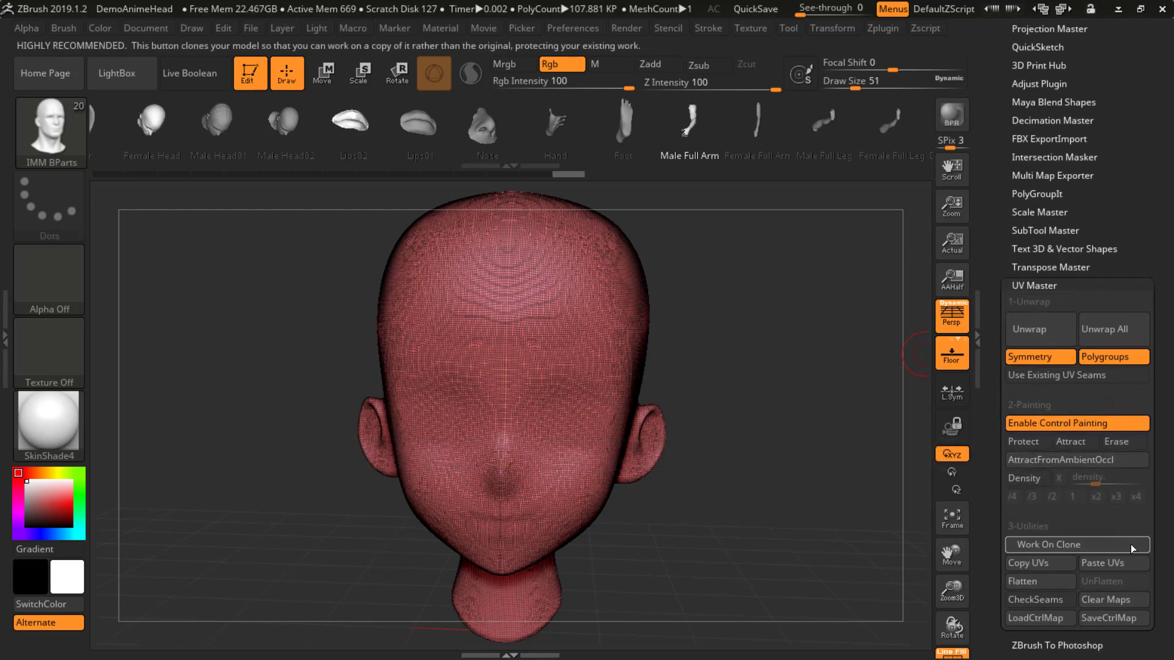
click(1108, 564)
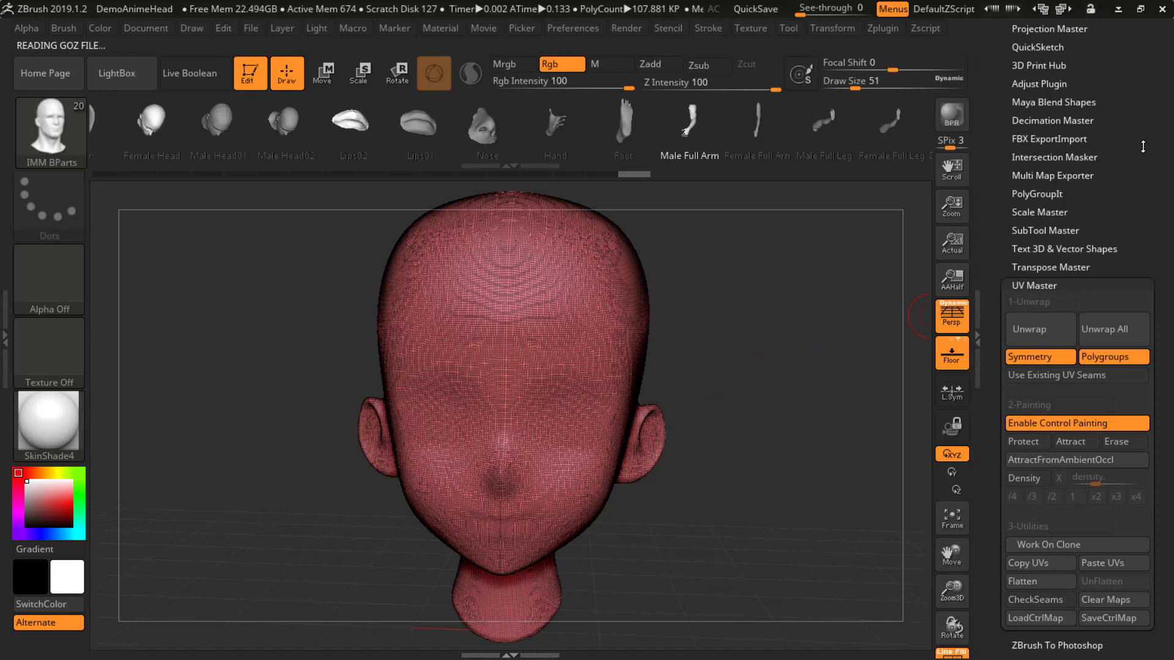
Examine CL_Head's UV layout by toggling Morph UV on and off twice in the UV Map settings
scroll(1061, 222, up, 10)
scroll(1118, 341, down, 5)
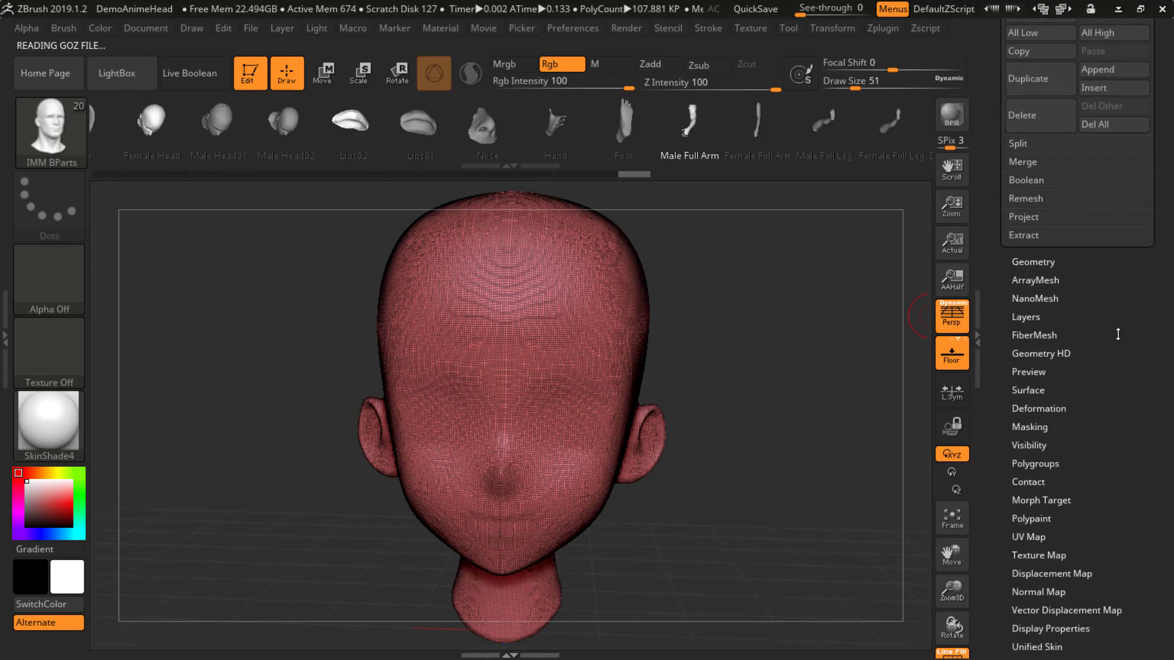
scroll(1118, 316, down, 1)
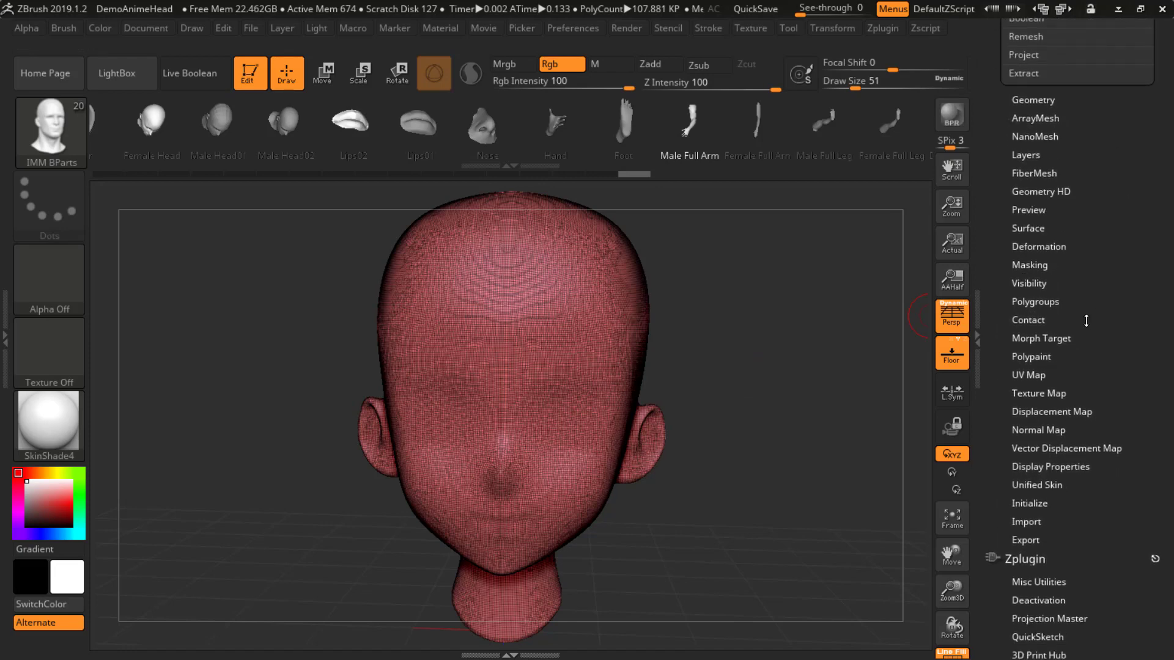
scroll(1138, 311, up, 15)
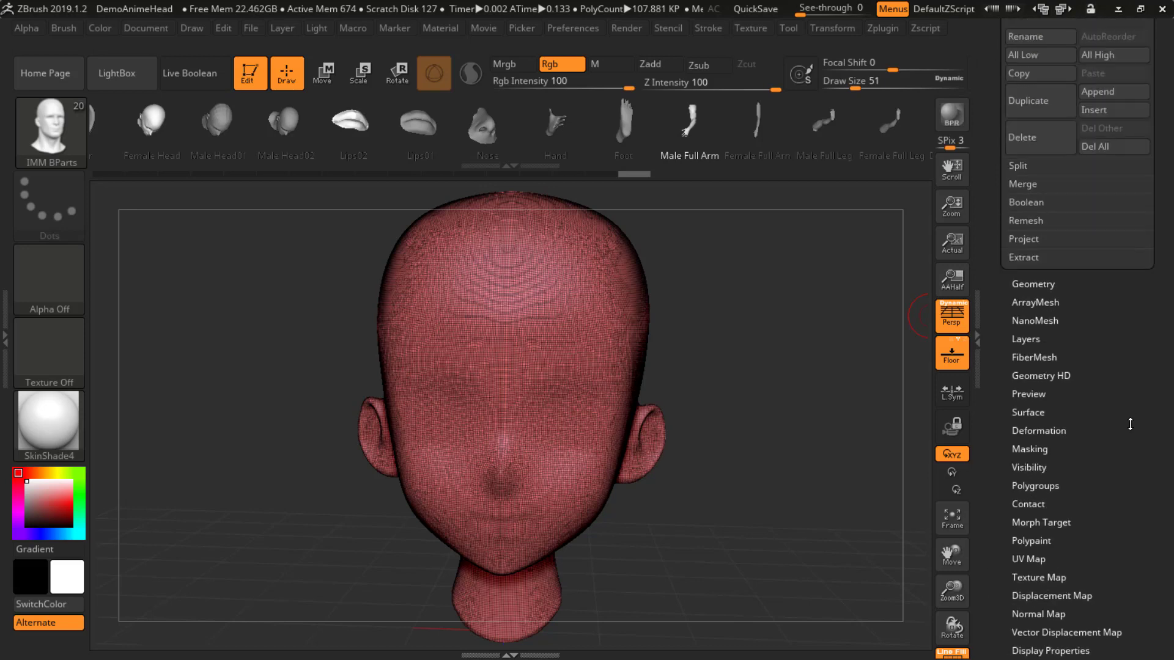
scroll(1110, 426, down, 13)
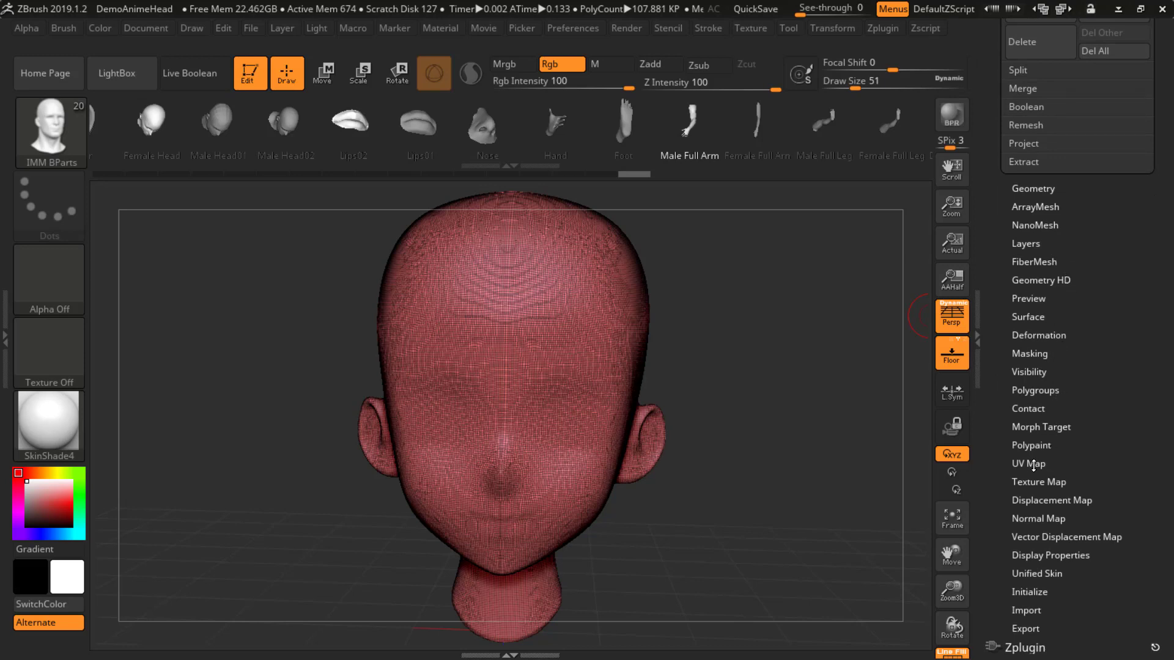
scroll(1035, 468, down, 10)
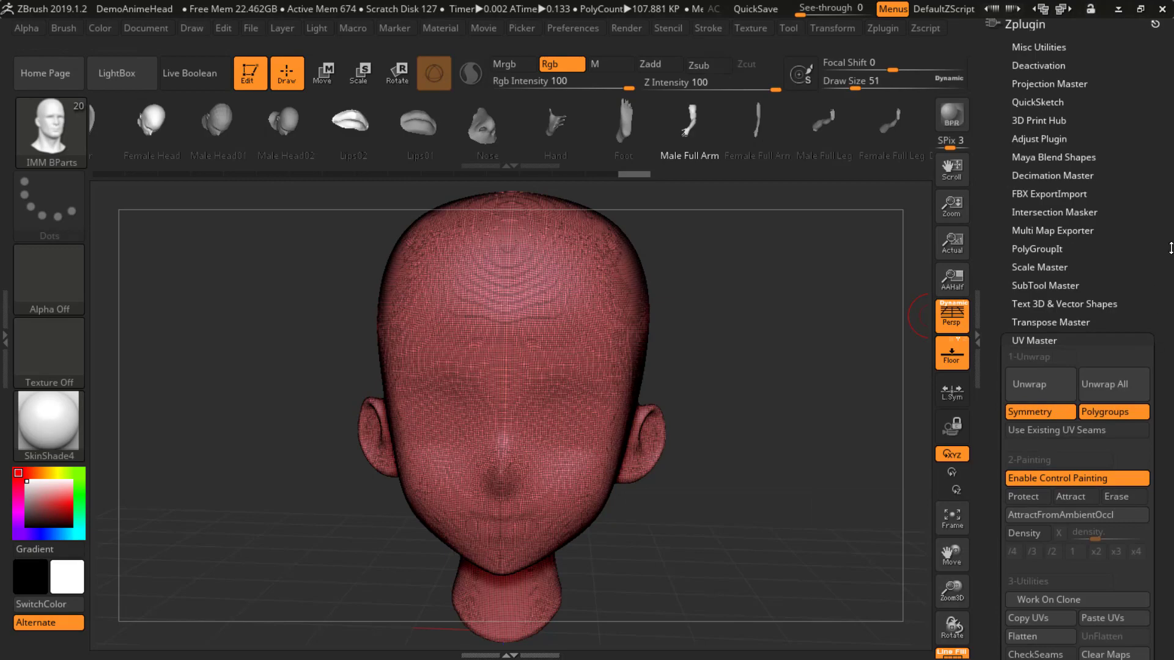
scroll(1152, 414, up, 10)
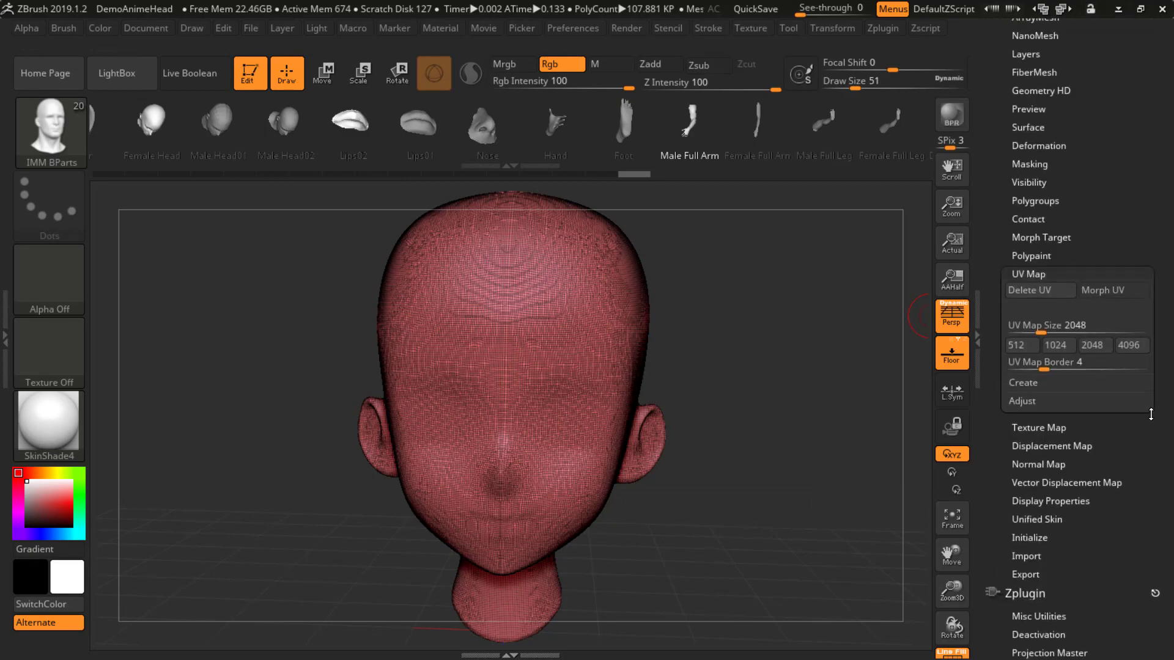
click(1100, 291)
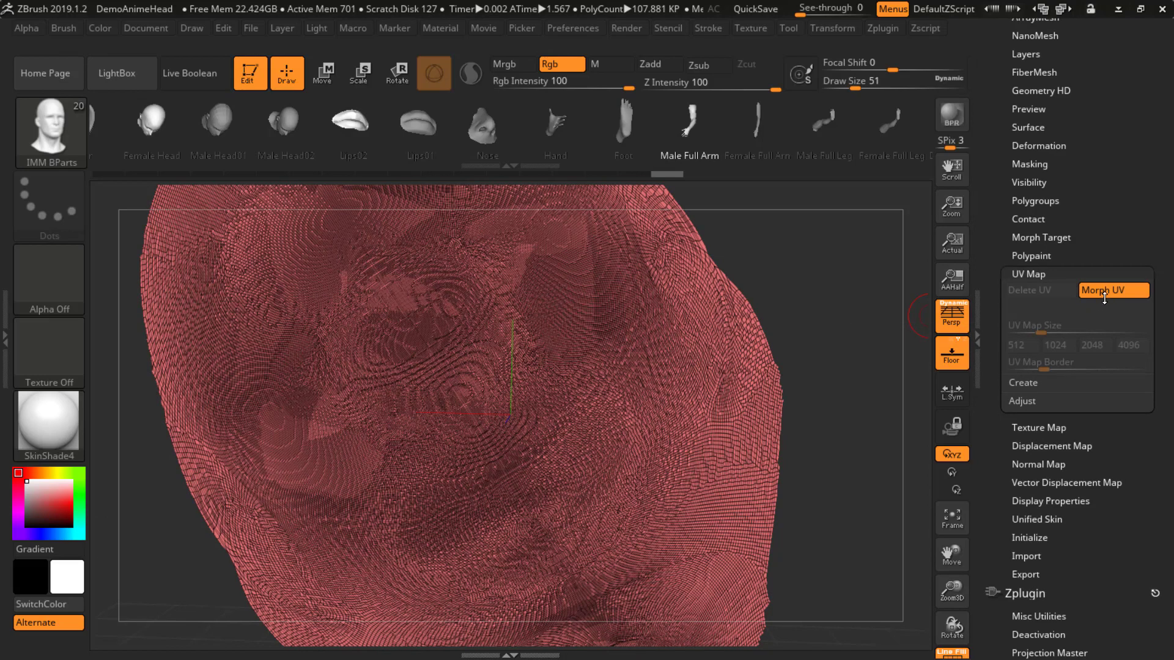
click(1094, 292)
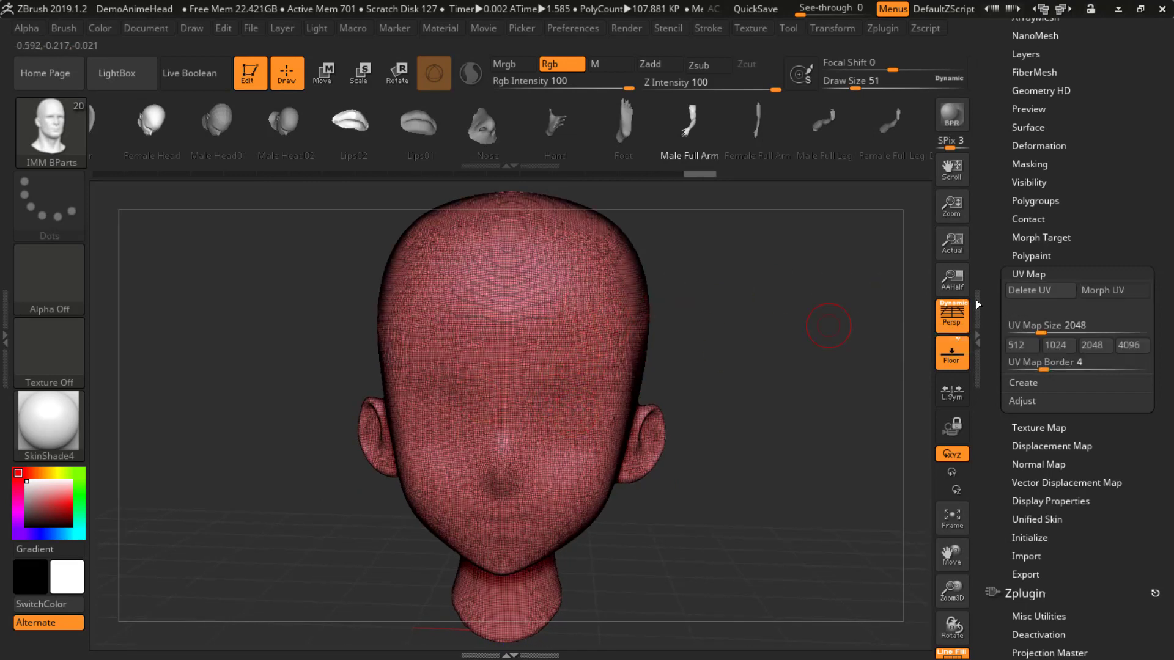
click(1106, 290)
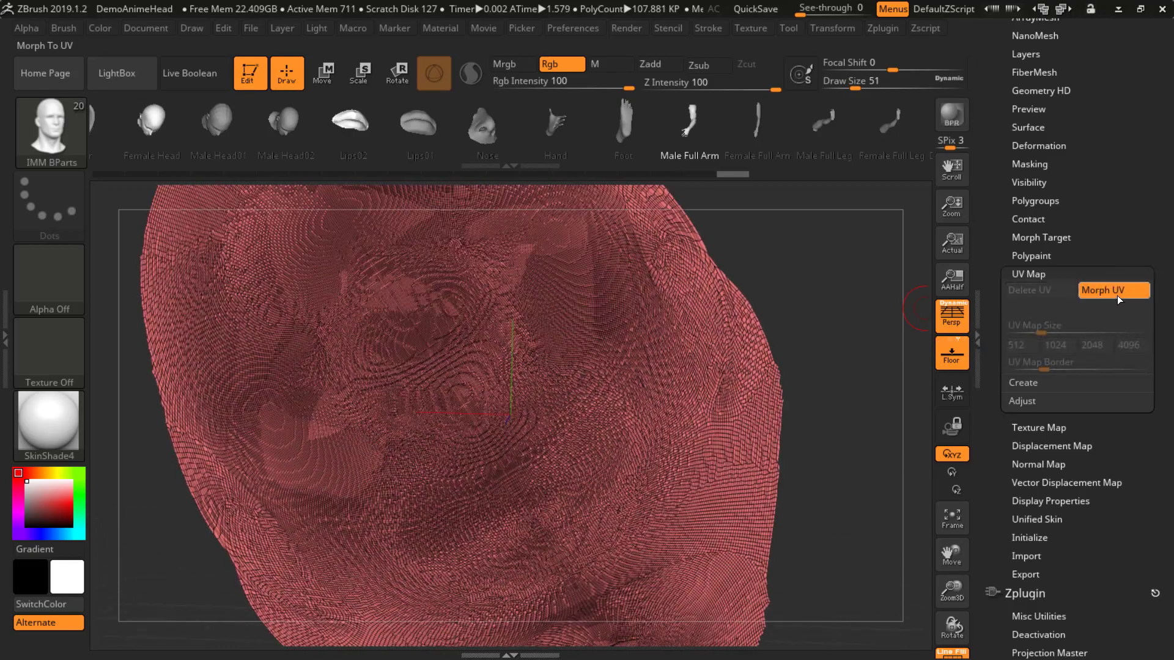
click(1108, 288)
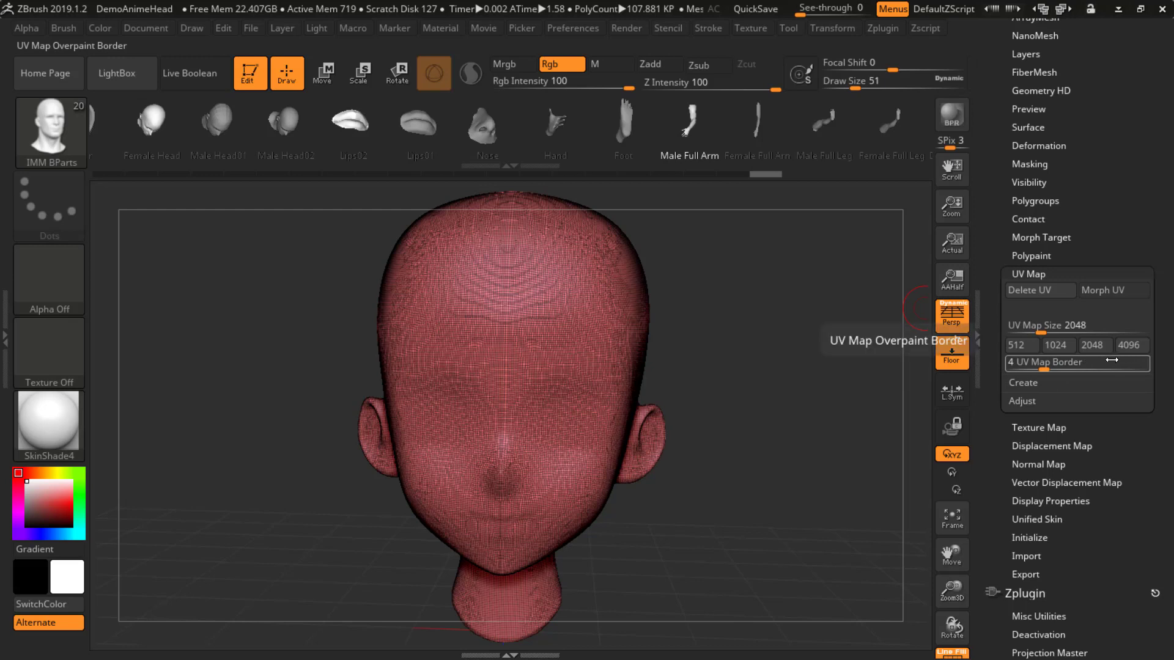
key(Return)
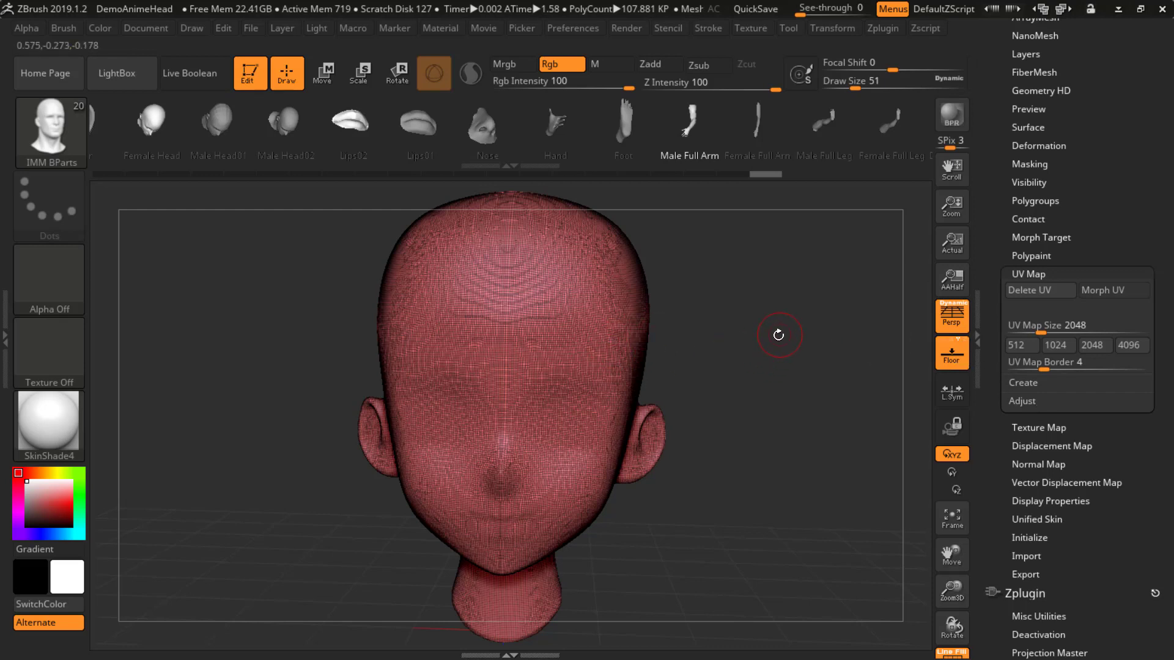
Send the CL_Head subtool through GoZ and switch to Autodesk Maya
scroll(1153, 233, up, 1)
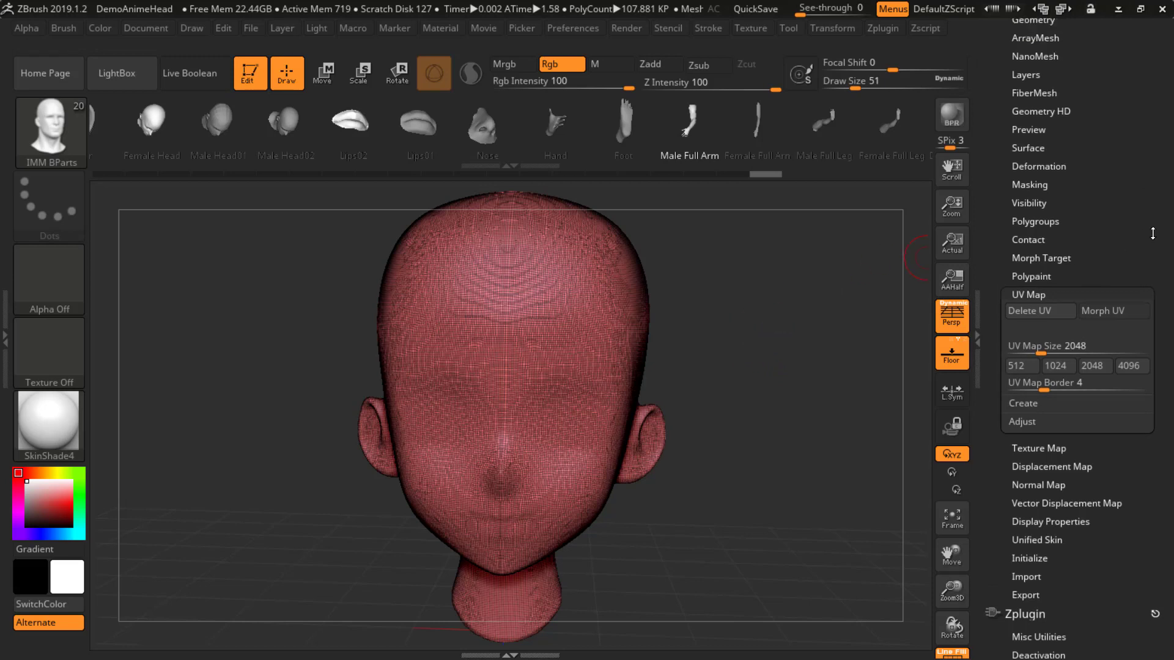
drag(1154, 233, 1141, 510)
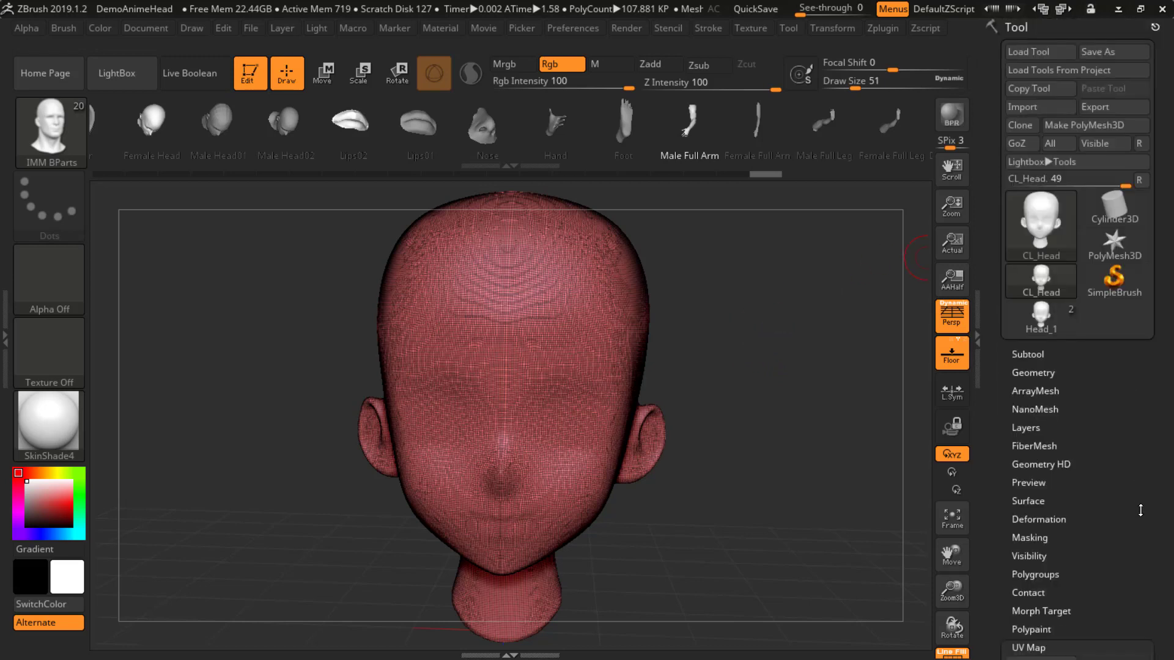
click(1023, 143)
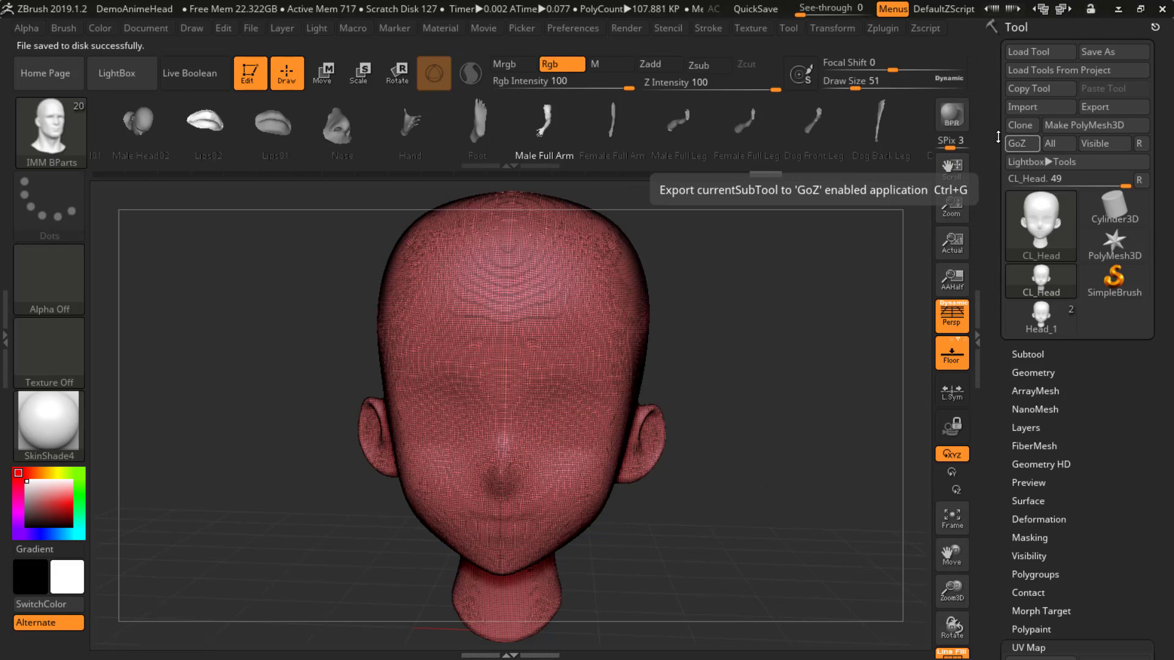
key(alt+Tab)
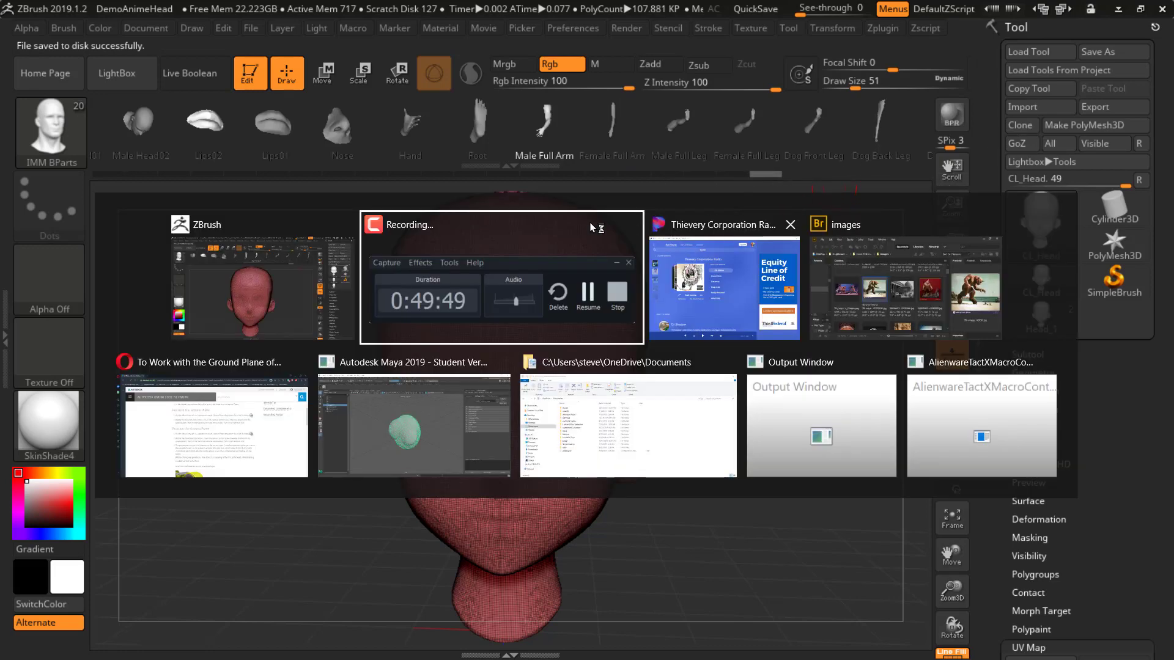
click(264, 295)
key(alt+Tab)
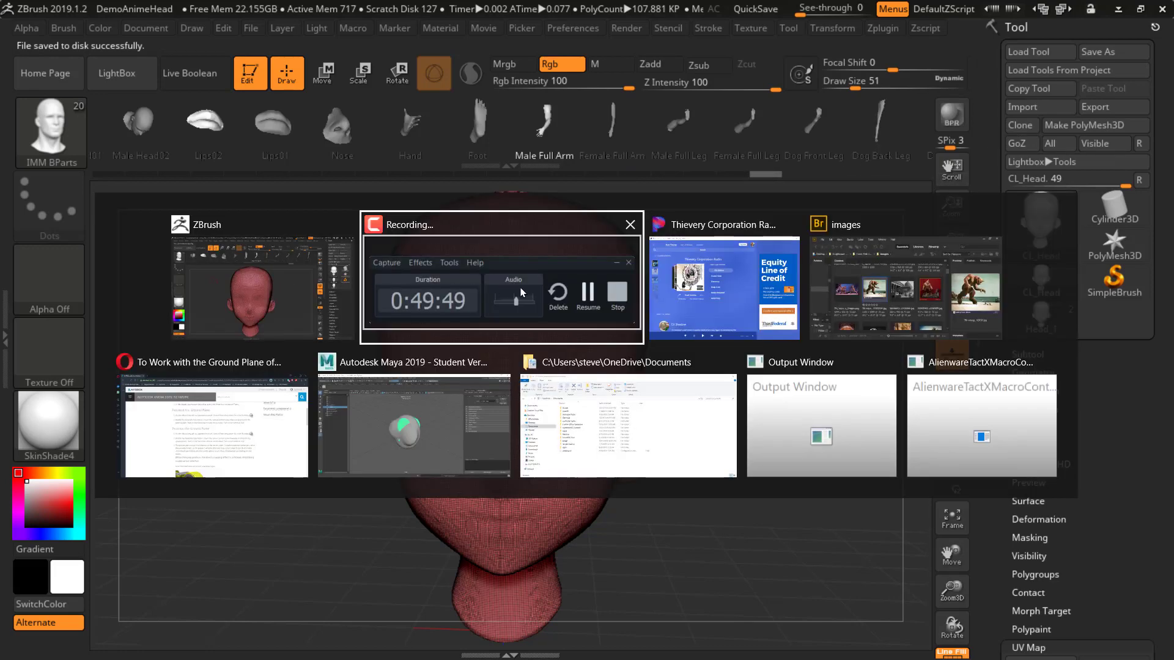
click(416, 430)
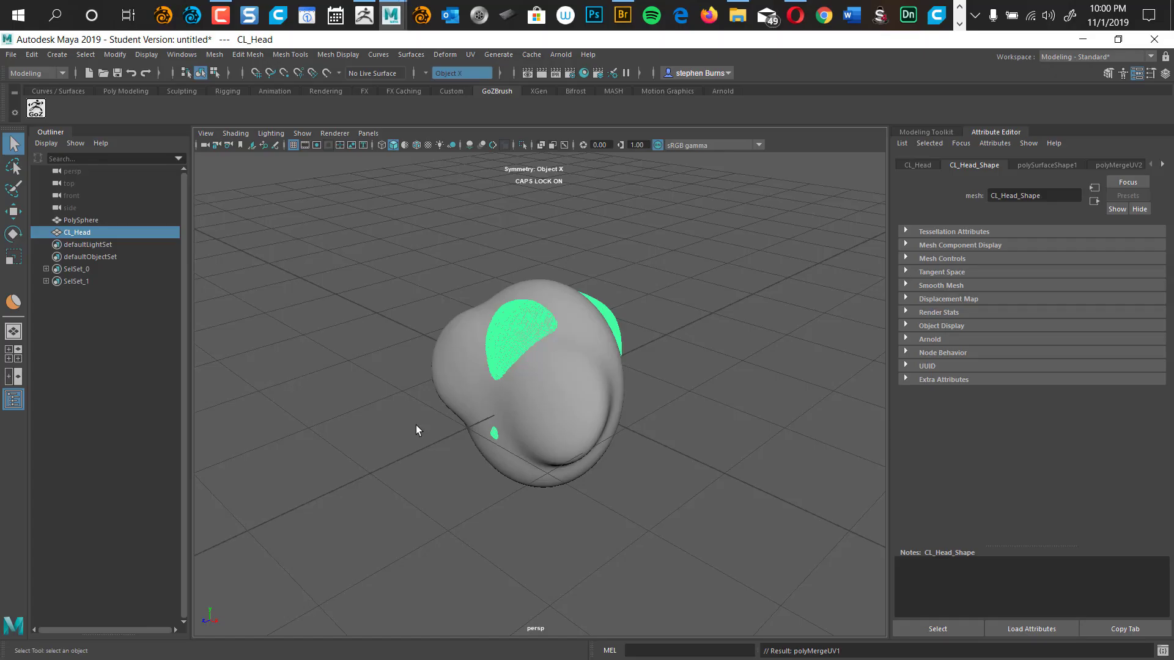
Delete the PolySphere object from the Maya scene, leaving CL_Head, and view the head from the front
click(677, 326)
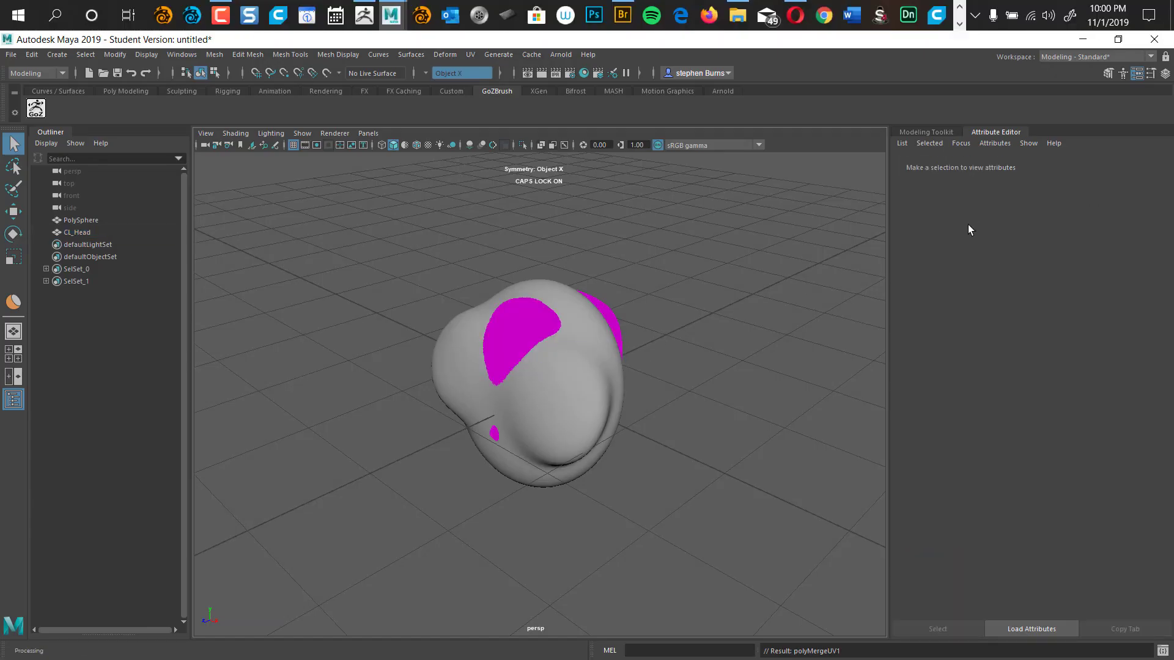
click(83, 235)
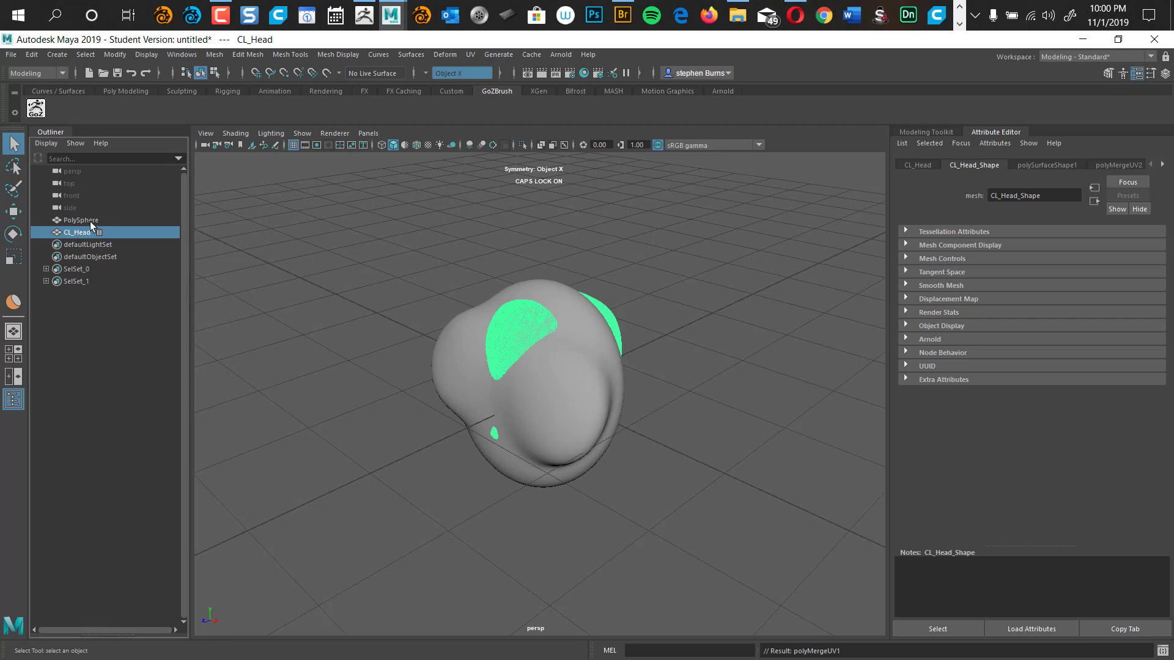
click(86, 221)
key(Delete)
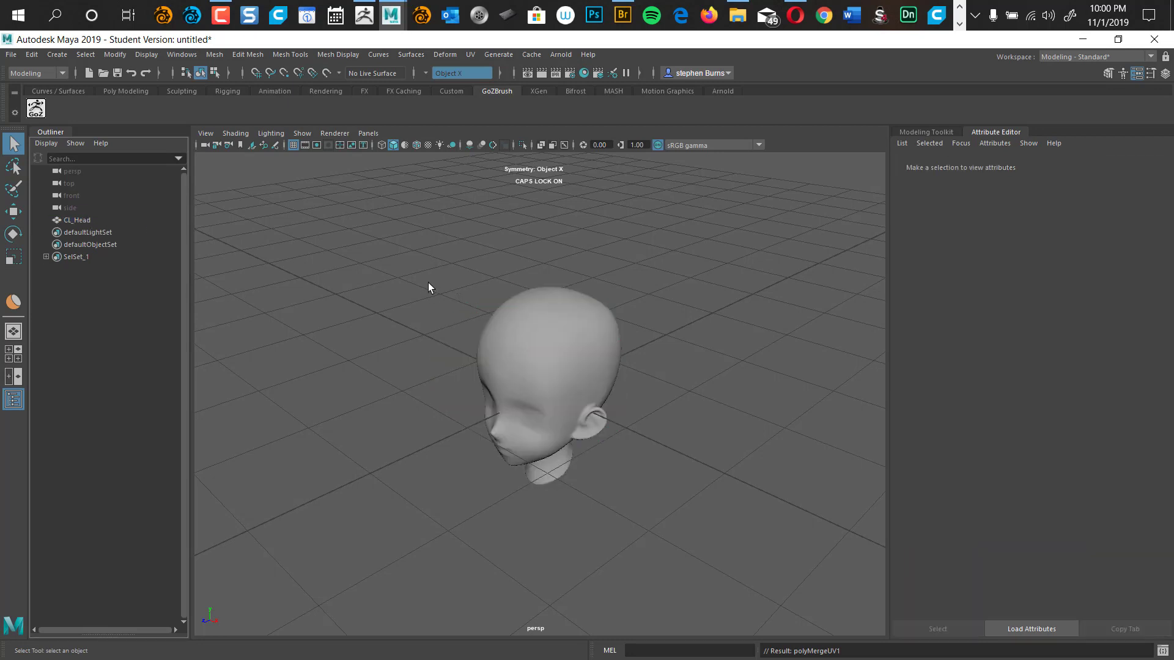
right_drag(445, 441, 520, 415)
alt+drag(493, 530, 555, 458)
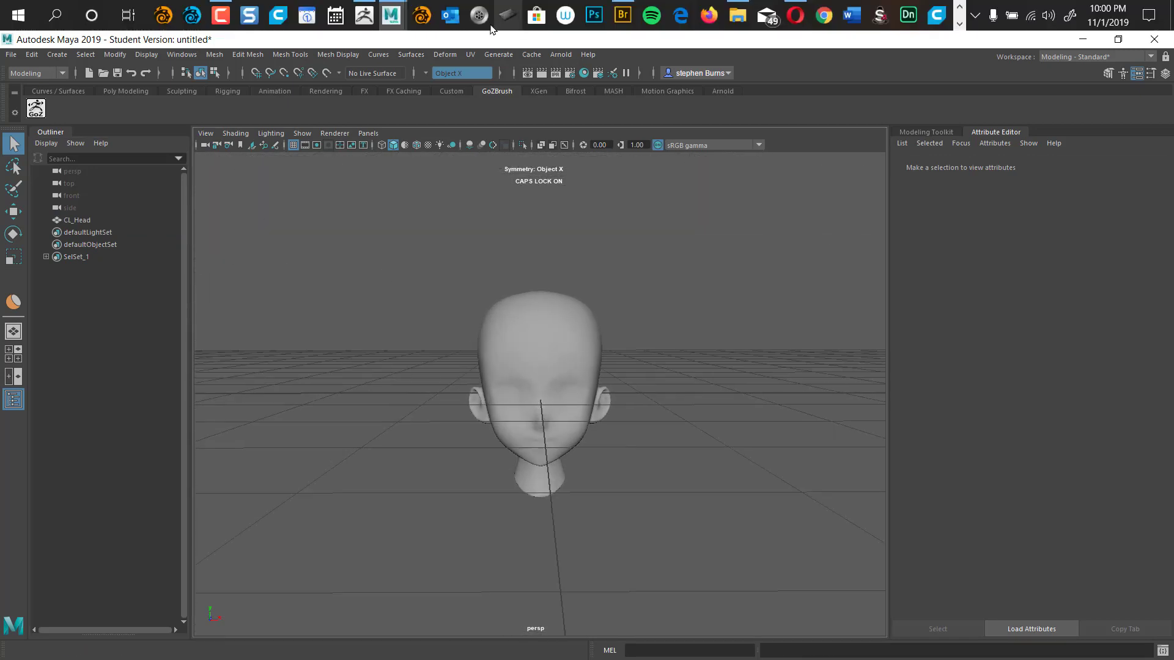
Display CL_Head's UV layout in the UV Editor and reposition the editor window over the viewport
click(469, 55)
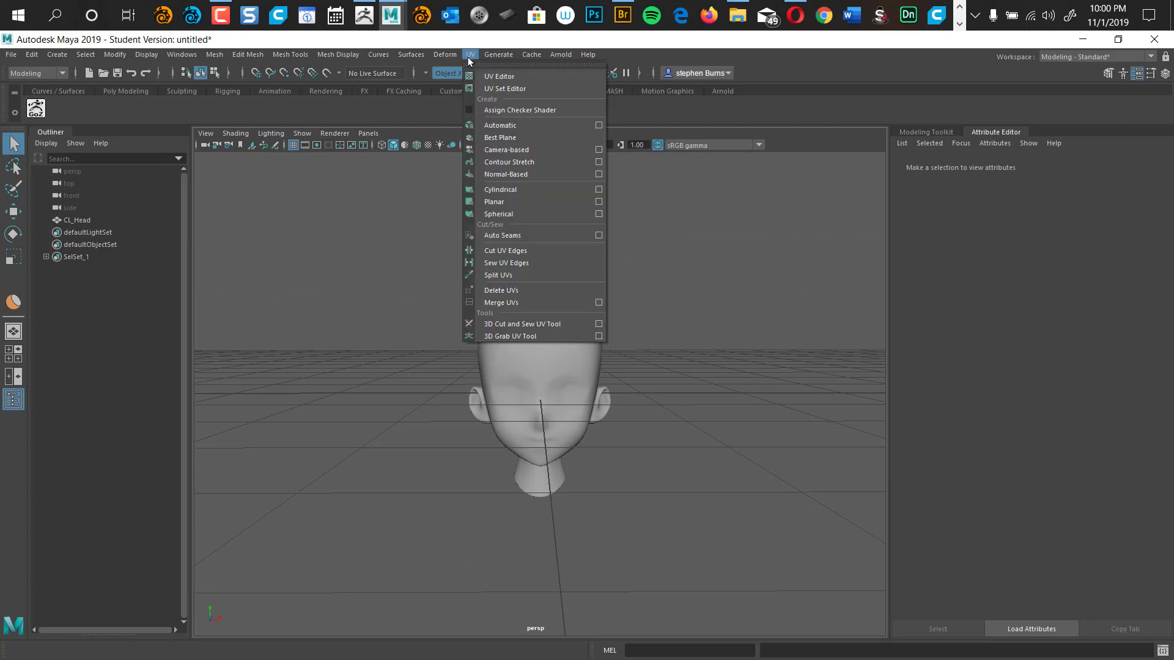
click(498, 54)
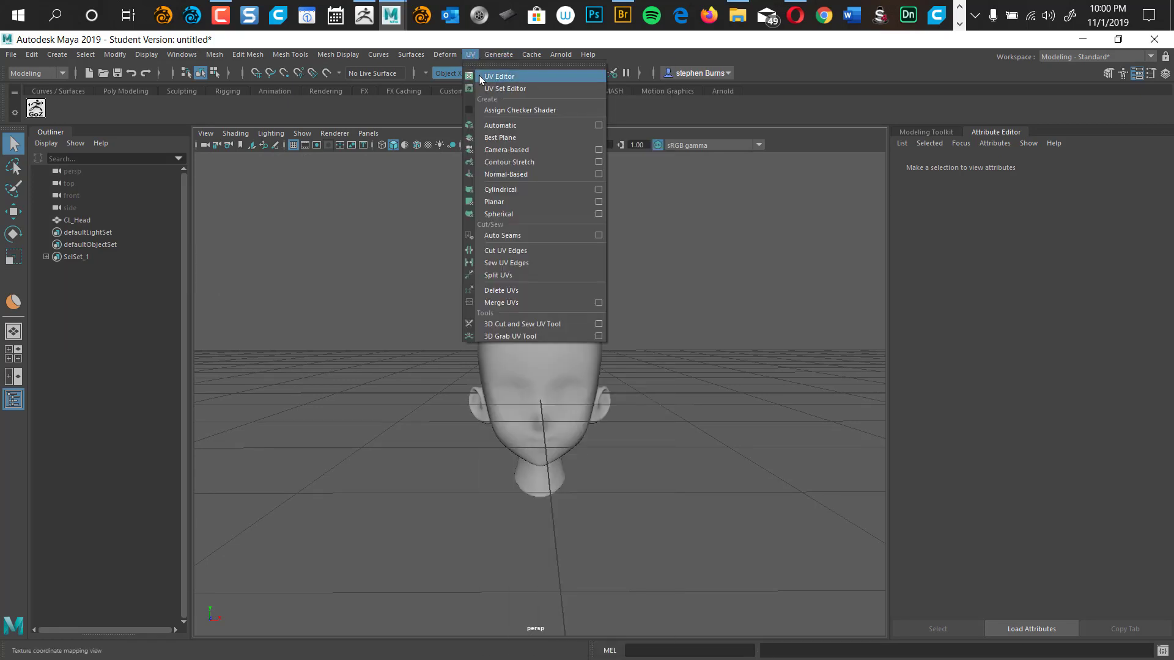
click(479, 75)
drag(401, 366, 553, 401)
click(550, 349)
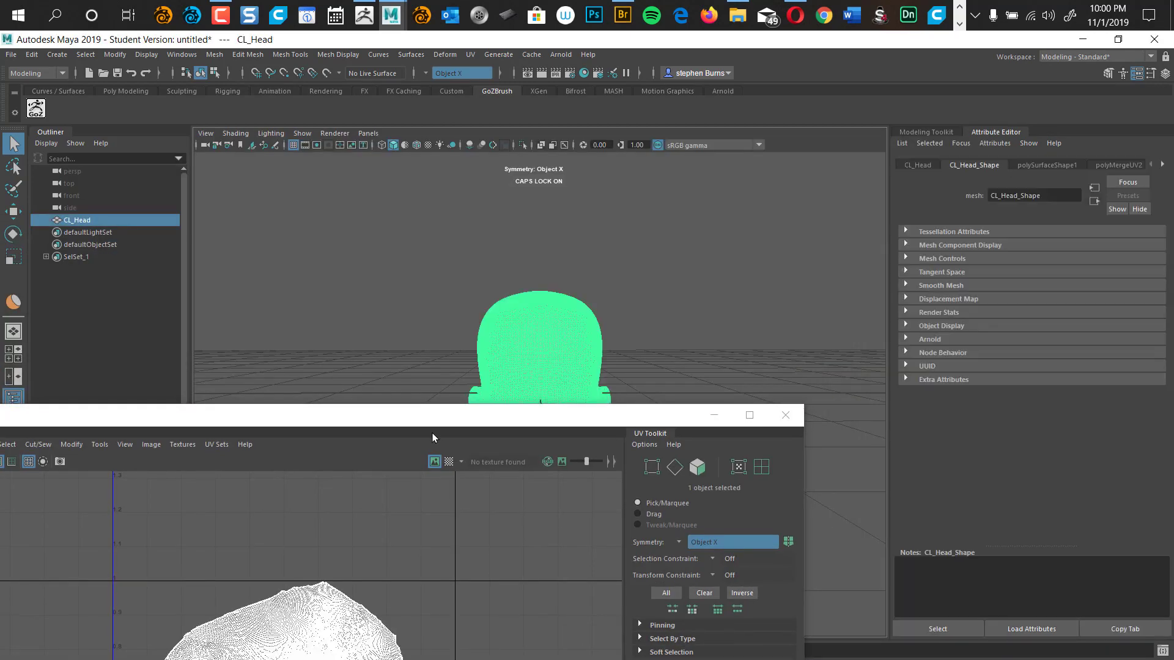
drag(432, 438, 716, 155)
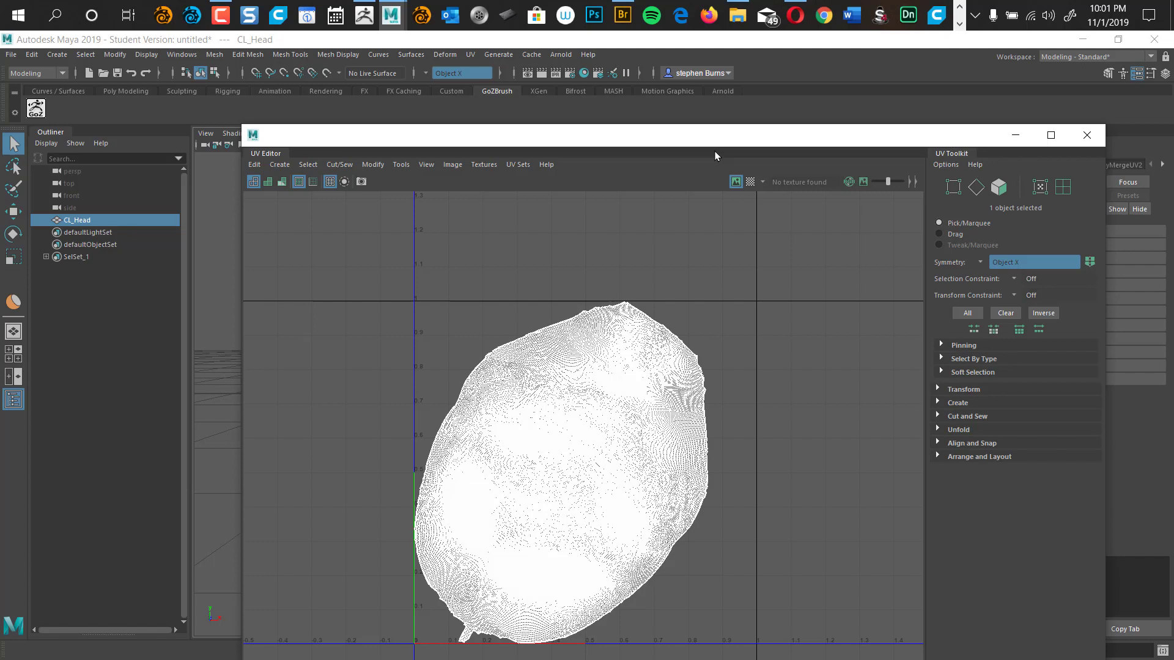
drag(773, 131, 732, 161)
drag(679, 205, 699, 248)
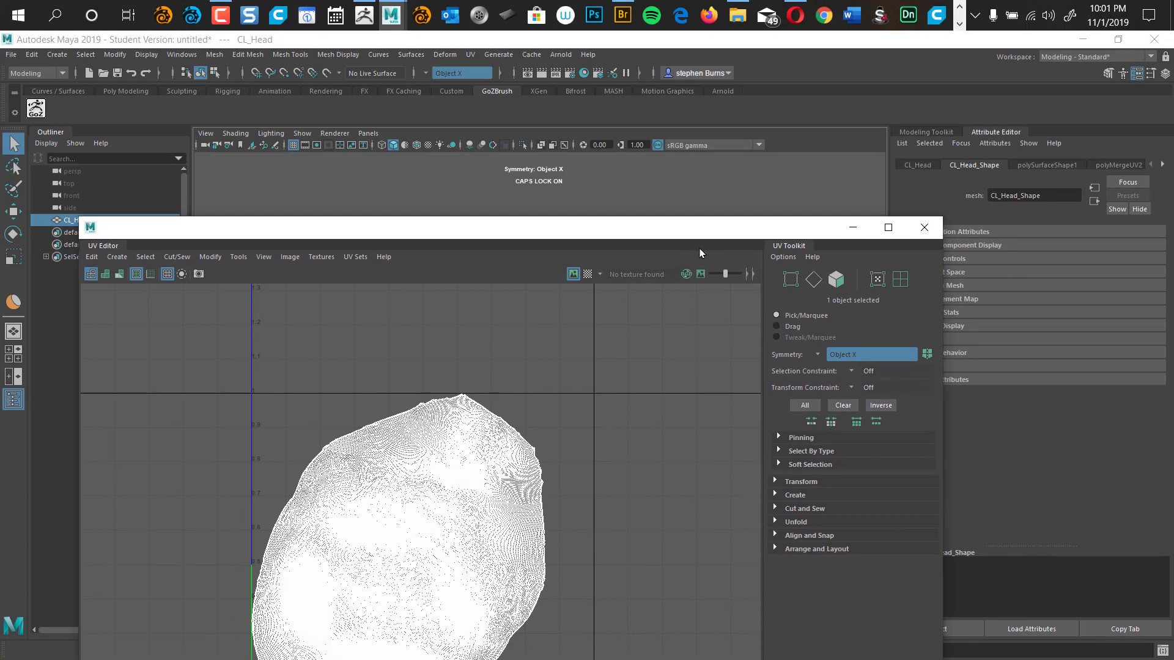